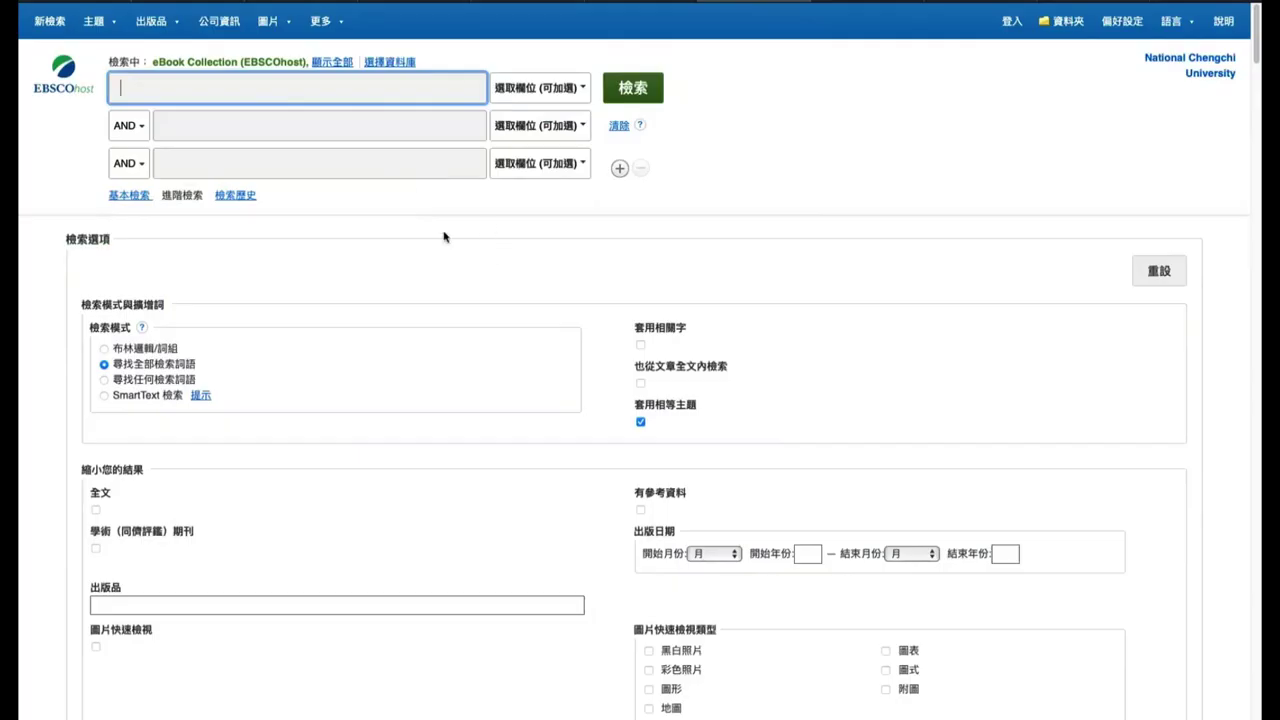
Restrict the search to the Academic Search Complete database only
{"action": "left_click", "coordinate": [400, 63]}
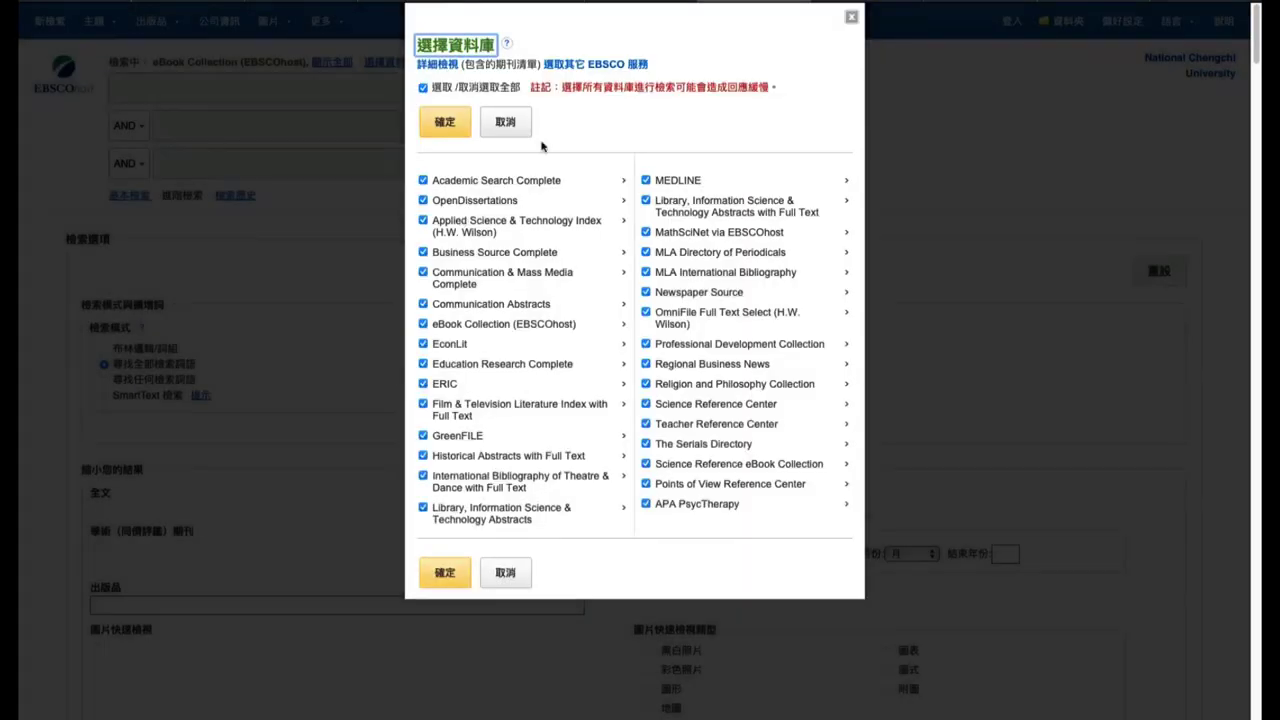
{"action": "left_click", "coordinate": [423, 88]}
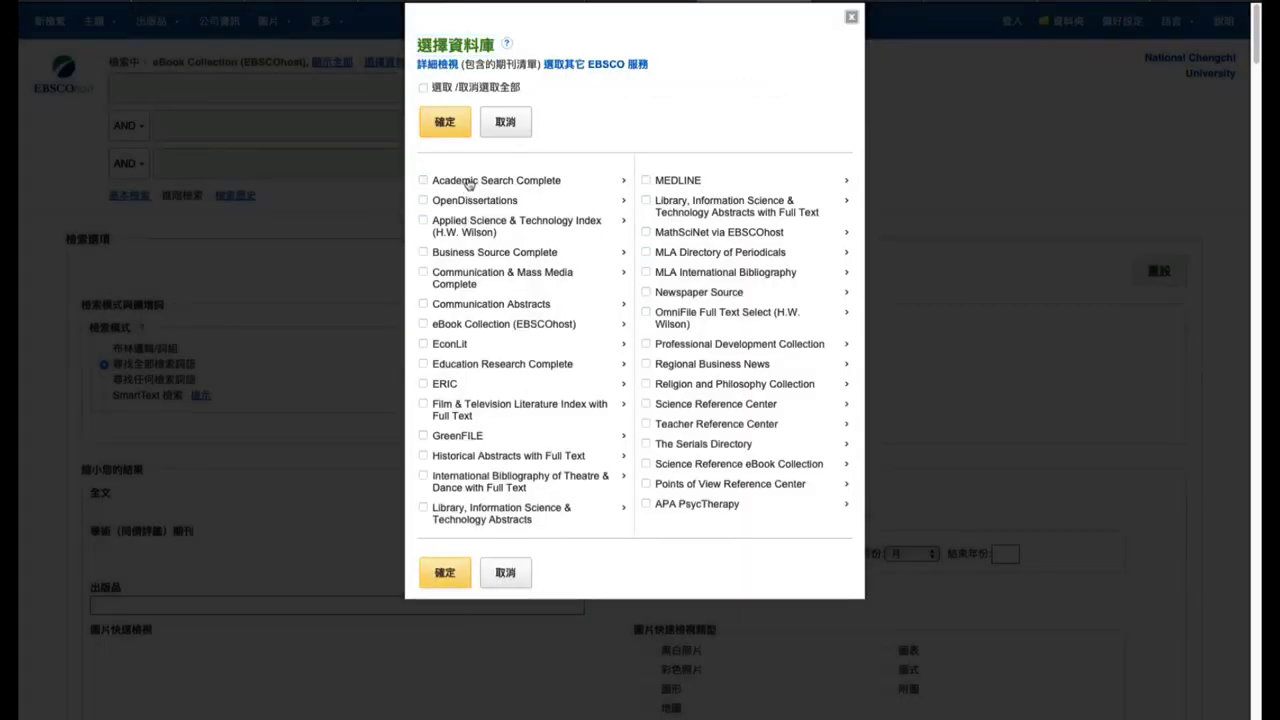
{"action": "left_click", "coordinate": [466, 181]}
{"action": "left_click", "coordinate": [445, 128]}
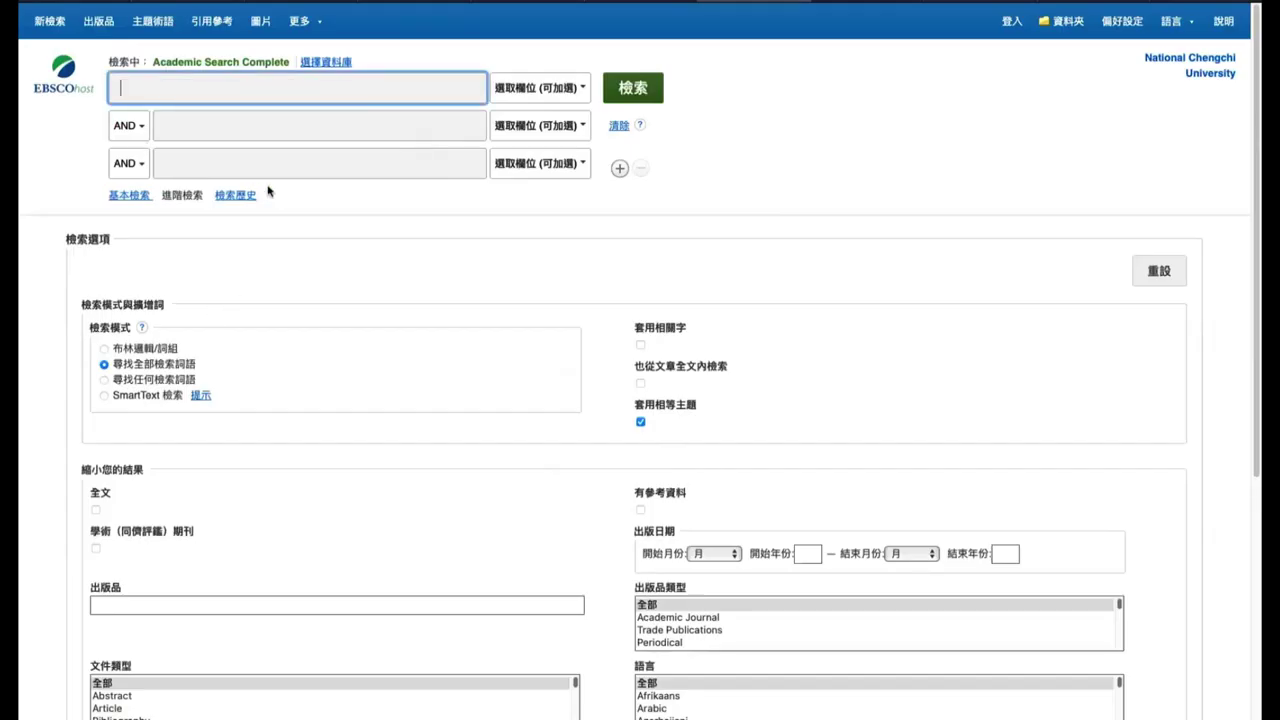
Select all available databases for the search and confirm the selection
{"action": "left_click", "coordinate": [331, 66]}
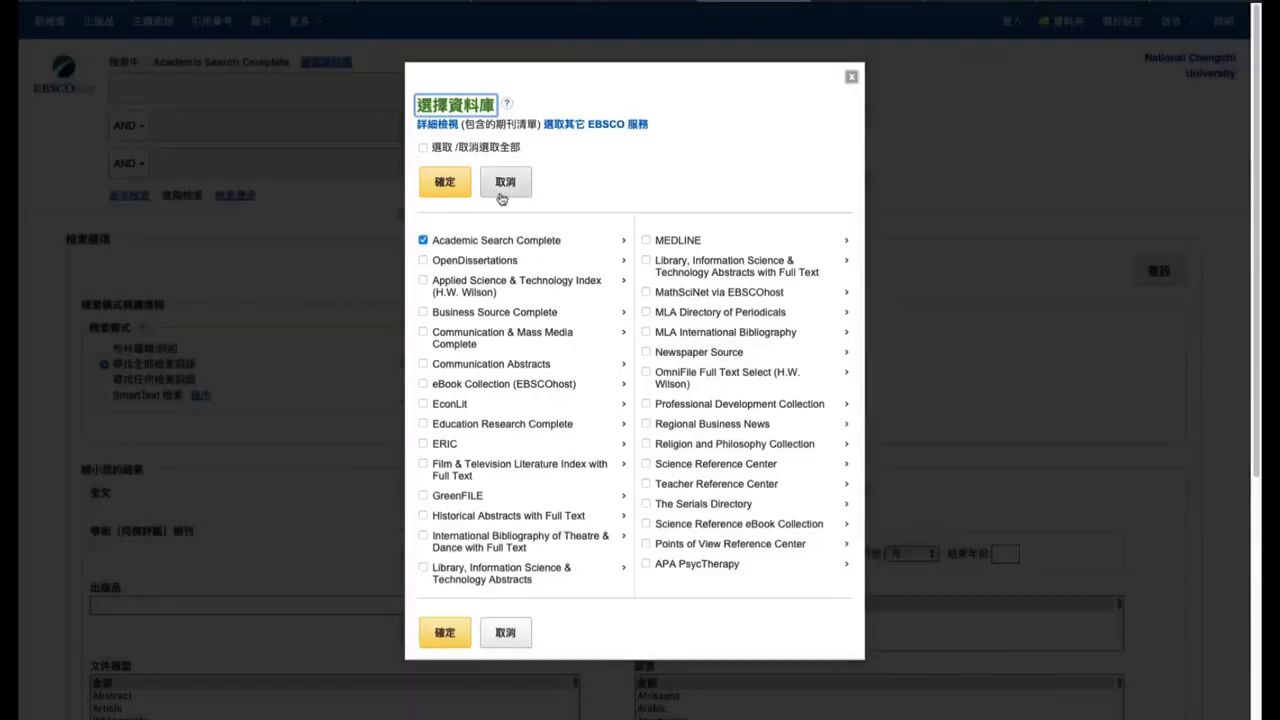
{"action": "left_click", "coordinate": [437, 150]}
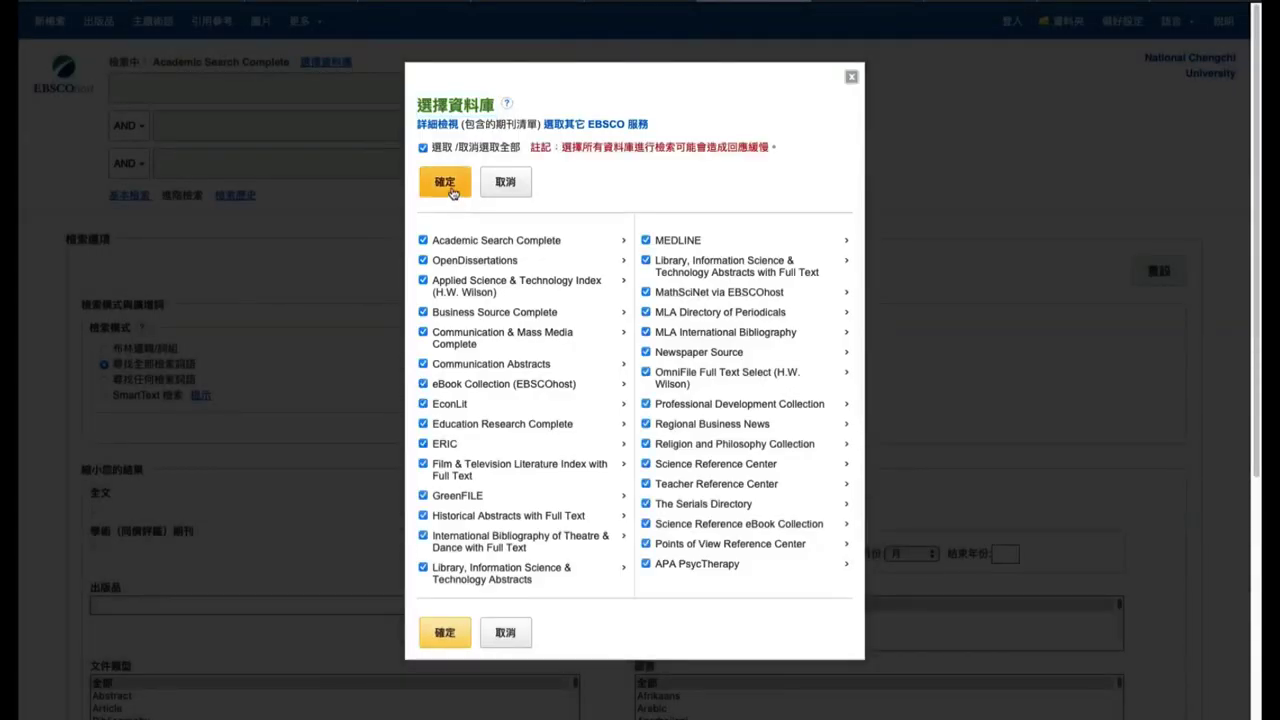
{"action": "left_click", "coordinate": [452, 192]}
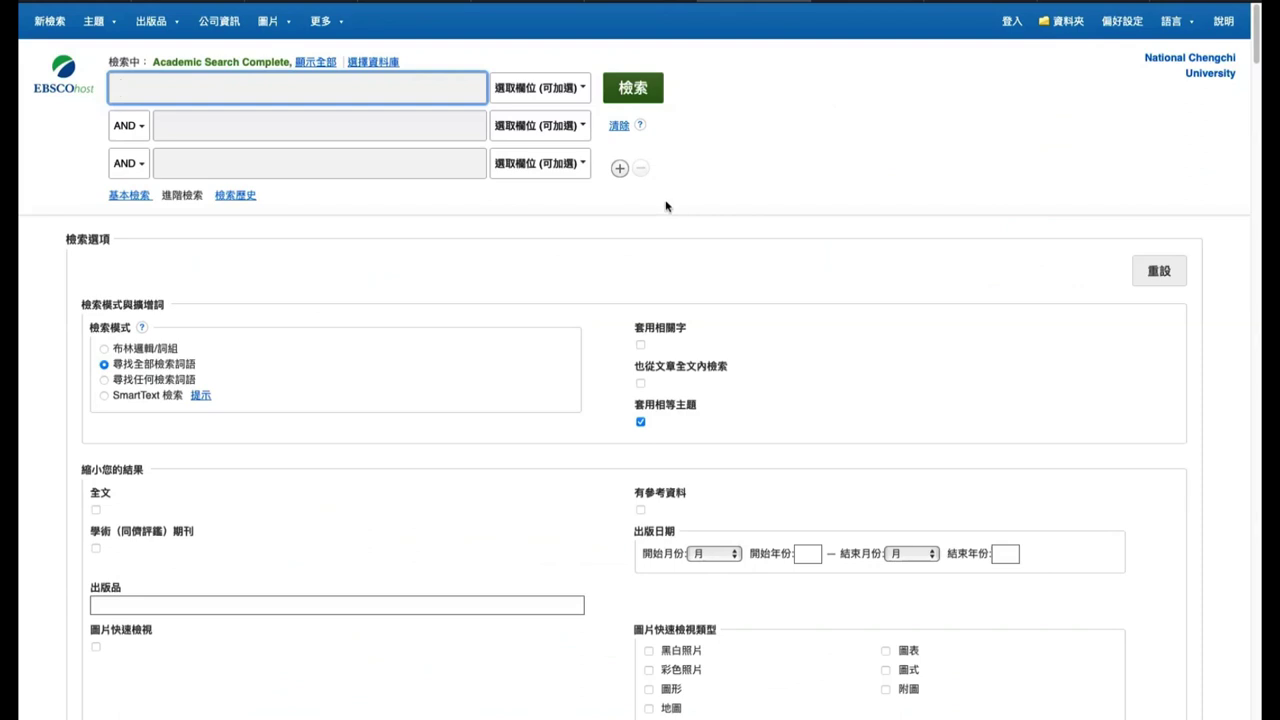
{"action": "left_click", "coordinate": [771, 180]}
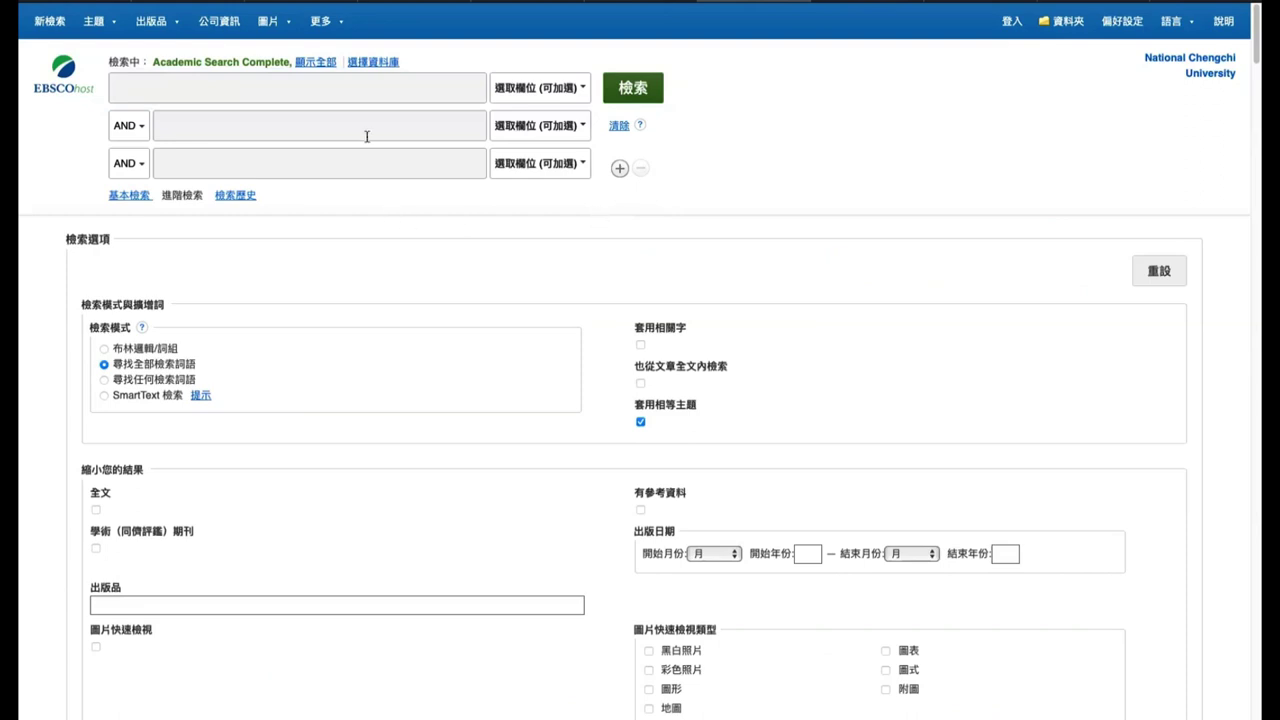
Read the descriptions of Communication & Mass Media Complete and Business Source Complete in the database list, then close the list unchanged
{"action": "left_click", "coordinate": [344, 86]}
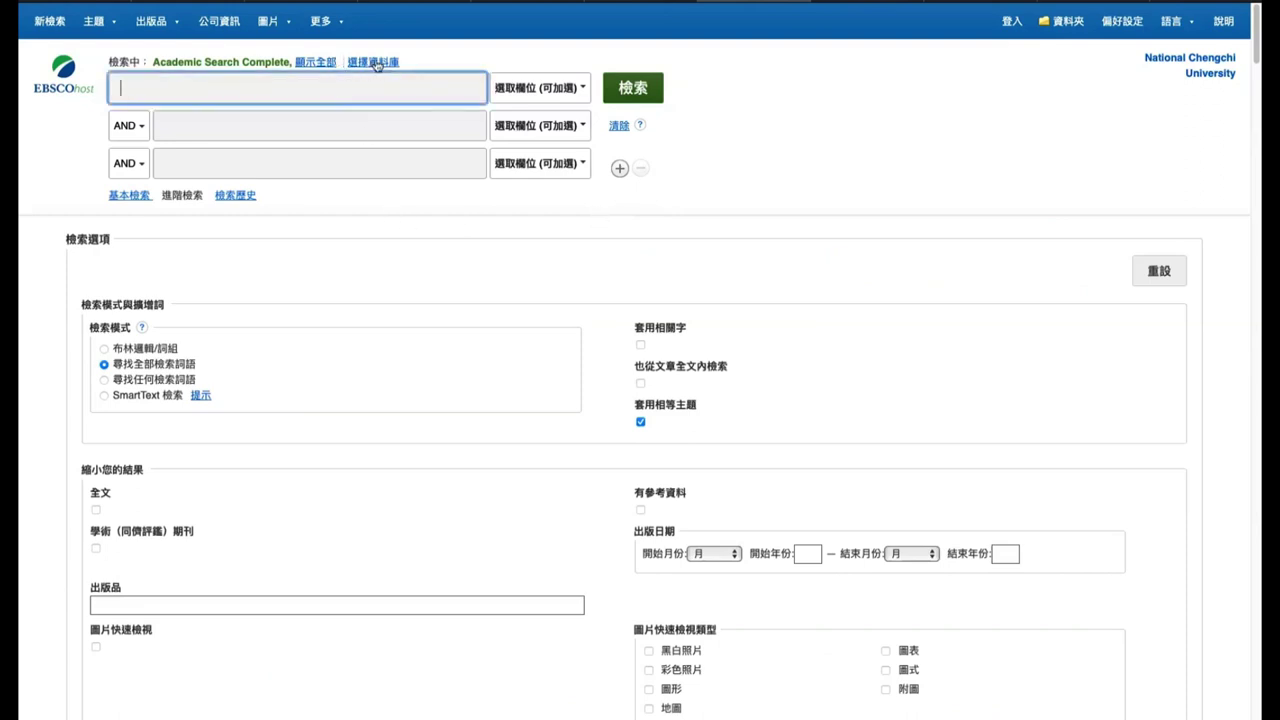
{"action": "left_click", "coordinate": [374, 62]}
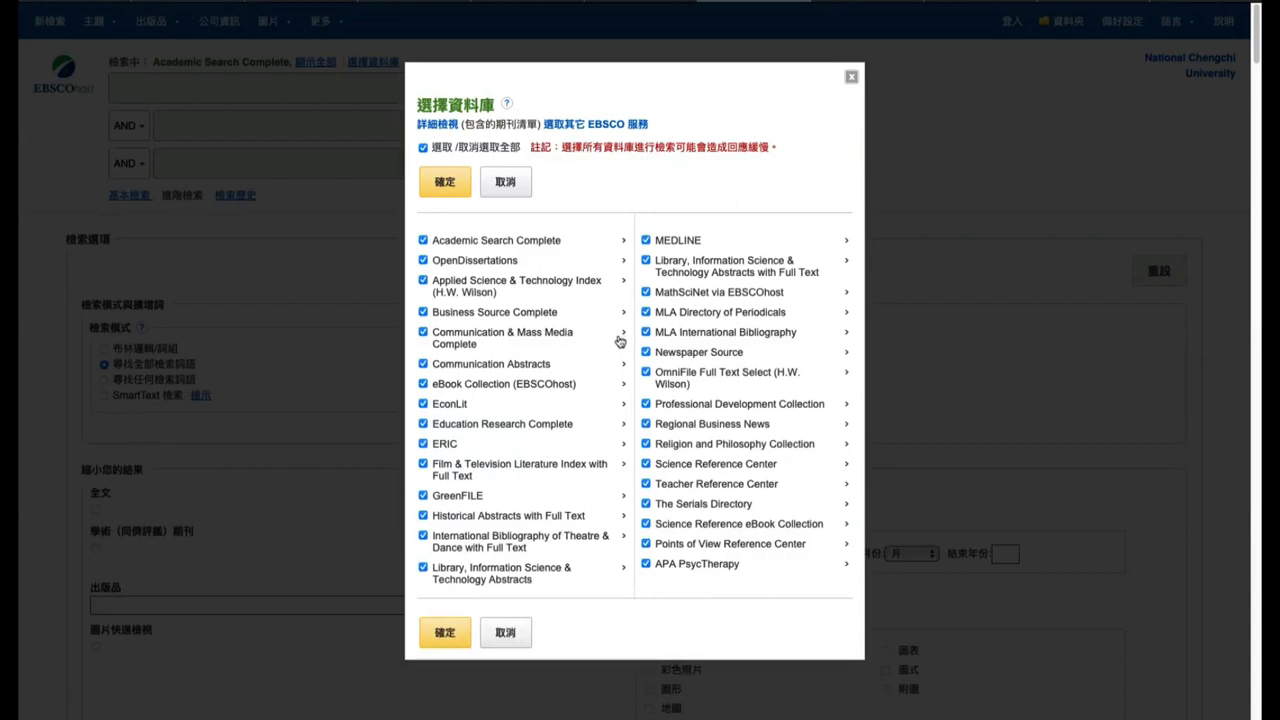
{"action": "left_click", "coordinate": [621, 336]}
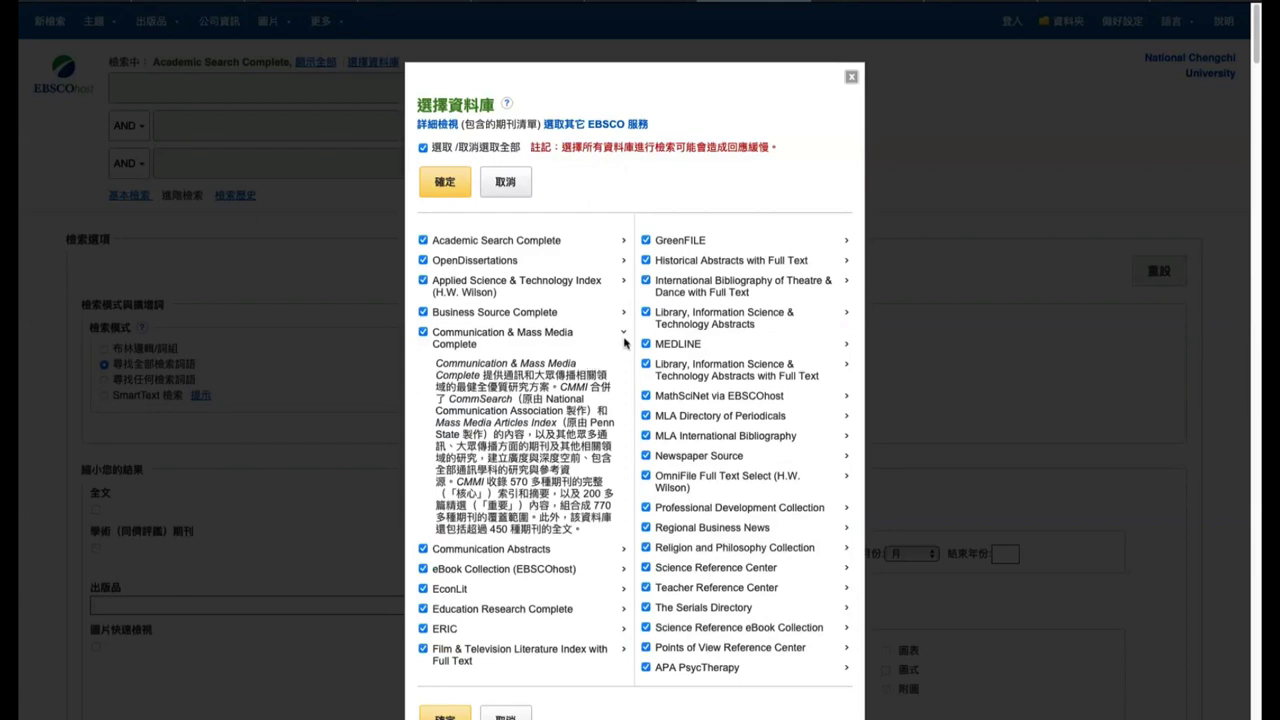
{"action": "left_click", "coordinate": [623, 338]}
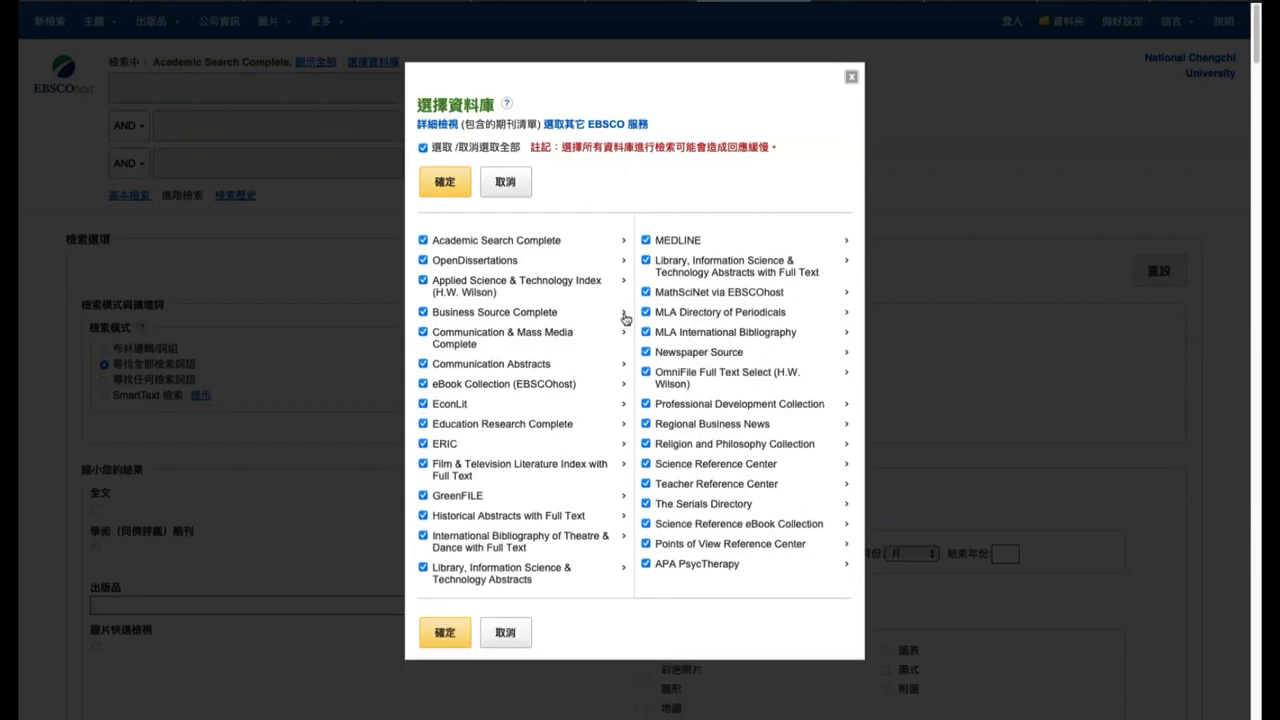
{"action": "left_click", "coordinate": [624, 315]}
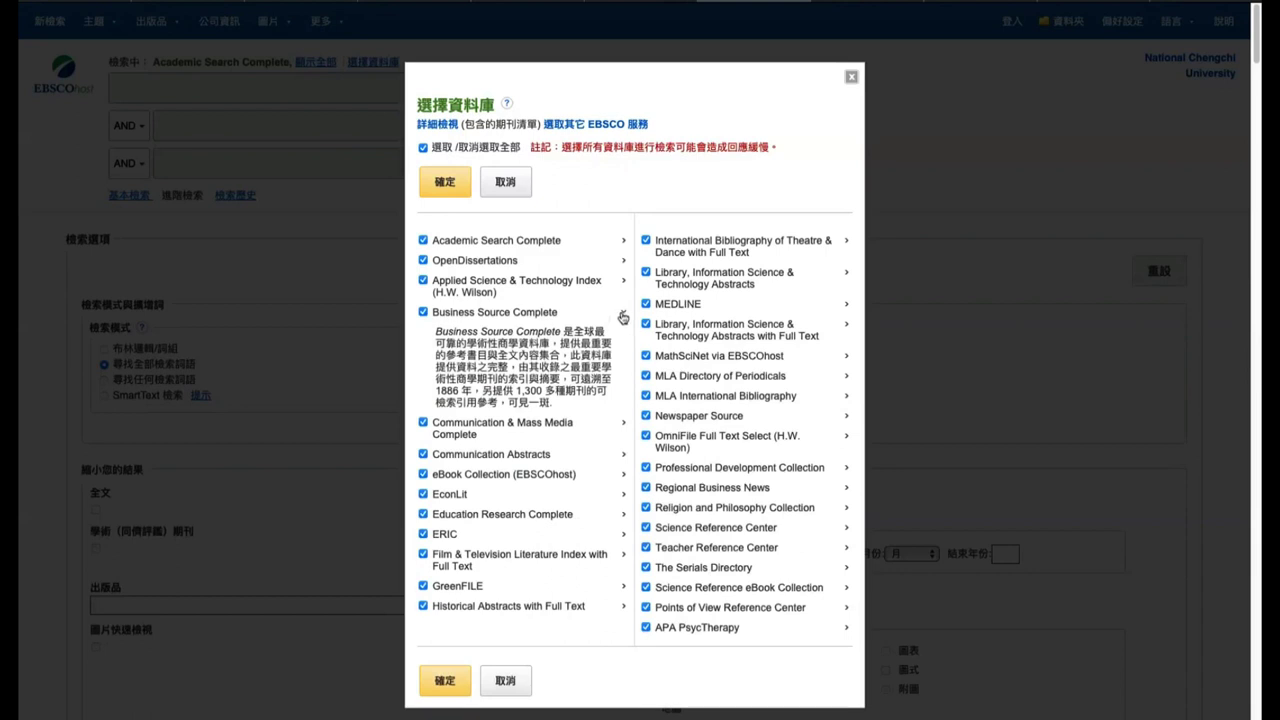
{"action": "left_click", "coordinate": [623, 316]}
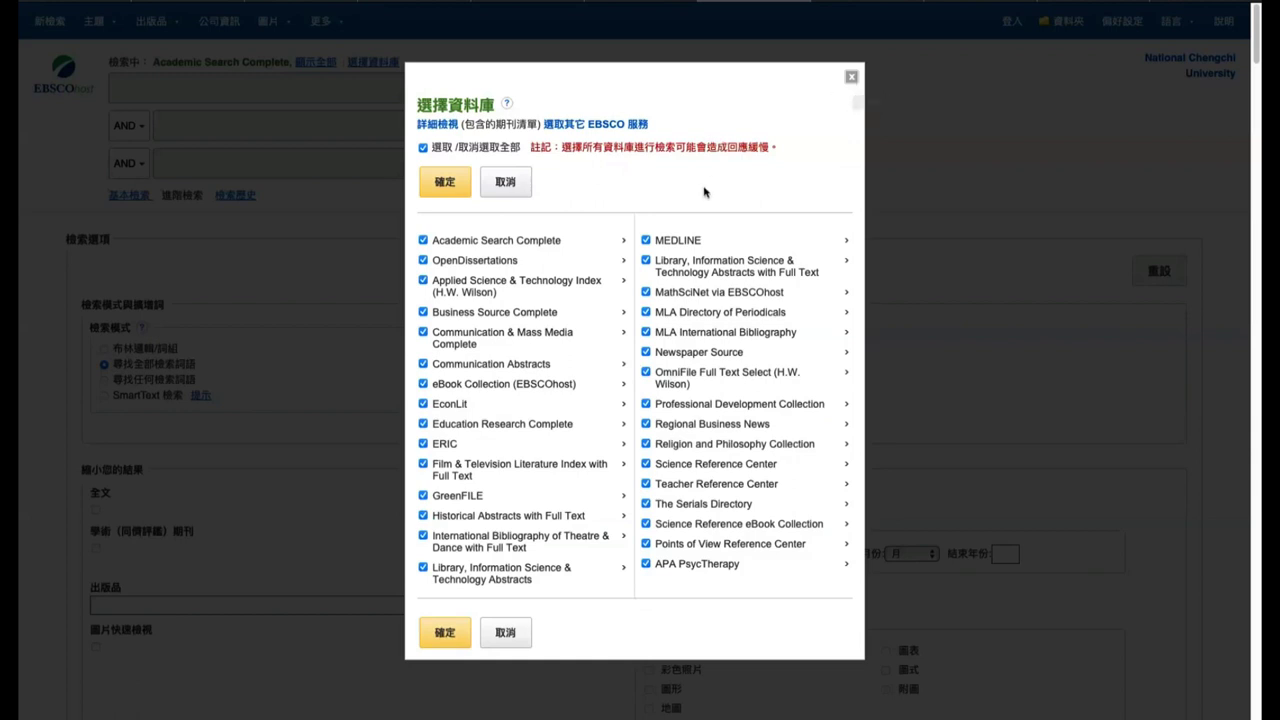
{"action": "left_click", "coordinate": [852, 79]}
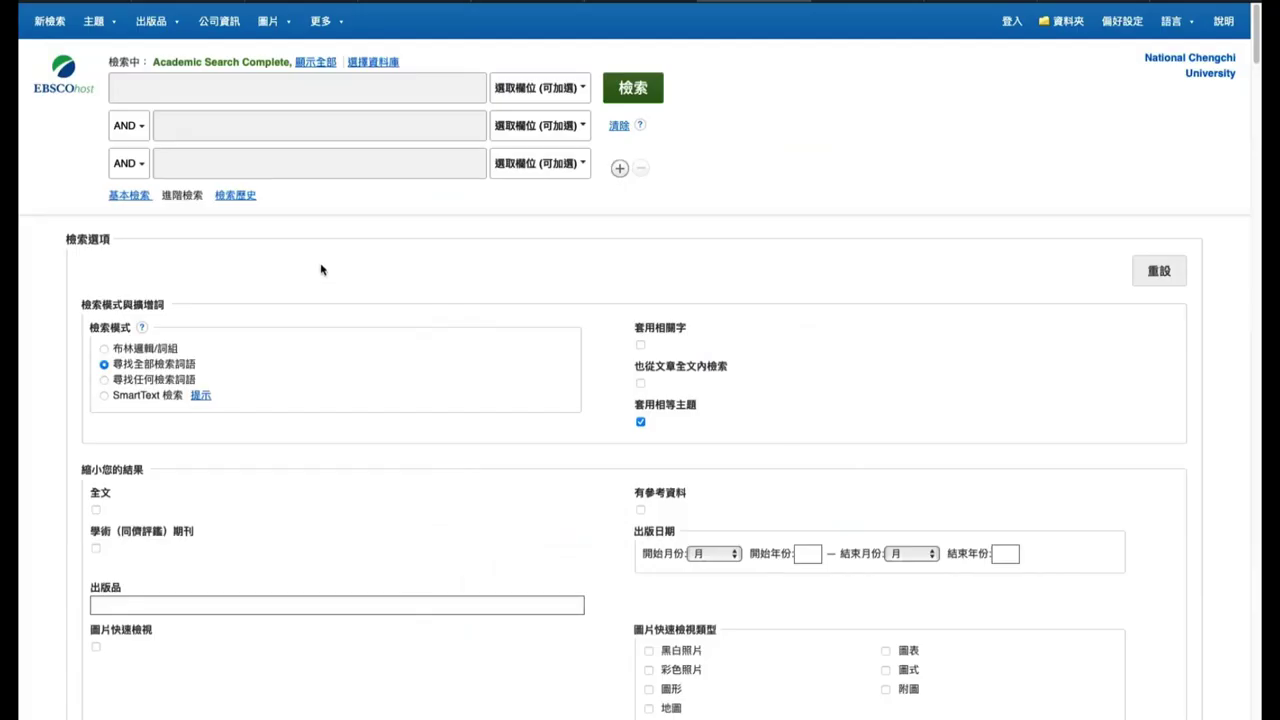
Search all selected databases for "time"
{"action": "left_click", "coordinate": [259, 89]}
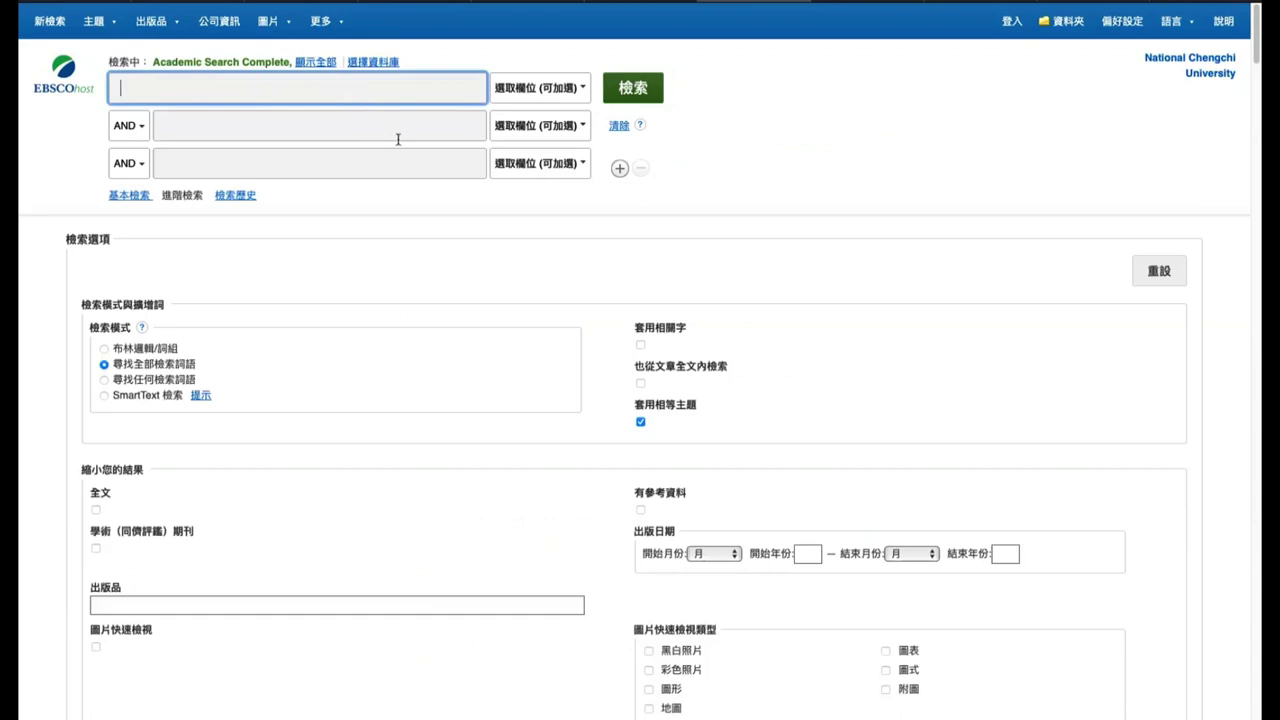
{"action": "type", "text": "time"}
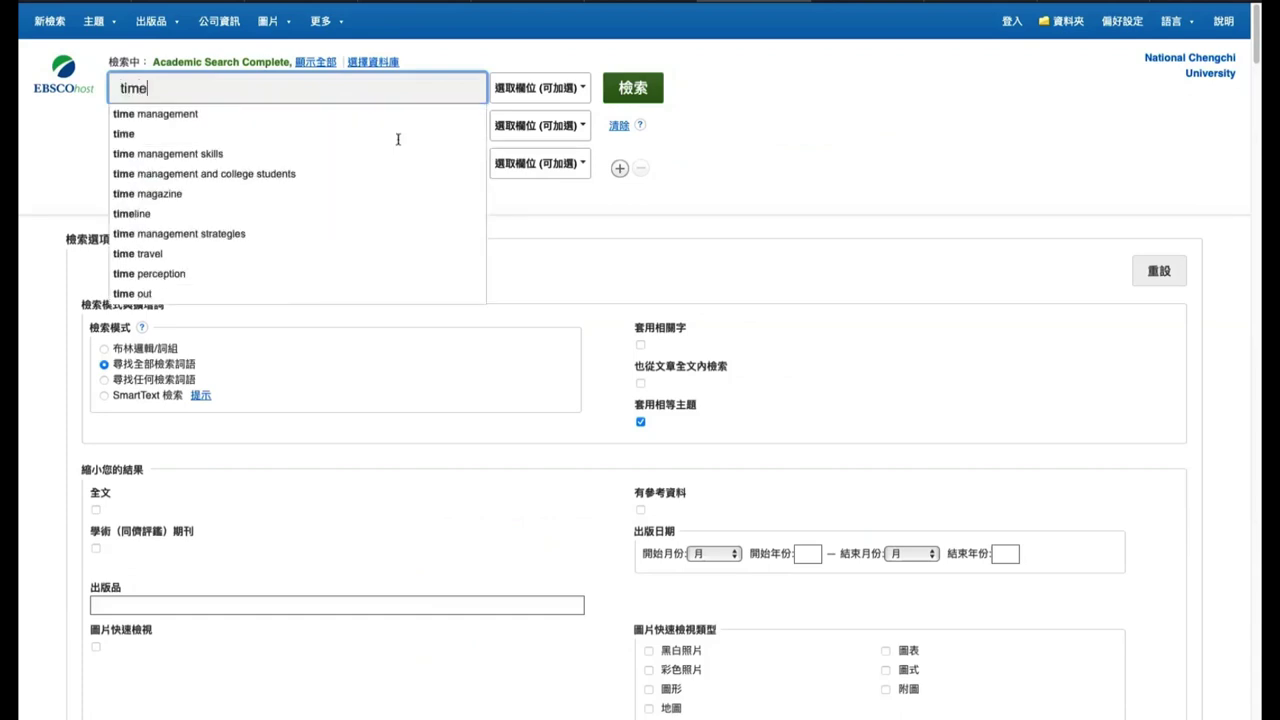
{"action": "key", "text": "Return"}
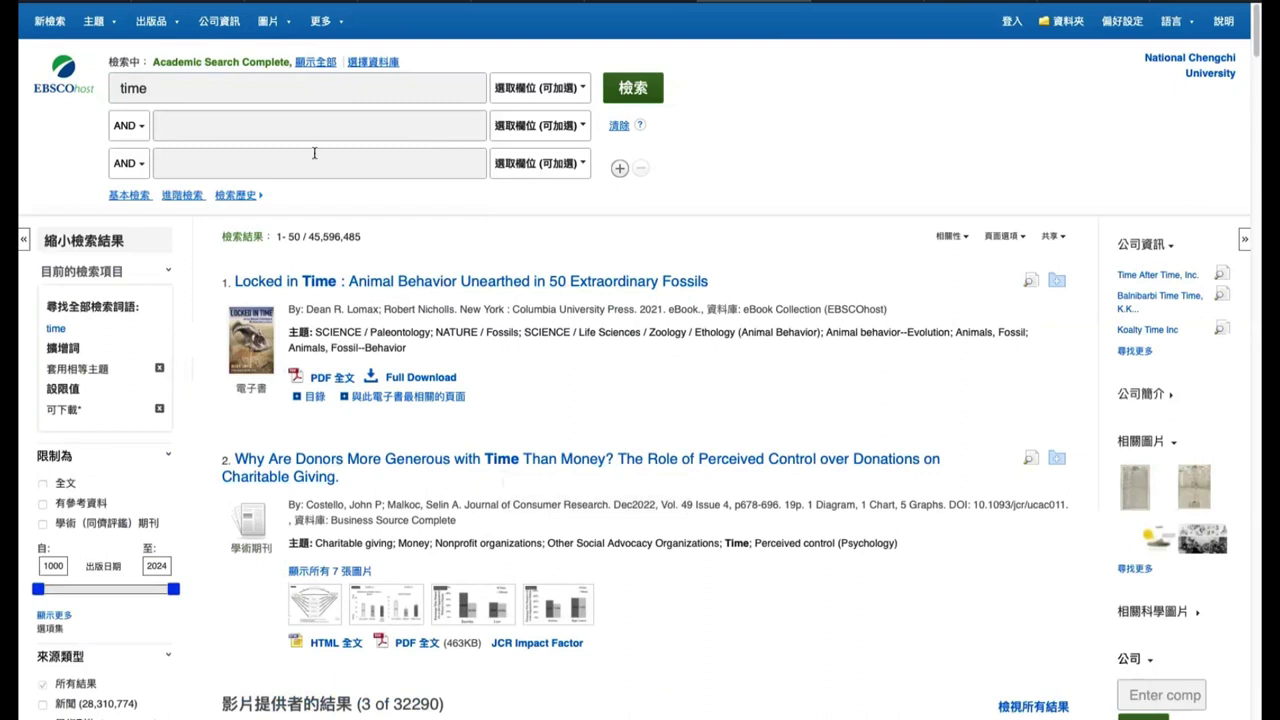
Start a new search, open the Academic Search Complete publications list and examine the coverage details of the first two titles
{"action": "left_click", "coordinate": [359, 89]}
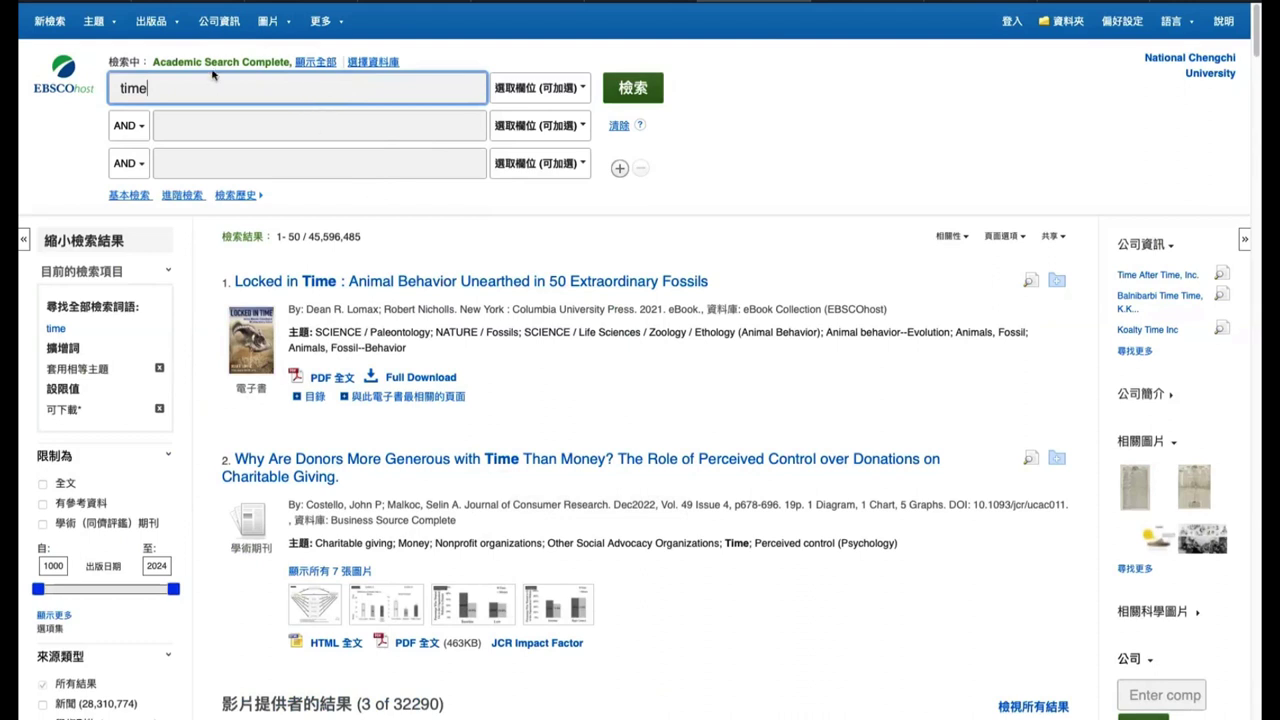
{"action": "left_click", "coordinate": [56, 28]}
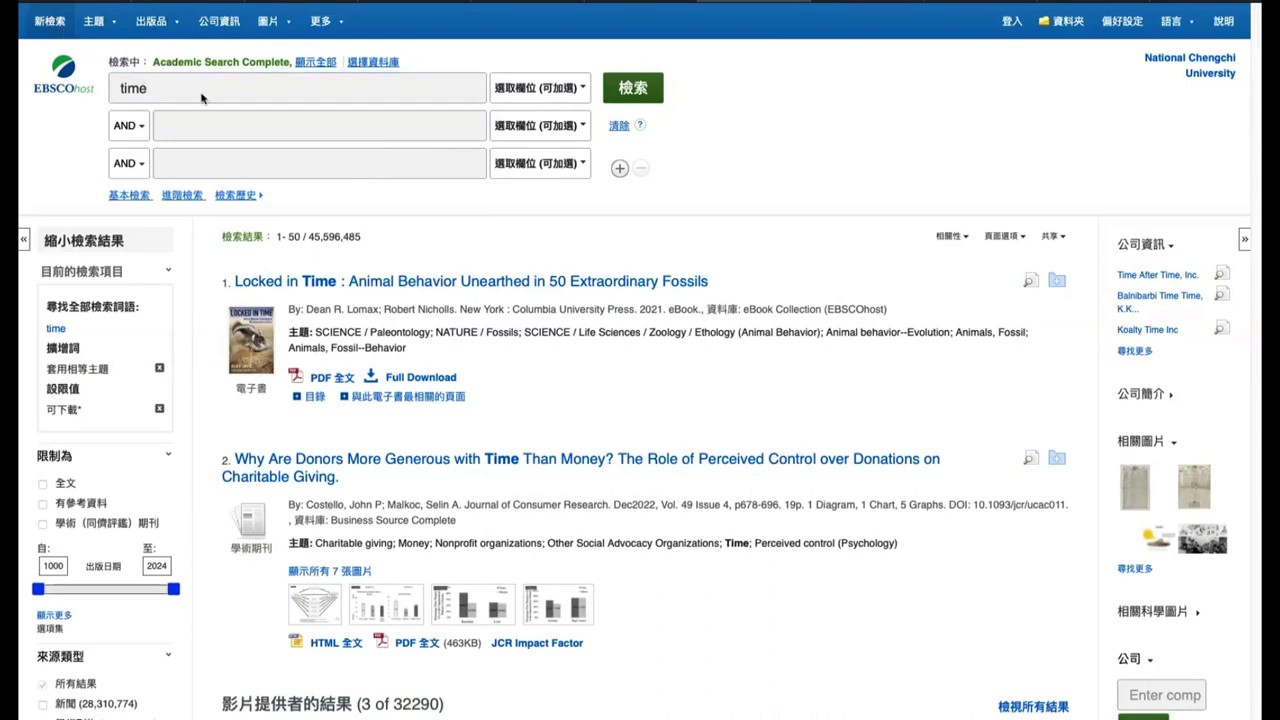
{"action": "left_click", "coordinate": [158, 22]}
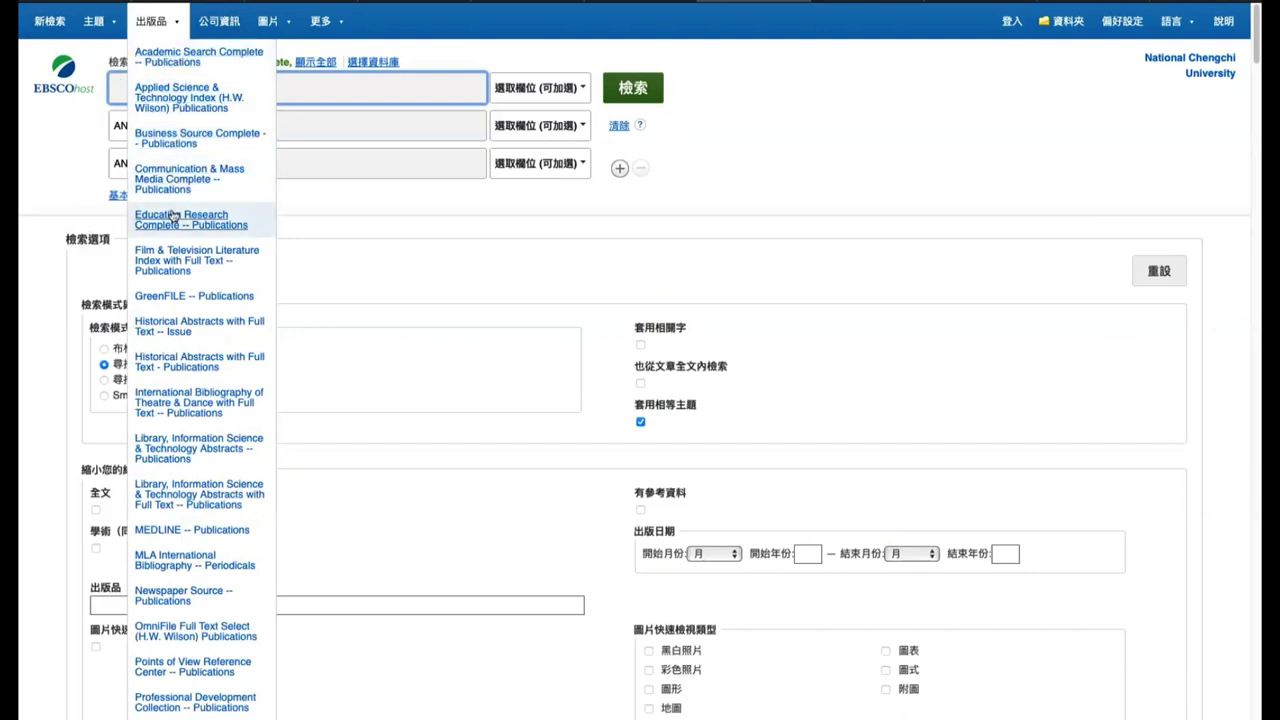
{"action": "left_click", "coordinate": [184, 62]}
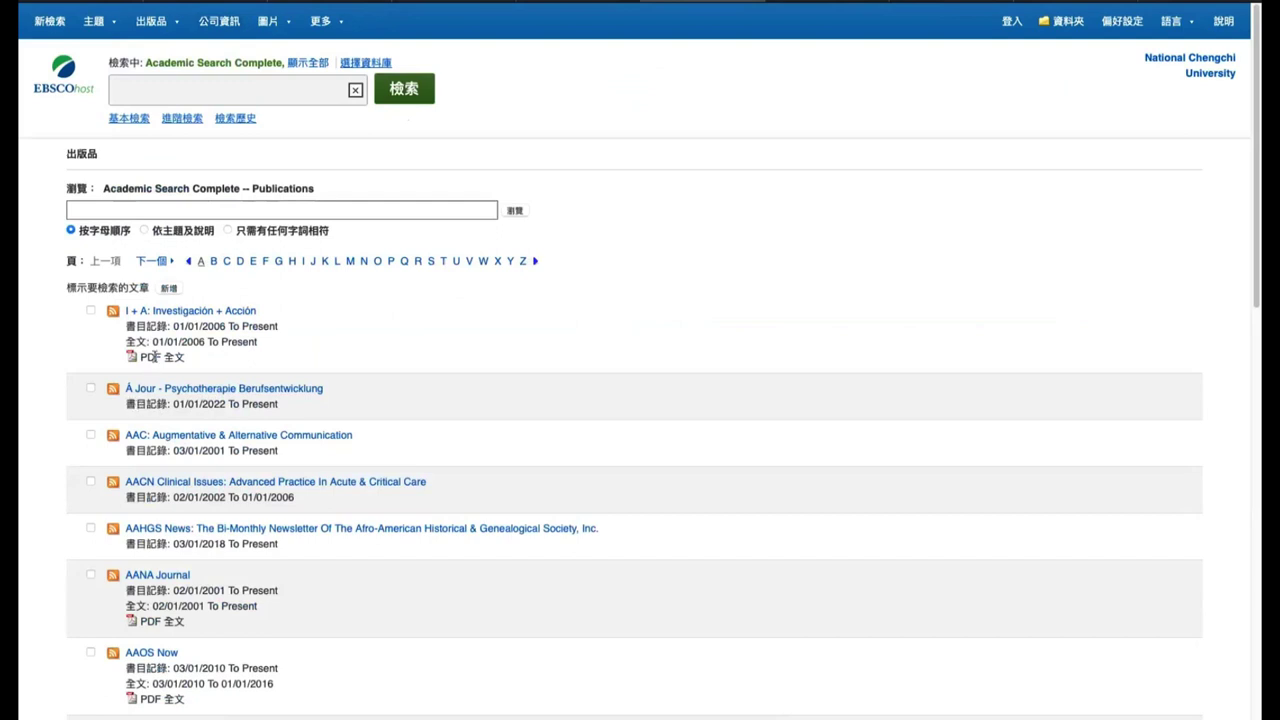
{"action": "left_click_drag", "start_coordinate": [164, 357], "coordinate": [189, 358]}
{"action": "left_click_drag", "start_coordinate": [126, 403], "coordinate": [290, 402]}
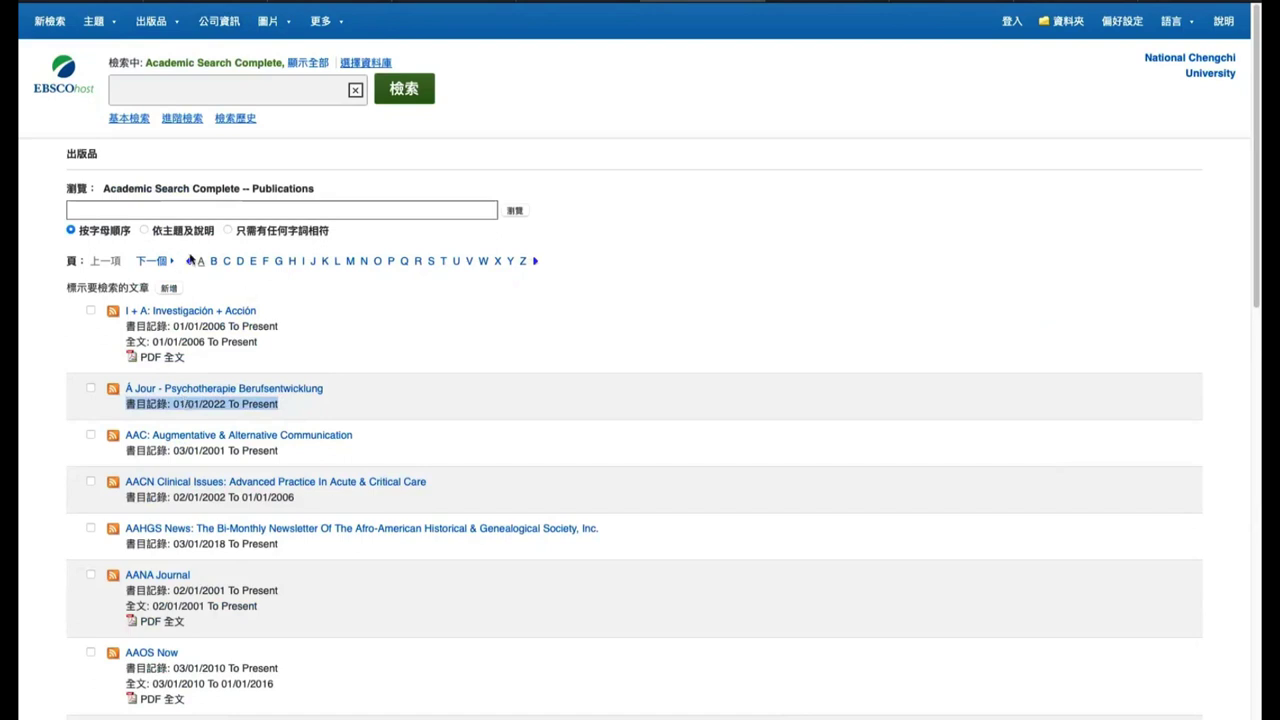
Browse the Academic Search Complete publications for "time" and check TIME Magazine's full-text coverage dates
{"action": "left_click", "coordinate": [127, 207]}
{"action": "type", "text": "t"}
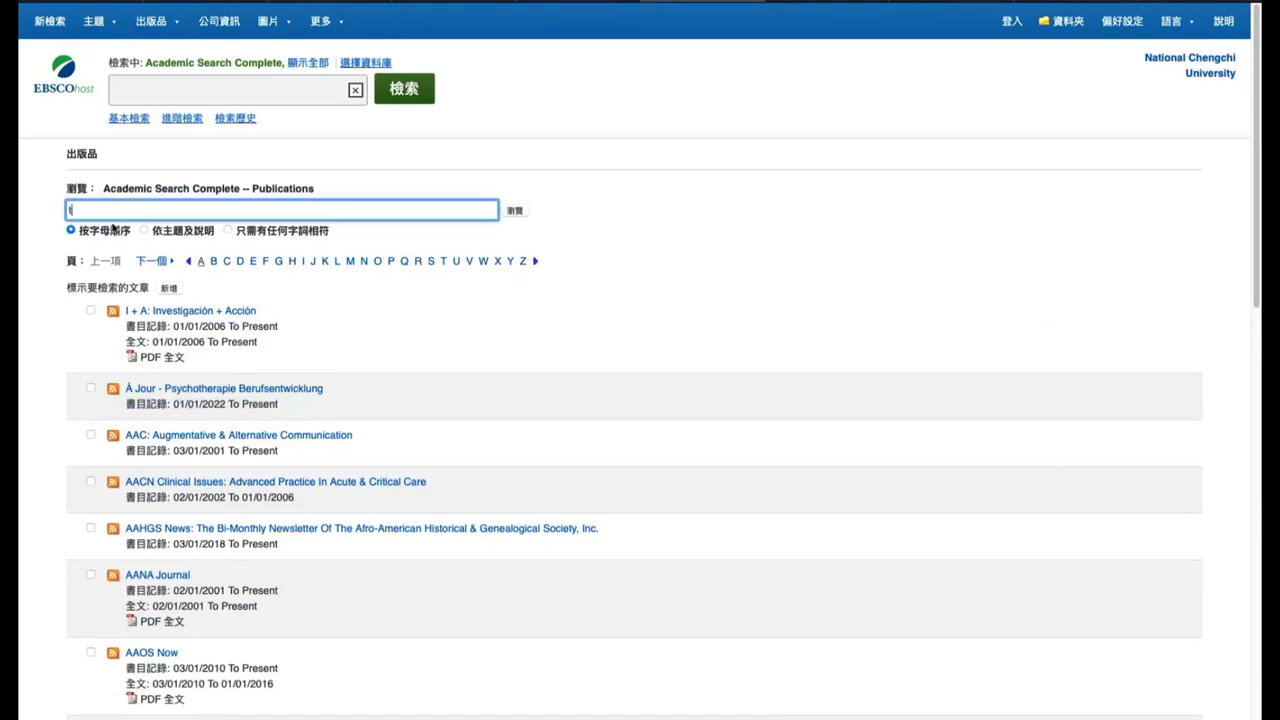
{"action": "type", "text": "ime"}
{"action": "key", "text": "Return"}
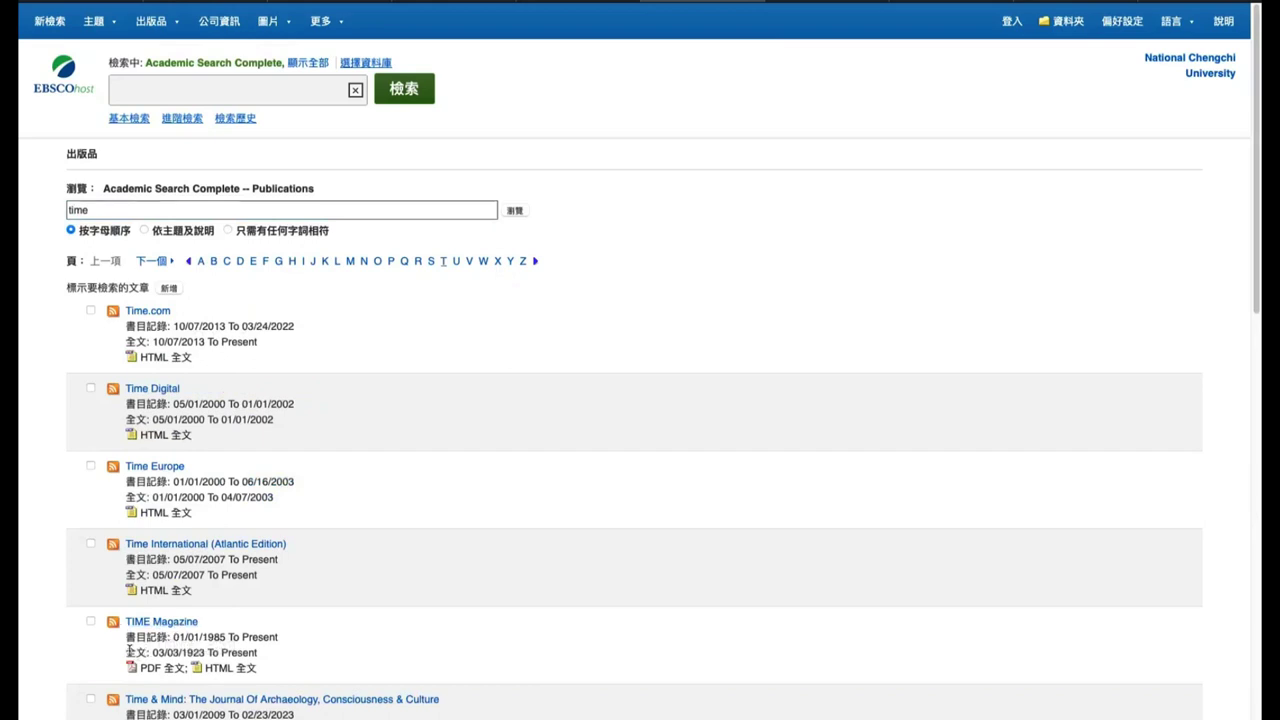
{"action": "left_click_drag", "start_coordinate": [127, 651], "coordinate": [271, 651]}
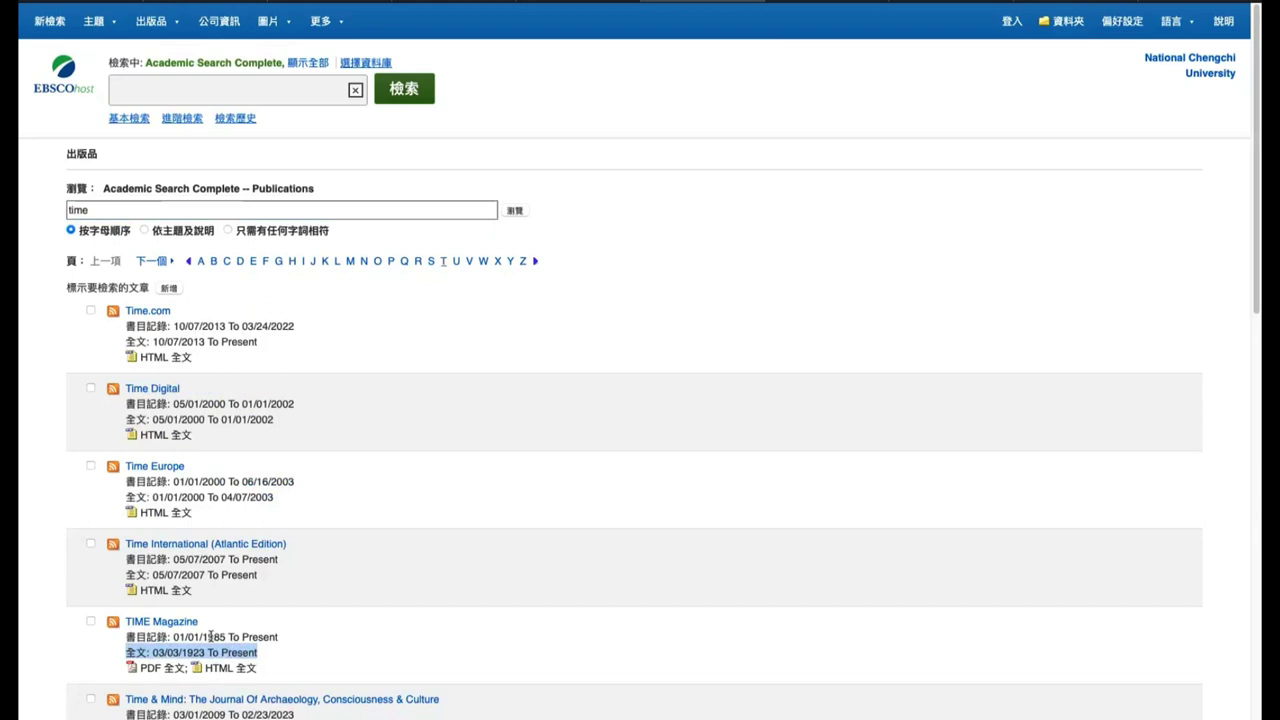
{"action": "left_click", "coordinate": [208, 634]}
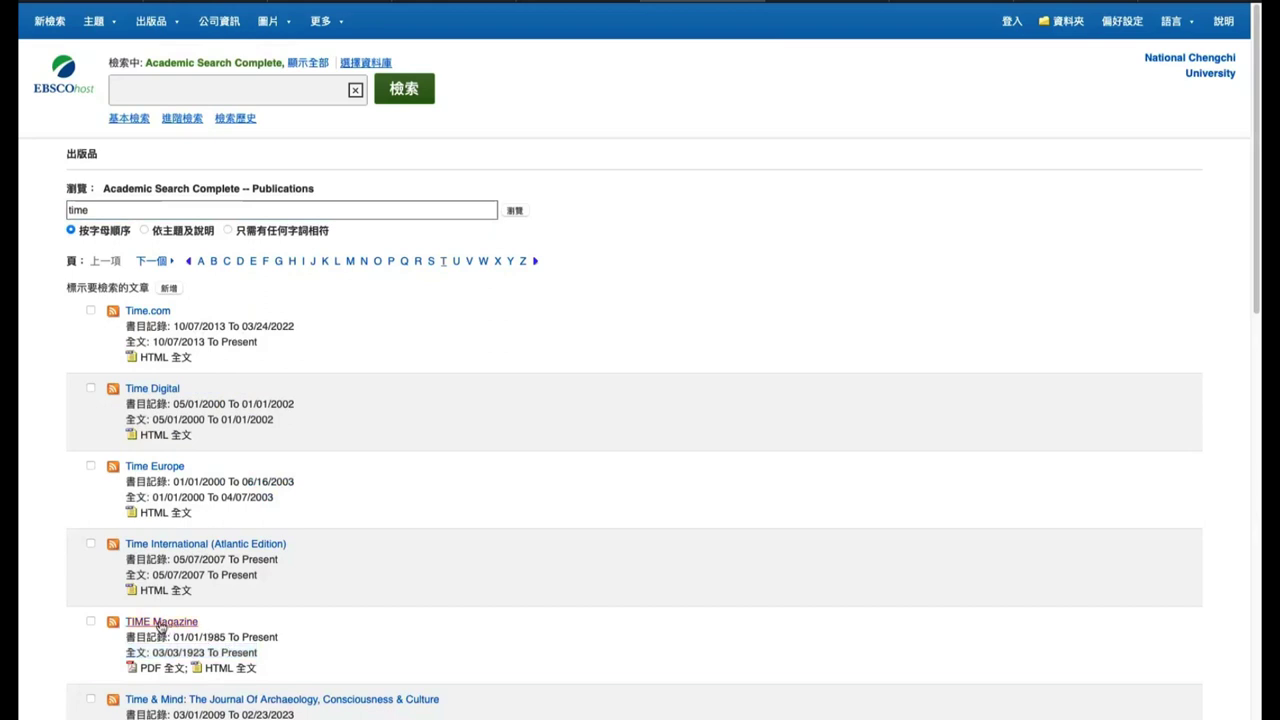
Open the TIME Magazine publication details and expand its 2023 issues
{"action": "left_click", "coordinate": [162, 624]}
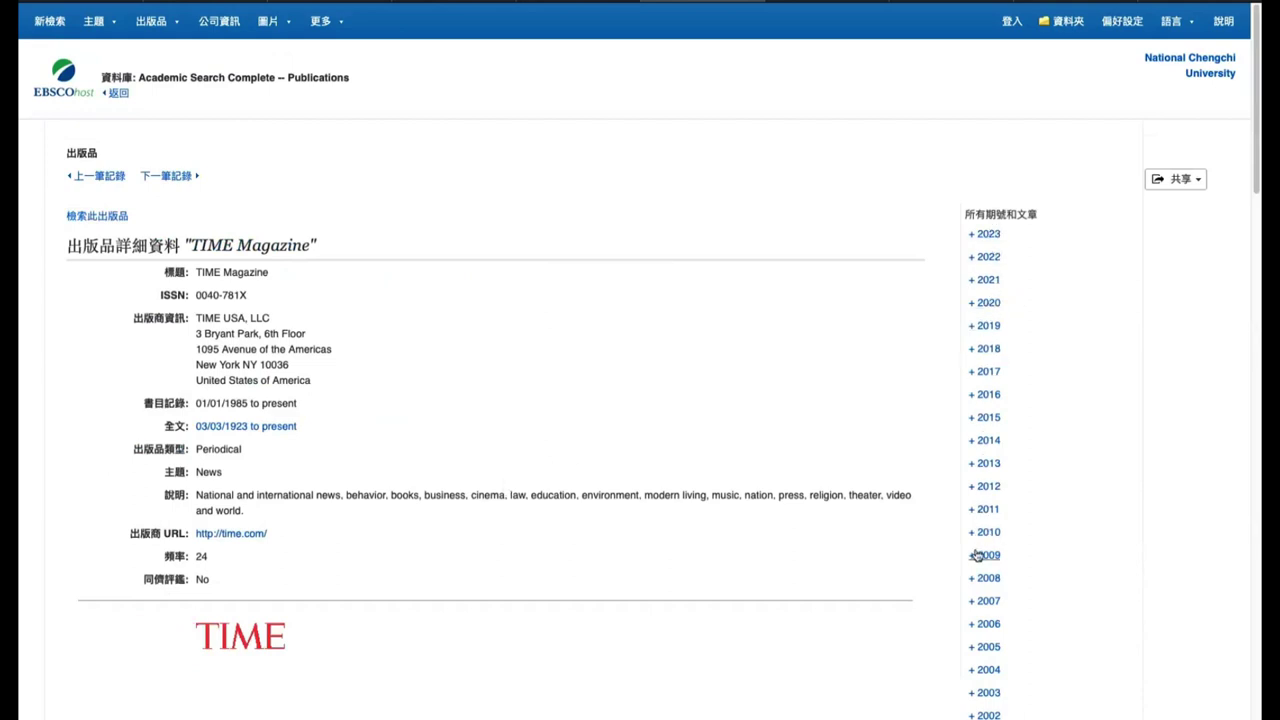
{"action": "left_click", "coordinate": [224, 536]}
{"action": "left_click", "coordinate": [995, 235]}
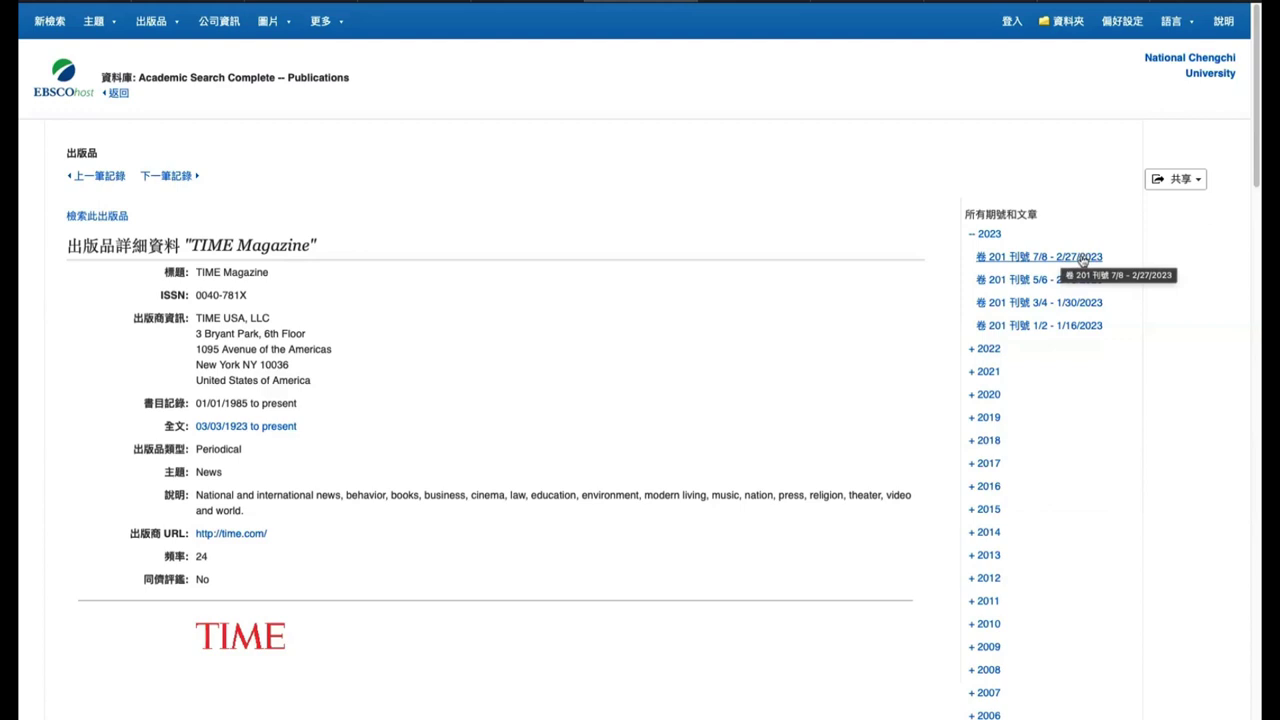
Open the 2/27/2023 issue (volume 201, issue 7/8) and view the PDF full text of "Impact Awards."
{"action": "left_click", "coordinate": [1085, 258]}
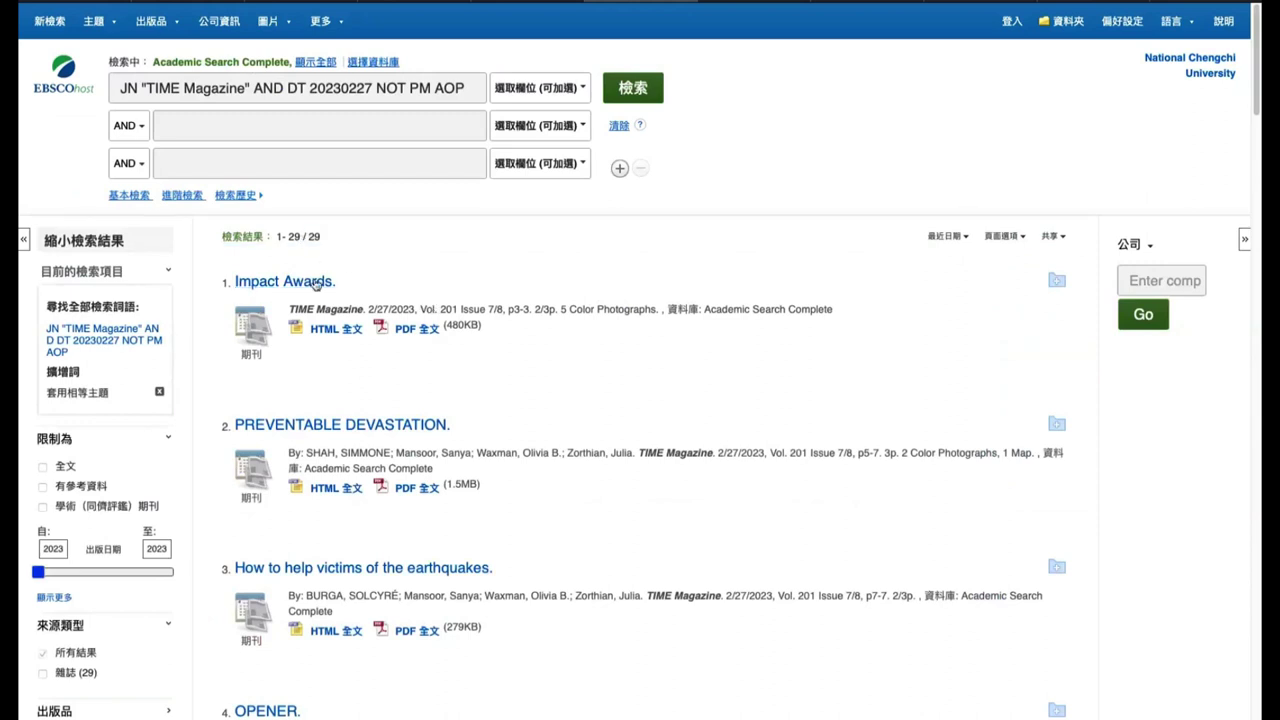
{"action": "scroll", "coordinate": [495, 290], "scroll_direction": "down", "scroll_amount": 1}
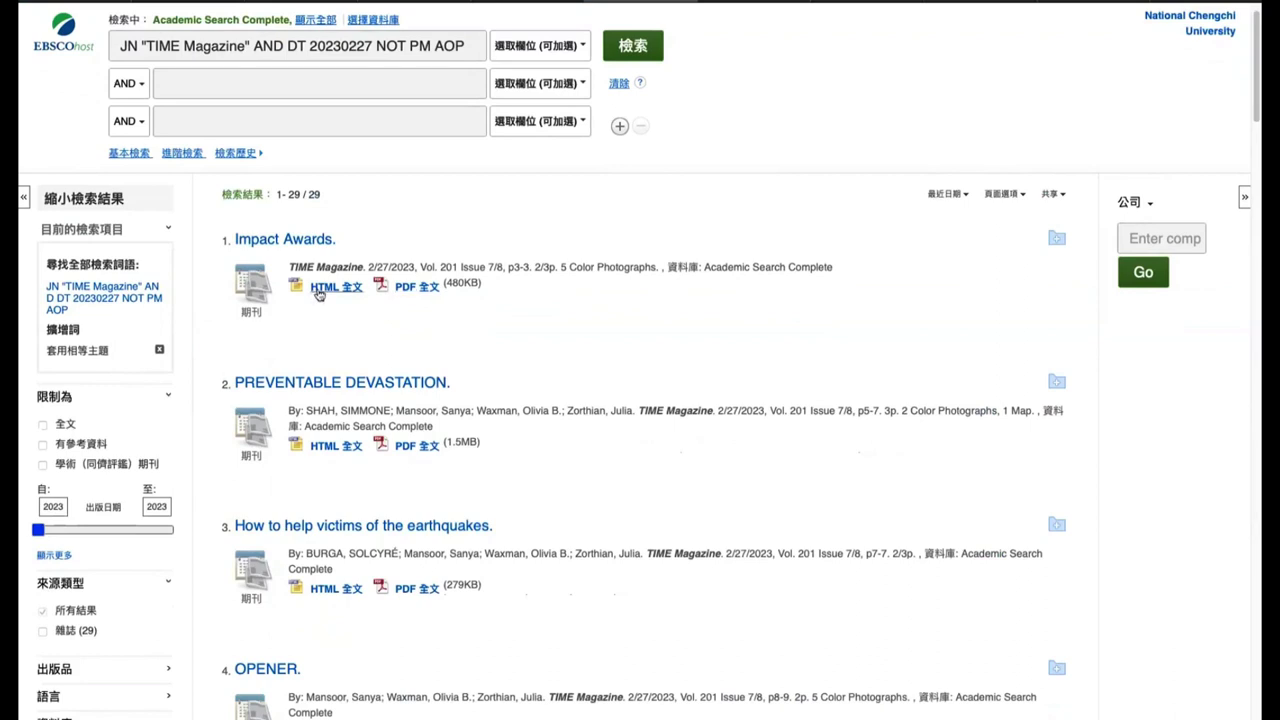
{"action": "left_click", "coordinate": [420, 290]}
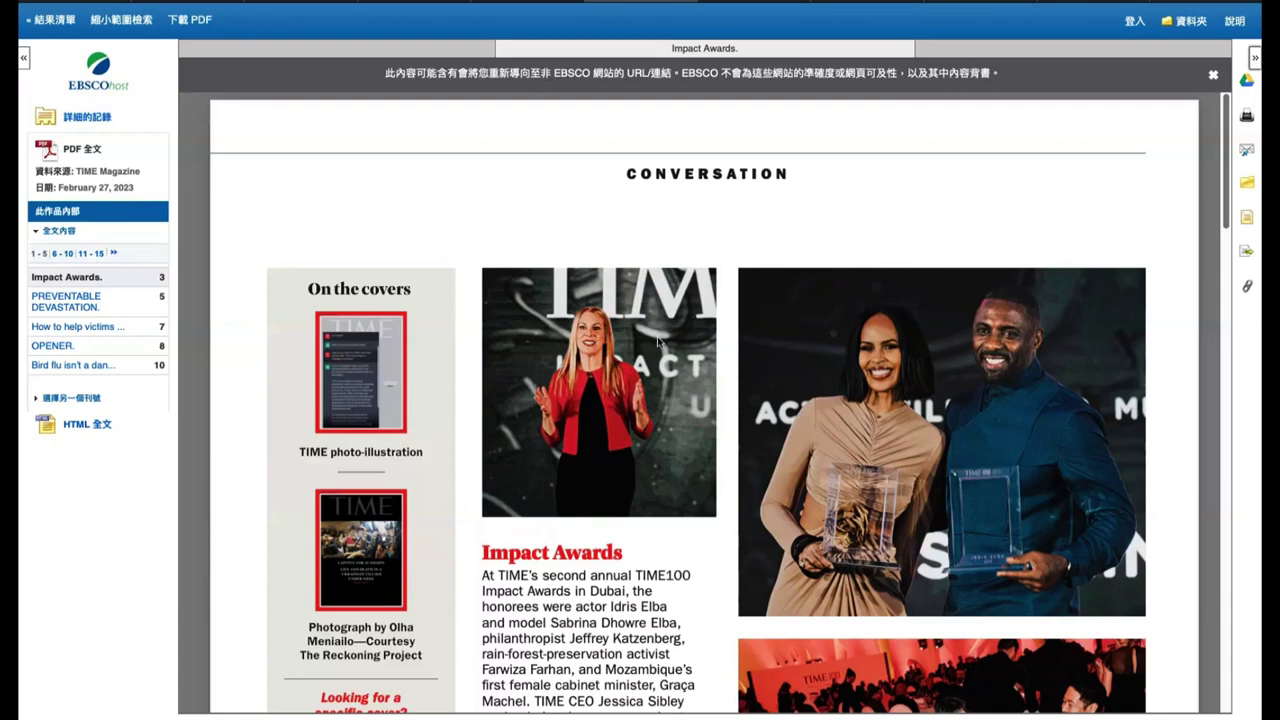
Start an e-mail of the "Impact Awards." article and set its citation format to APA 7th edition (American Psychological Assoc.)
{"action": "left_click", "coordinate": [1247, 154]}
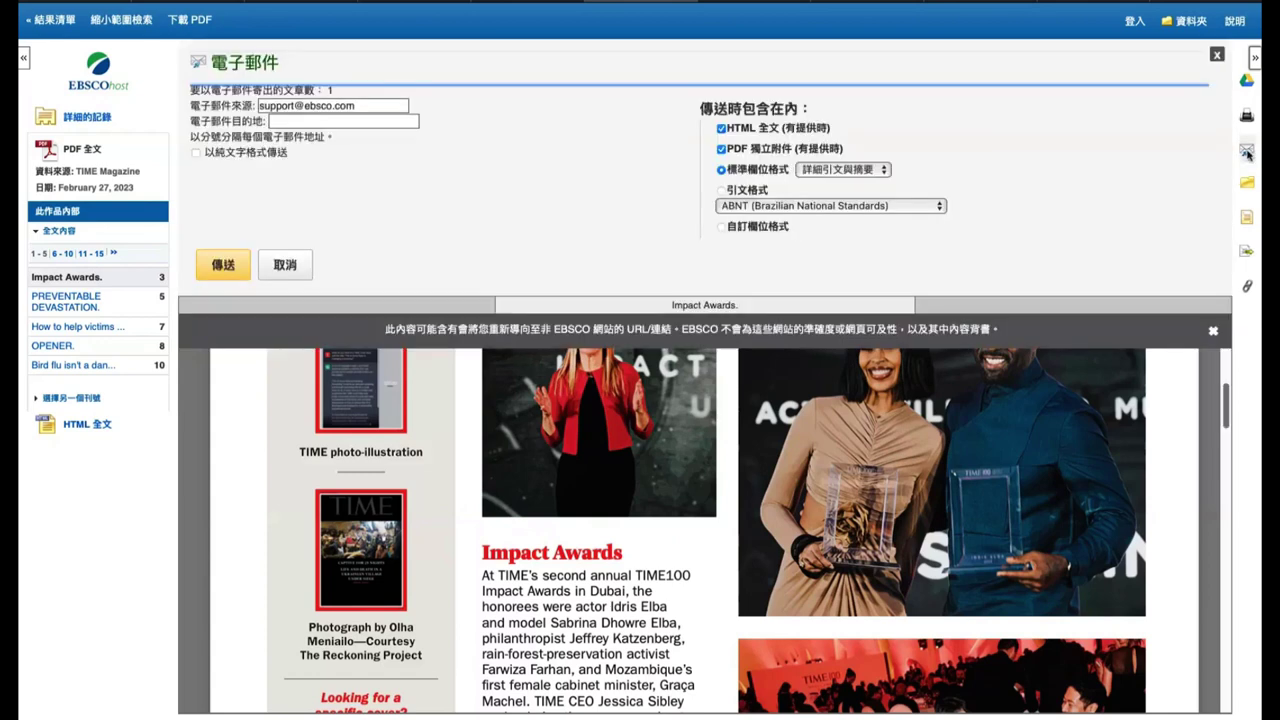
{"action": "left_click", "coordinate": [327, 119]}
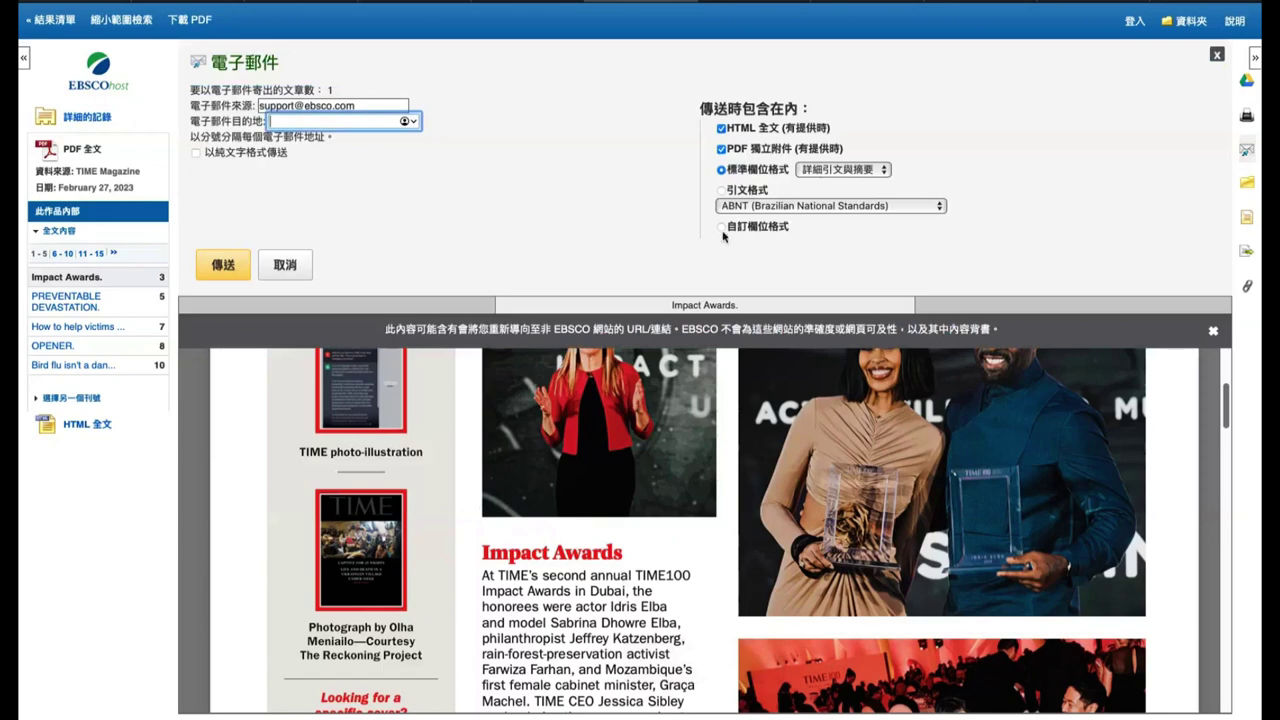
{"action": "left_click", "coordinate": [741, 194]}
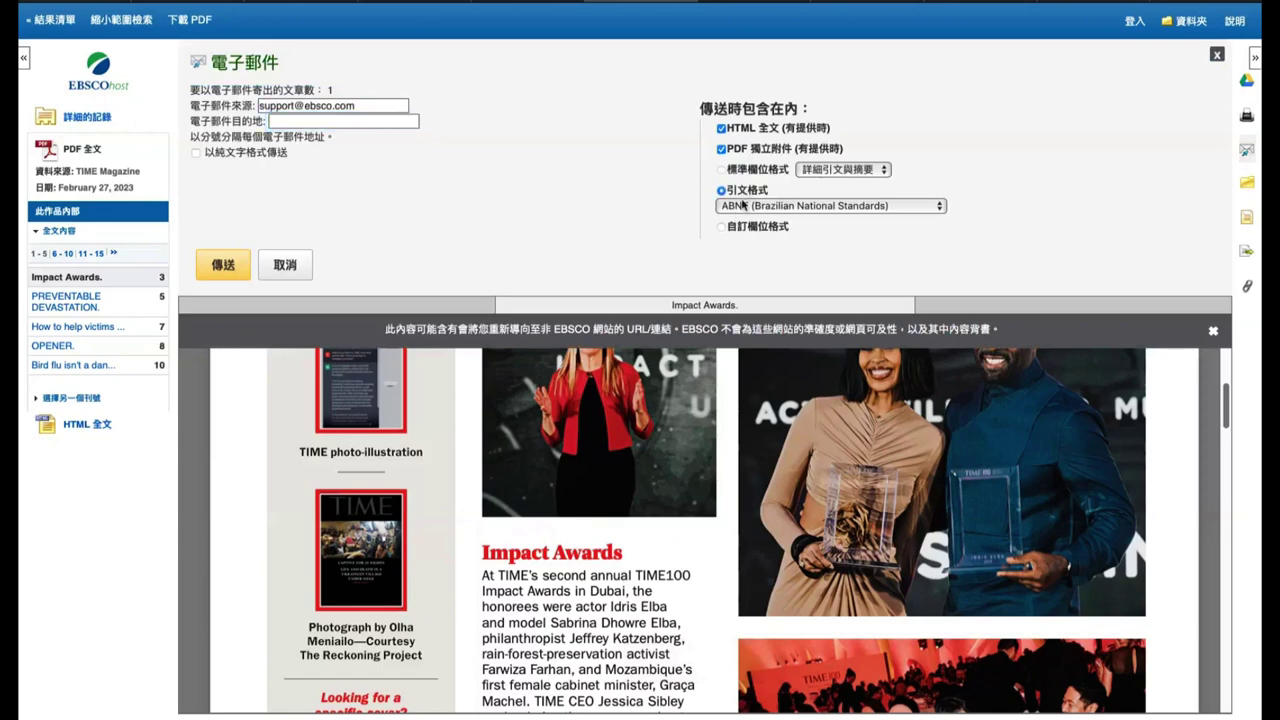
{"action": "left_click", "coordinate": [742, 205]}
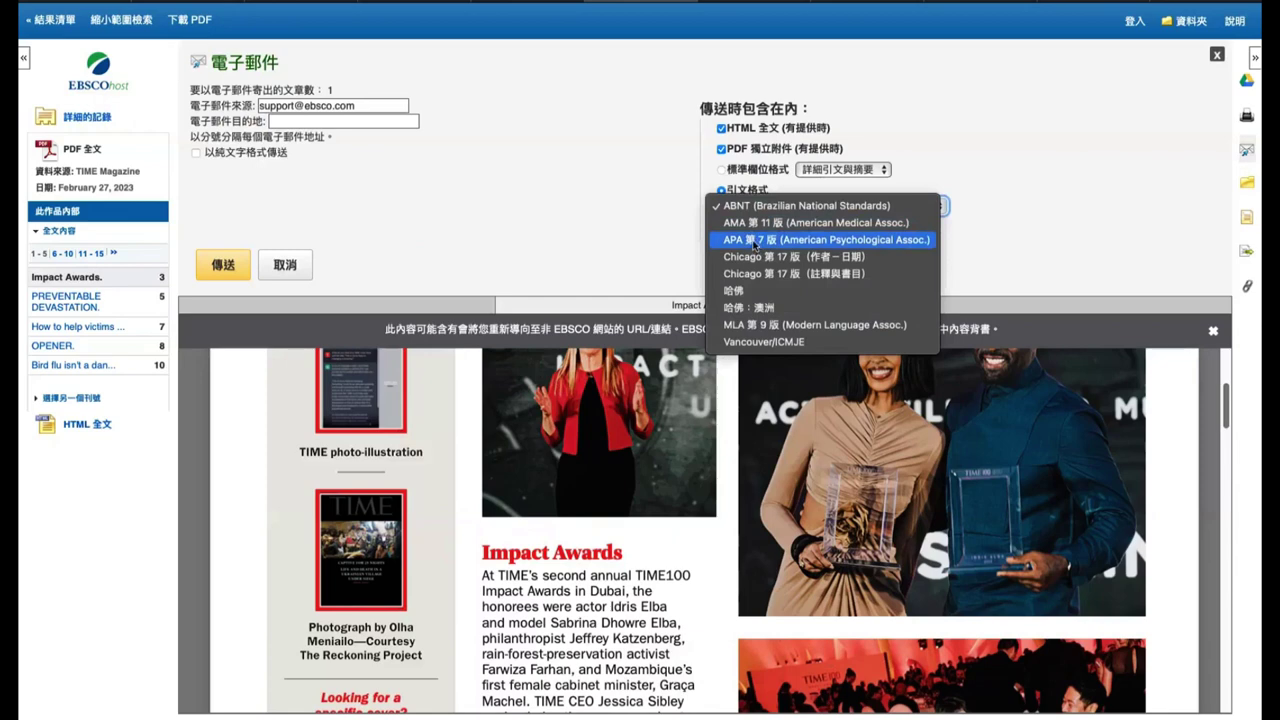
{"action": "key", "text": "Escape"}
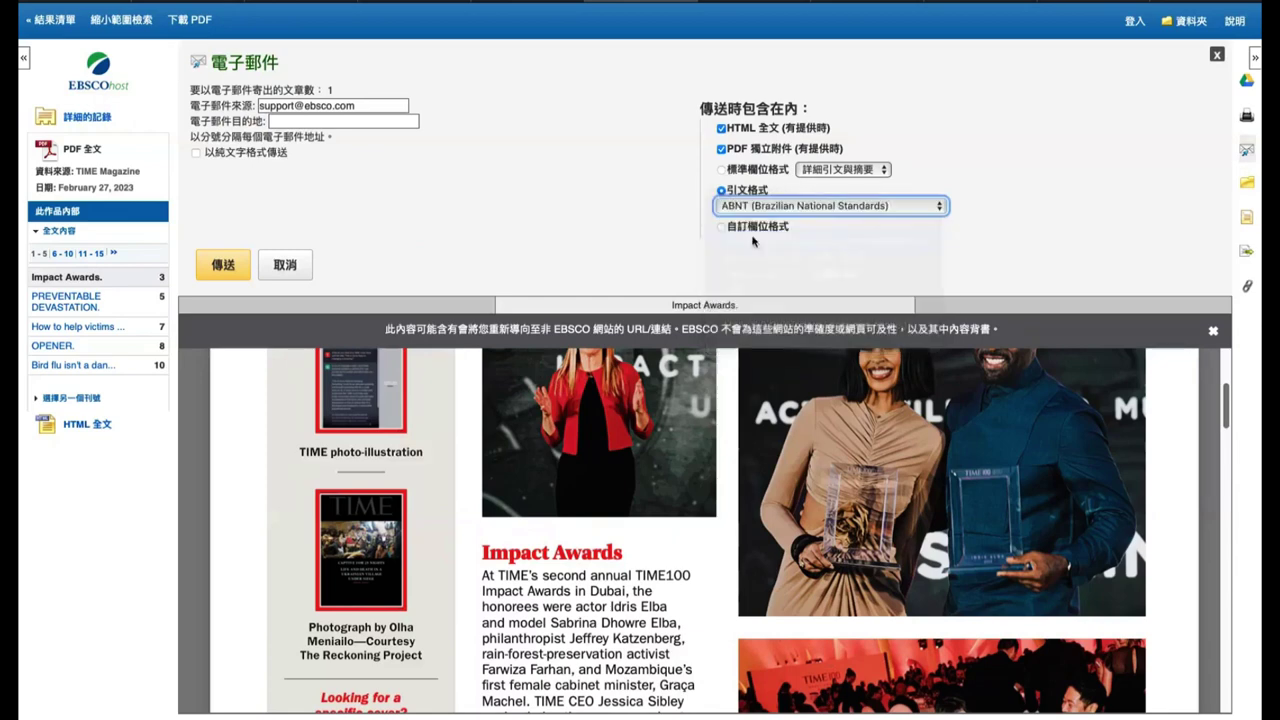
{"action": "key", "text": "space"}
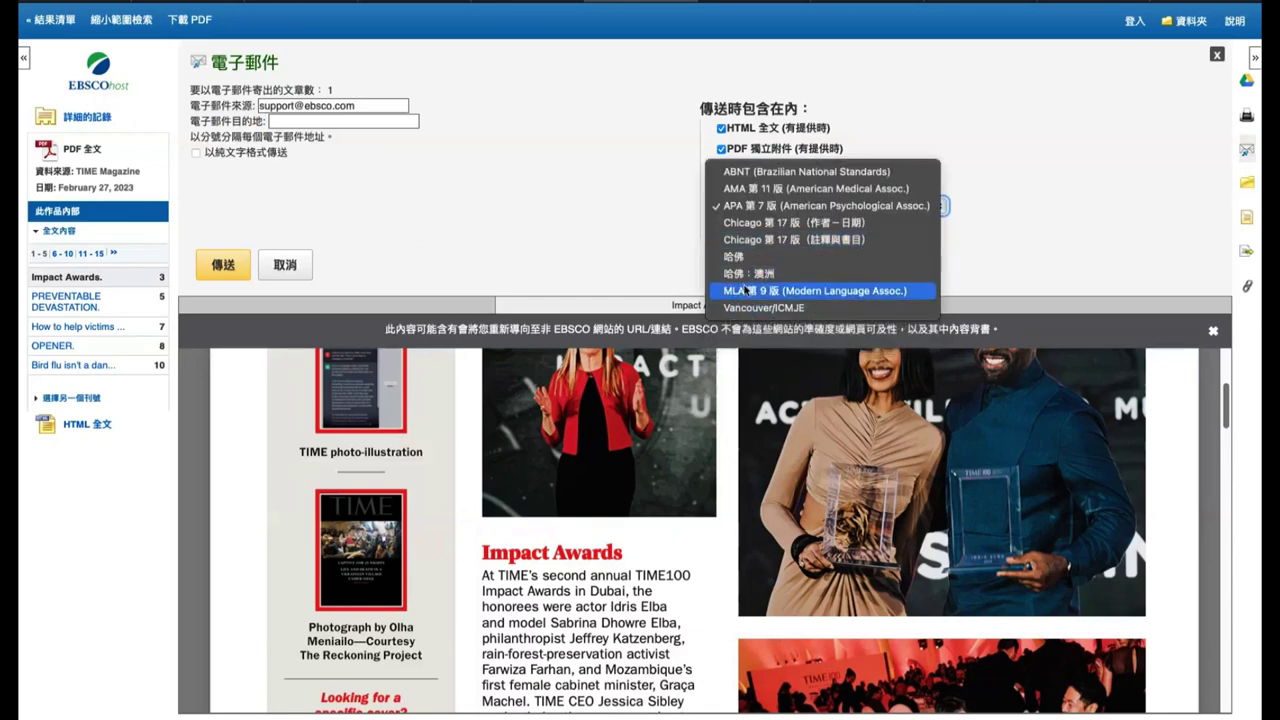
{"action": "left_click", "coordinate": [647, 249]}
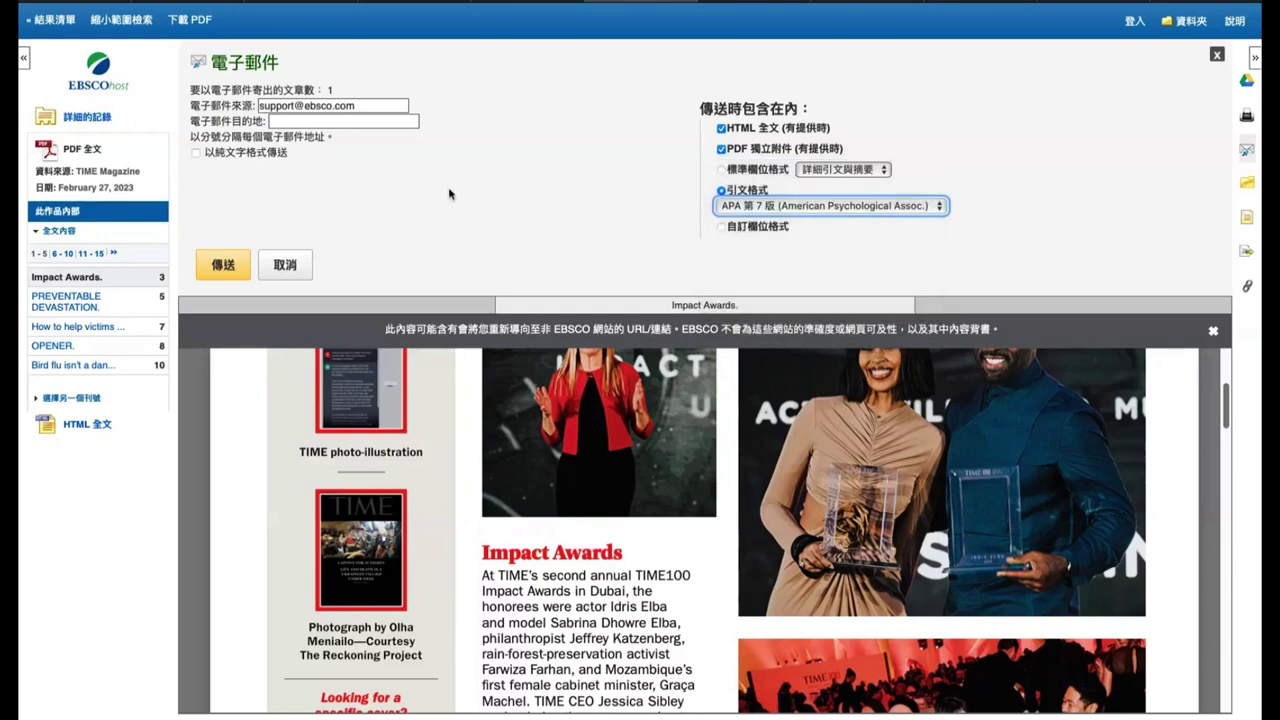
Fill in the recipient's e-mail by copying the sender address and inserting "qweqwe" in its domain, send the article and dismiss the confirmation
{"action": "left_click", "coordinate": [372, 103]}
{"action": "key", "text": "super+a"}
{"action": "key", "text": "super+c"}
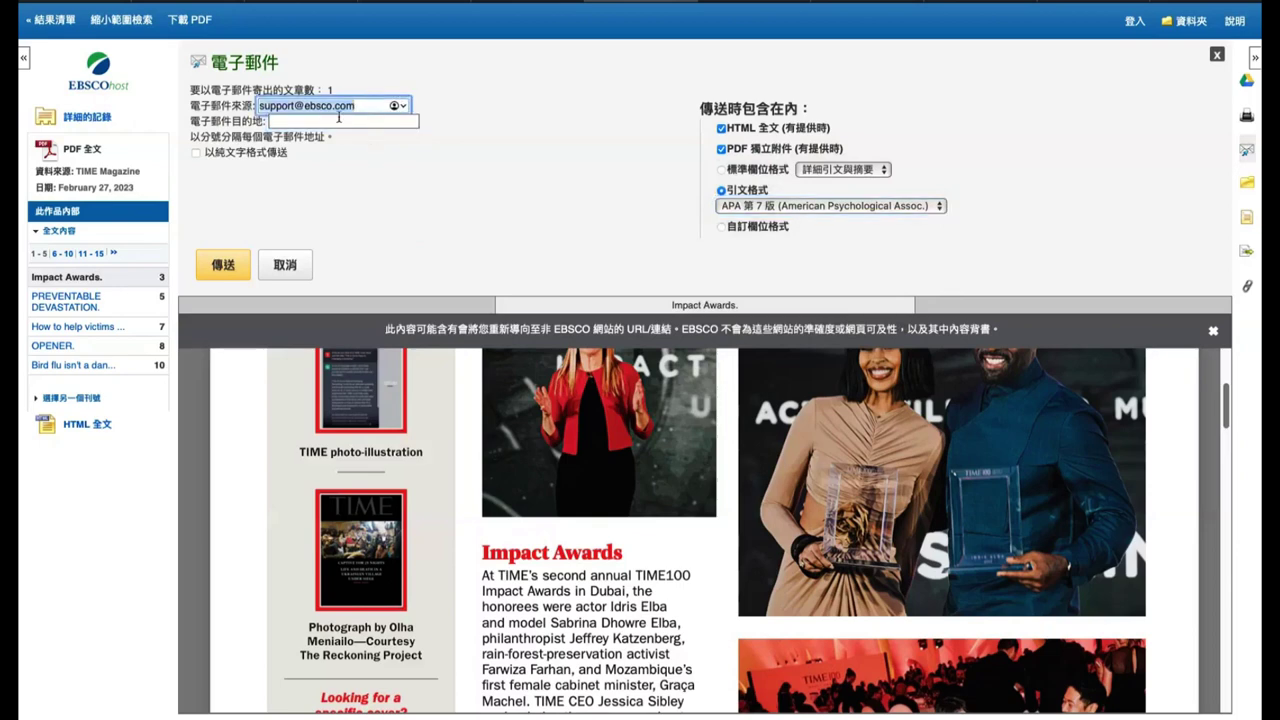
{"action": "left_click", "coordinate": [339, 121]}
{"action": "key", "text": "super+v"}
{"action": "left_click", "coordinate": [321, 121]}
{"action": "type", "text": "qweqwe"}
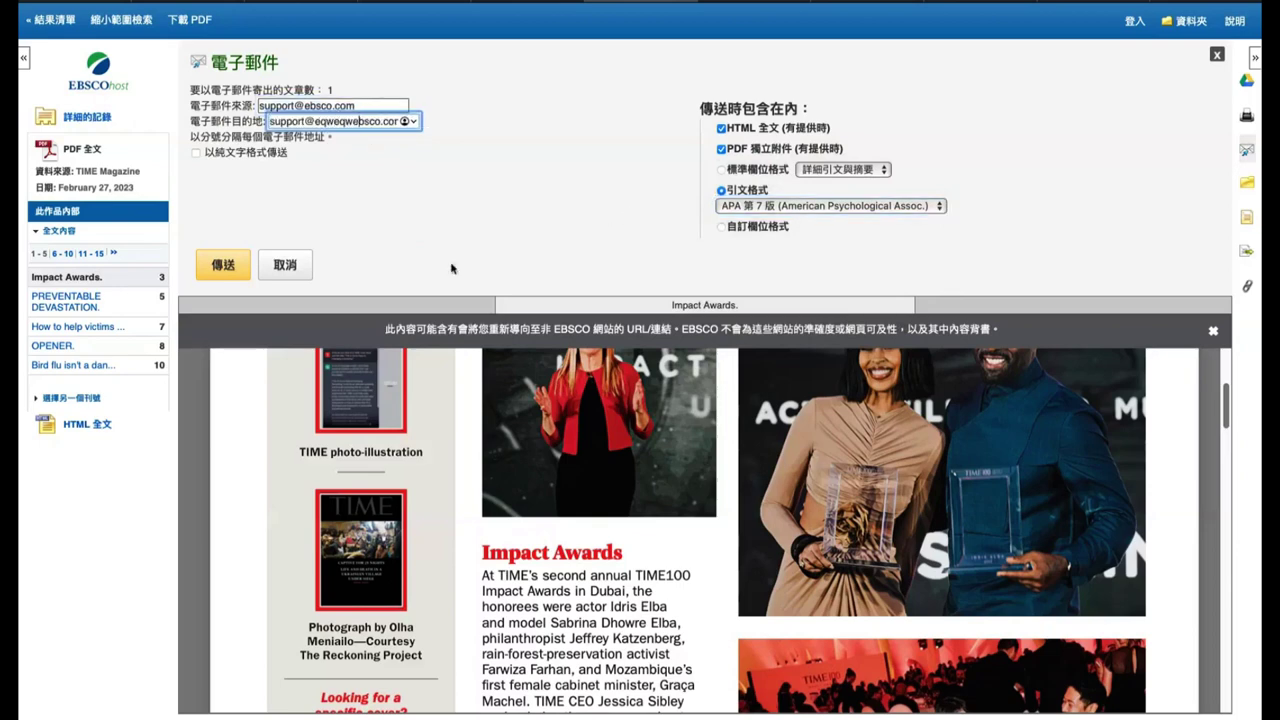
{"action": "left_click", "coordinate": [201, 266]}
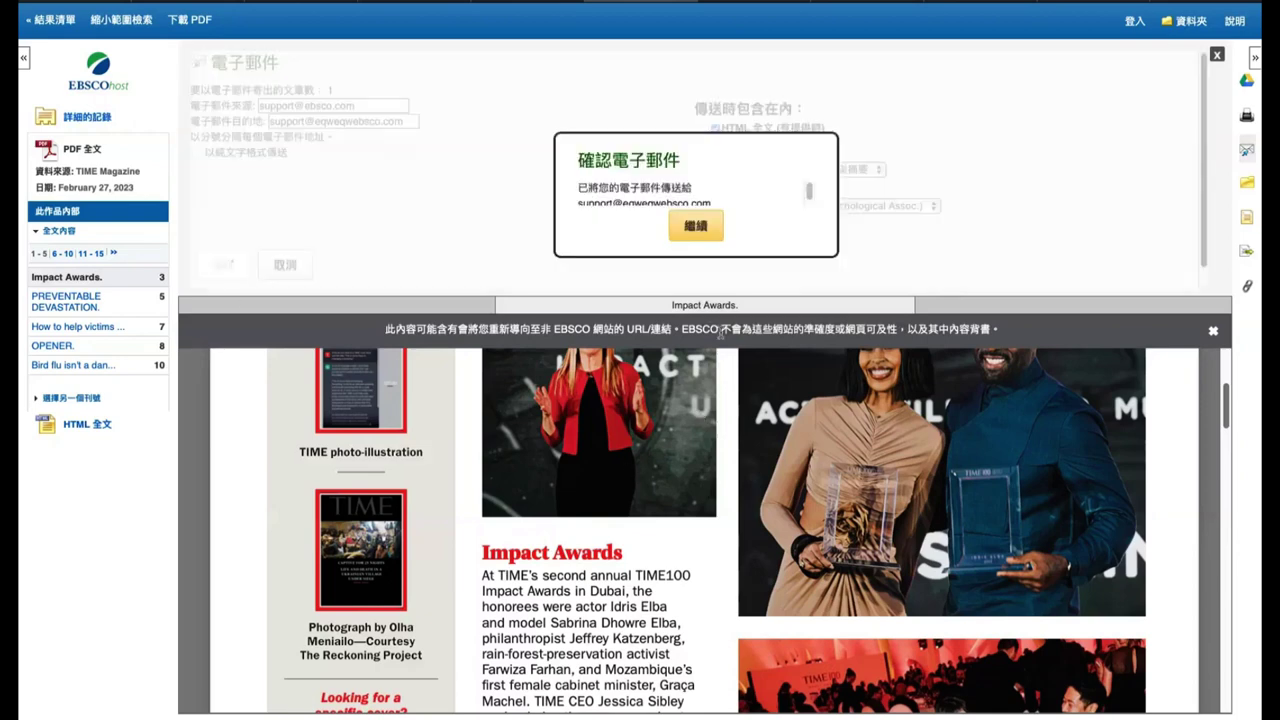
{"action": "left_click", "coordinate": [694, 231]}
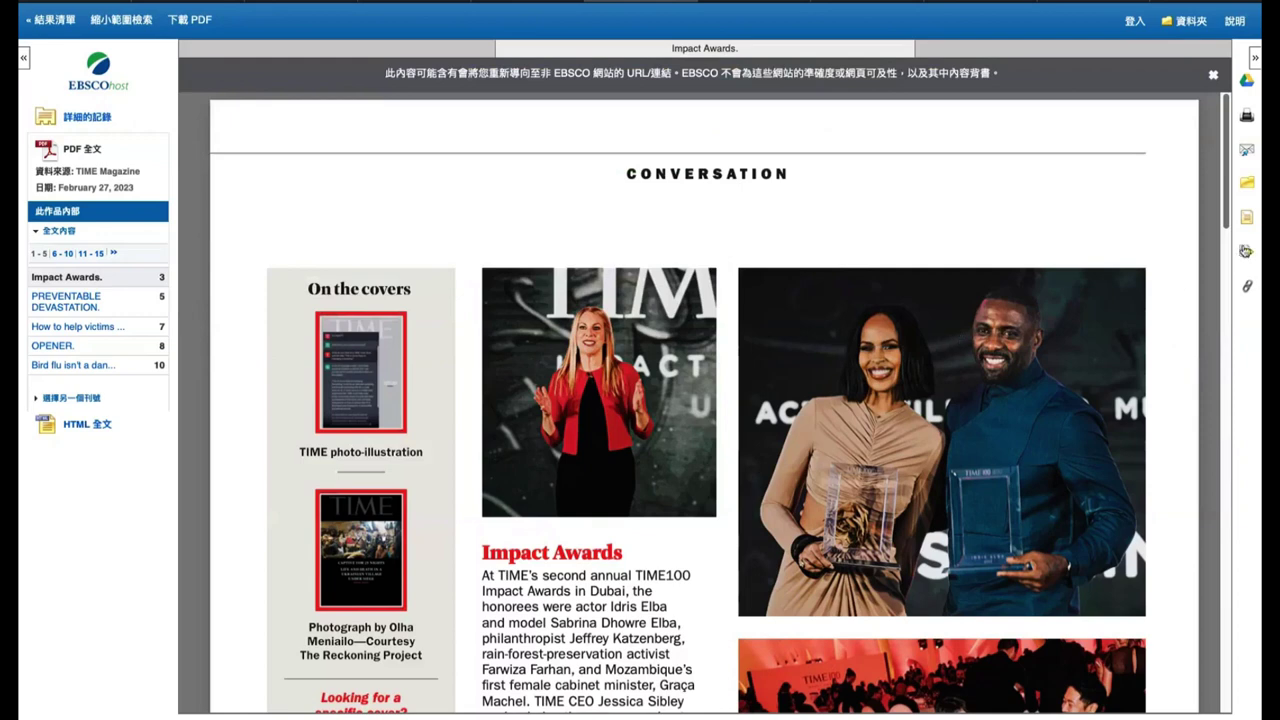
Examine the article's export options, choosing CSV download without saving, and view its ready-made citation formats before closing them
{"action": "left_click", "coordinate": [1246, 254]}
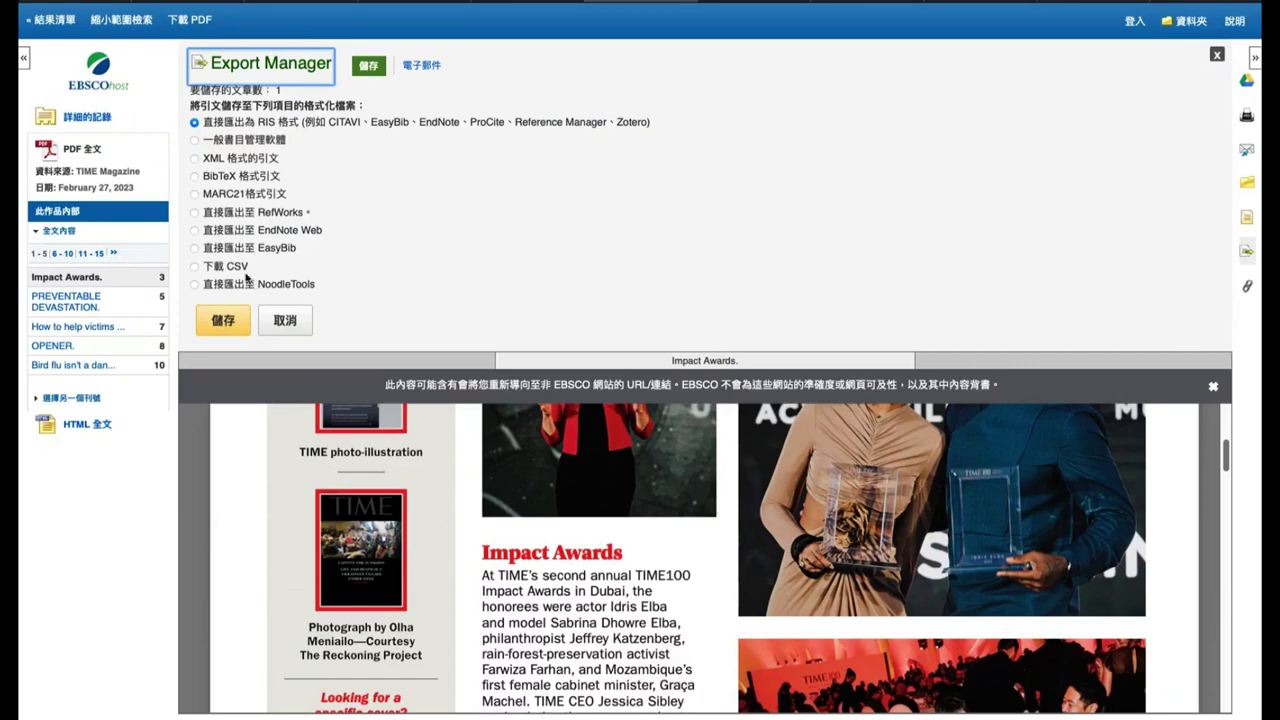
{"action": "left_click", "coordinate": [238, 269]}
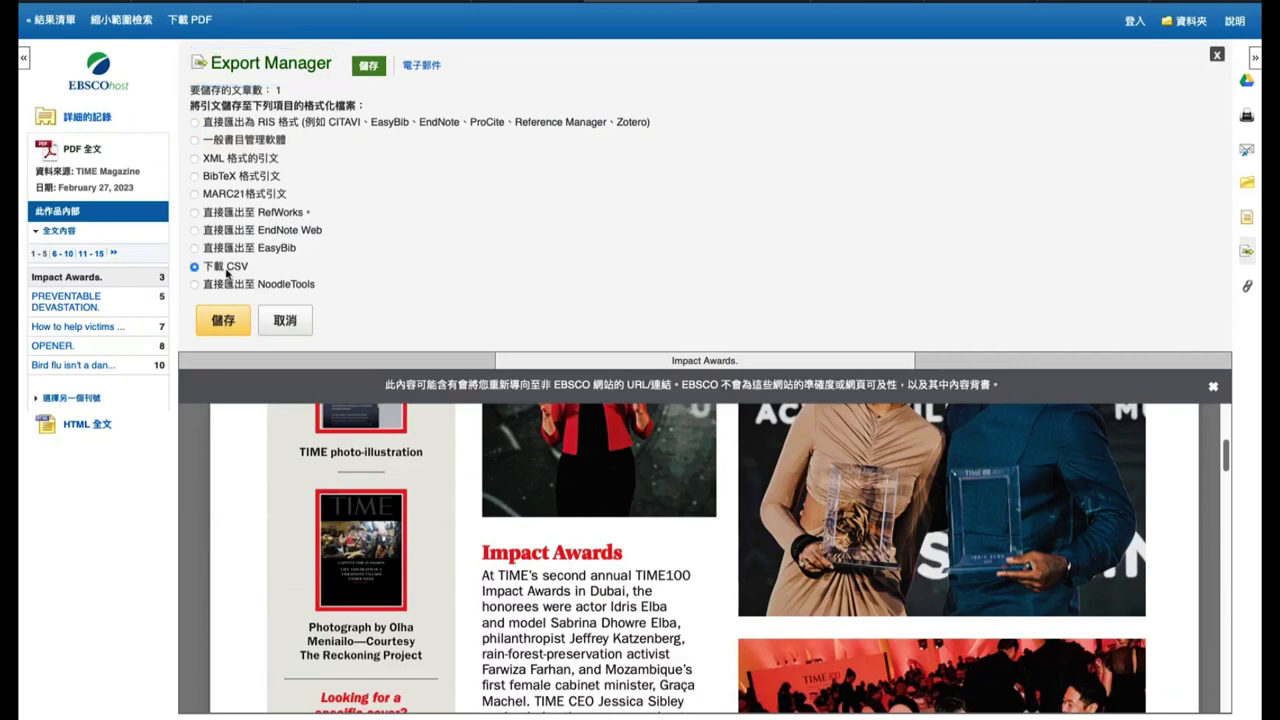
{"action": "left_click", "coordinate": [1247, 217]}
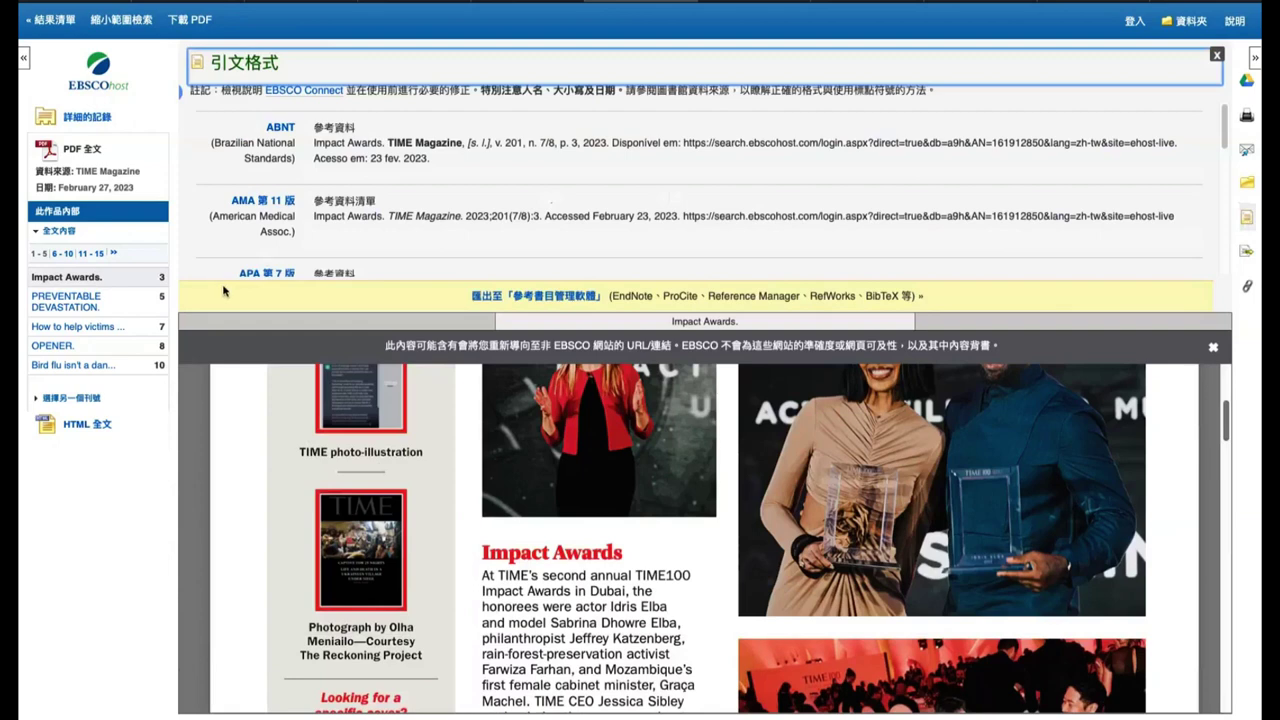
{"action": "left_click", "coordinate": [1216, 56]}
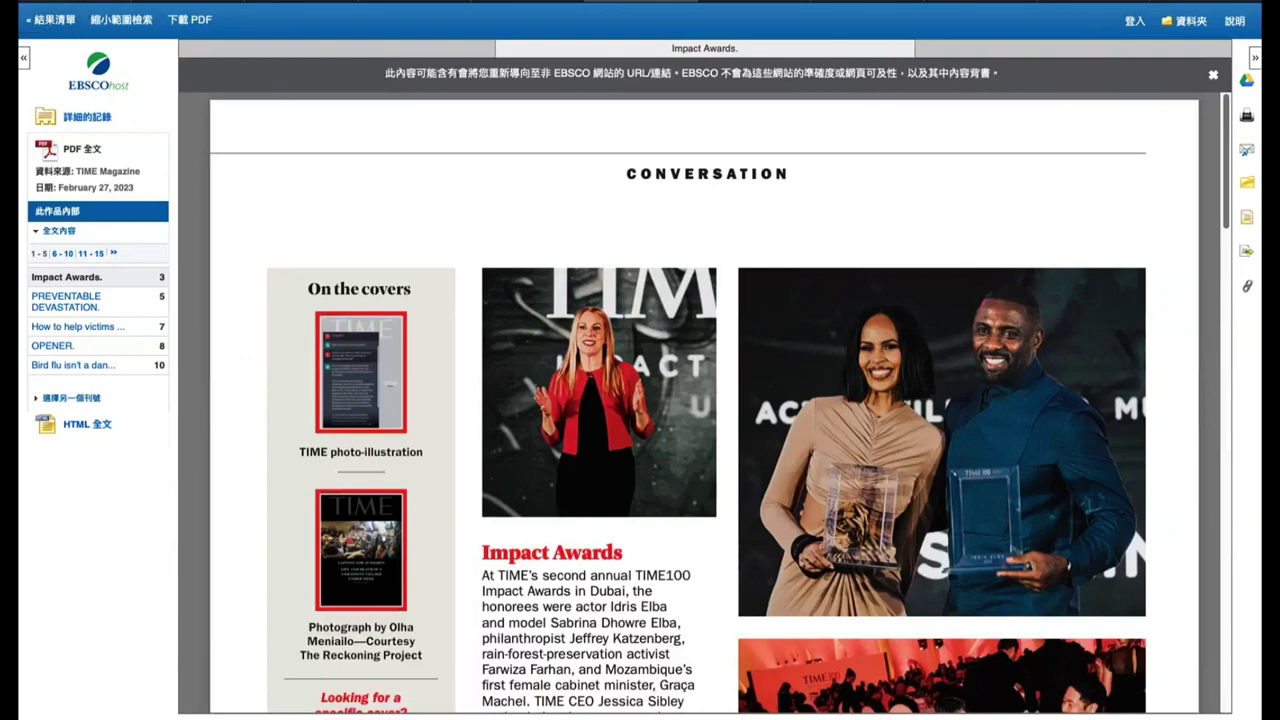
Look through issue contents 1-5 and 11-15, and view the PDF full text of the bird flu article on page 10
{"action": "left_click", "coordinate": [42, 259]}
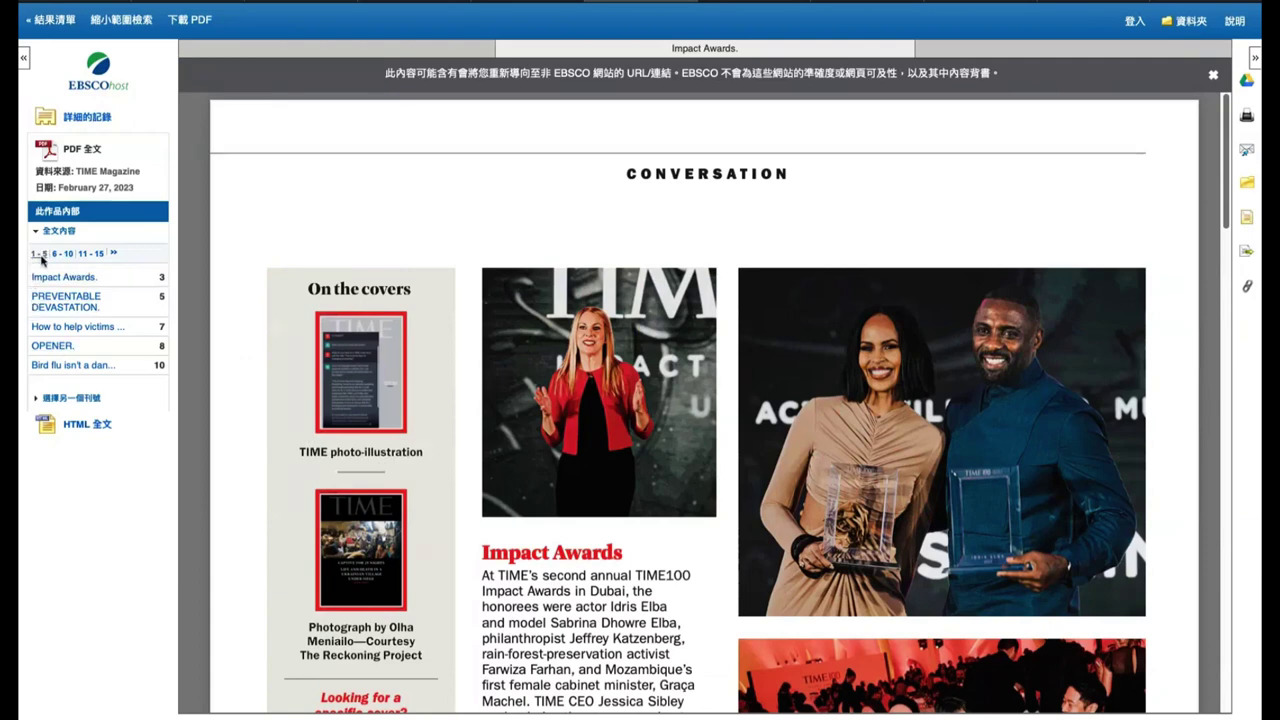
{"action": "left_click", "coordinate": [91, 254]}
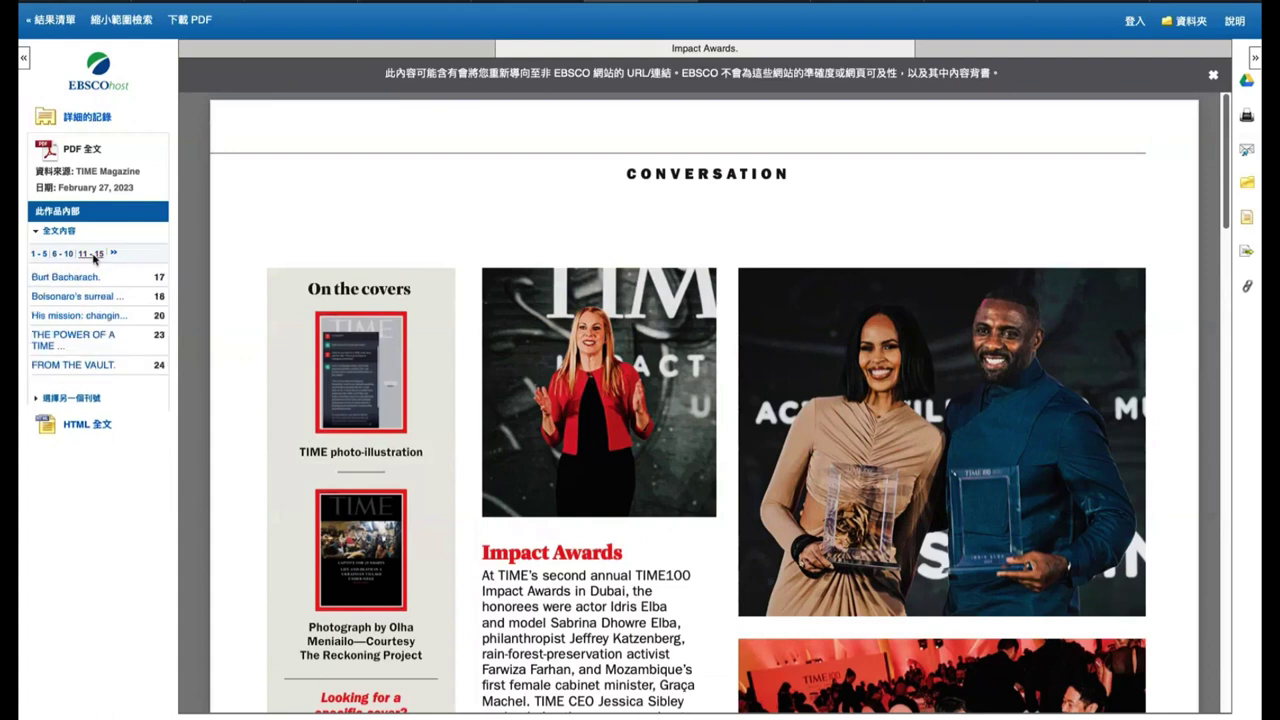
{"action": "left_click", "coordinate": [37, 254]}
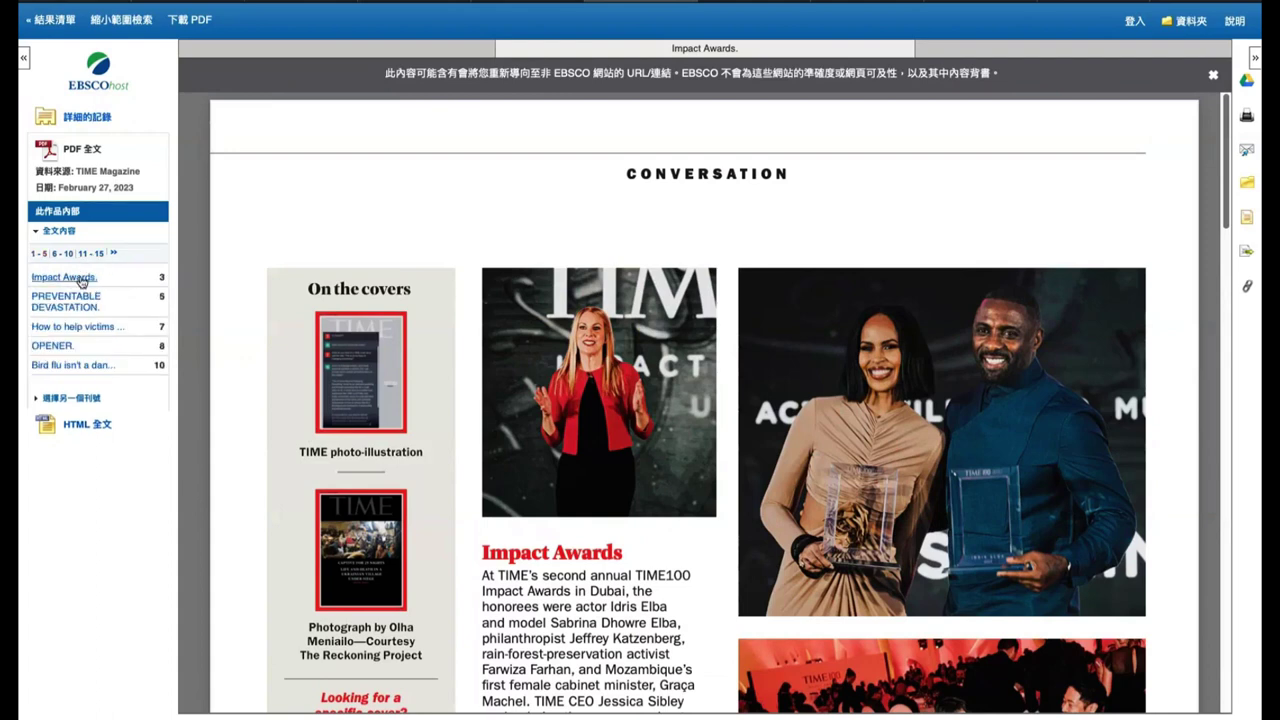
{"action": "left_click", "coordinate": [72, 366]}
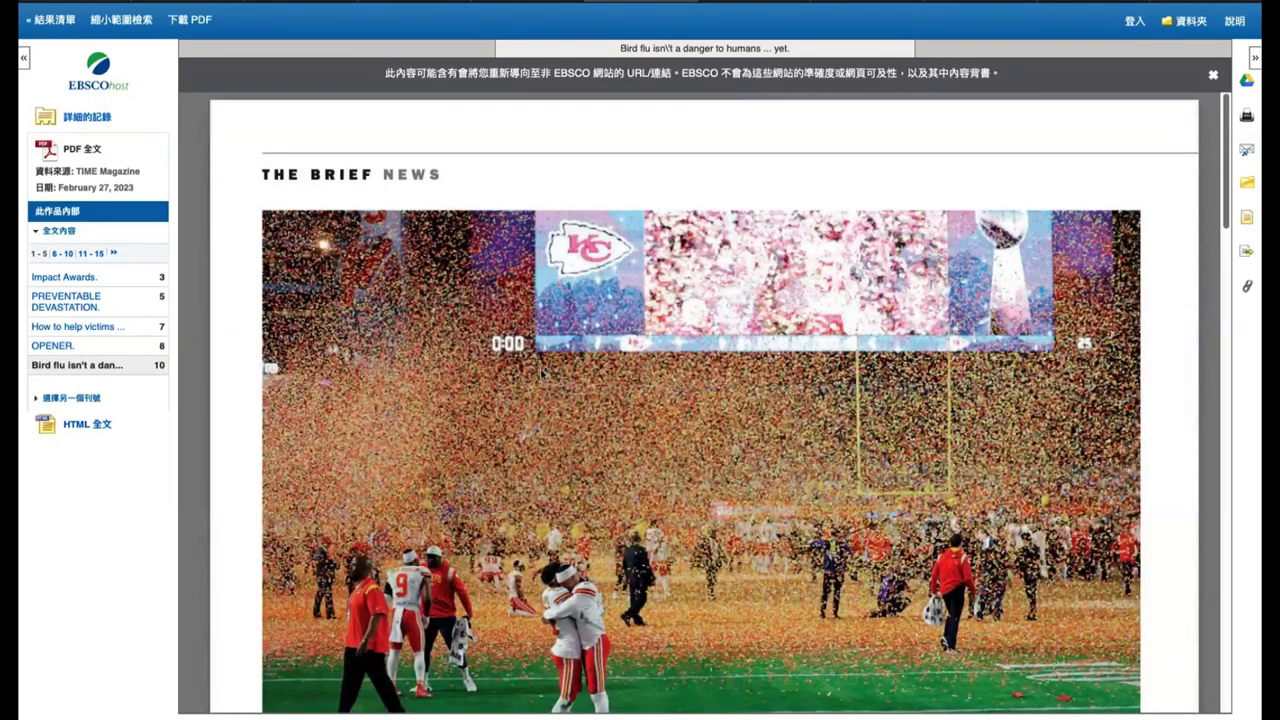
{"action": "scroll", "coordinate": [157, 303], "scroll_direction": "down", "scroll_amount": 3}
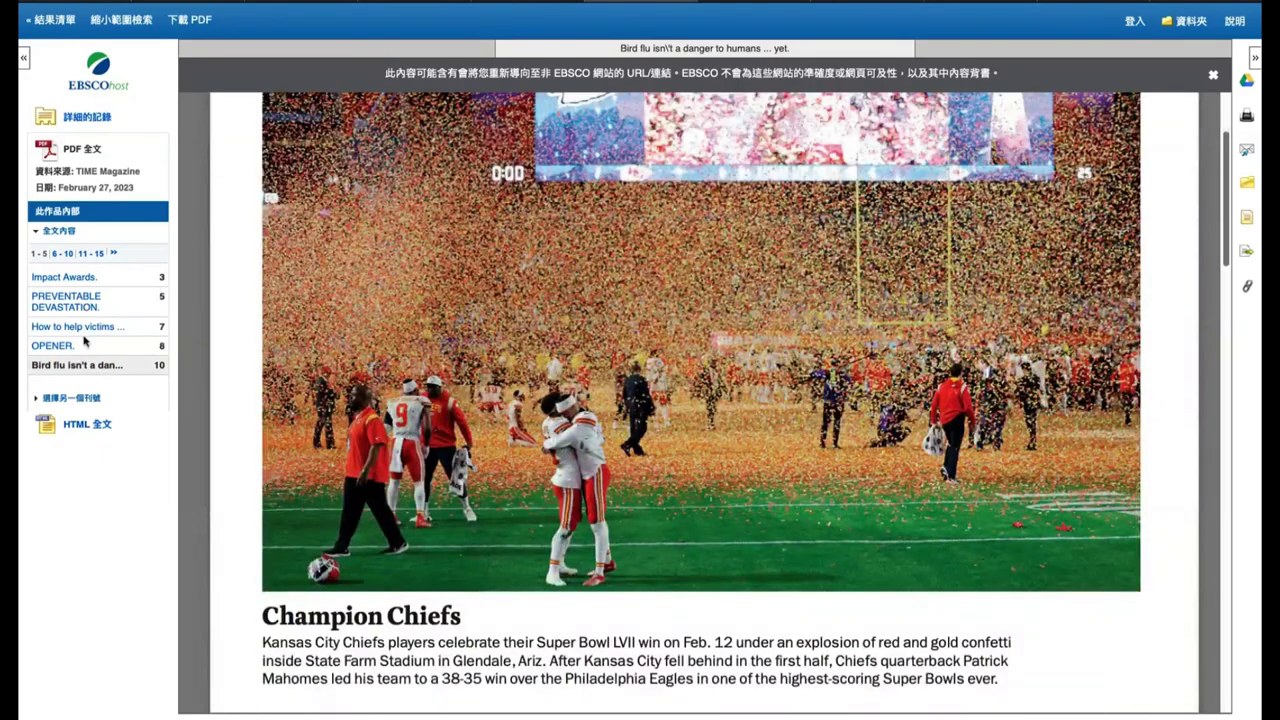
View the PDF full texts of "Champion Chiefs." and "LeBron James." from issue contents 6-10, reading through the latter page
{"action": "left_click", "coordinate": [63, 255]}
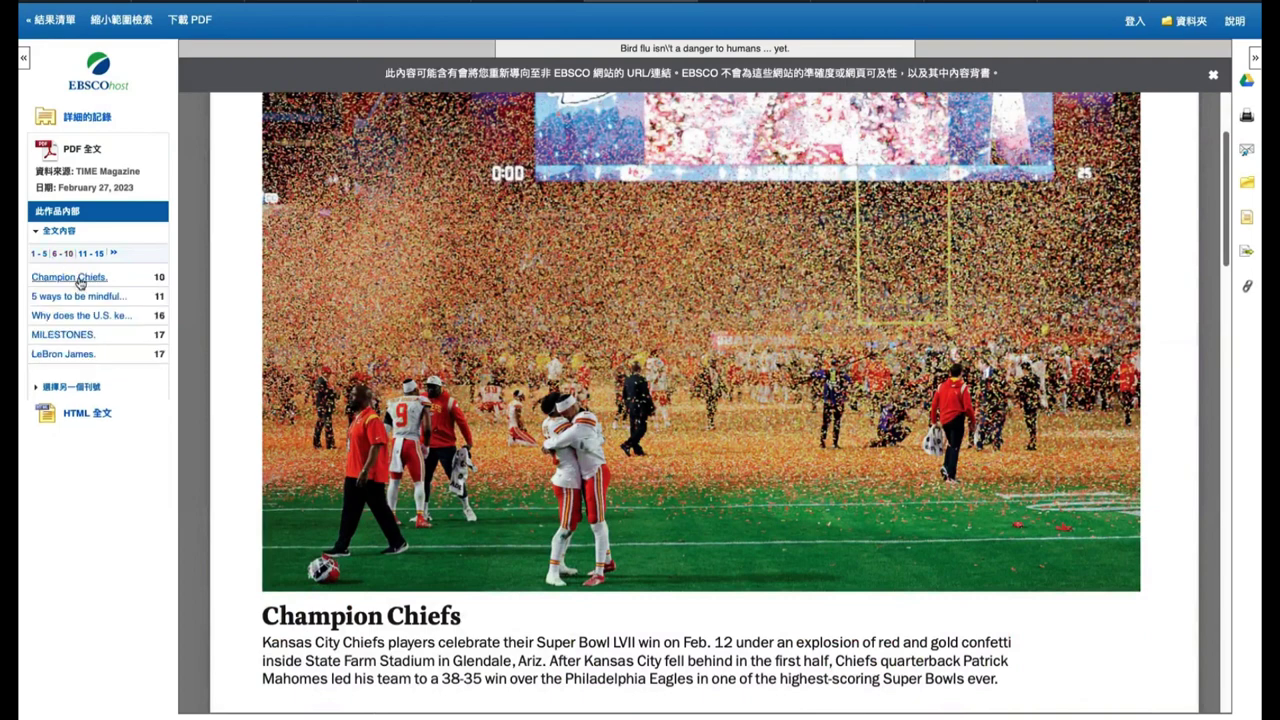
{"action": "left_click", "coordinate": [79, 279]}
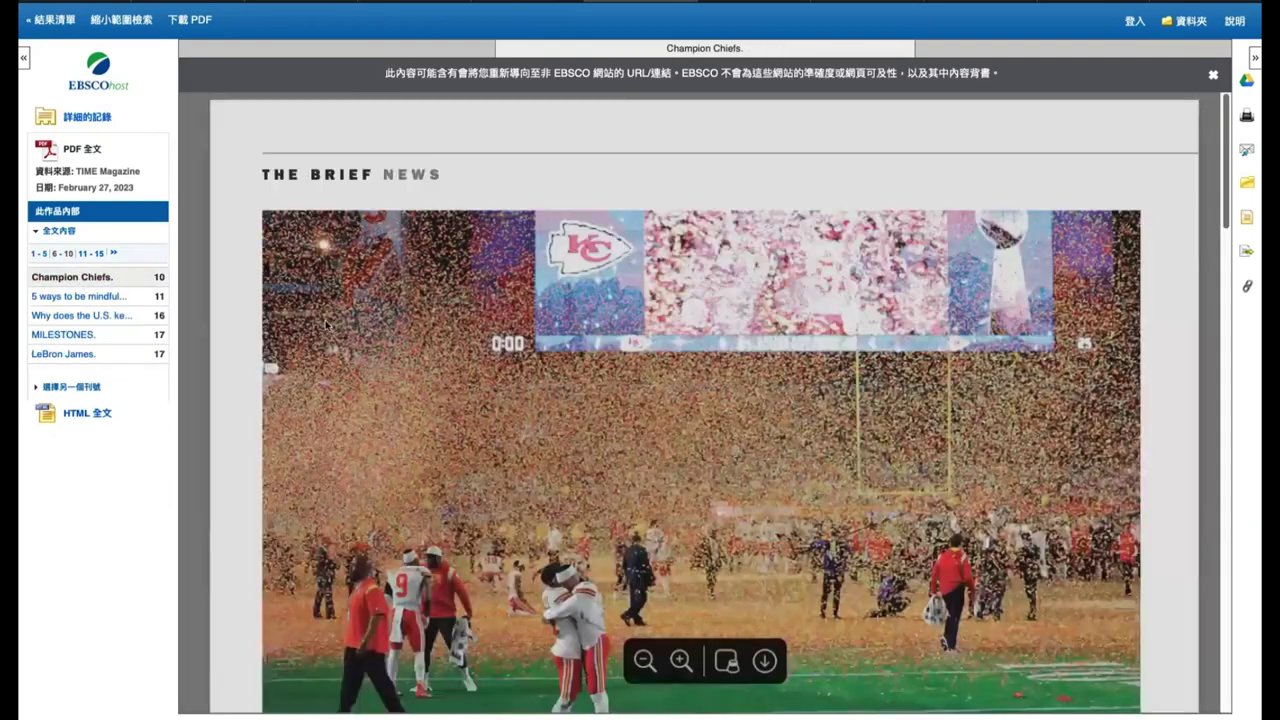
{"action": "left_click", "coordinate": [65, 356]}
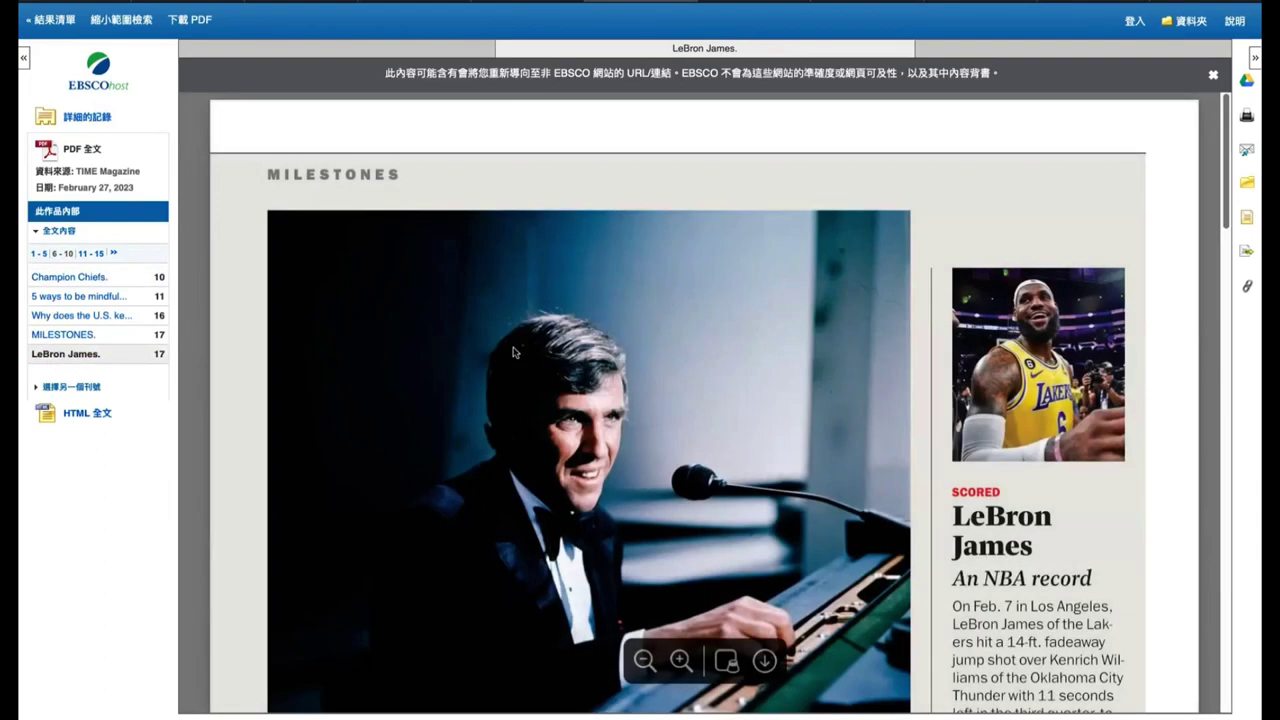
{"action": "scroll", "coordinate": [513, 352], "scroll_direction": "down", "scroll_amount": 3}
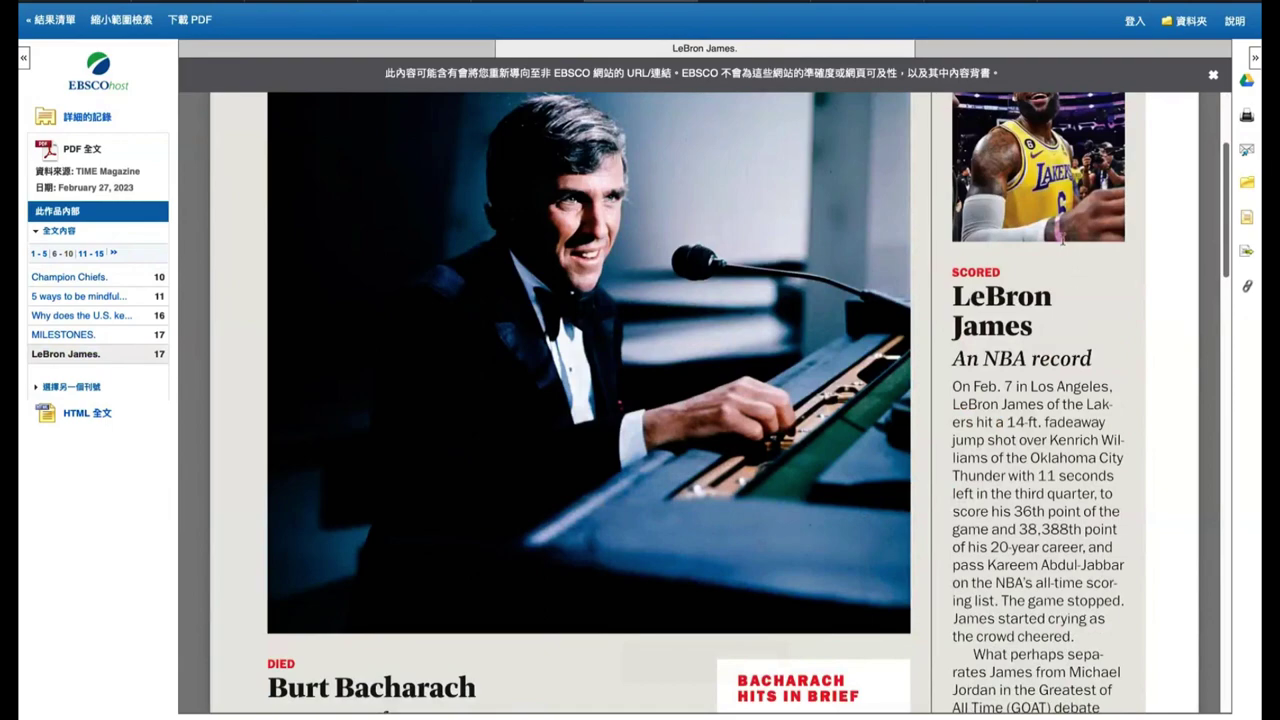
{"action": "scroll", "coordinate": [1062, 238], "scroll_direction": "down", "scroll_amount": 2}
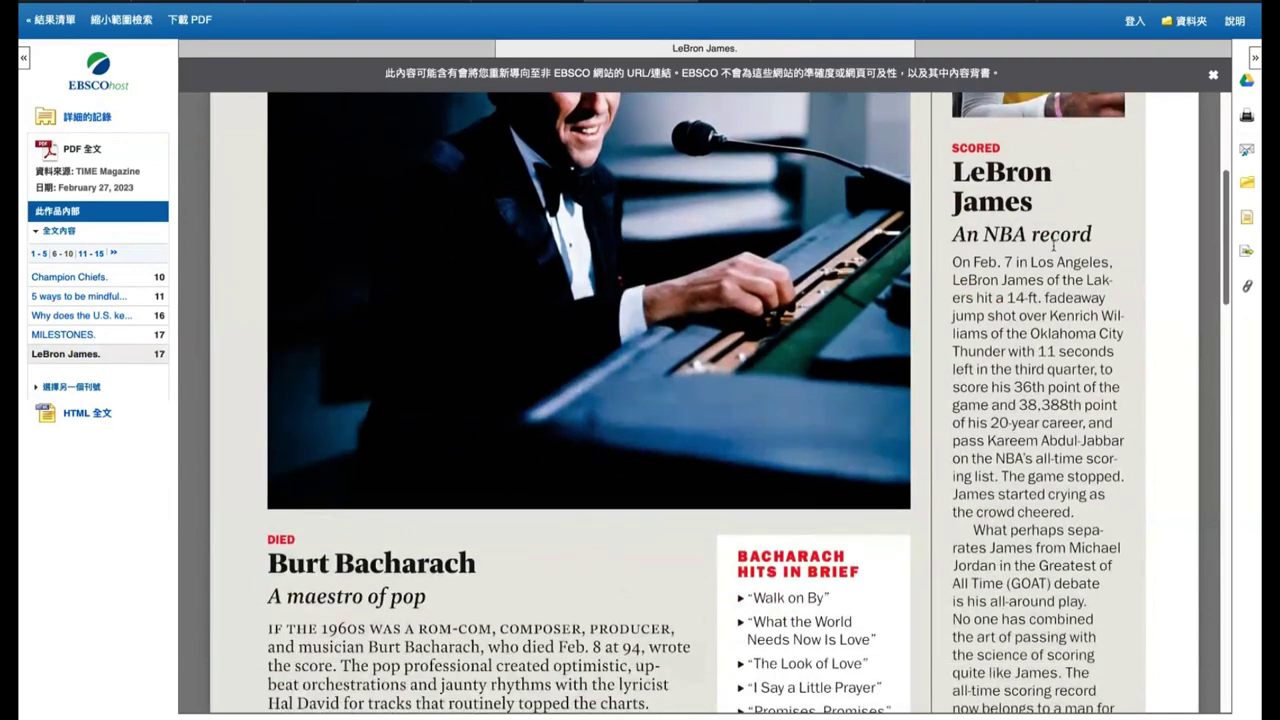
{"action": "scroll", "coordinate": [1053, 246], "scroll_direction": "down", "scroll_amount": 2}
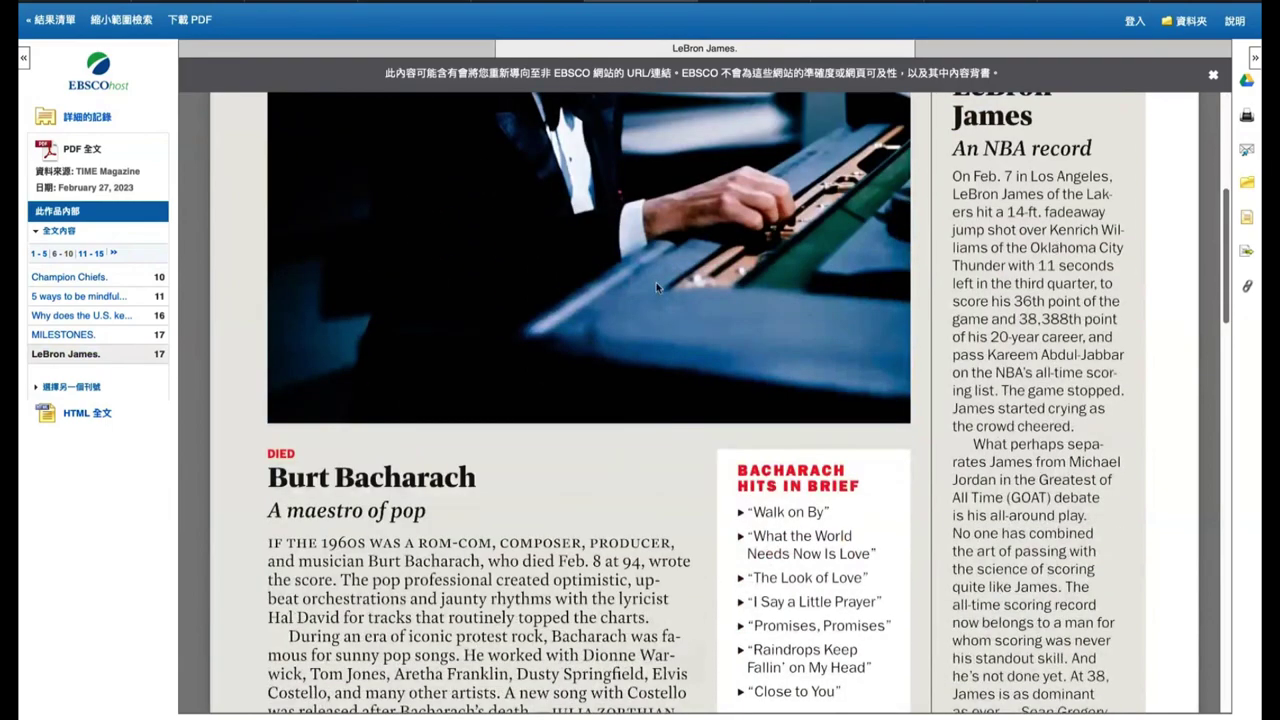
{"action": "scroll", "coordinate": [675, 280], "scroll_direction": "down", "scroll_amount": 3}
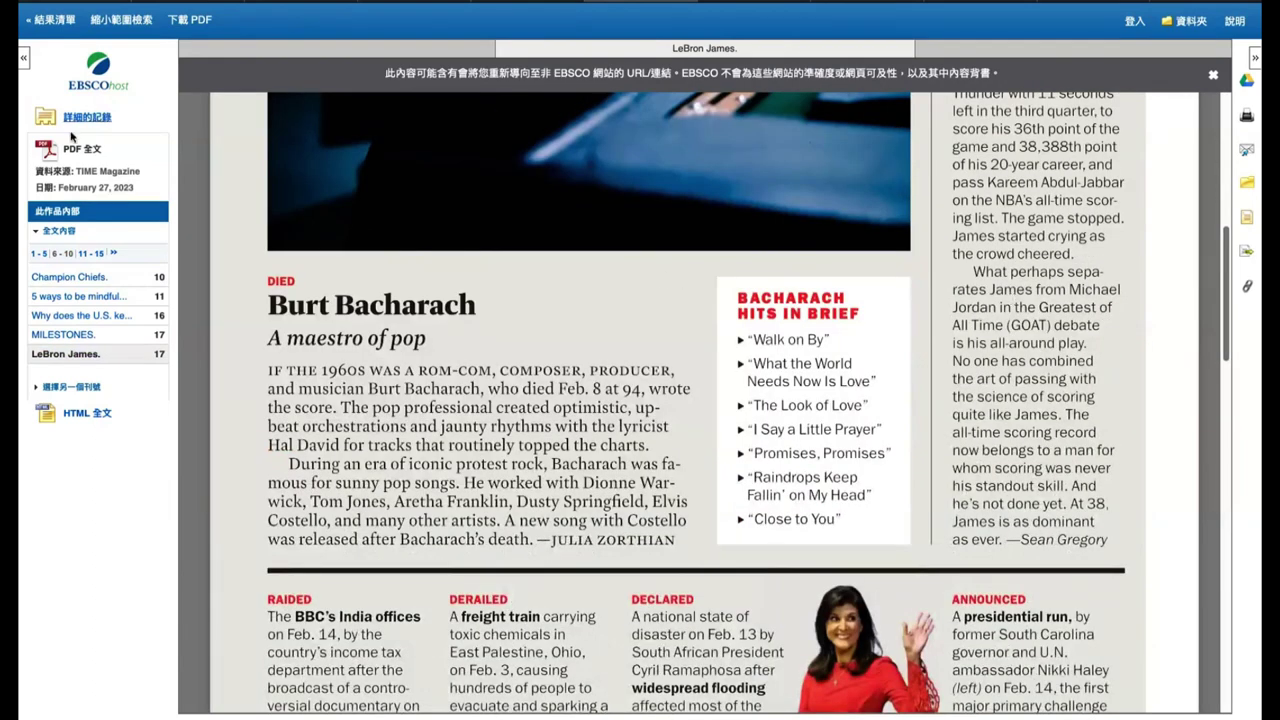
Return to the issue's article list and open the HTML full text of "How to help victims of the earthquakes."
{"action": "left_click", "coordinate": [80, 254]}
{"action": "left_click", "coordinate": [100, 296]}
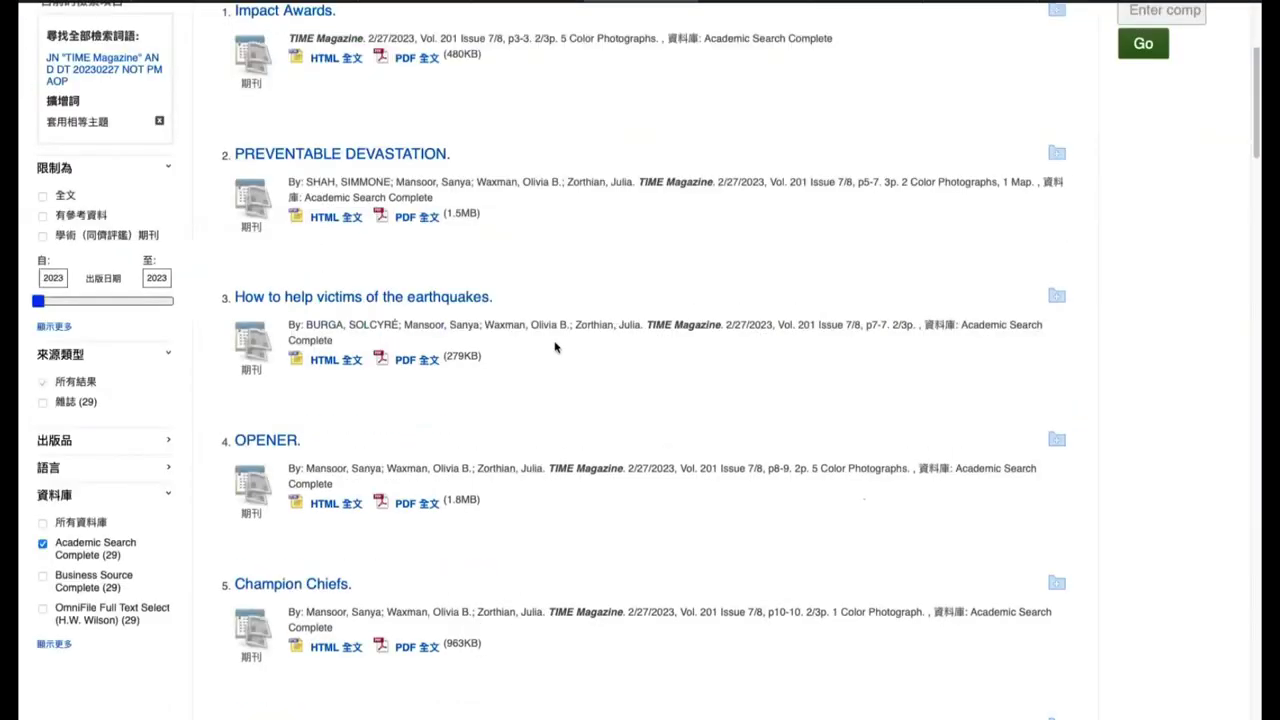
{"action": "left_click", "coordinate": [333, 362]}
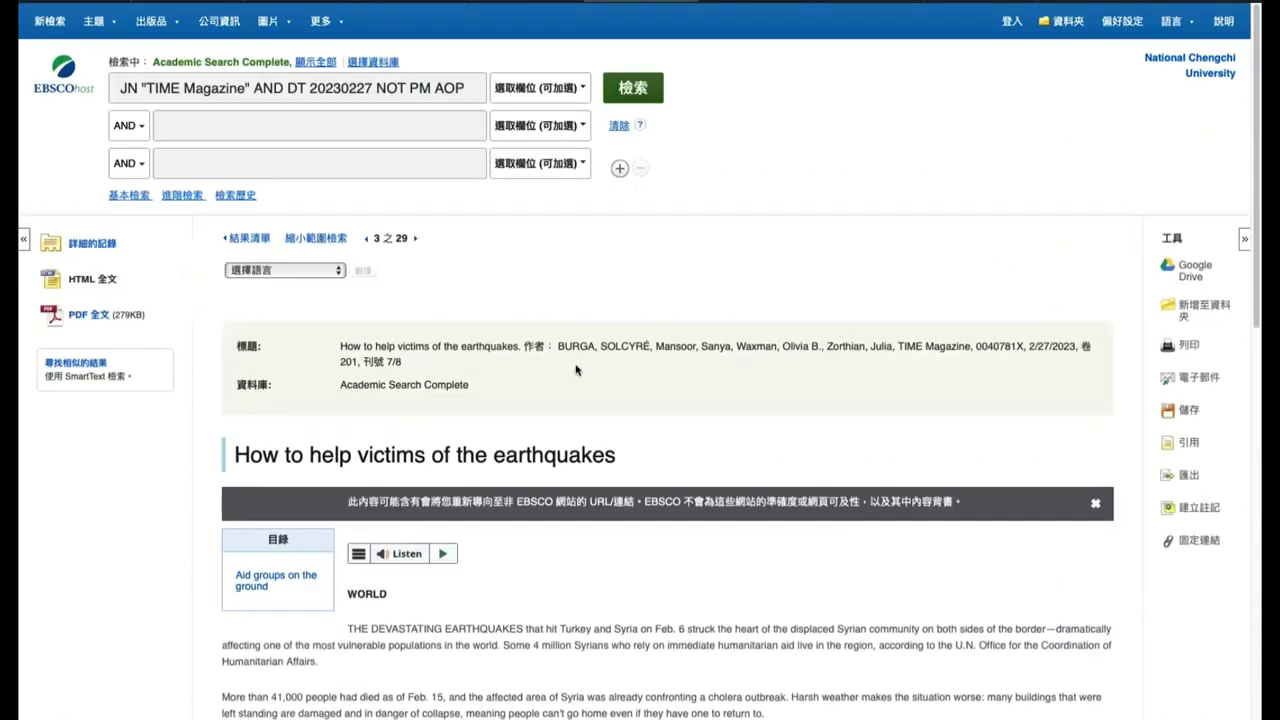
{"action": "scroll", "coordinate": [577, 369], "scroll_direction": "down", "scroll_amount": 3}
{"action": "scroll", "coordinate": [492, 349], "scroll_direction": "down", "scroll_amount": 3}
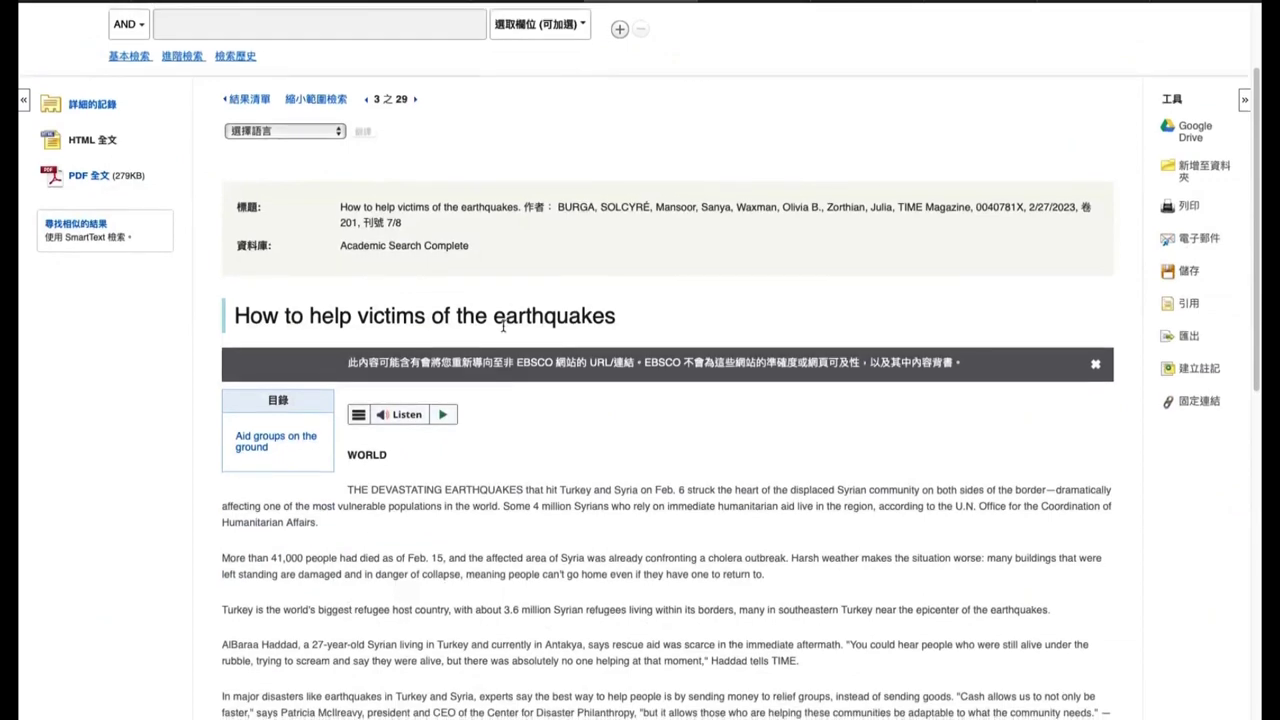
{"action": "scroll", "coordinate": [494, 329], "scroll_direction": "up", "scroll_amount": 3}
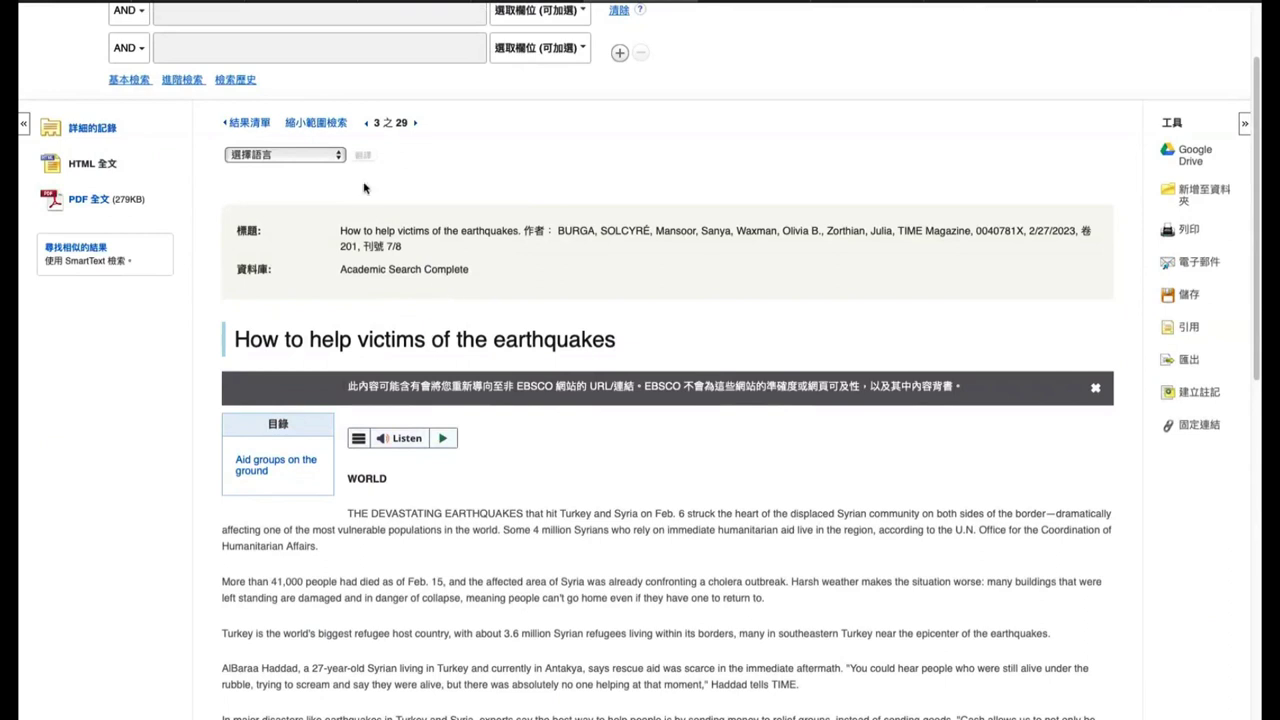
Examine the translation languages offered for the article and close the list without choosing one
{"action": "left_click", "coordinate": [323, 155]}
{"action": "left_click", "coordinate": [323, 155]}
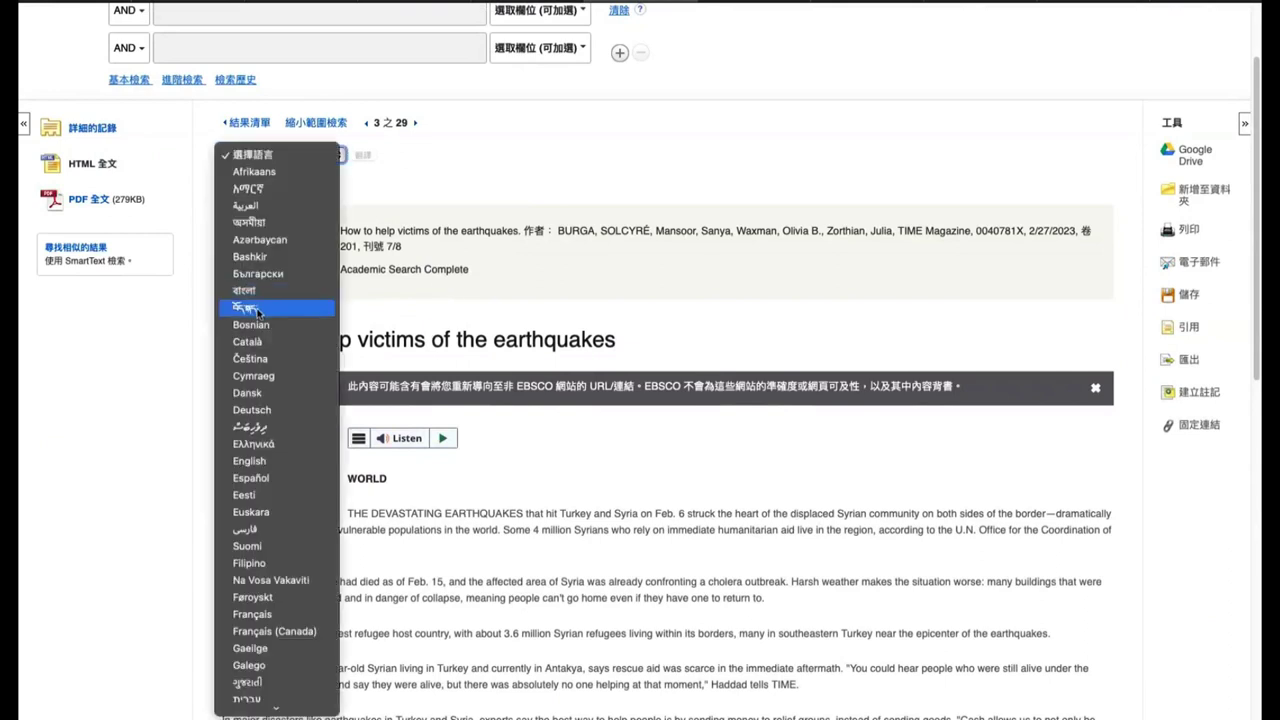
{"action": "scroll", "coordinate": [260, 316], "scroll_direction": "down", "scroll_amount": 1}
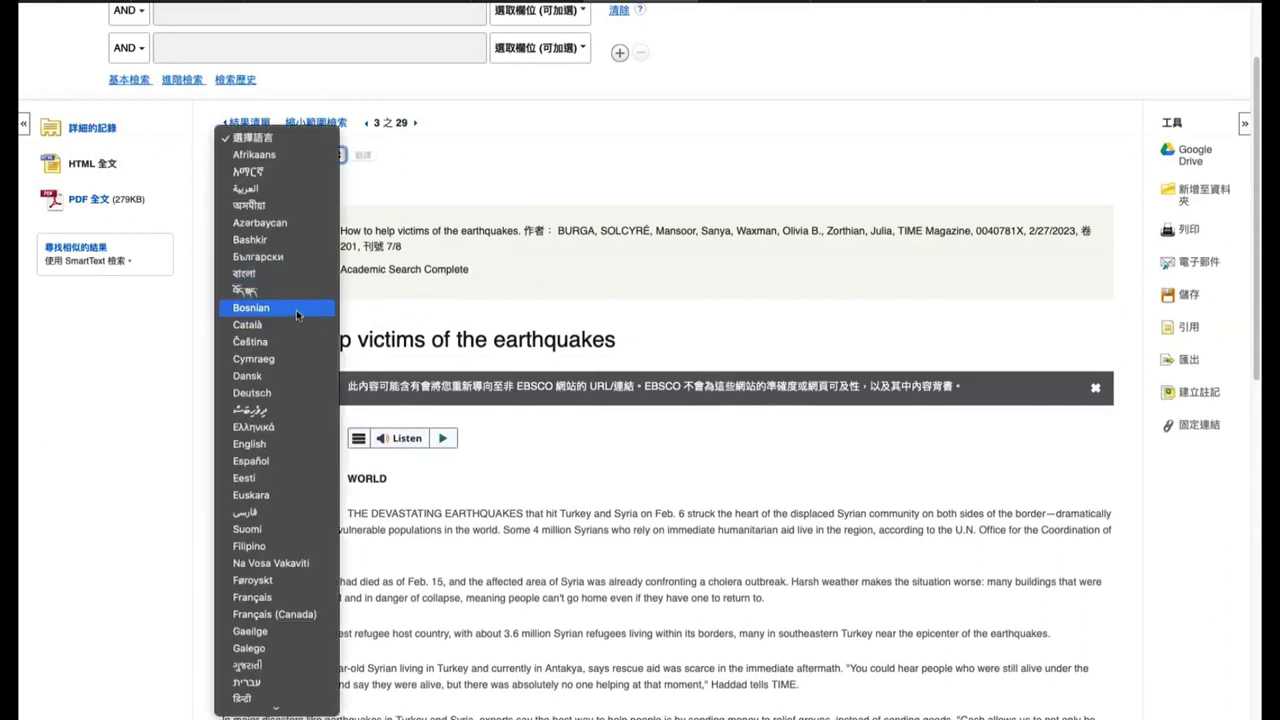
{"action": "scroll", "coordinate": [296, 310], "scroll_direction": "down", "scroll_amount": 6}
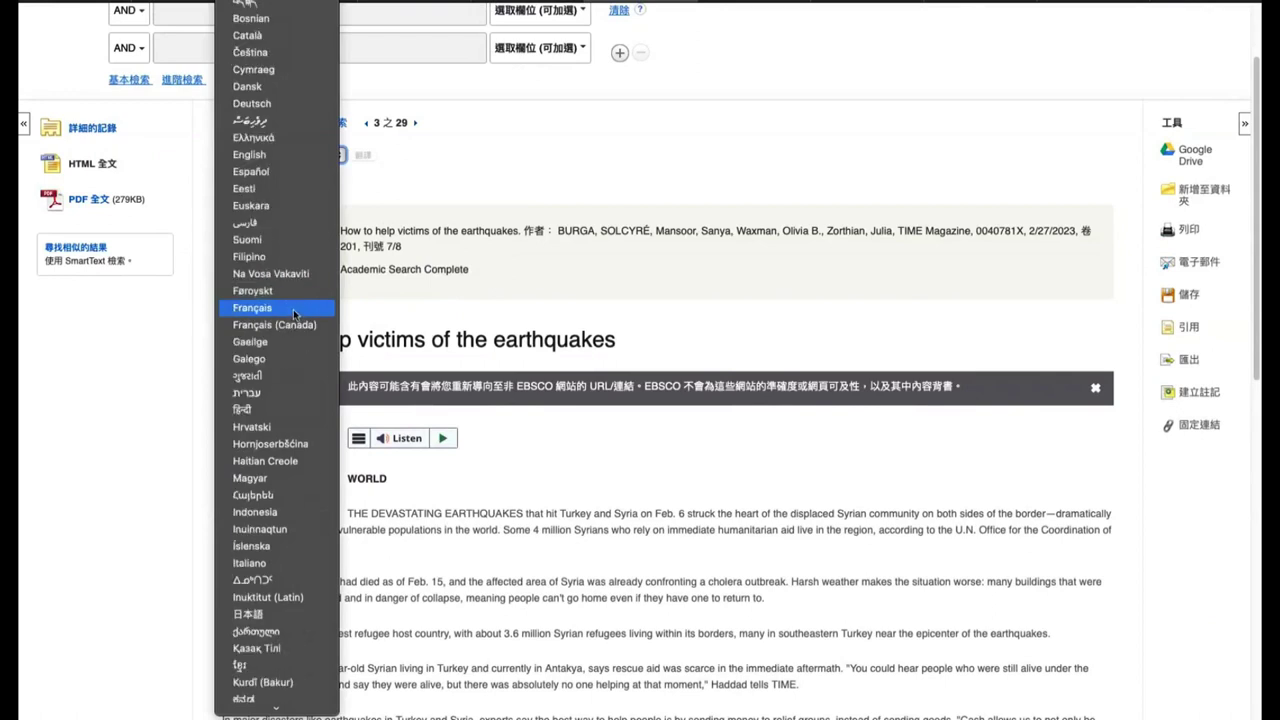
{"action": "left_click", "coordinate": [474, 157]}
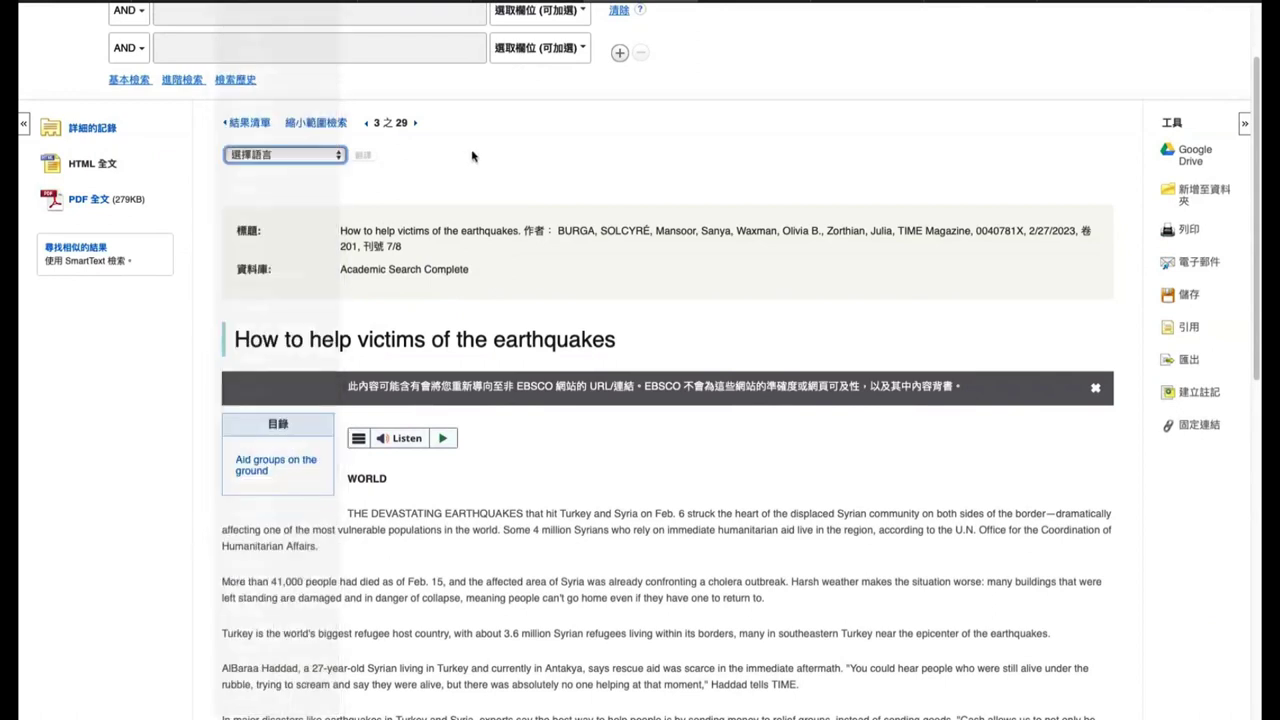
Choose 繁體中文 (繁體) as the translation language for the article
{"action": "right_click", "coordinate": [474, 150]}
{"action": "left_click", "coordinate": [387, 188]}
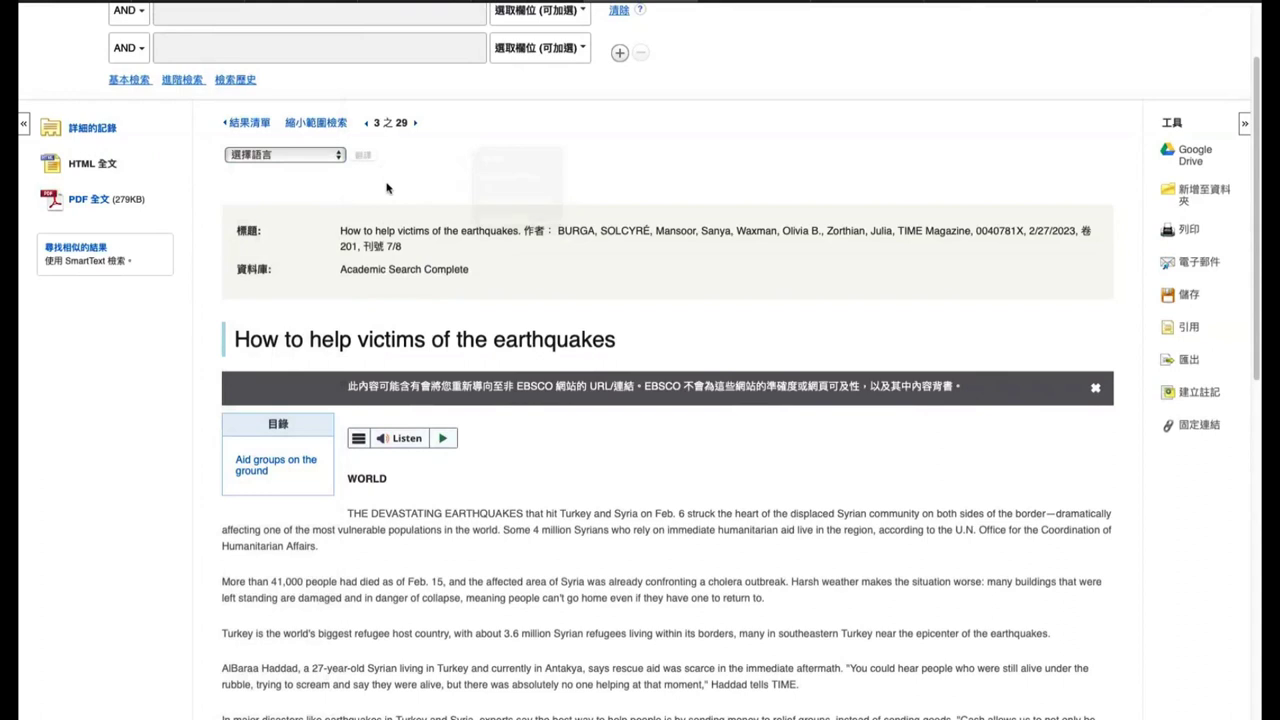
{"action": "left_click", "coordinate": [285, 154]}
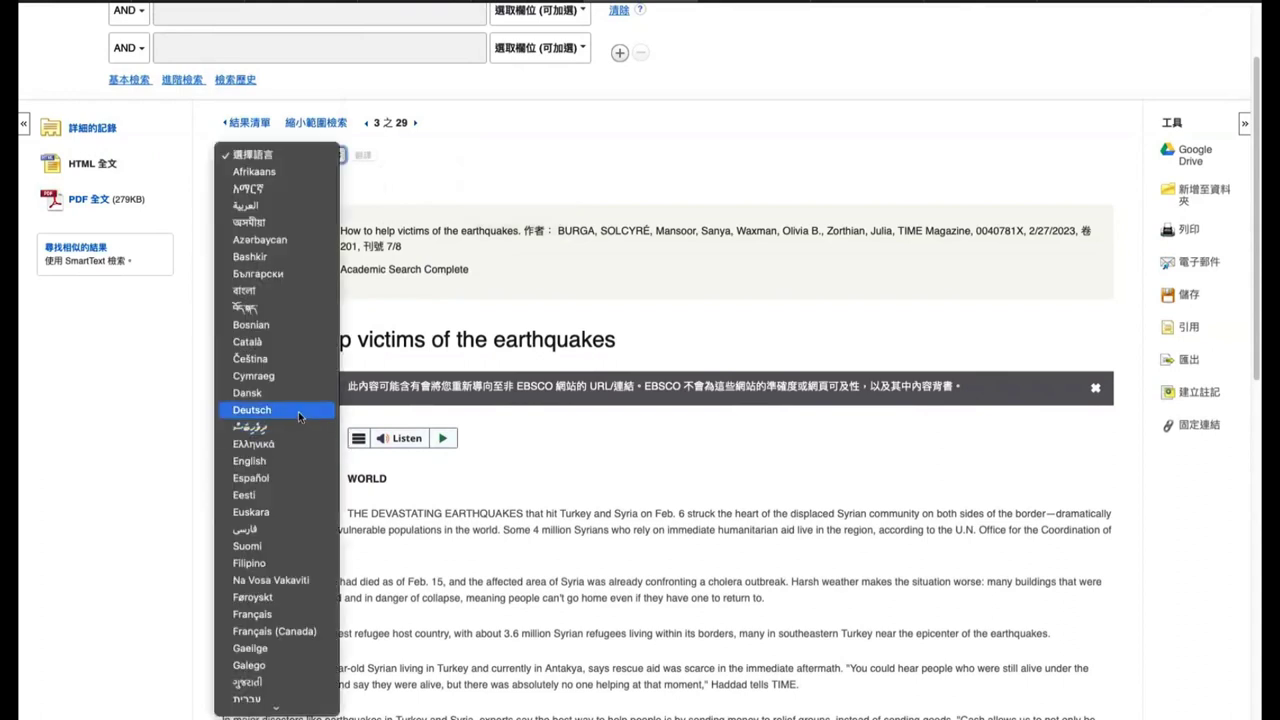
{"action": "scroll", "coordinate": [298, 416], "scroll_direction": "down", "scroll_amount": 3}
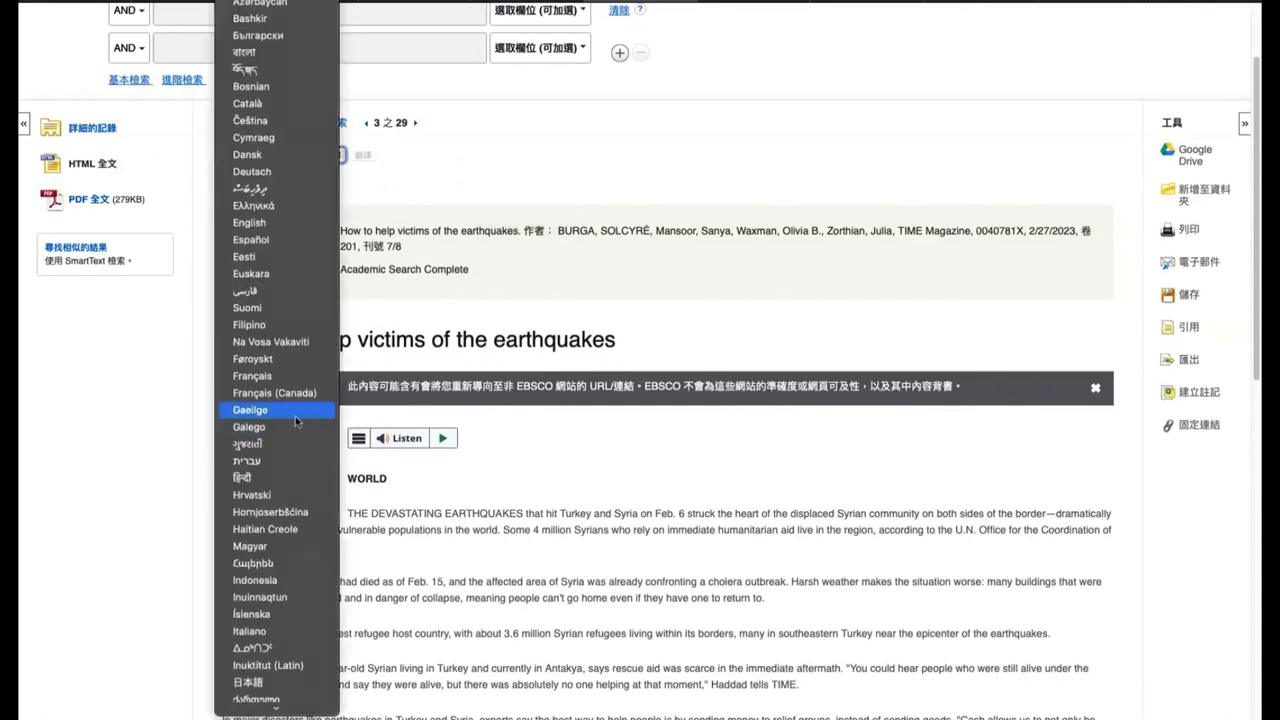
{"action": "scroll", "coordinate": [305, 430], "scroll_direction": "down", "scroll_amount": 2}
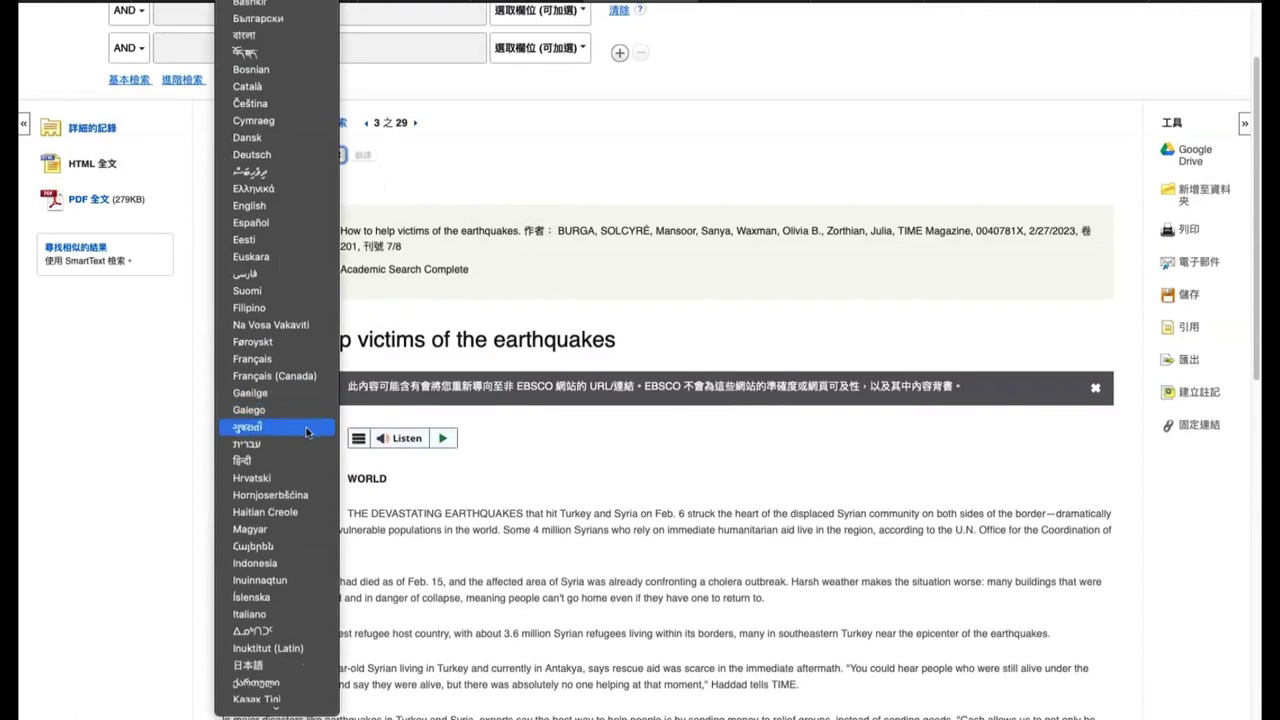
{"action": "scroll", "coordinate": [304, 427], "scroll_direction": "down", "scroll_amount": 7}
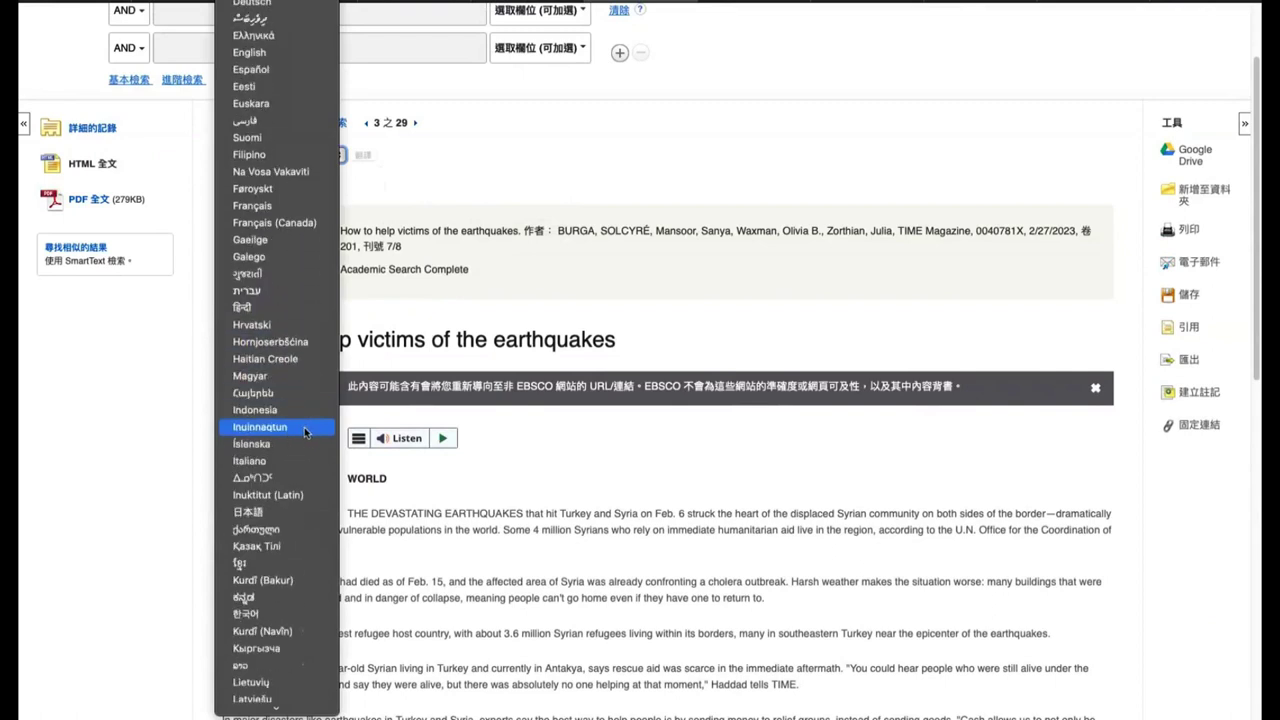
{"action": "scroll", "coordinate": [304, 427], "scroll_direction": "down", "scroll_amount": 3}
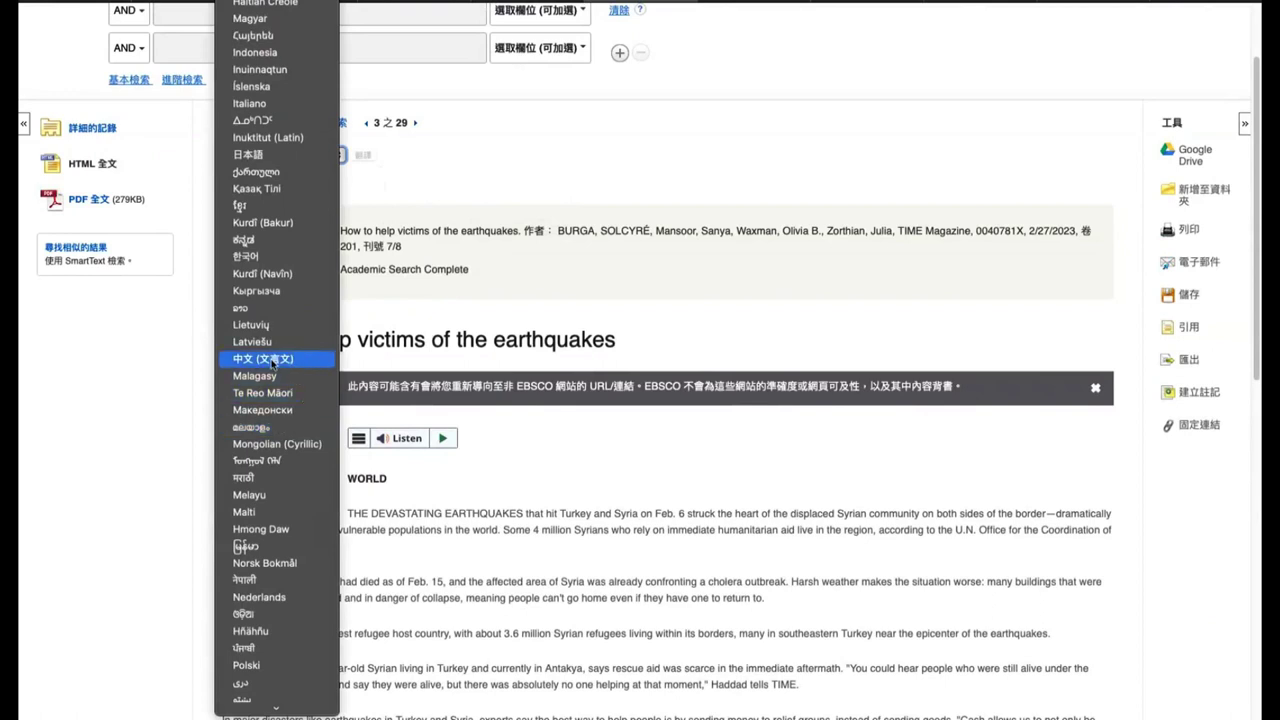
{"action": "scroll", "coordinate": [278, 370], "scroll_direction": "down", "scroll_amount": 12}
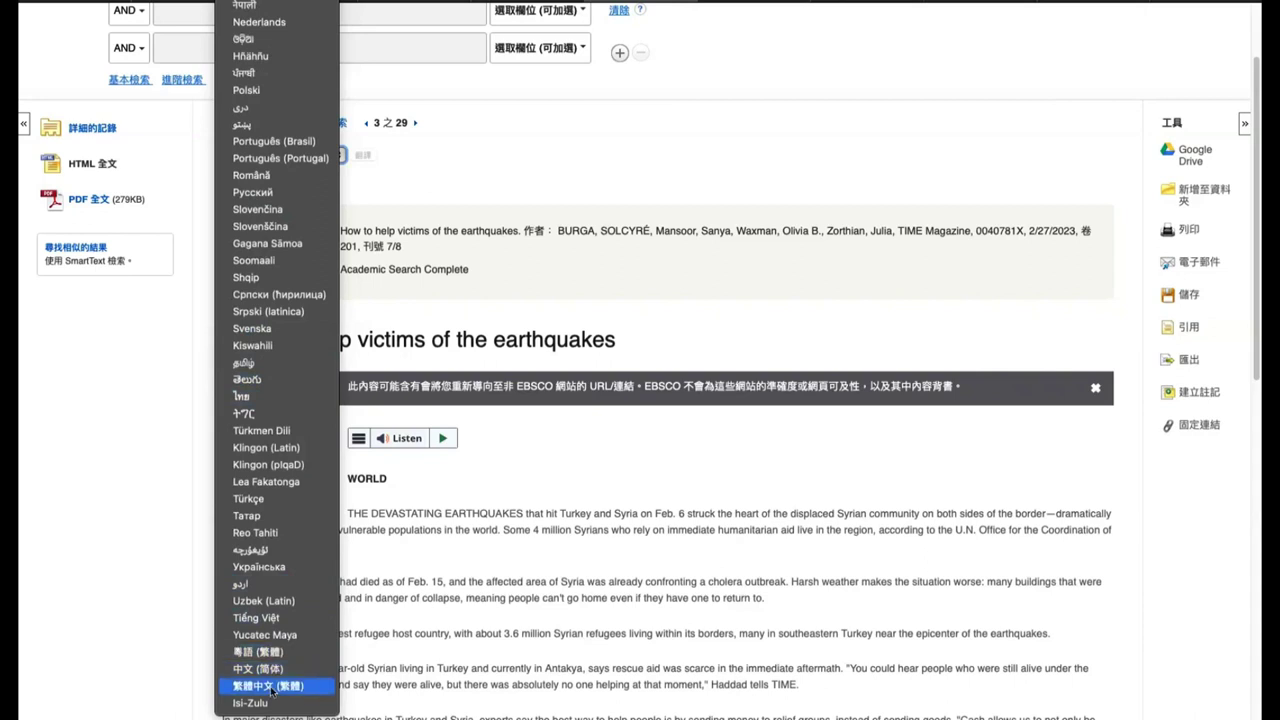
{"action": "left_click", "coordinate": [268, 688]}
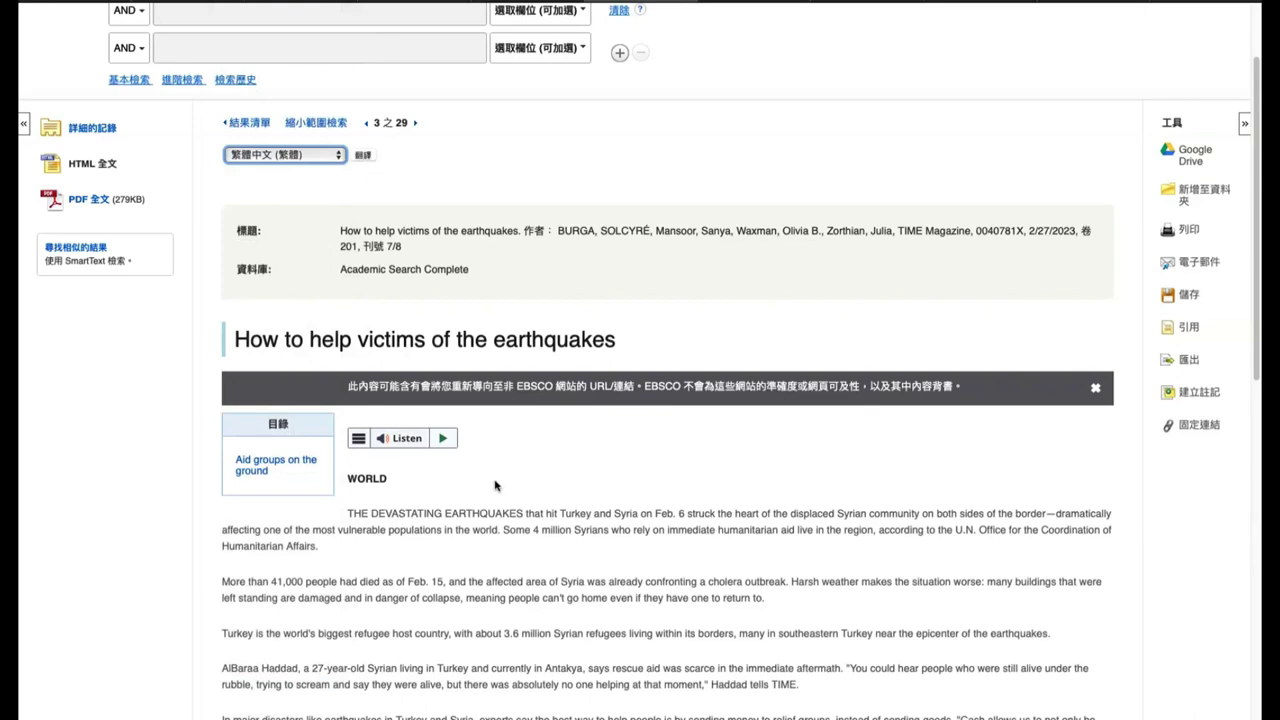
Have the article paragraph starting "More than 41,000 people had died" read aloud, and stop the playback partway
{"action": "scroll", "coordinate": [508, 450], "scroll_direction": "down", "scroll_amount": 3}
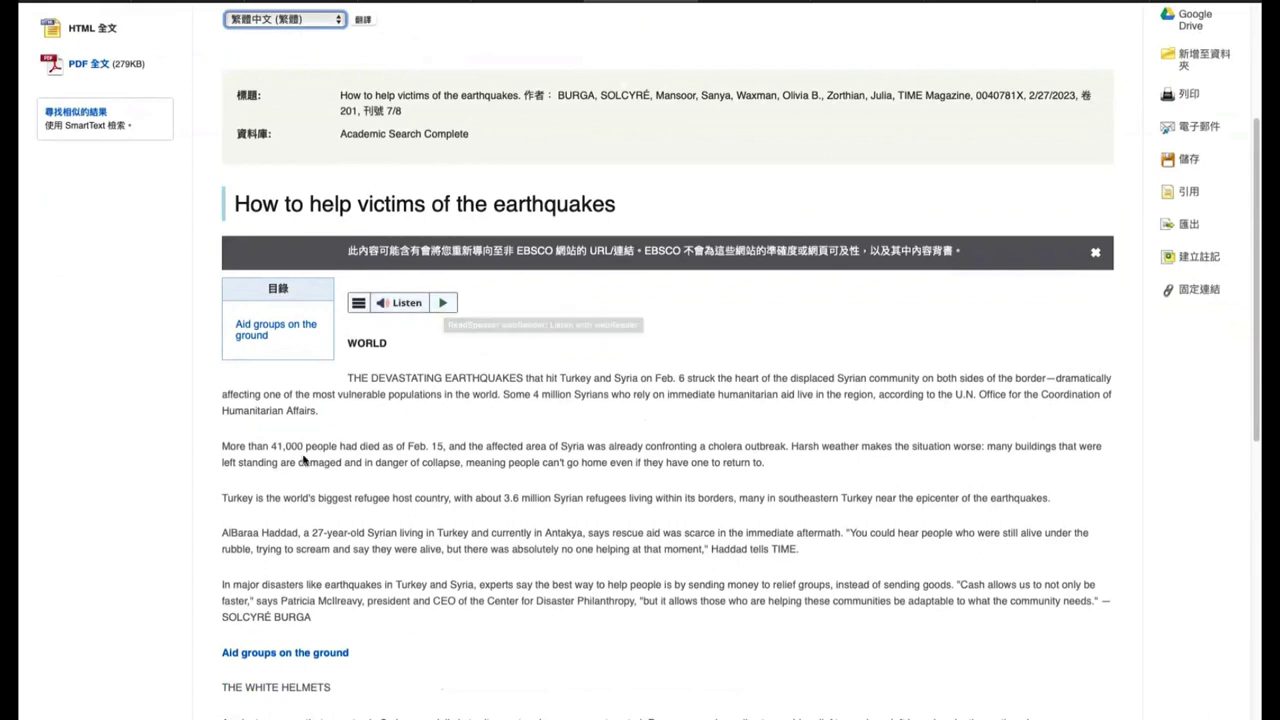
{"action": "left_click_drag", "start_coordinate": [222, 446], "coordinate": [760, 458]}
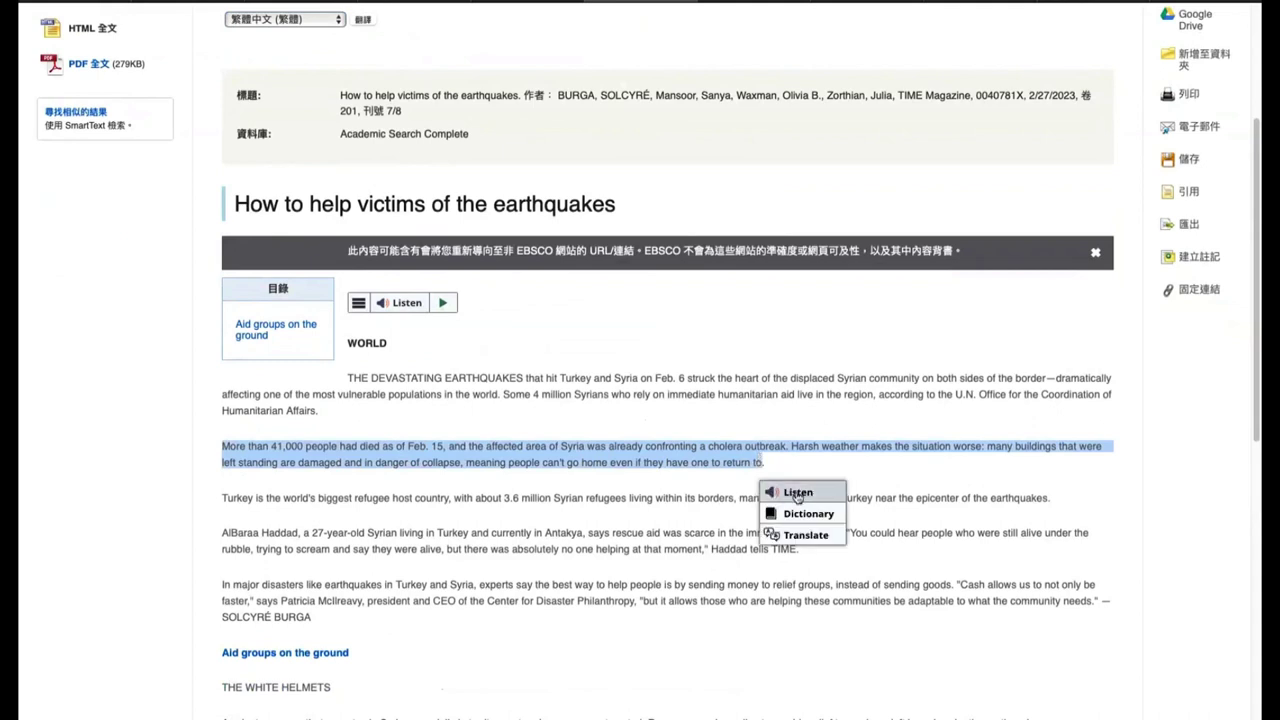
{"action": "left_click", "coordinate": [765, 493]}
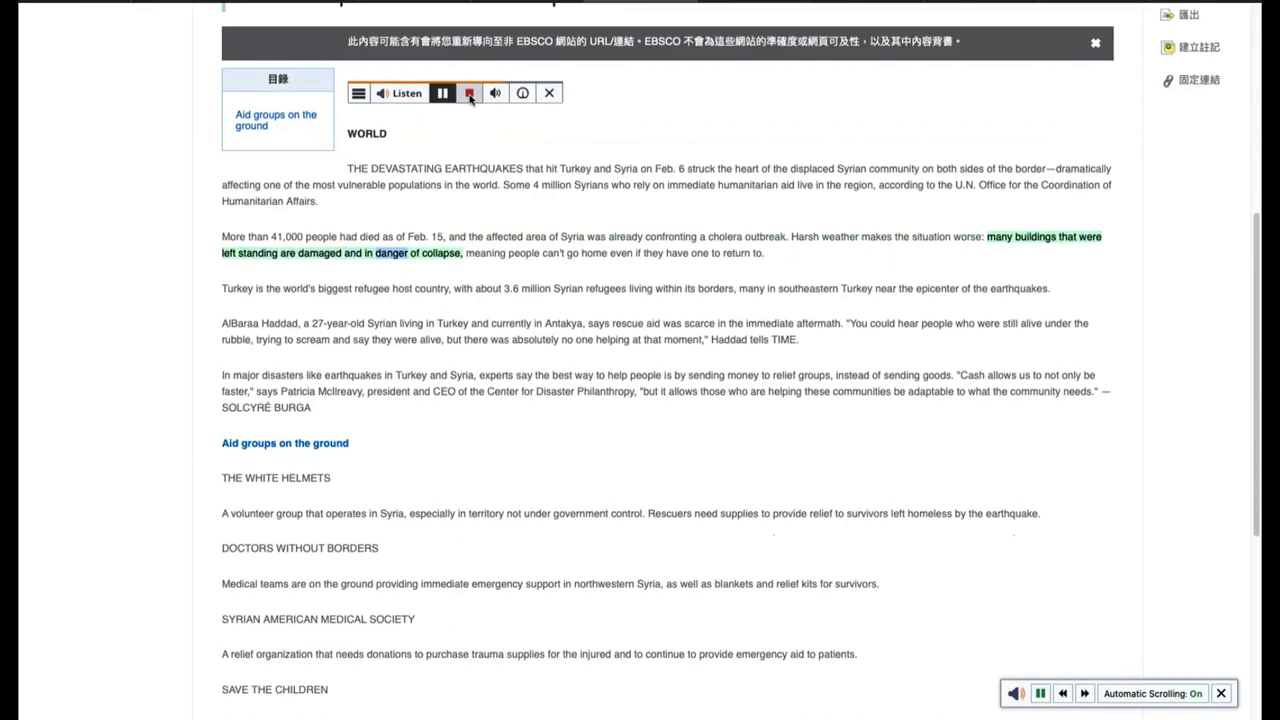
{"action": "left_click", "coordinate": [469, 95]}
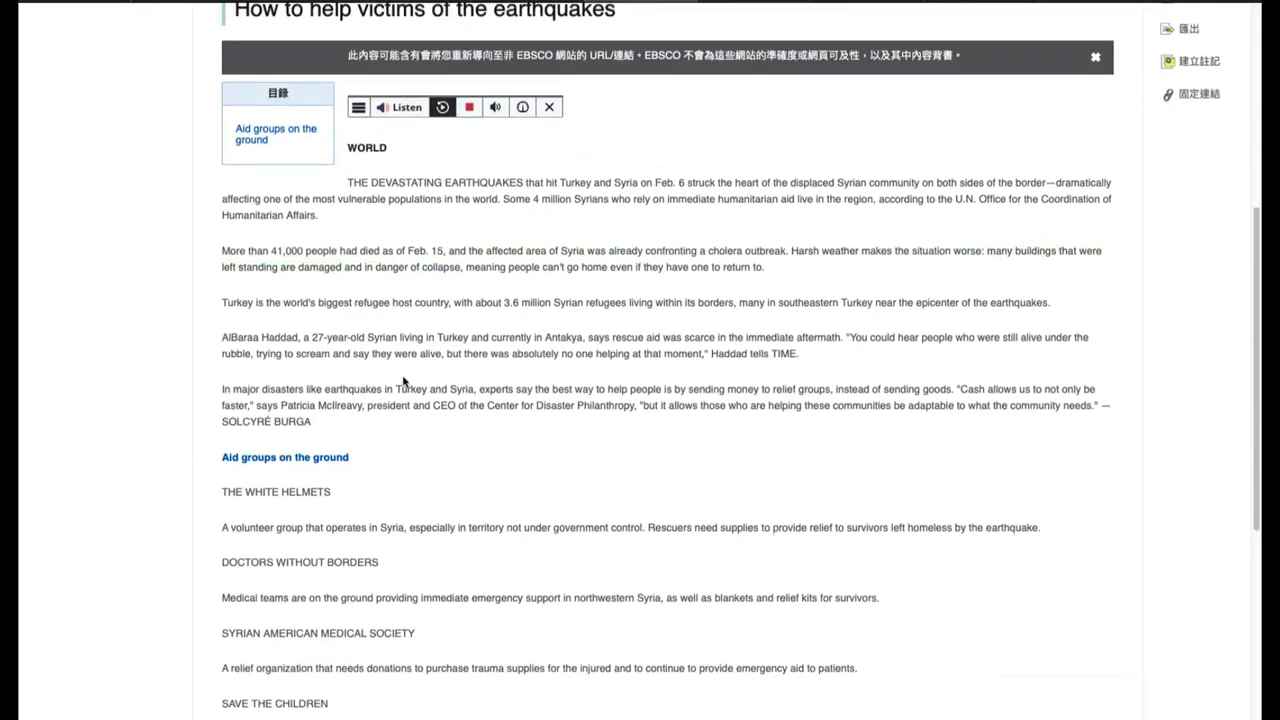
View the terms of use for downloading the article's audio as MP3 and close them without downloading
{"action": "scroll", "coordinate": [404, 381], "scroll_direction": "up", "scroll_amount": 2}
{"action": "scroll", "coordinate": [404, 378], "scroll_direction": "up", "scroll_amount": 1}
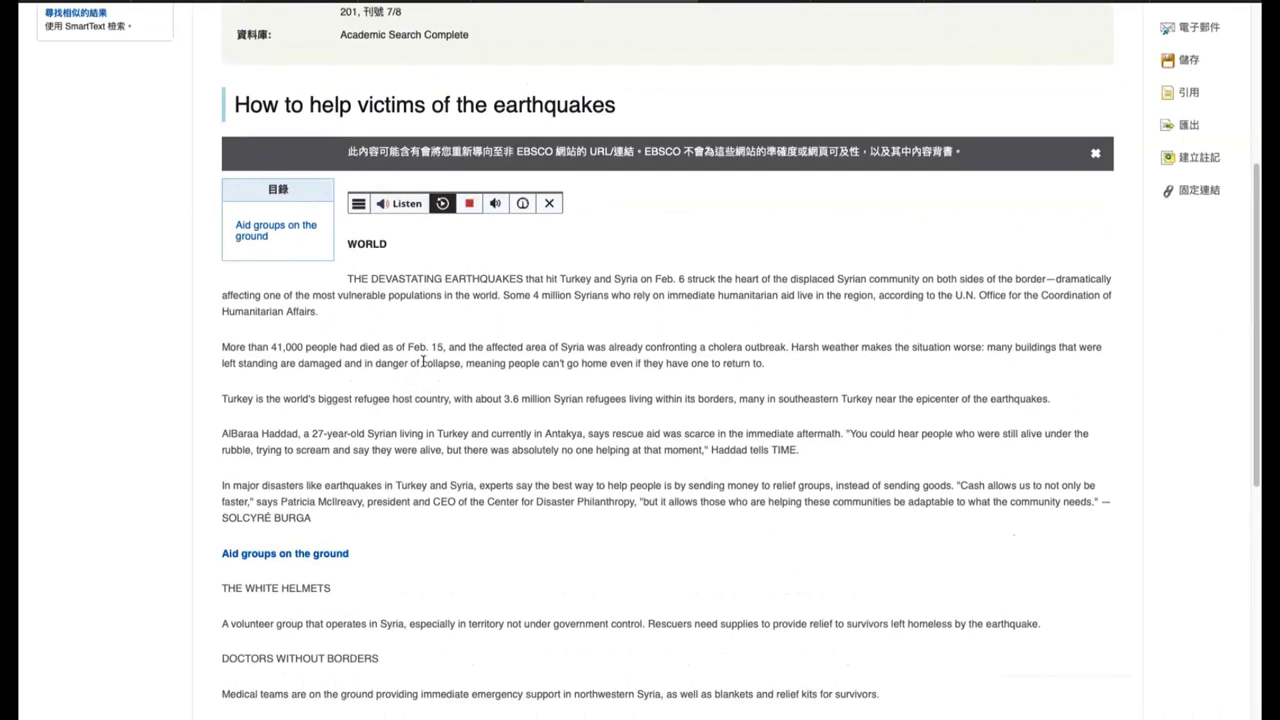
{"action": "left_click", "coordinate": [358, 204]}
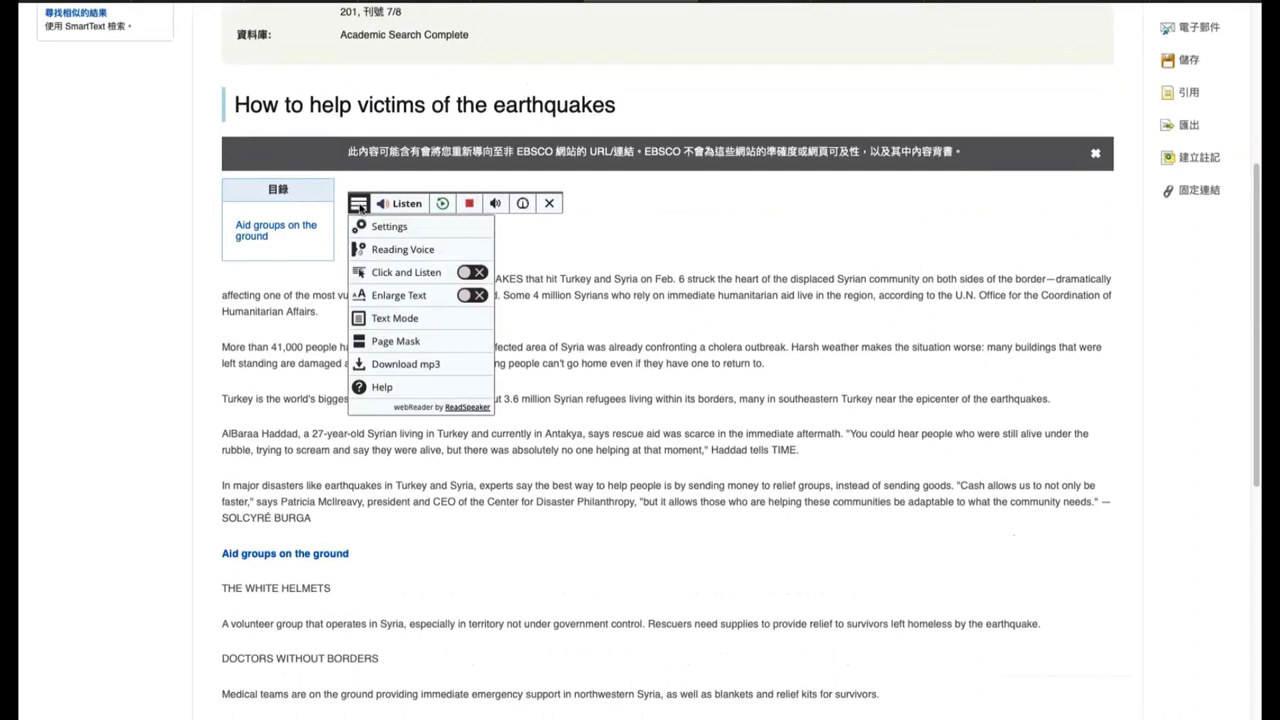
{"action": "left_click", "coordinate": [401, 366]}
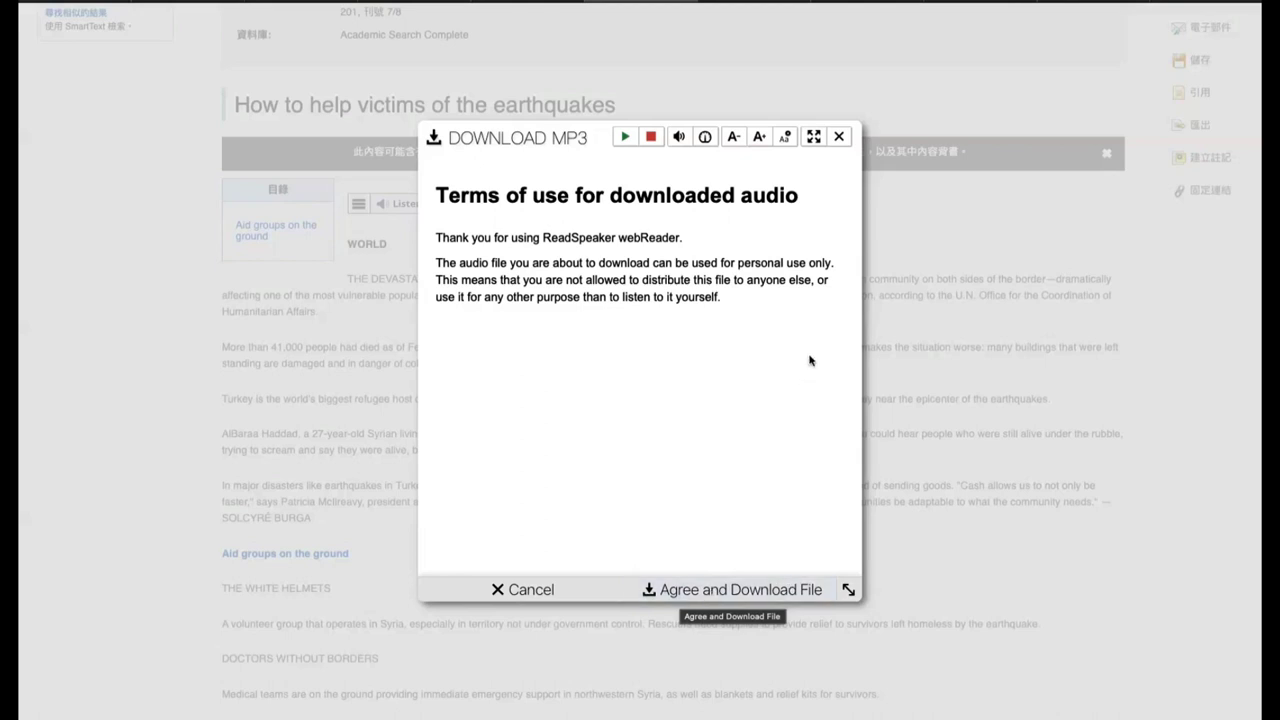
{"action": "left_click", "coordinate": [839, 136]}
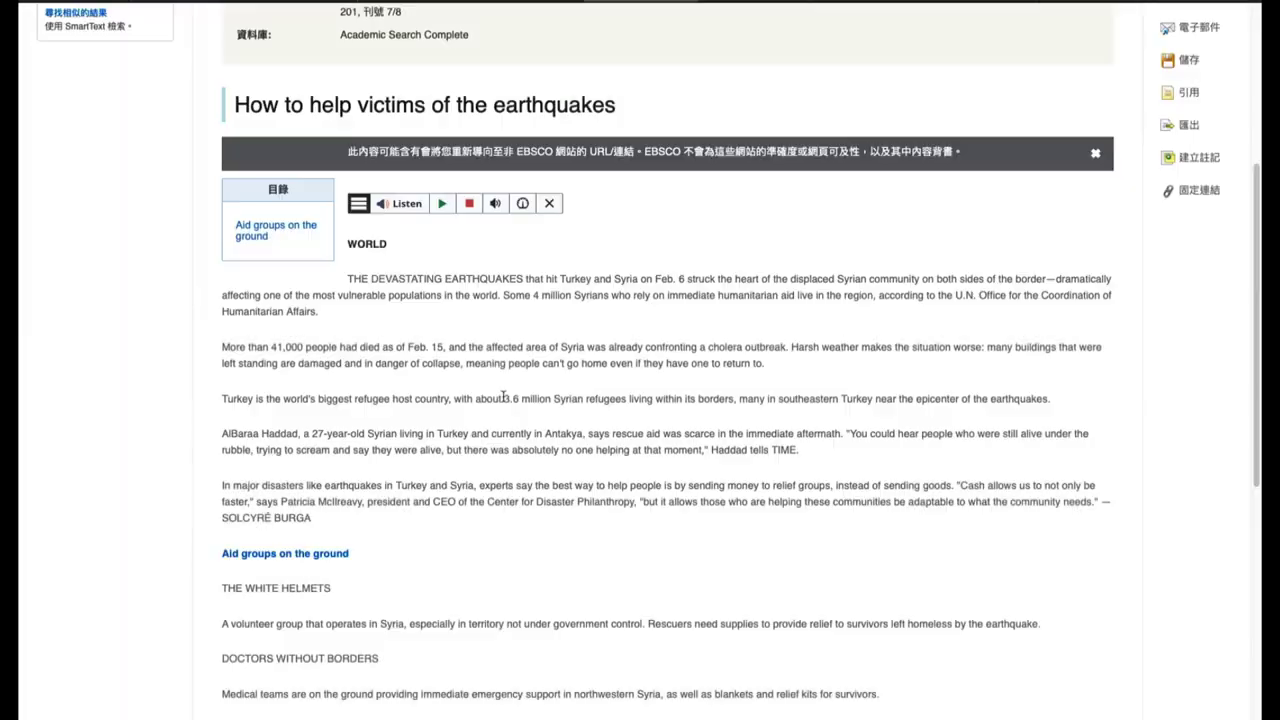
Return to the issue's article list and open the Academic Search Complete publications list
{"action": "scroll", "coordinate": [522, 521], "scroll_direction": "up", "scroll_amount": 2}
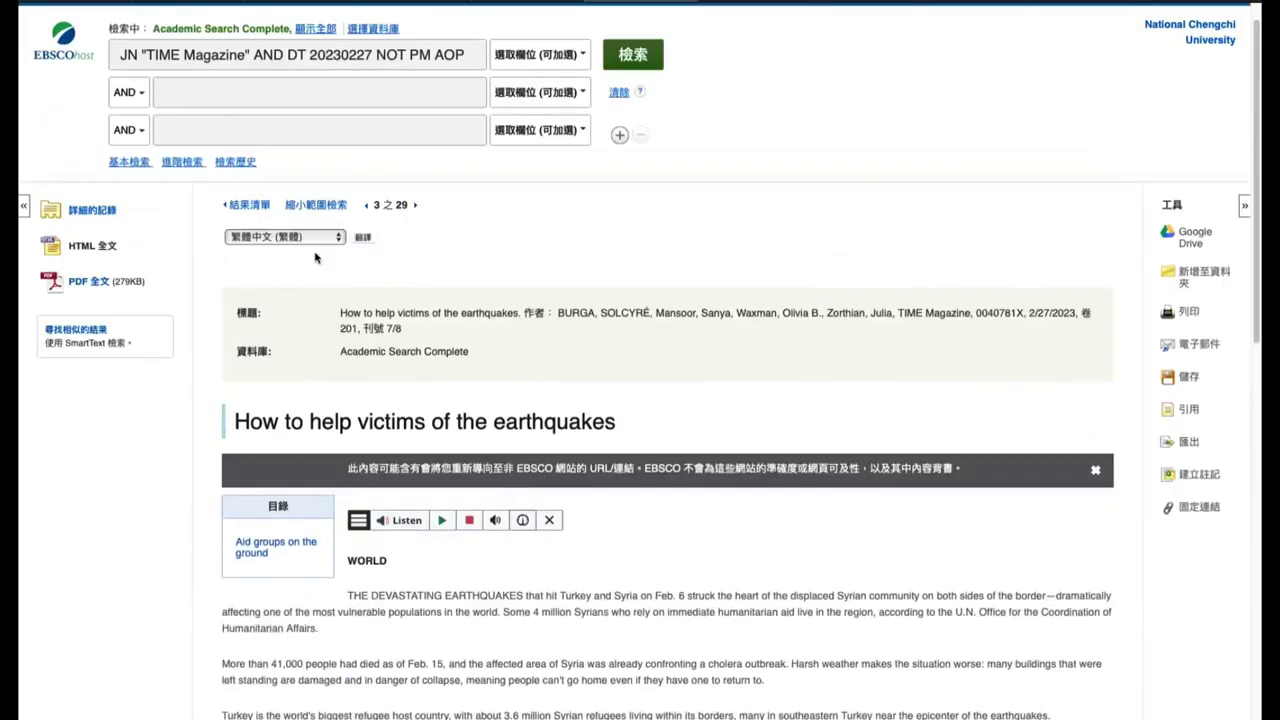
{"action": "left_click", "coordinate": [252, 205]}
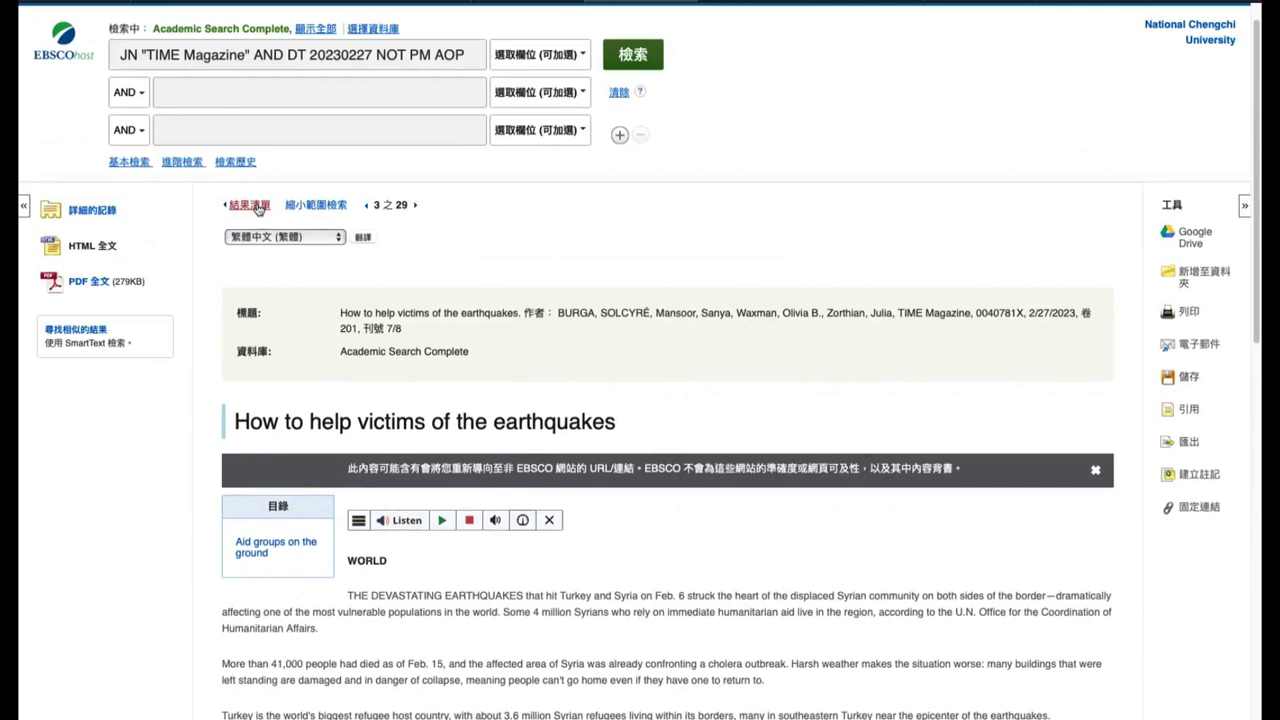
{"action": "scroll", "coordinate": [275, 260], "scroll_direction": "up", "scroll_amount": 5}
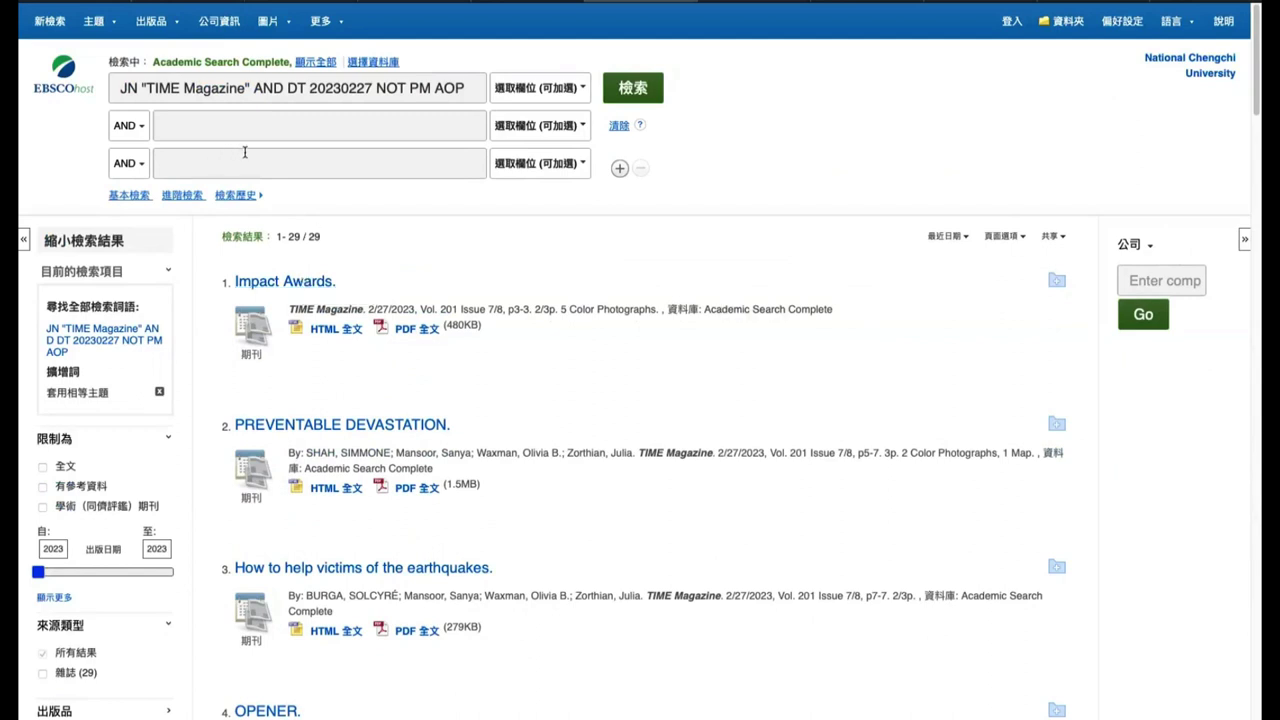
{"action": "left_click", "coordinate": [152, 21]}
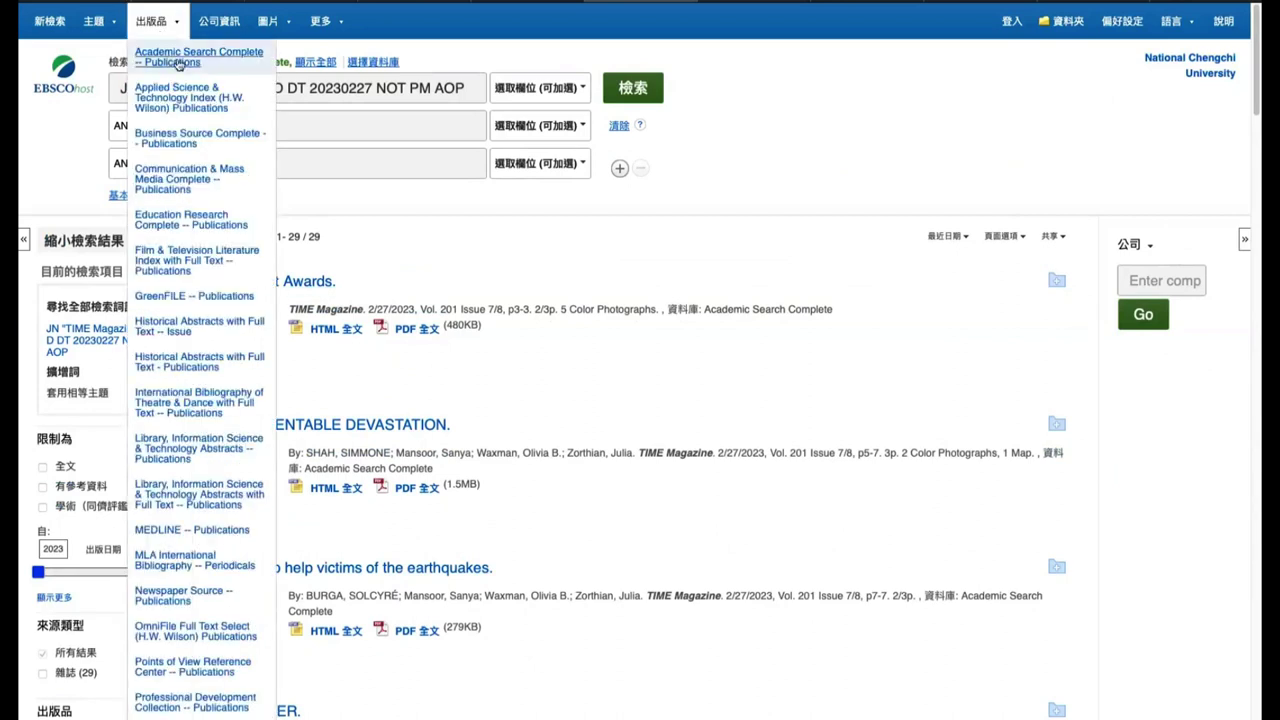
{"action": "left_click", "coordinate": [176, 62]}
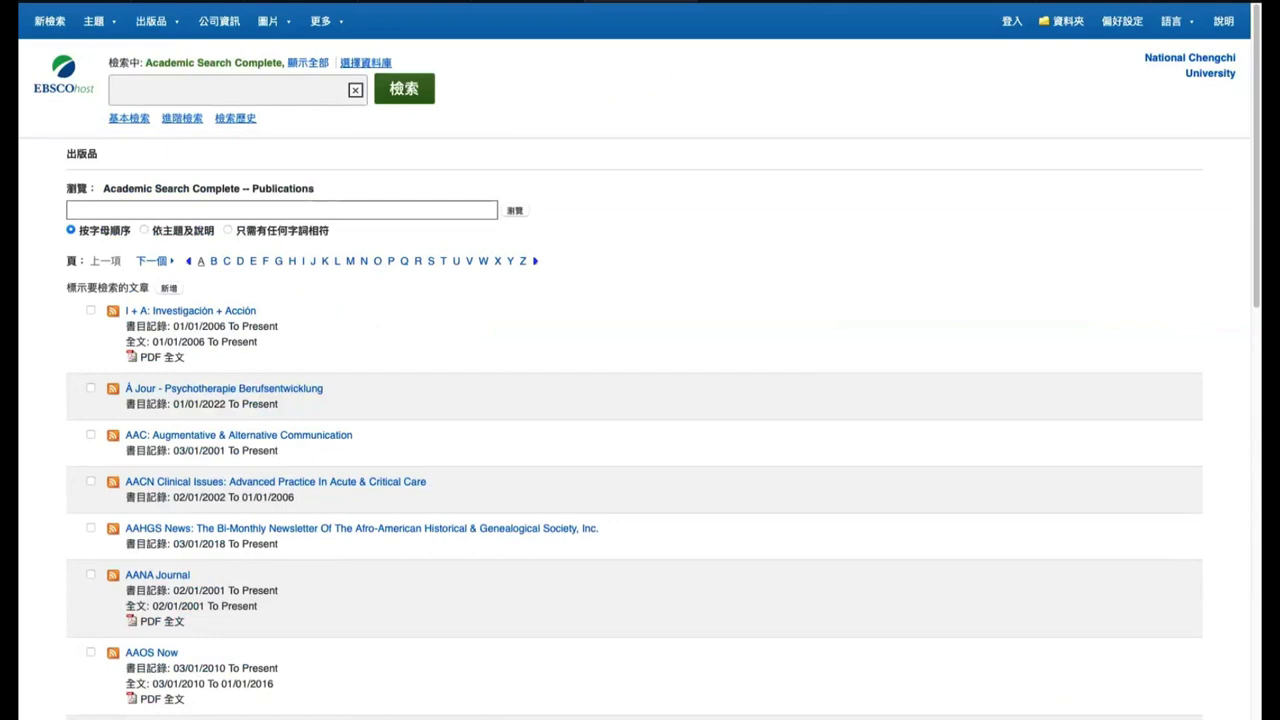
Browse the publications for "foreign affairs", highlight the full-text coverage dates of Foreign Affairs, and open its publication details
{"action": "left_click", "coordinate": [189, 210]}
{"action": "type", "text": "foreign affairs"}
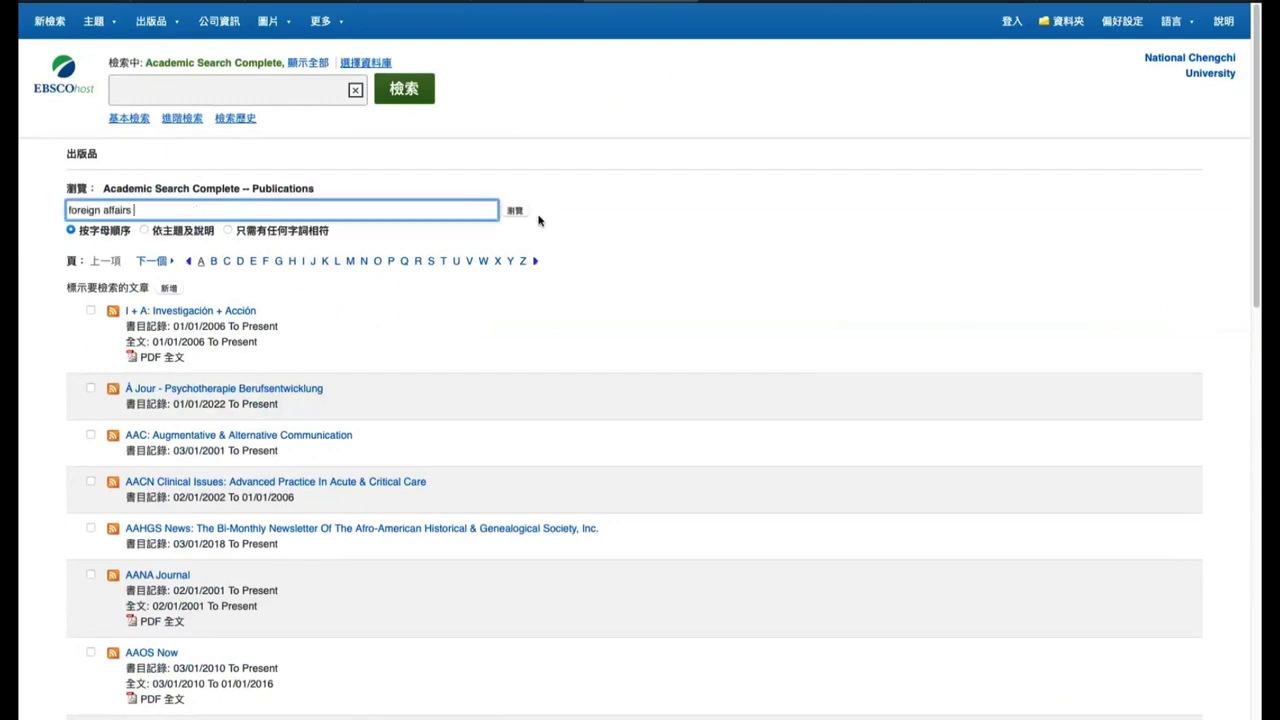
{"action": "left_click", "coordinate": [515, 211]}
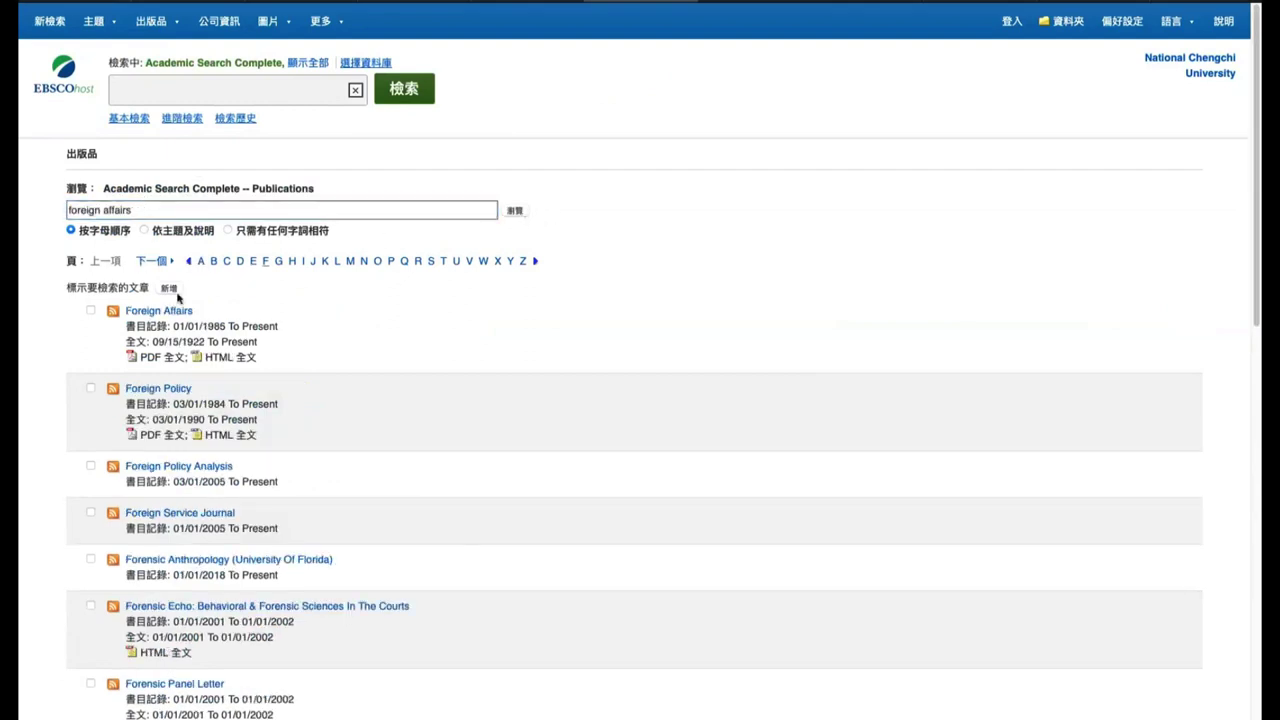
{"action": "left_click_drag", "start_coordinate": [157, 341], "coordinate": [260, 341]}
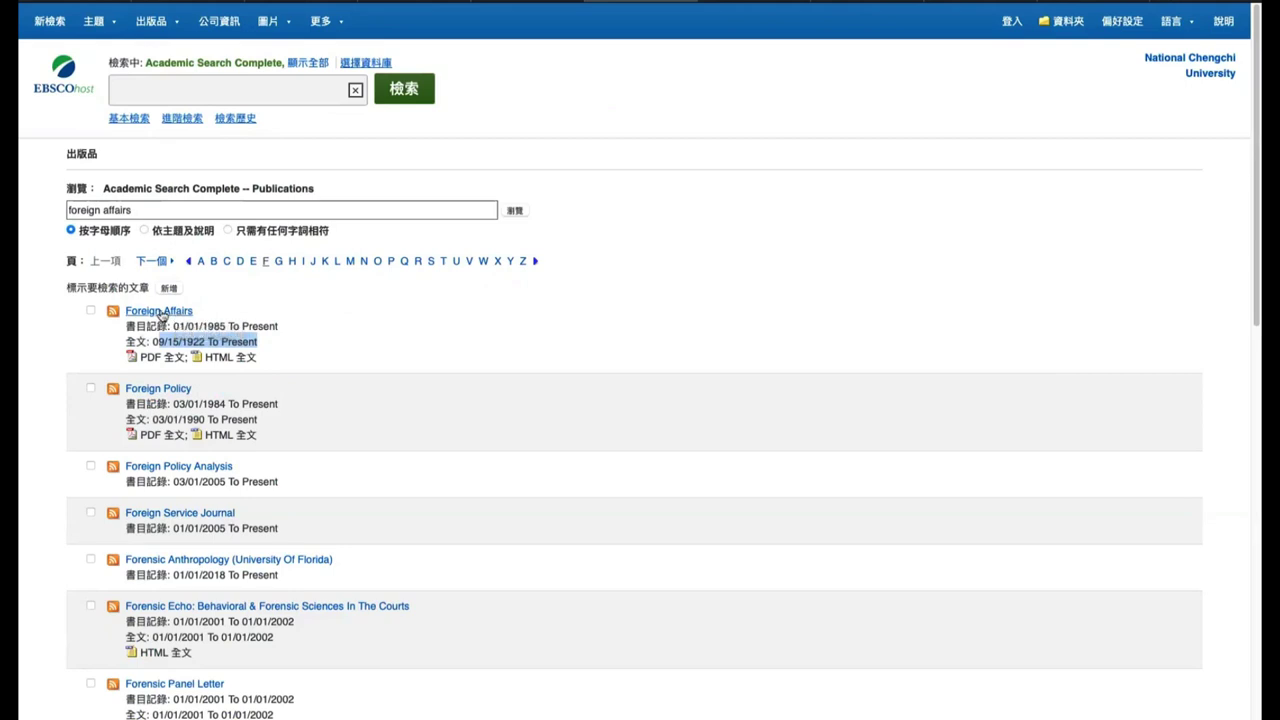
{"action": "left_click", "coordinate": [160, 316]}
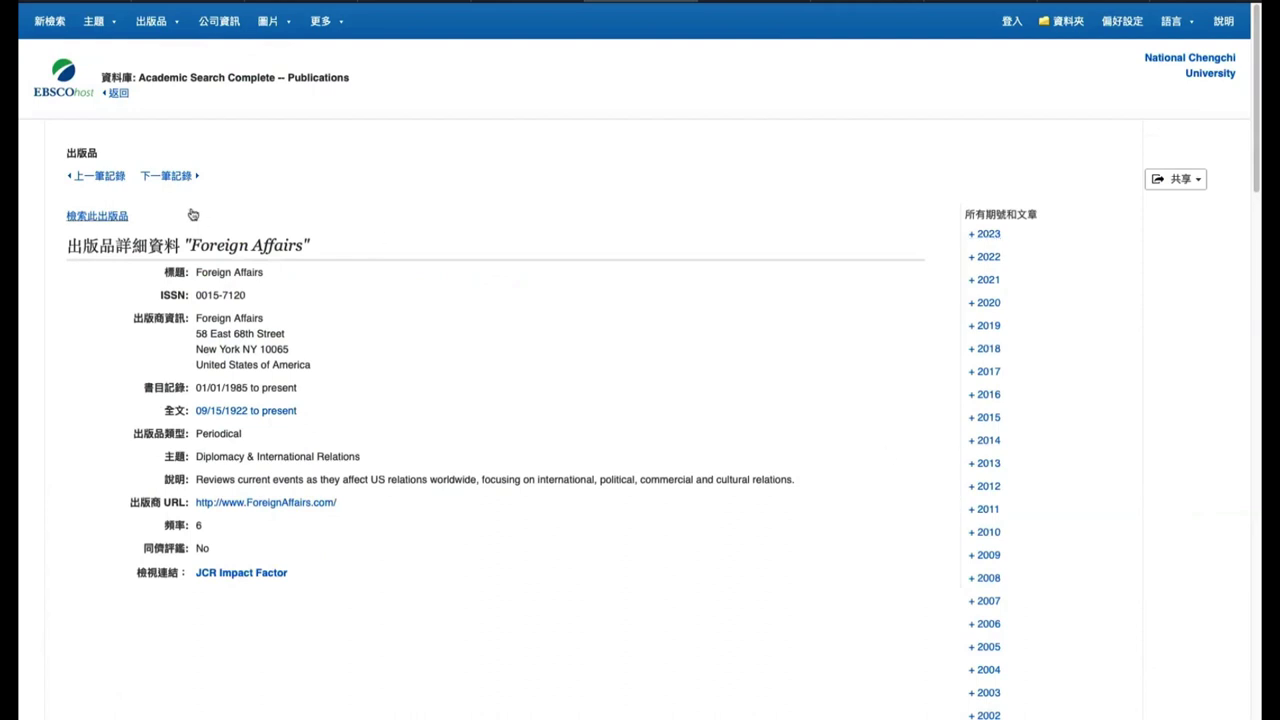
Search within the Foreign Affairs publication for "taiwan" as an additional AND term
{"action": "left_click", "coordinate": [106, 223]}
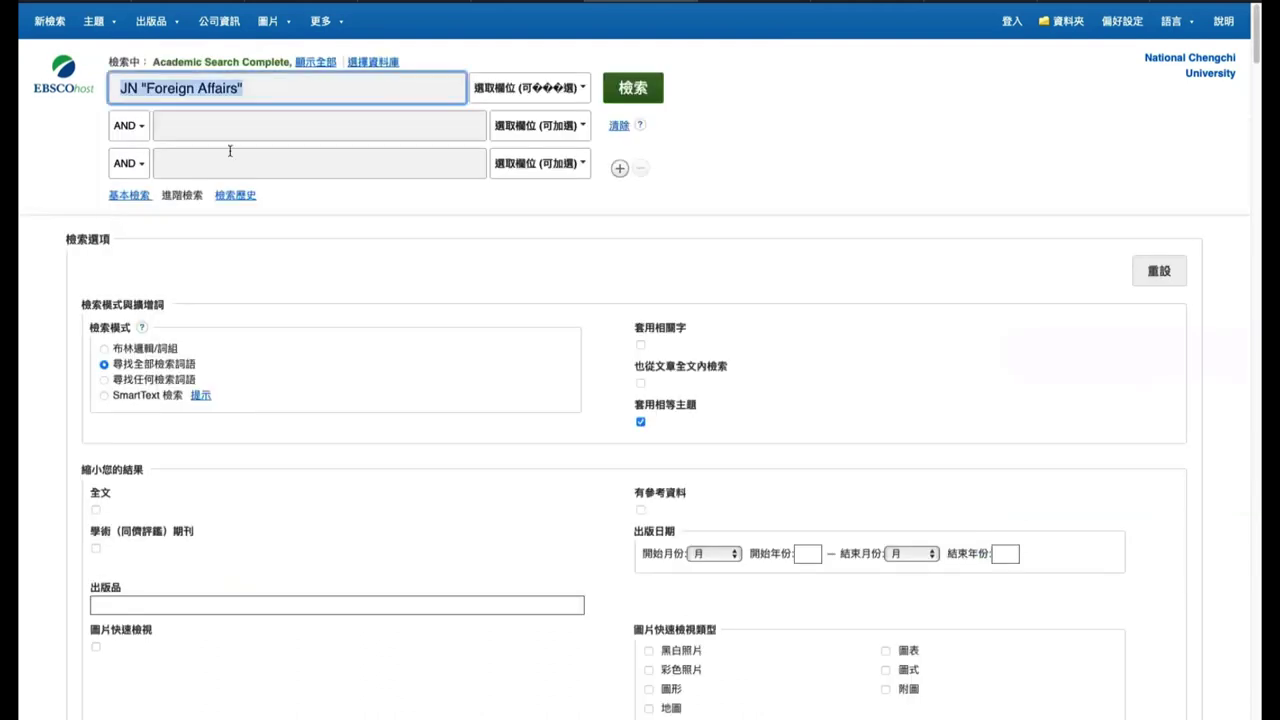
{"action": "left_click", "coordinate": [140, 88]}
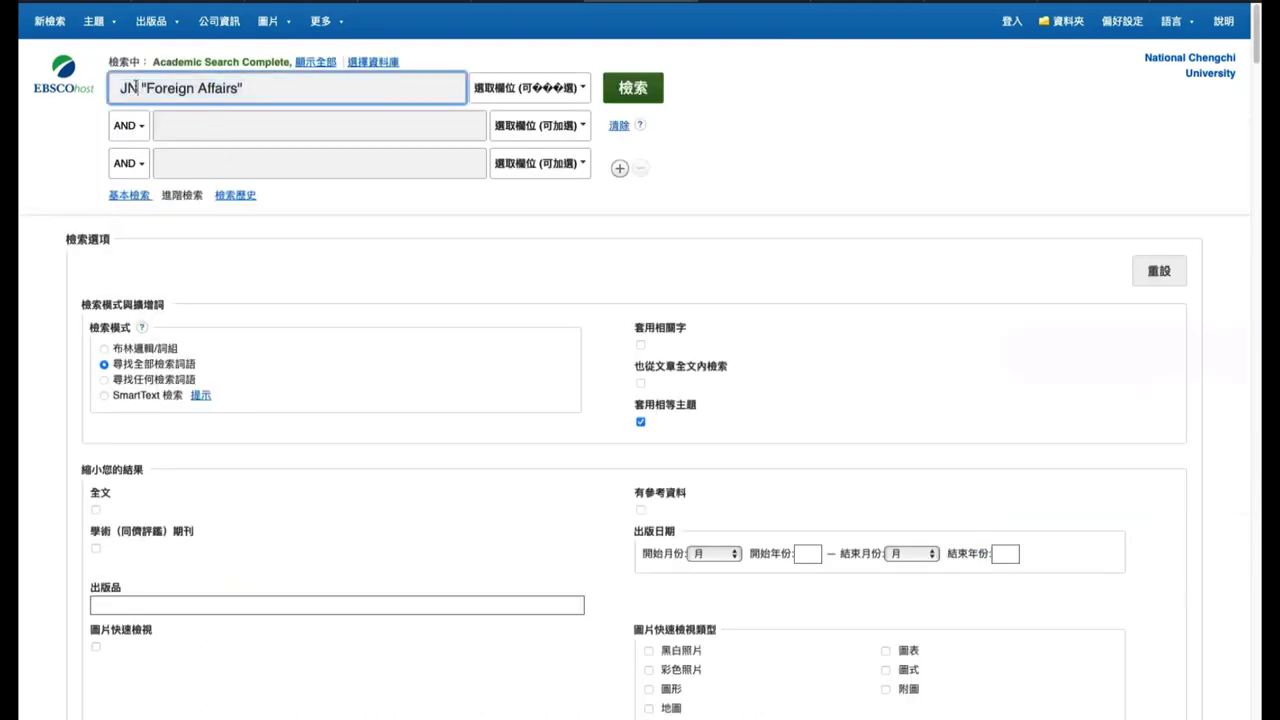
{"action": "left_click_drag", "start_coordinate": [140, 88], "coordinate": [335, 87]}
{"action": "left_click", "coordinate": [163, 87]}
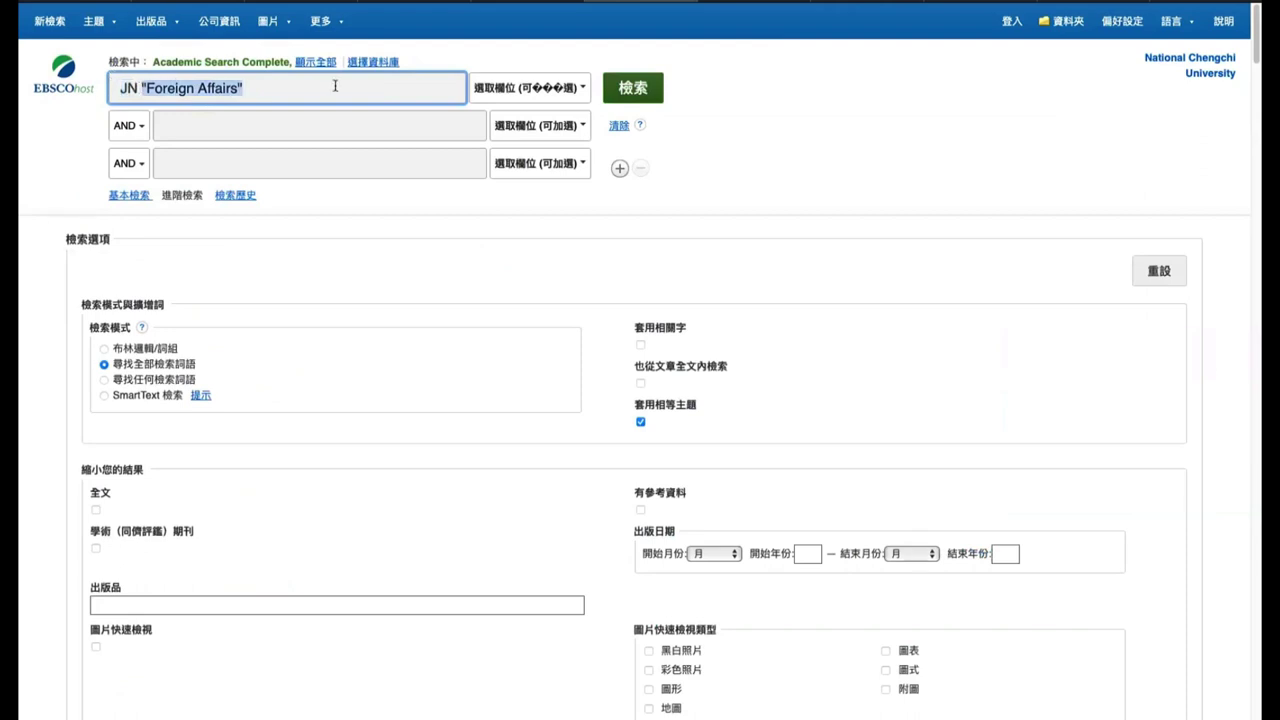
{"action": "left_click", "coordinate": [241, 125]}
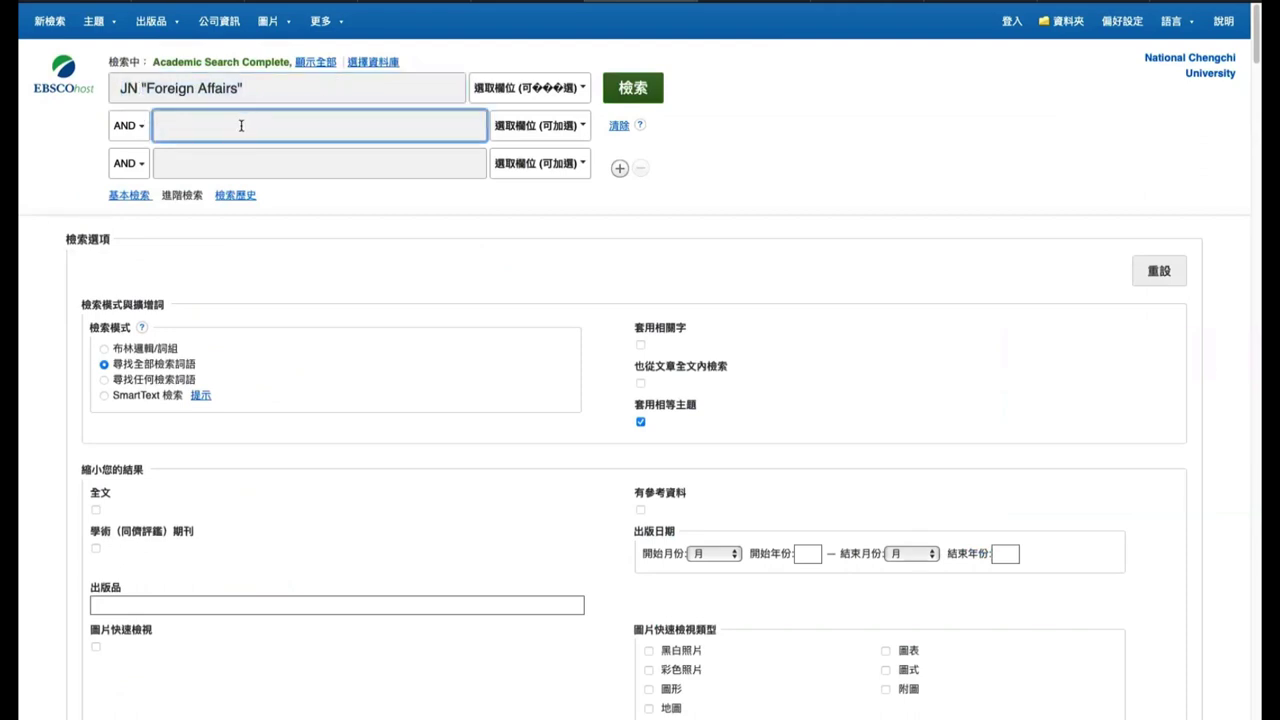
{"action": "type", "text": "ta"}
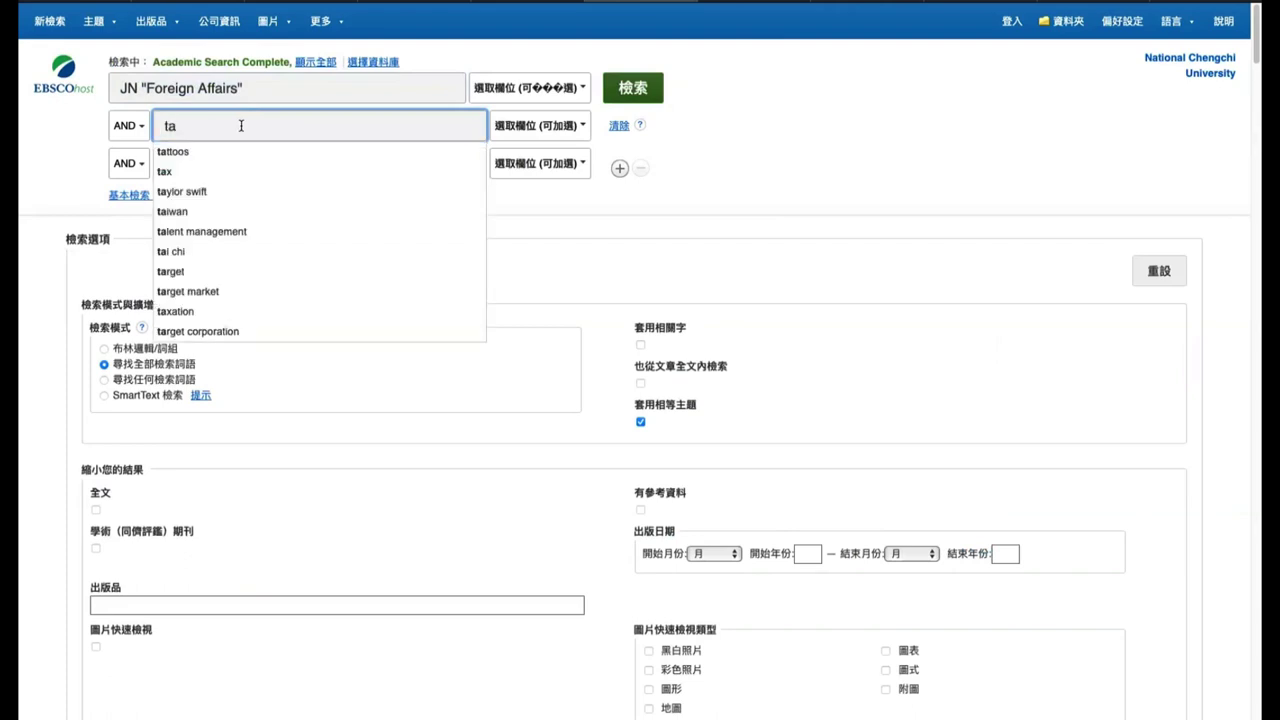
{"action": "type", "text": "iwan"}
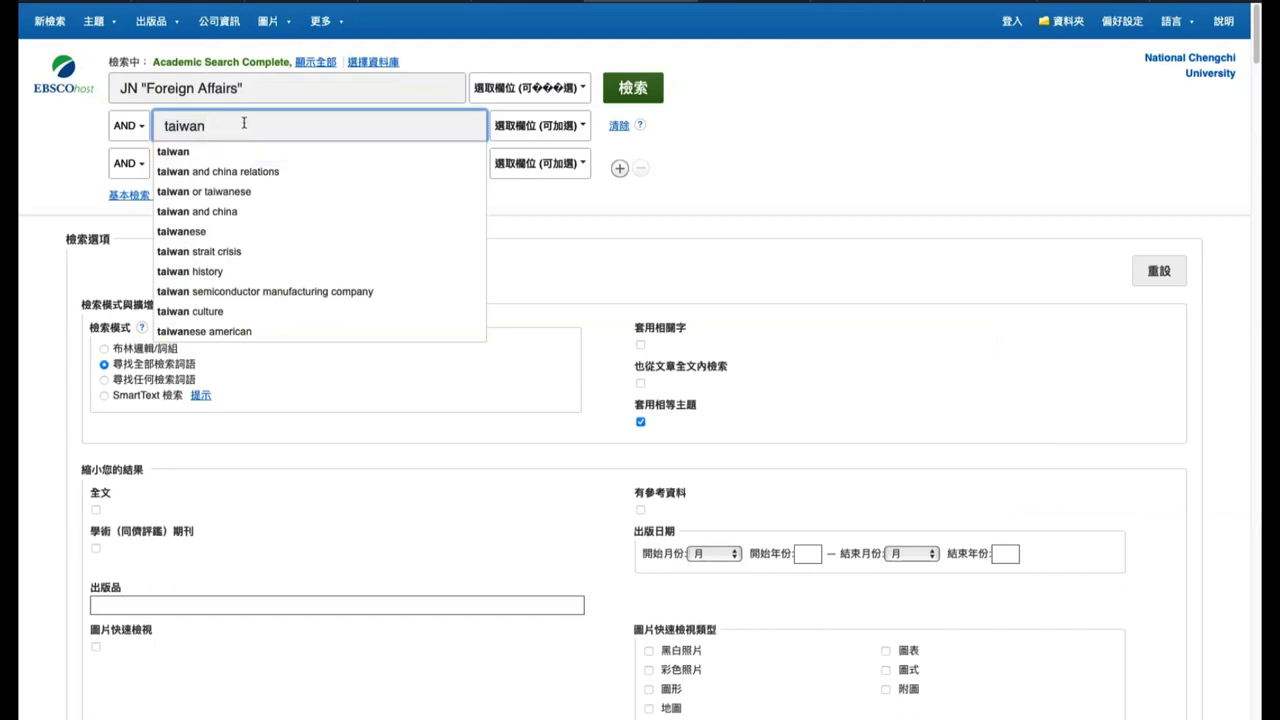
{"action": "left_click", "coordinate": [490, 62]}
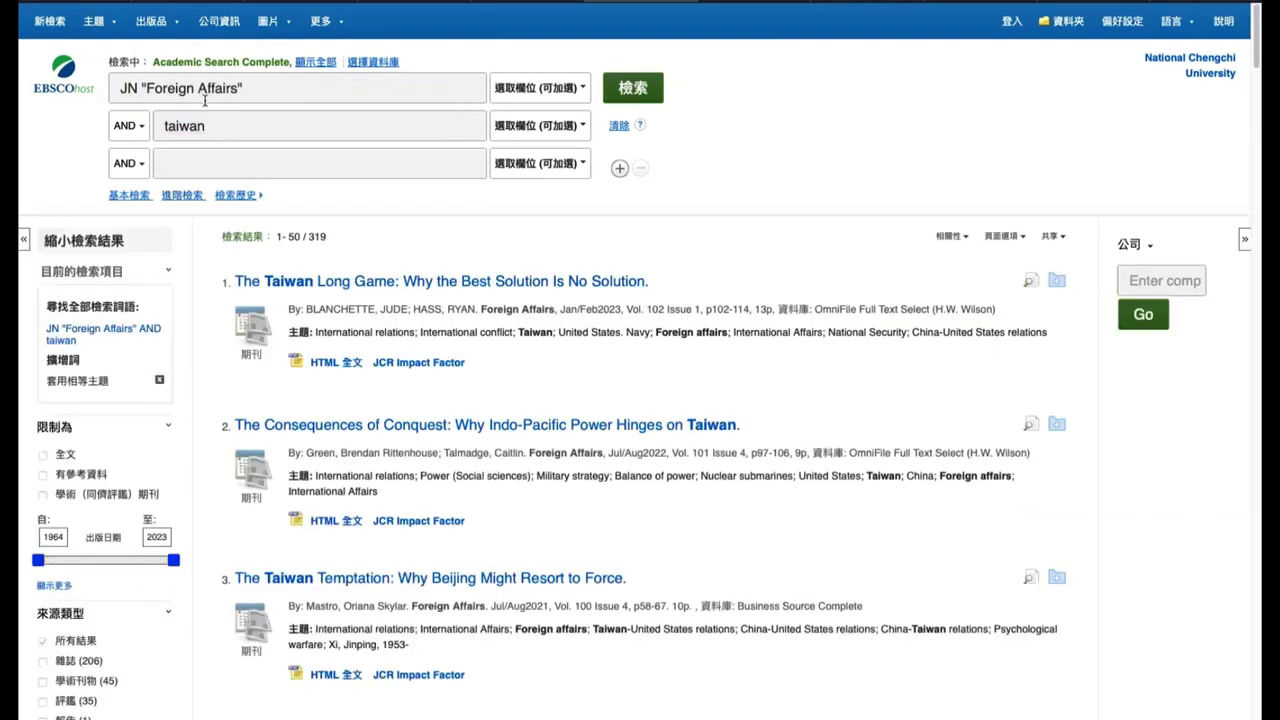
Point out the journal name in the search query and the total number of results by highlighting them
{"action": "left_click_drag", "start_coordinate": [146, 88], "coordinate": [270, 88]}
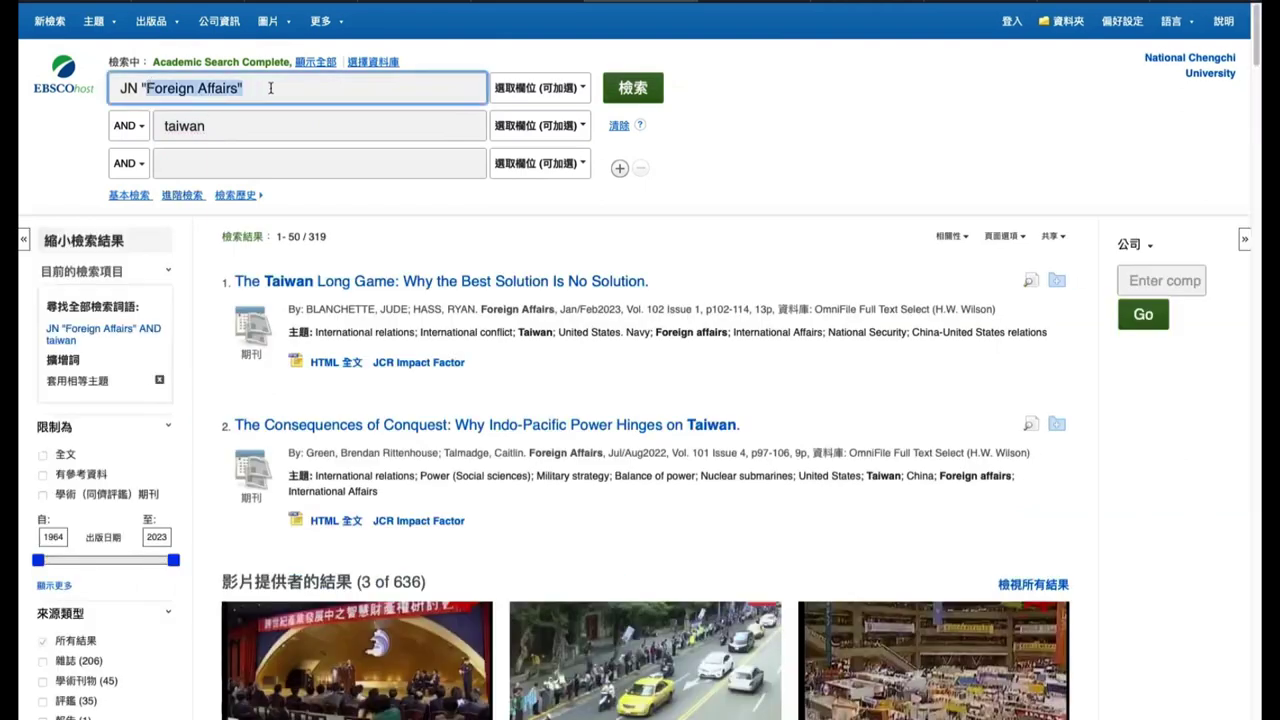
{"action": "left_click", "coordinate": [274, 84]}
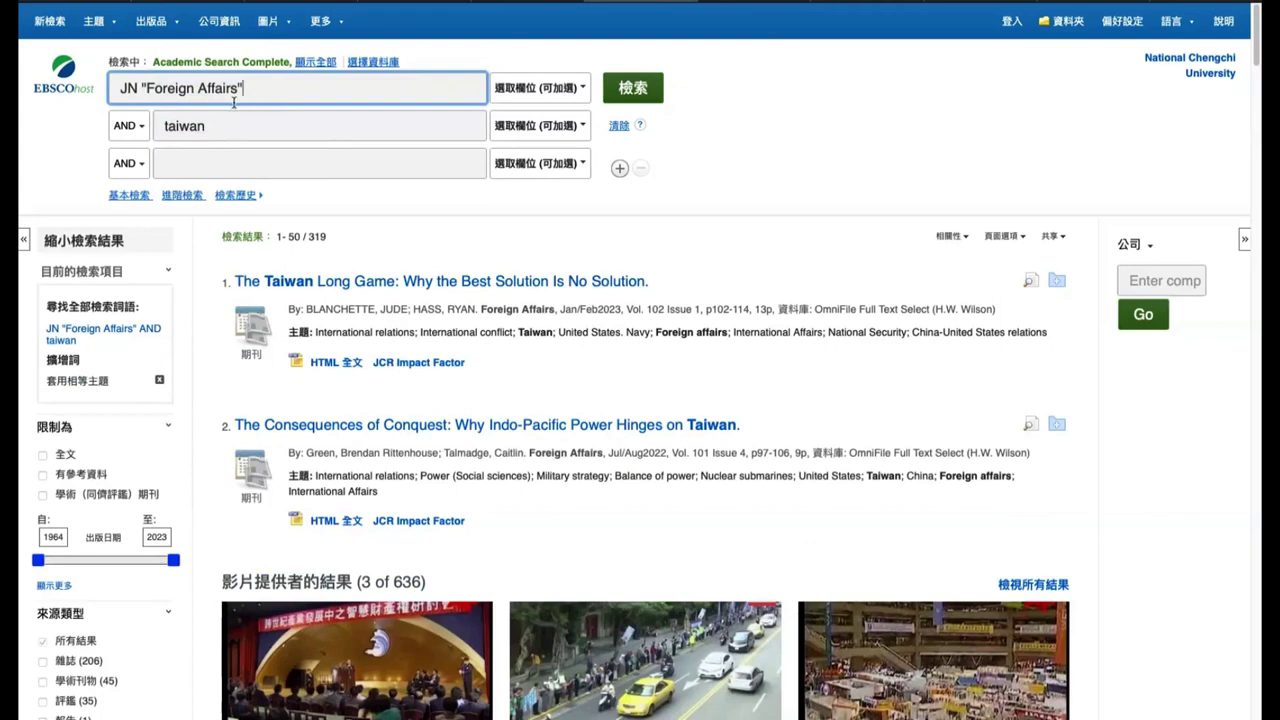
{"action": "left_click", "coordinate": [311, 236]}
{"action": "left_click_drag", "start_coordinate": [308, 236], "coordinate": [329, 235]}
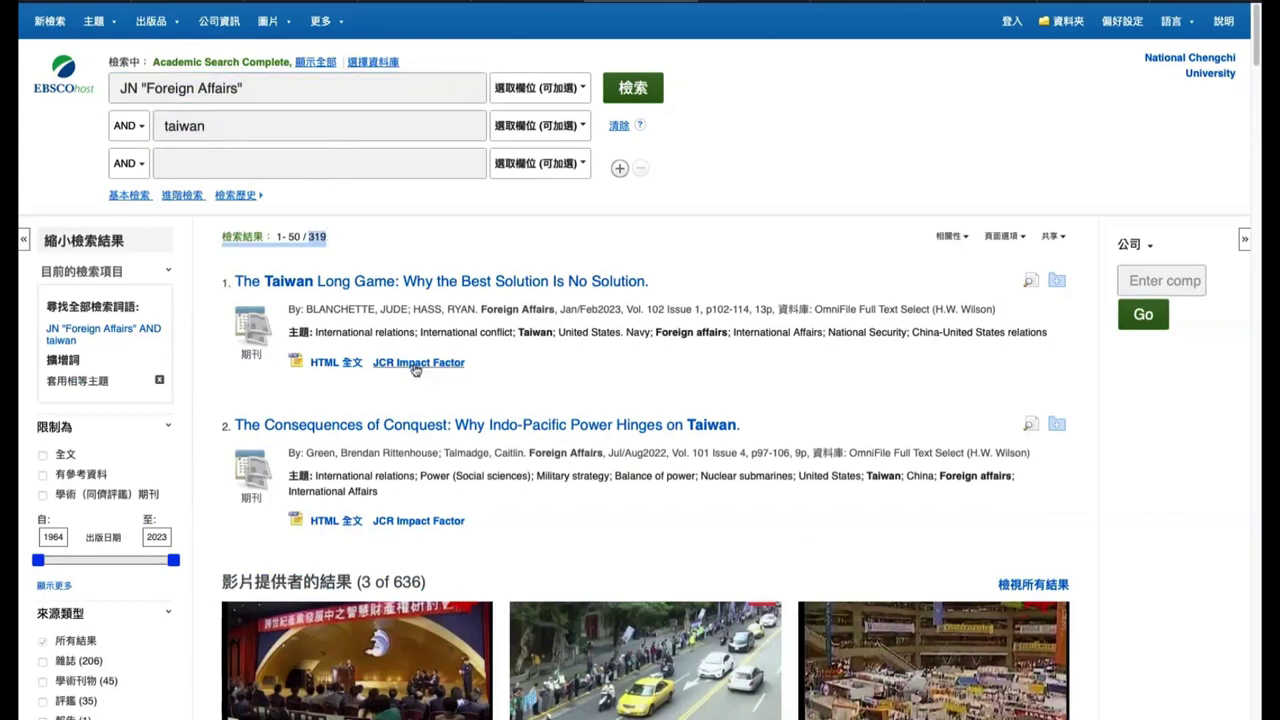
Restrict the term "taiwan" to the TX 全文 (full text) field and rerun the Foreign Affairs search
{"action": "left_click", "coordinate": [450, 128]}
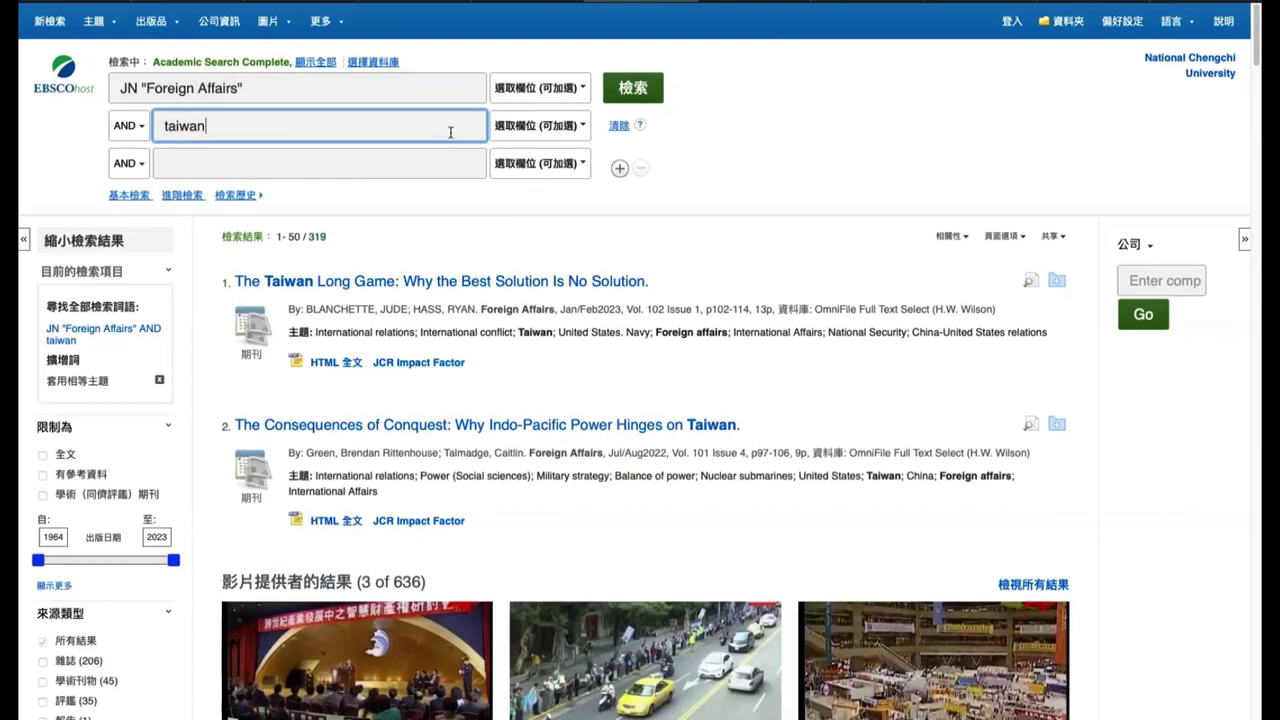
{"action": "left_click", "coordinate": [540, 126]}
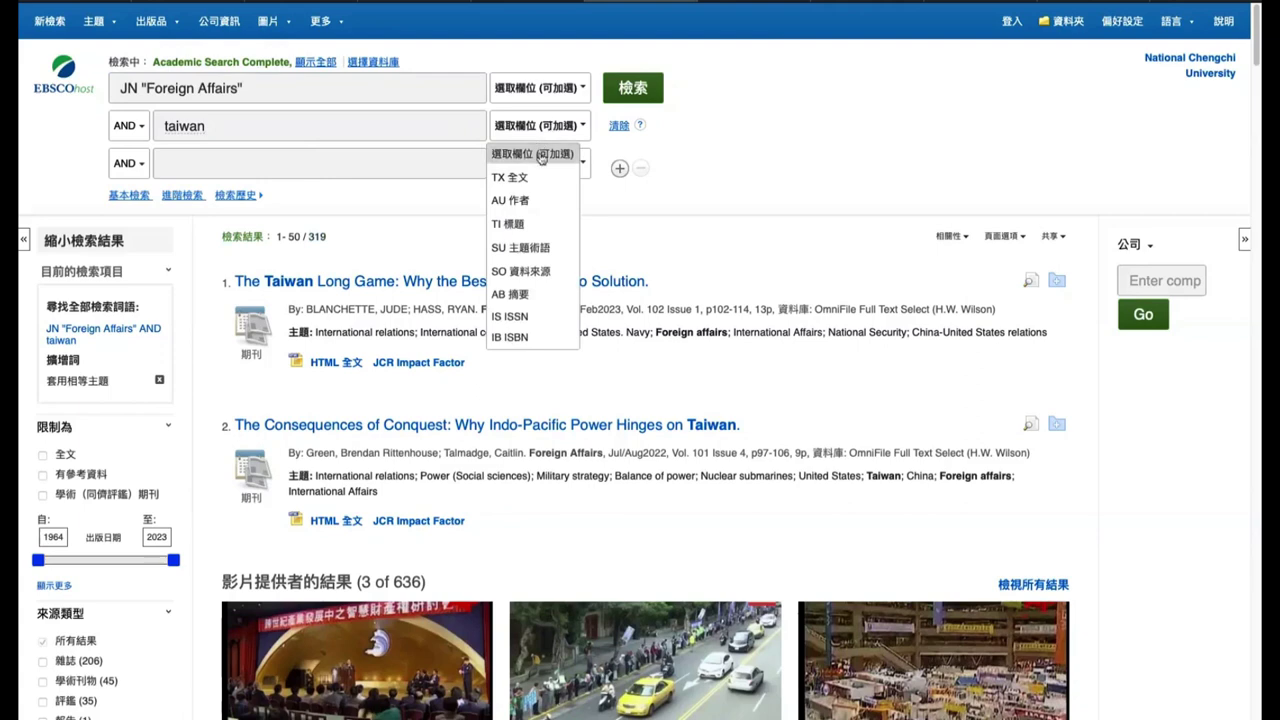
{"action": "left_click", "coordinate": [523, 177]}
{"action": "left_click", "coordinate": [565, 127]}
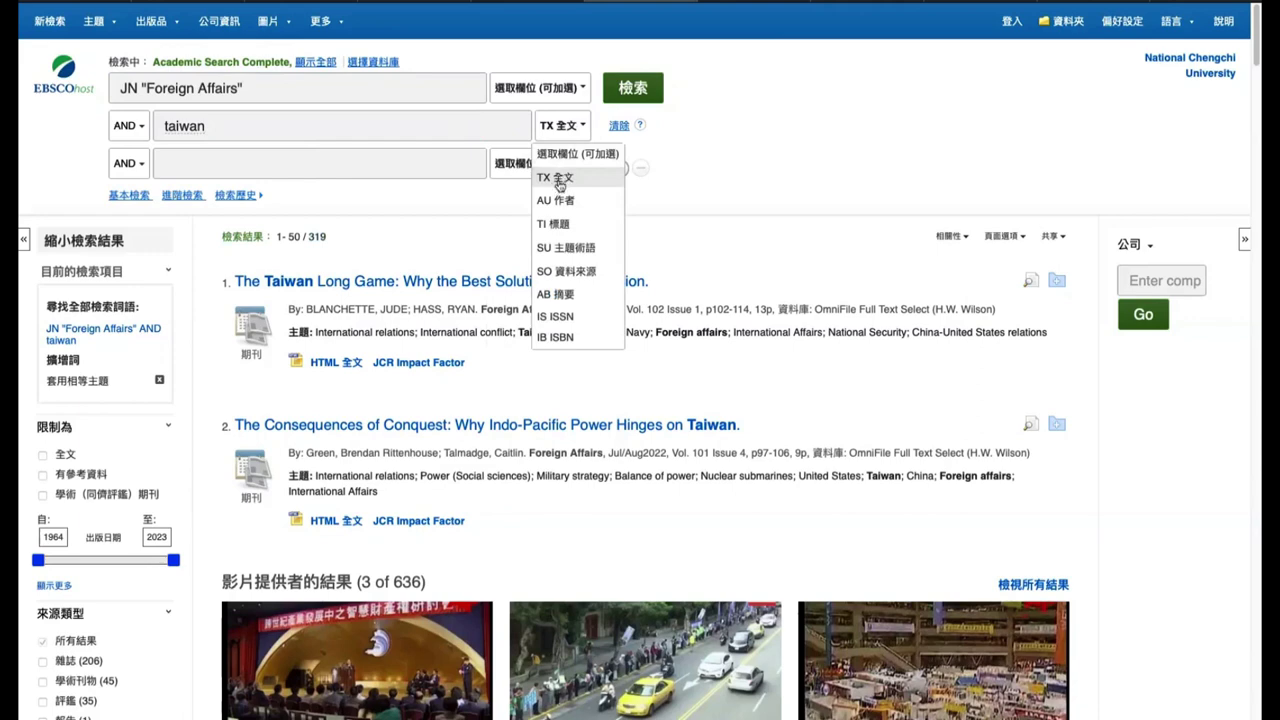
{"action": "left_click", "coordinate": [805, 141]}
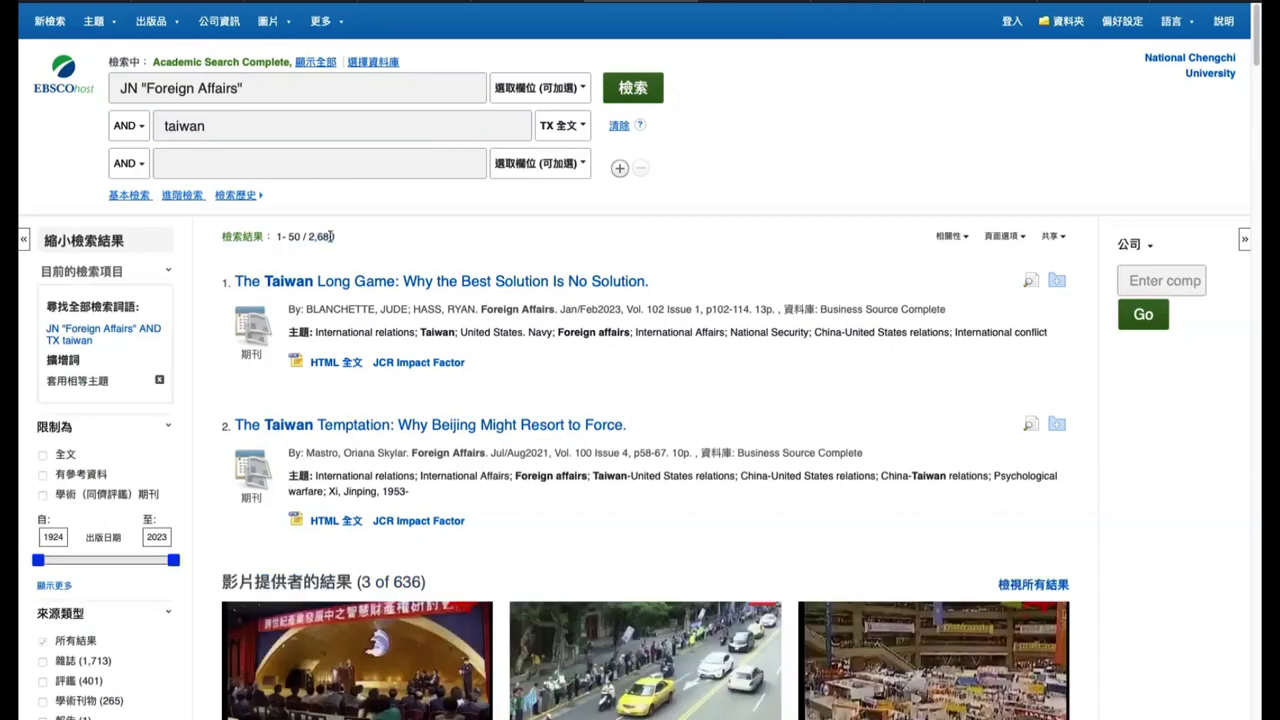
Point out the term "taiwan" and the start and end years of the results' publication date range by highlighting them
{"action": "double_click", "coordinate": [173, 125]}
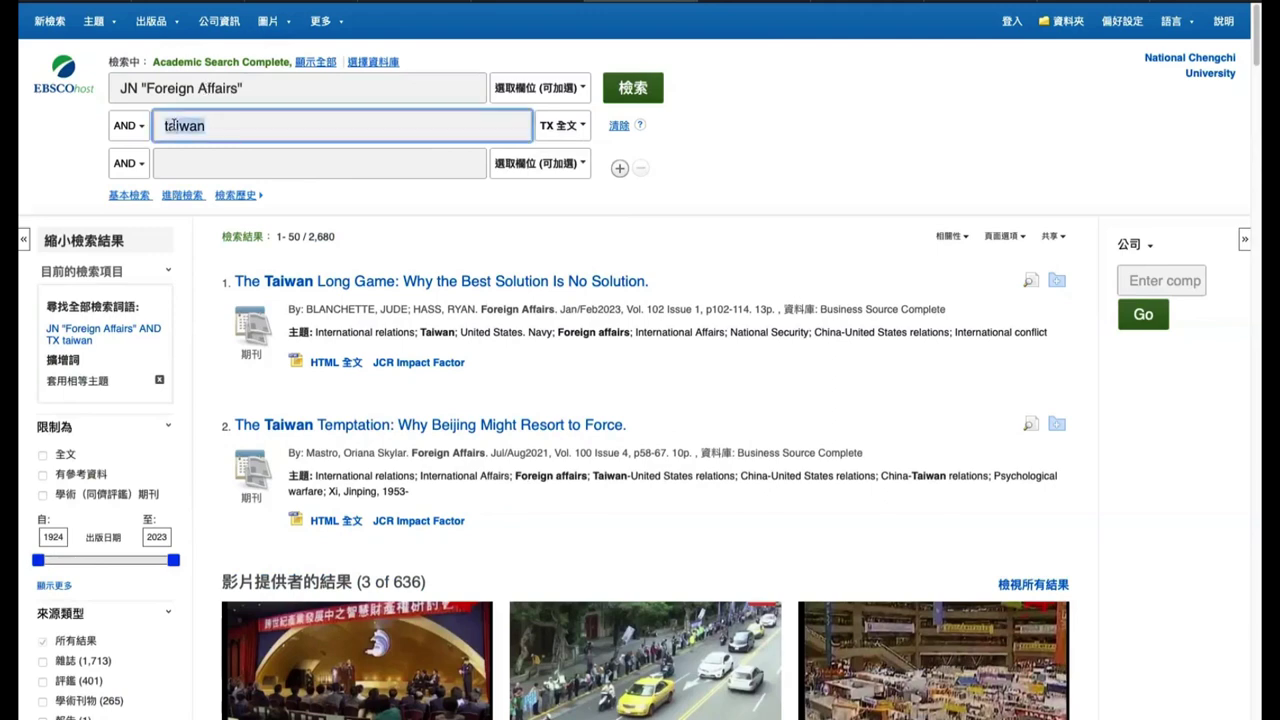
{"action": "left_click", "coordinate": [522, 213]}
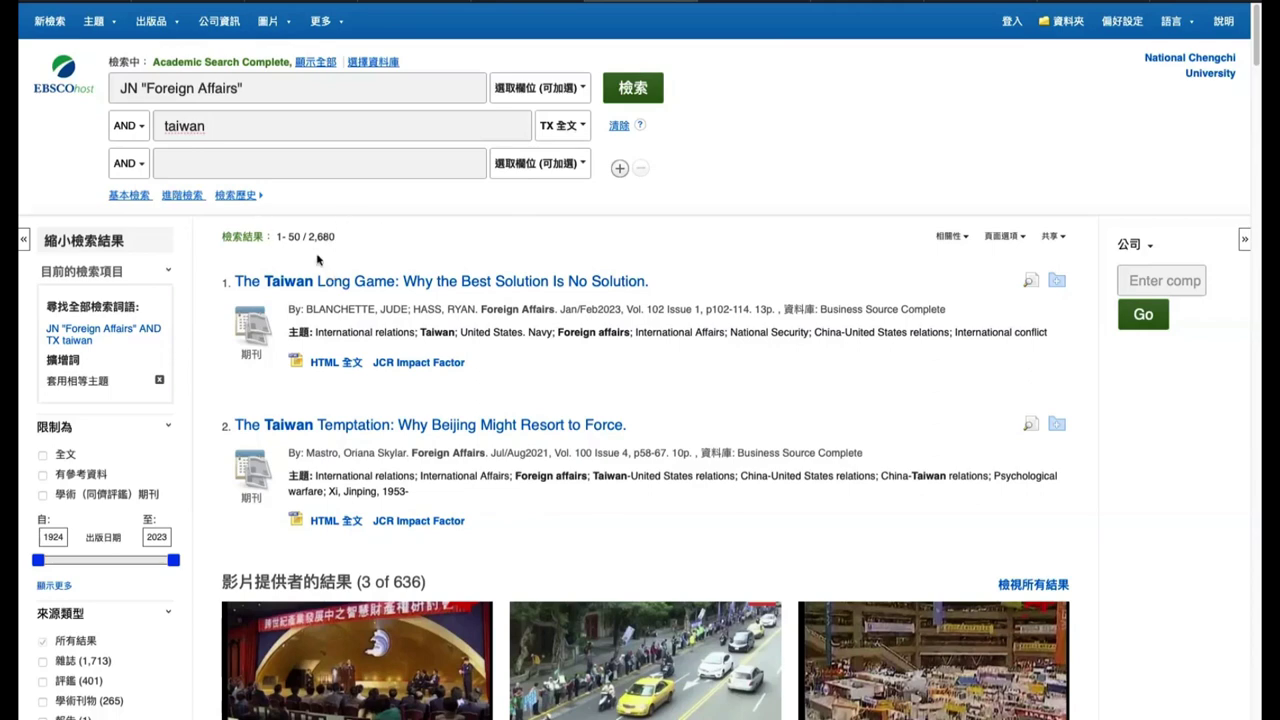
{"action": "double_click", "coordinate": [52, 540]}
{"action": "double_click", "coordinate": [160, 540]}
{"action": "left_click", "coordinate": [469, 210]}
Highlight the JN field code and replace the quoted journal name in the search query with "time"
{"action": "left_click", "coordinate": [132, 88]}
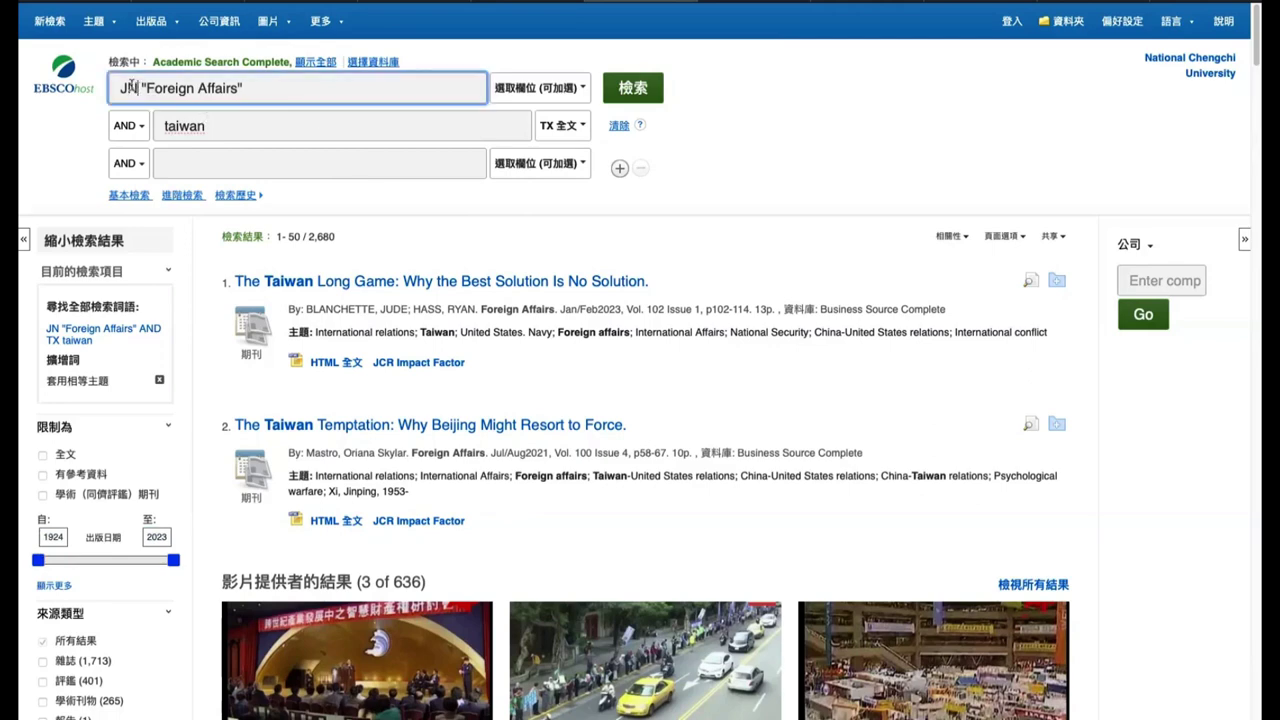
{"action": "double_click", "coordinate": [132, 88]}
{"action": "left_click_drag", "start_coordinate": [147, 88], "coordinate": [236, 88]}
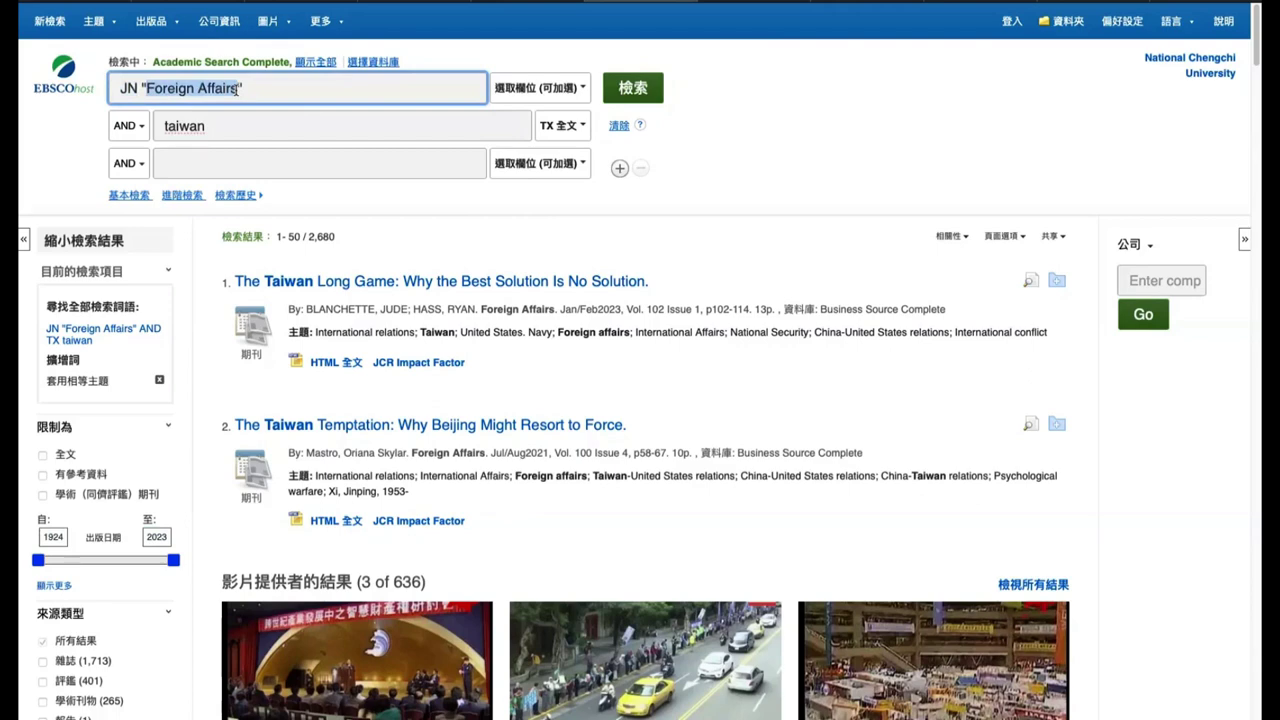
{"action": "type", "text": "time"}
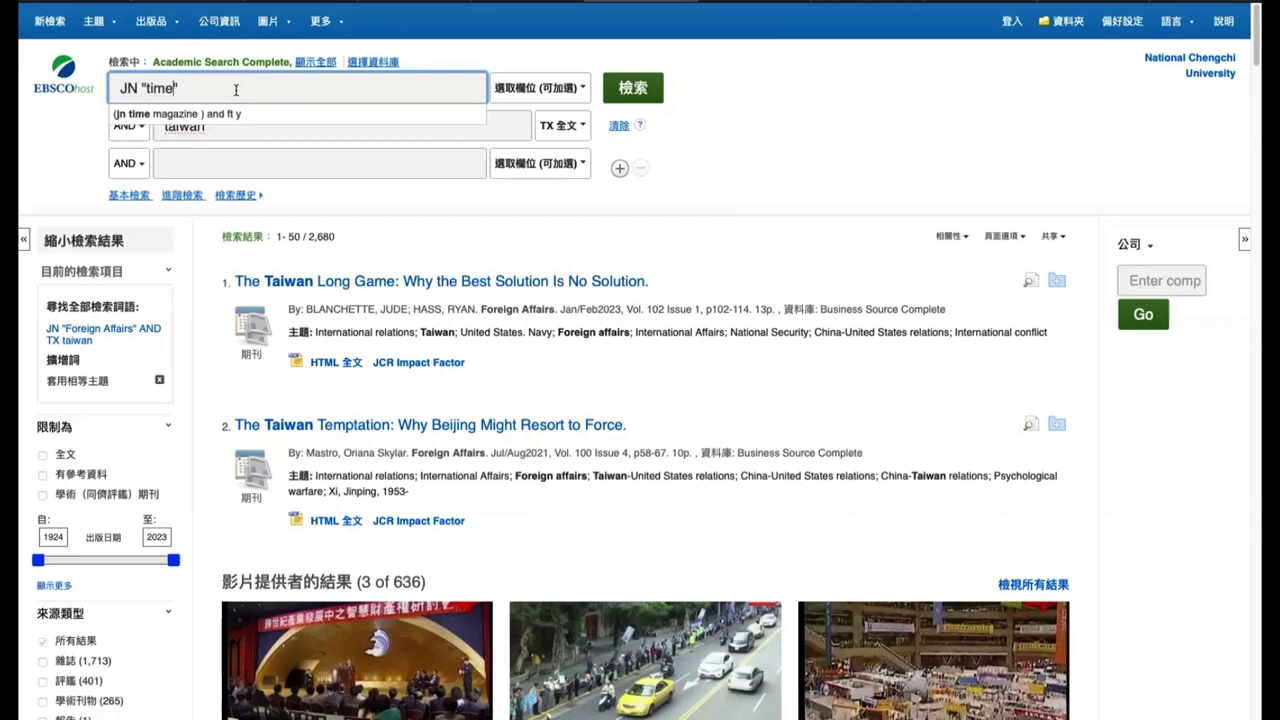
Open the Academic Search Complete publications list and look through its first entries and their coverage dates
{"action": "left_click", "coordinate": [156, 45]}
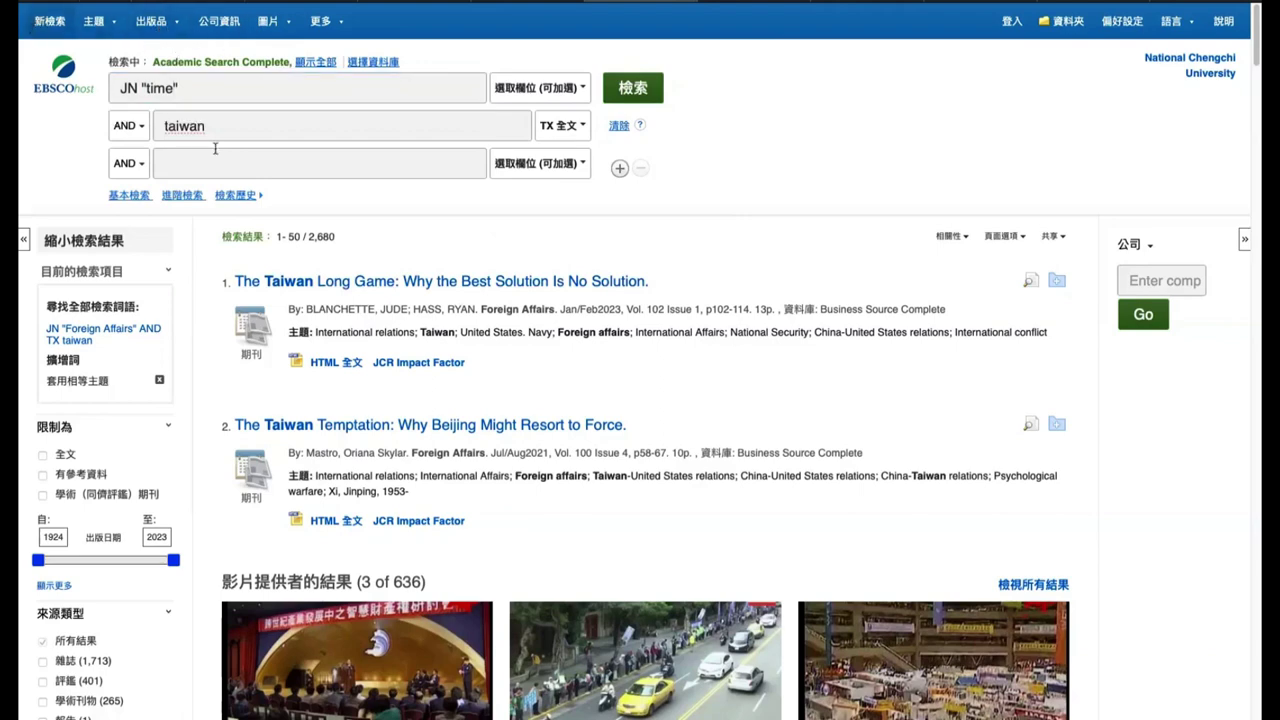
{"action": "mouse_move", "coordinate": [160, 30]}
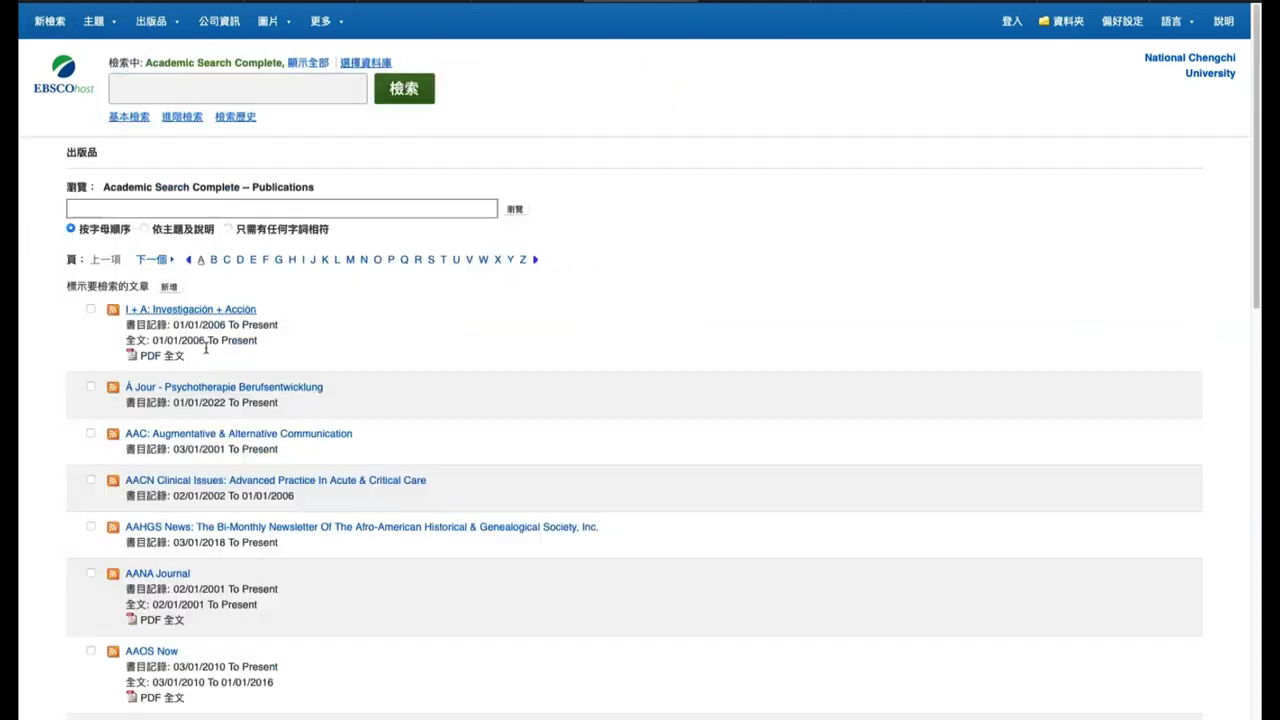
{"action": "scroll", "coordinate": [210, 340], "scroll_direction": "down", "scroll_amount": 1}
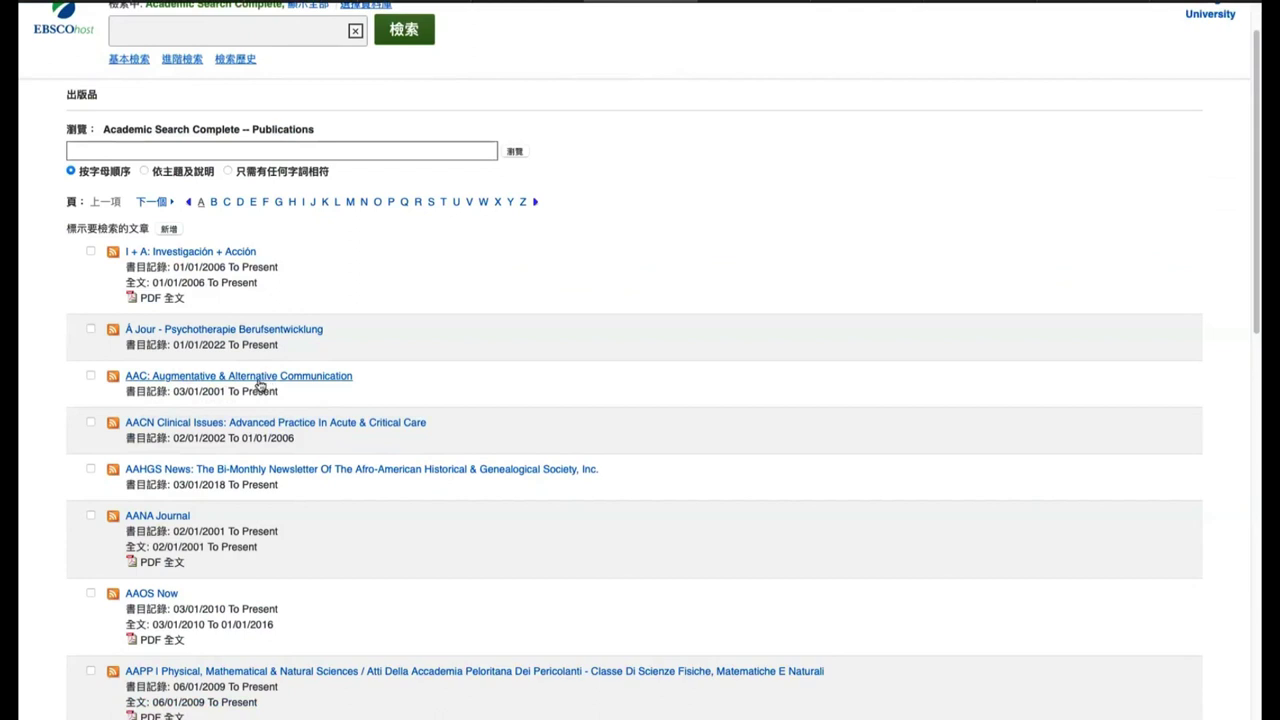
{"action": "scroll", "coordinate": [262, 388], "scroll_direction": "down", "scroll_amount": 3}
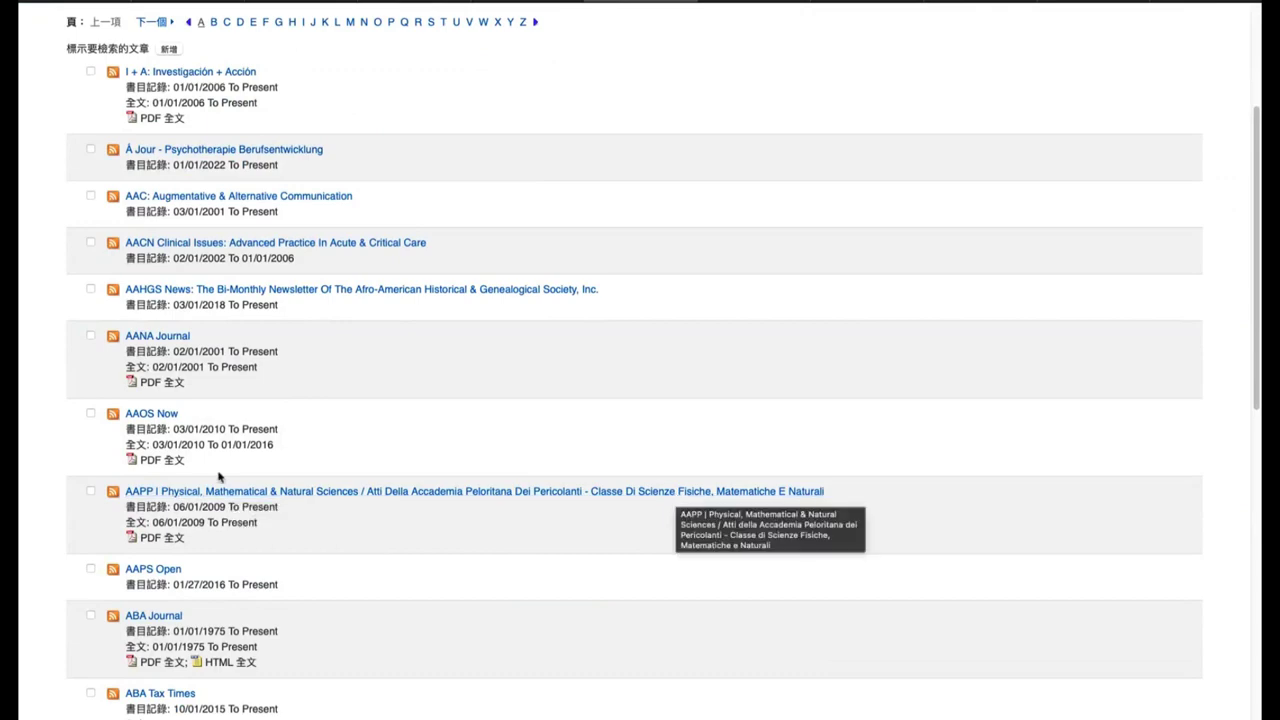
{"action": "scroll", "coordinate": [218, 476], "scroll_direction": "down", "scroll_amount": 2}
{"action": "scroll", "coordinate": [215, 460], "scroll_direction": "up", "scroll_amount": 5}
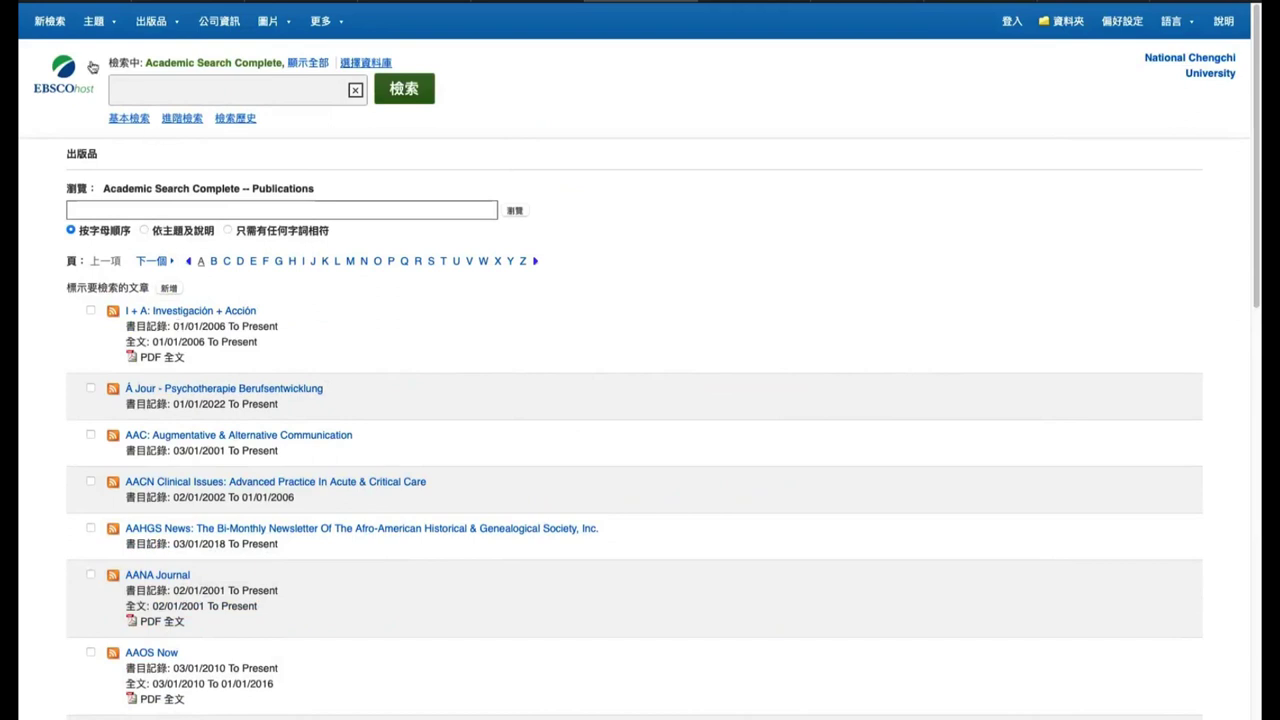
Open the Business Source Complete publications list and browse it for "harvard business"
{"action": "left_click", "coordinate": [151, 21]}
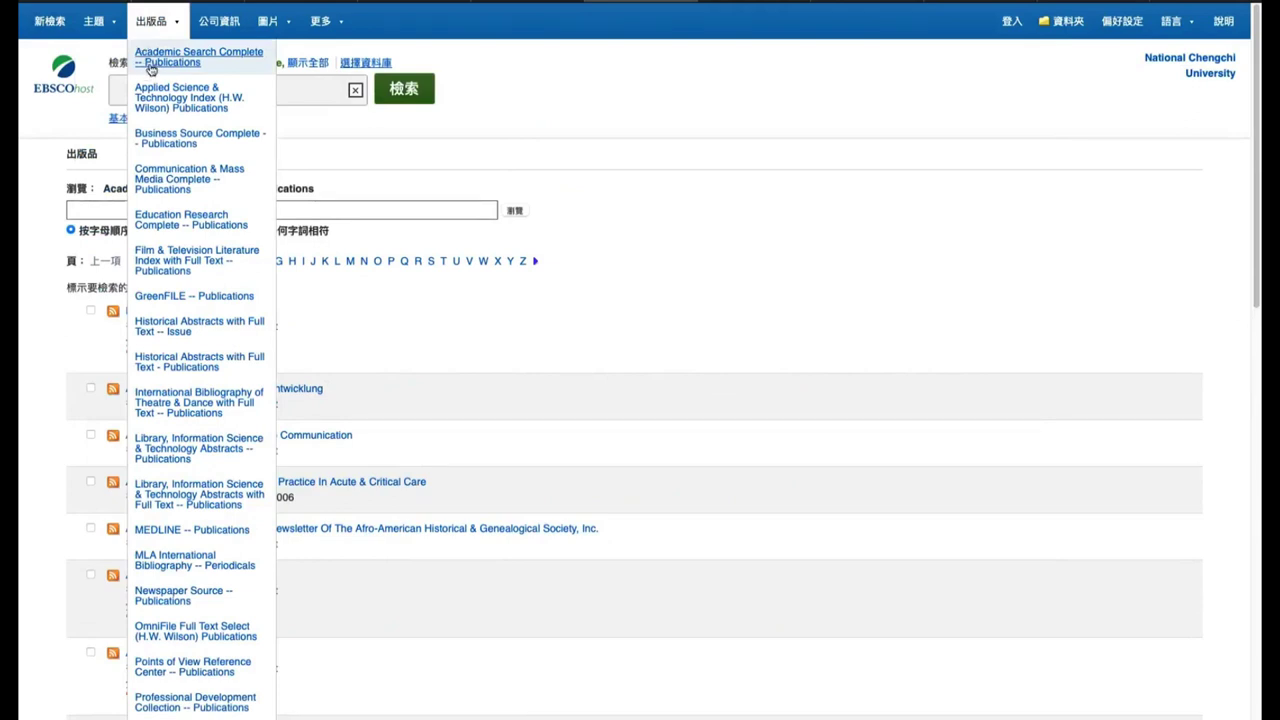
{"action": "left_click", "coordinate": [178, 144]}
{"action": "mouse_move", "coordinate": [147, 32]}
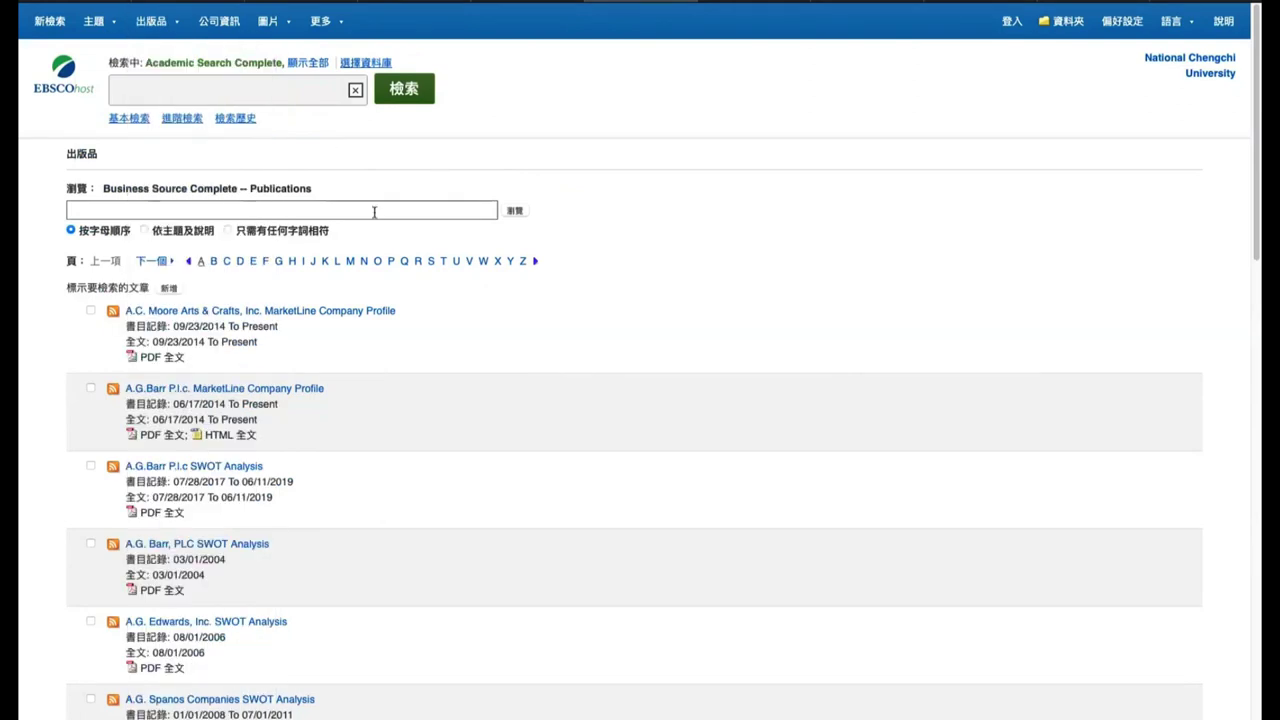
{"action": "left_click", "coordinate": [199, 212]}
{"action": "left_click_drag", "start_coordinate": [100, 189], "coordinate": [220, 205]}
{"action": "left_click", "coordinate": [218, 207]}
{"action": "type", "text": "h"}
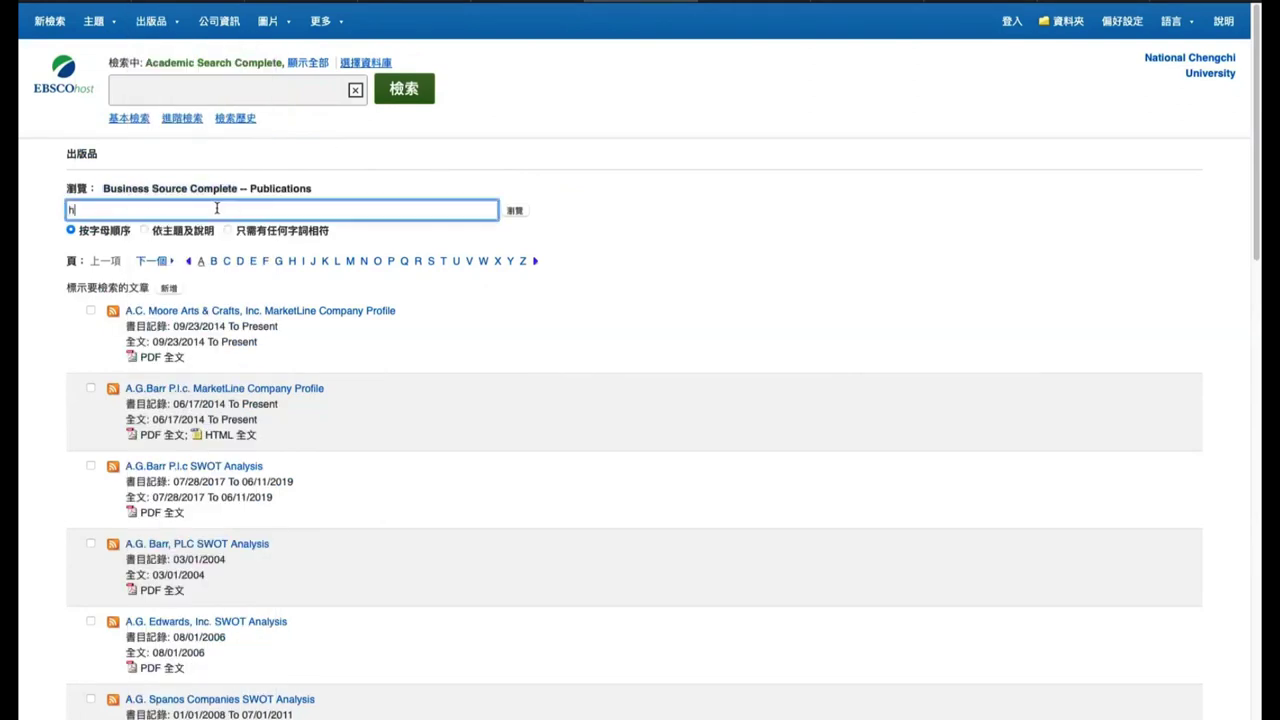
{"action": "type", "text": "arvard business"}
{"action": "key", "text": "Return"}
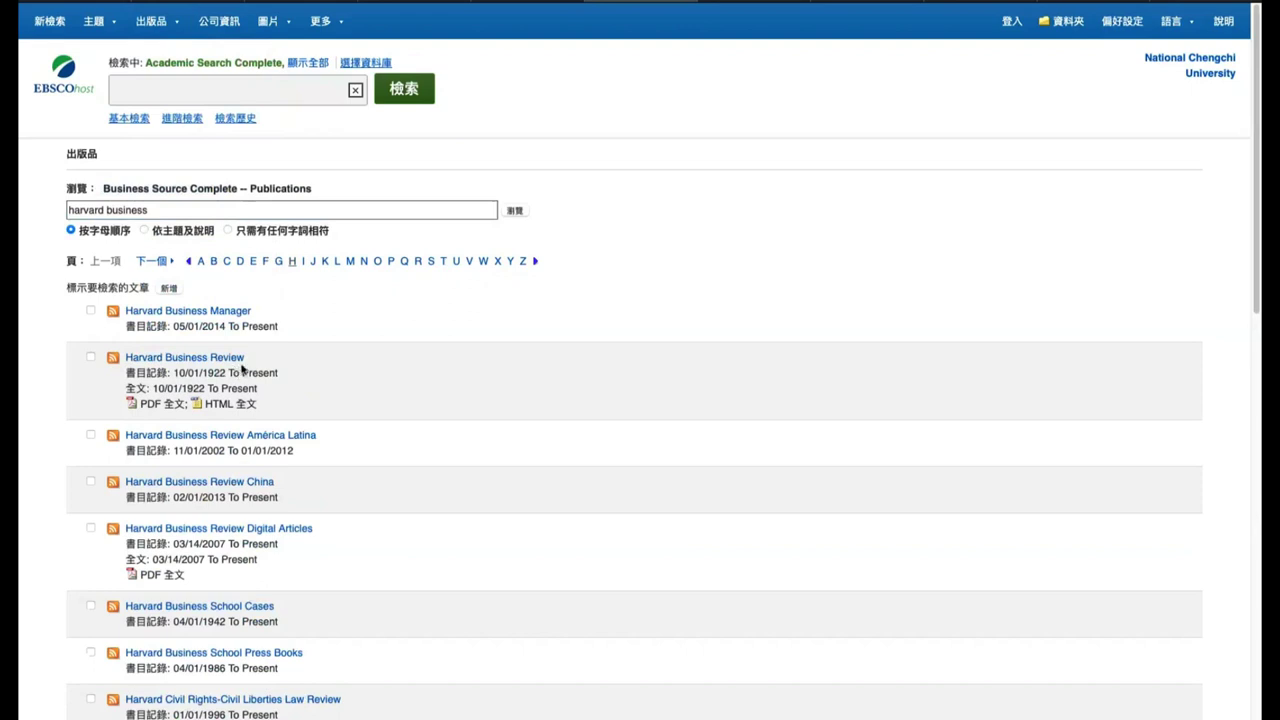
Highlight the Harvard Business Review title and its full-text coverage dates, and open its publication details
{"action": "left_click_drag", "start_coordinate": [251, 357], "coordinate": [126, 362]}
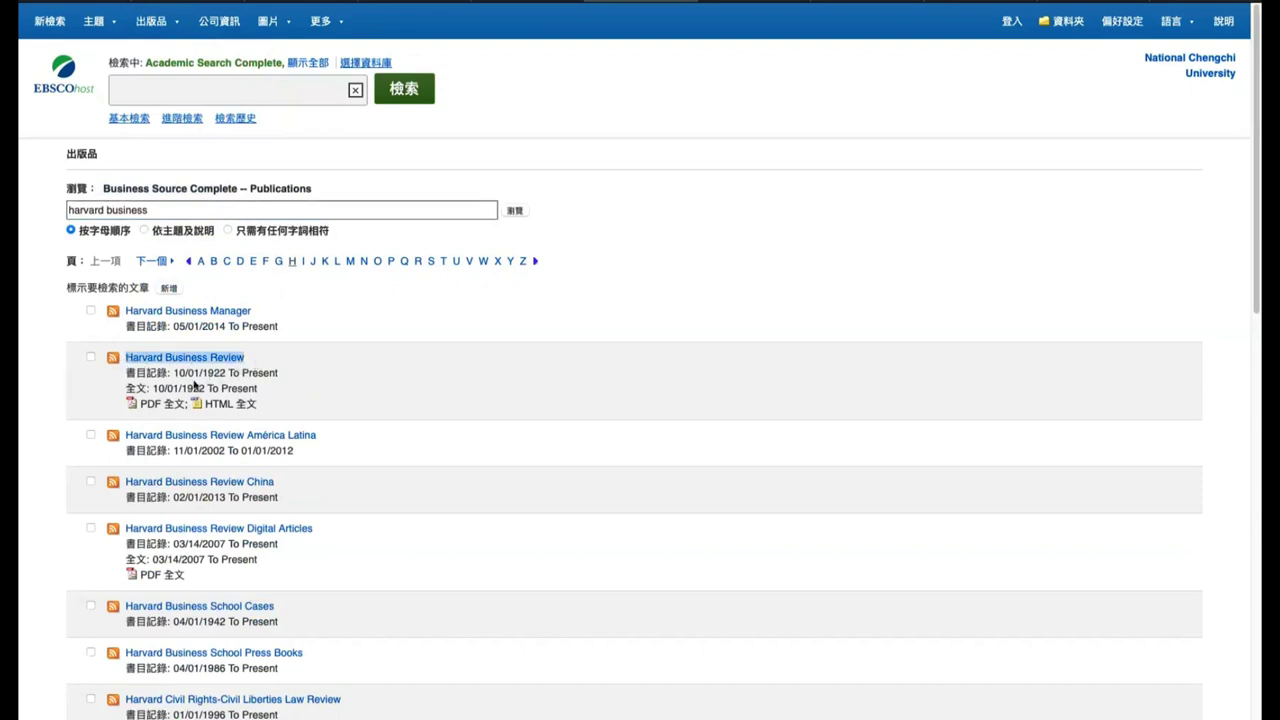
{"action": "left_click_drag", "start_coordinate": [127, 388], "coordinate": [272, 388]}
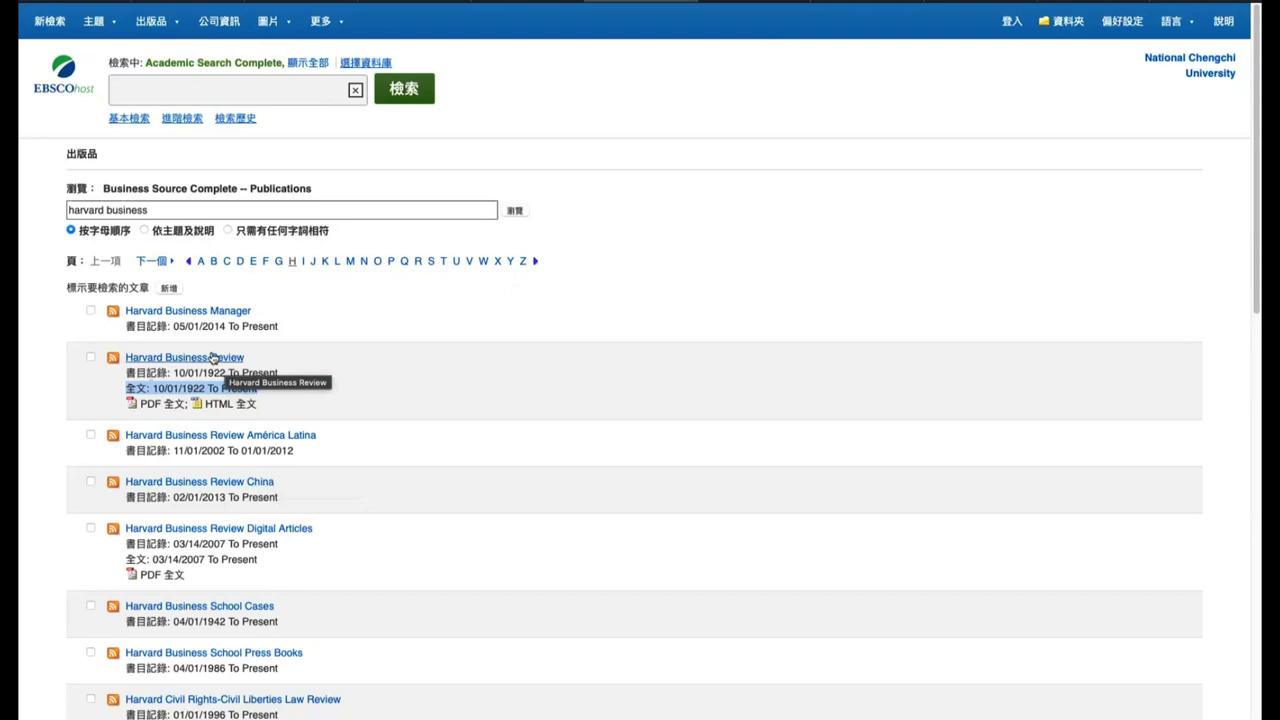
{"action": "left_click", "coordinate": [230, 377]}
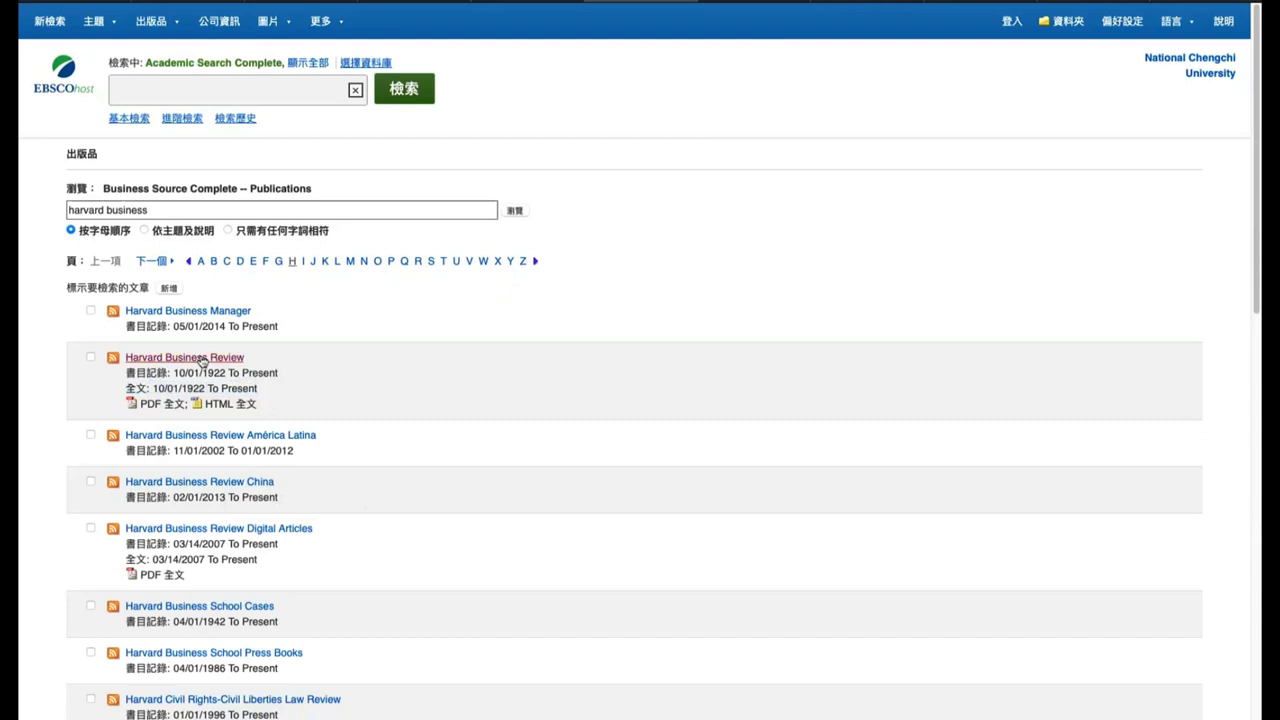
{"action": "left_click", "coordinate": [202, 360]}
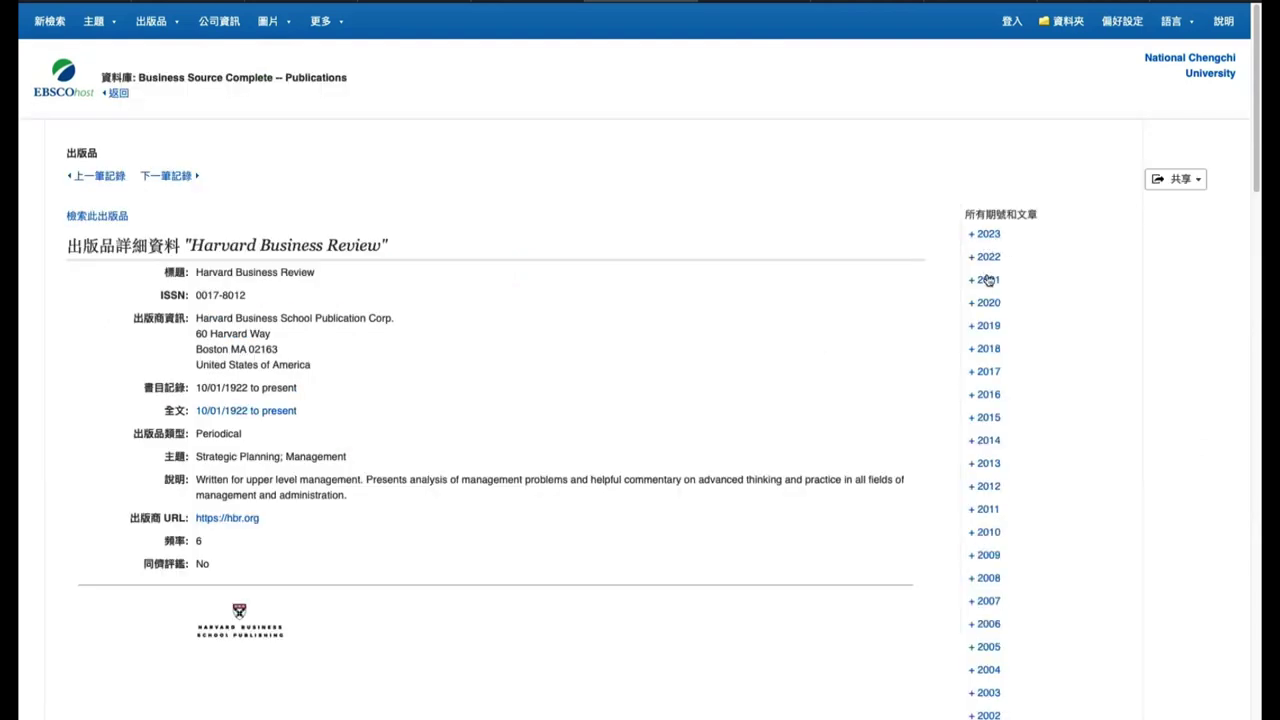
Start a search within Harvard Business Review and limit the selected databases to Business Source Complete only
{"action": "left_click", "coordinate": [92, 218]}
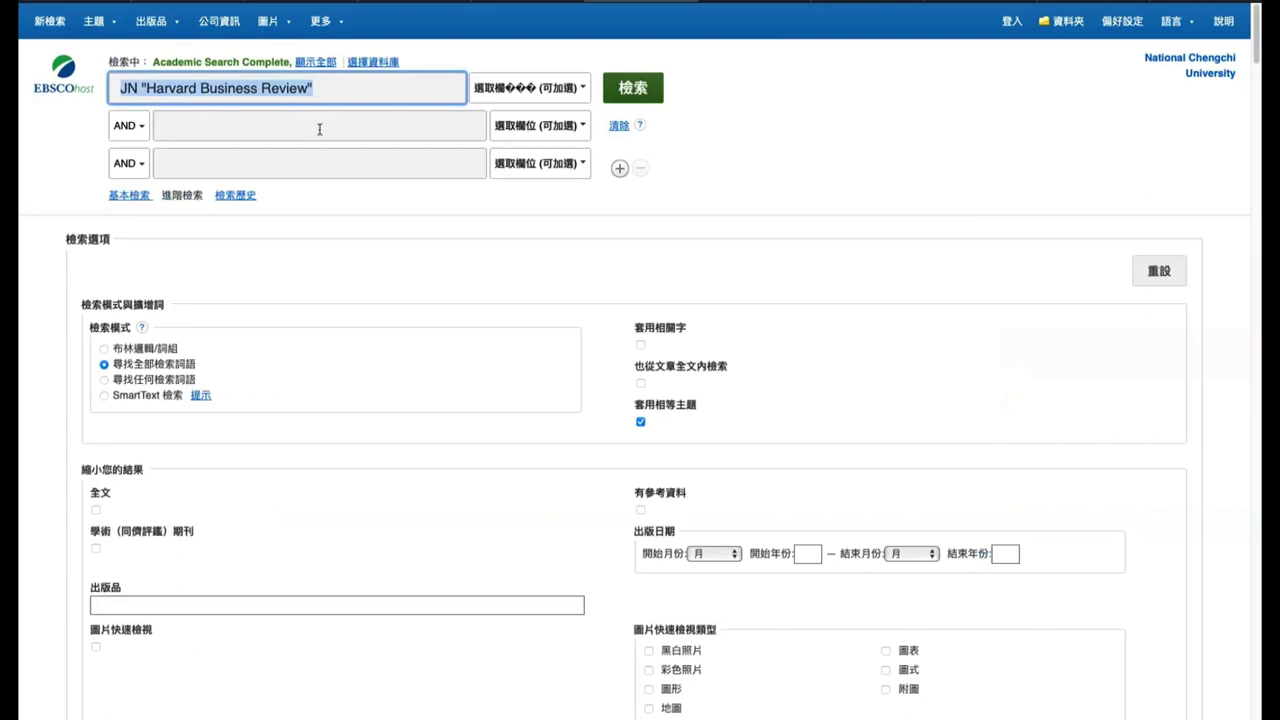
{"action": "left_click", "coordinate": [376, 64]}
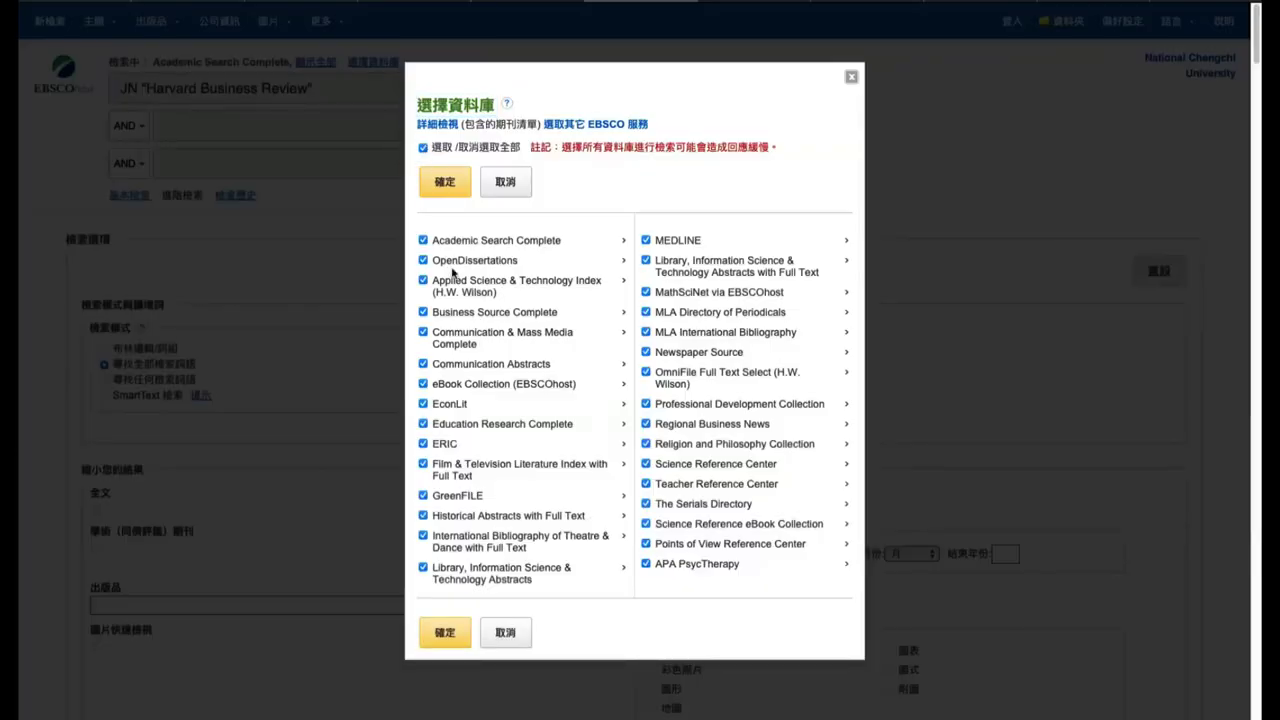
{"action": "left_click", "coordinate": [423, 147]}
{"action": "left_click", "coordinate": [486, 314]}
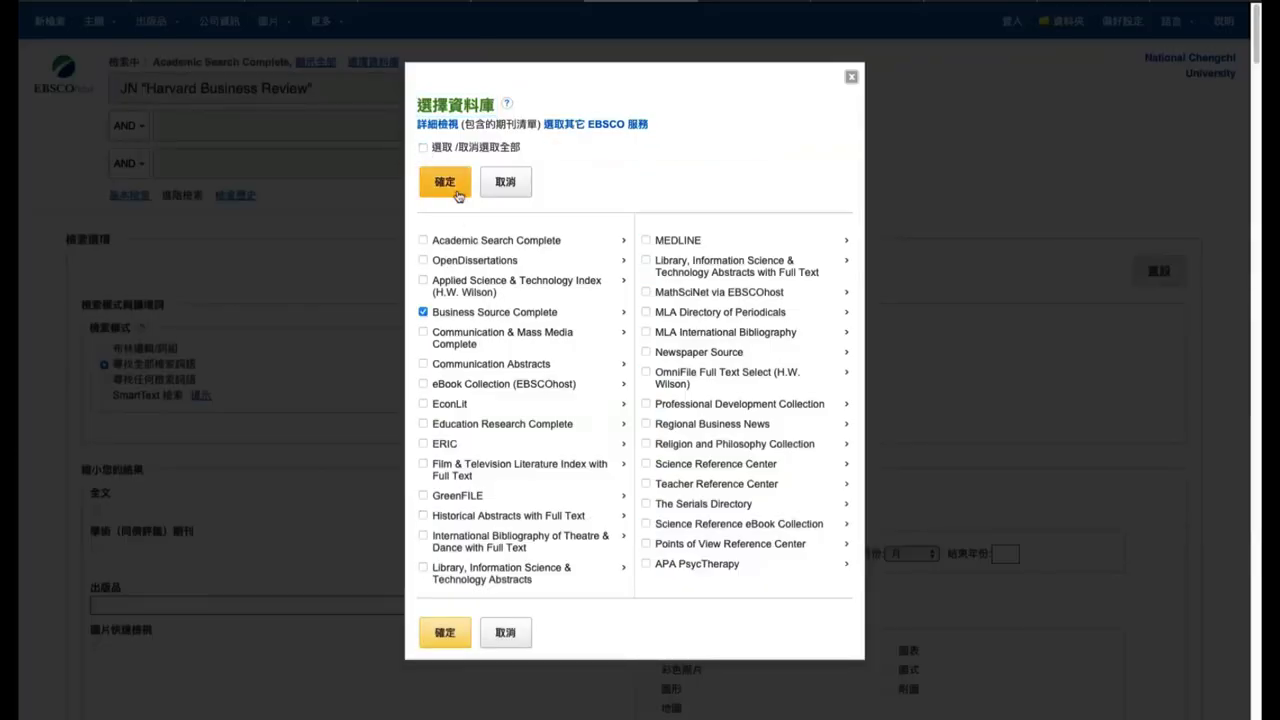
{"action": "left_click", "coordinate": [445, 183]}
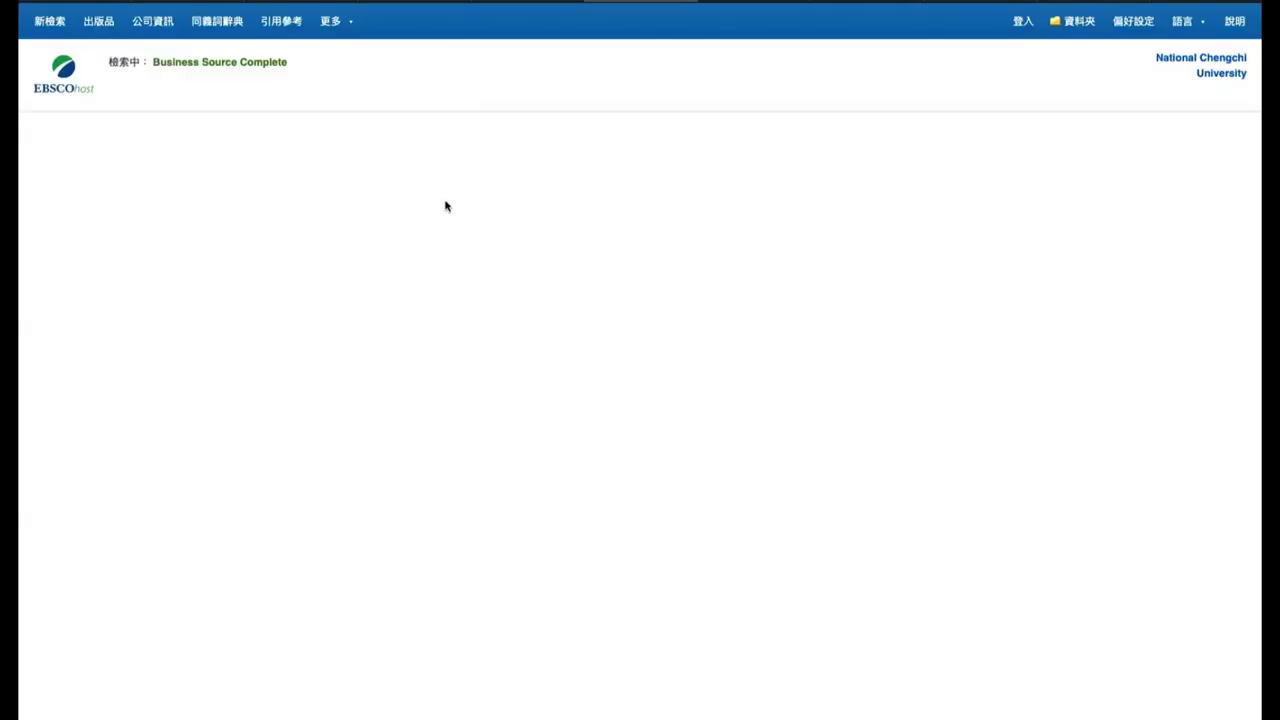
Point out the selected database, the journal name query and its JN field code by highlighting them
{"action": "left_click", "coordinate": [271, 142]}
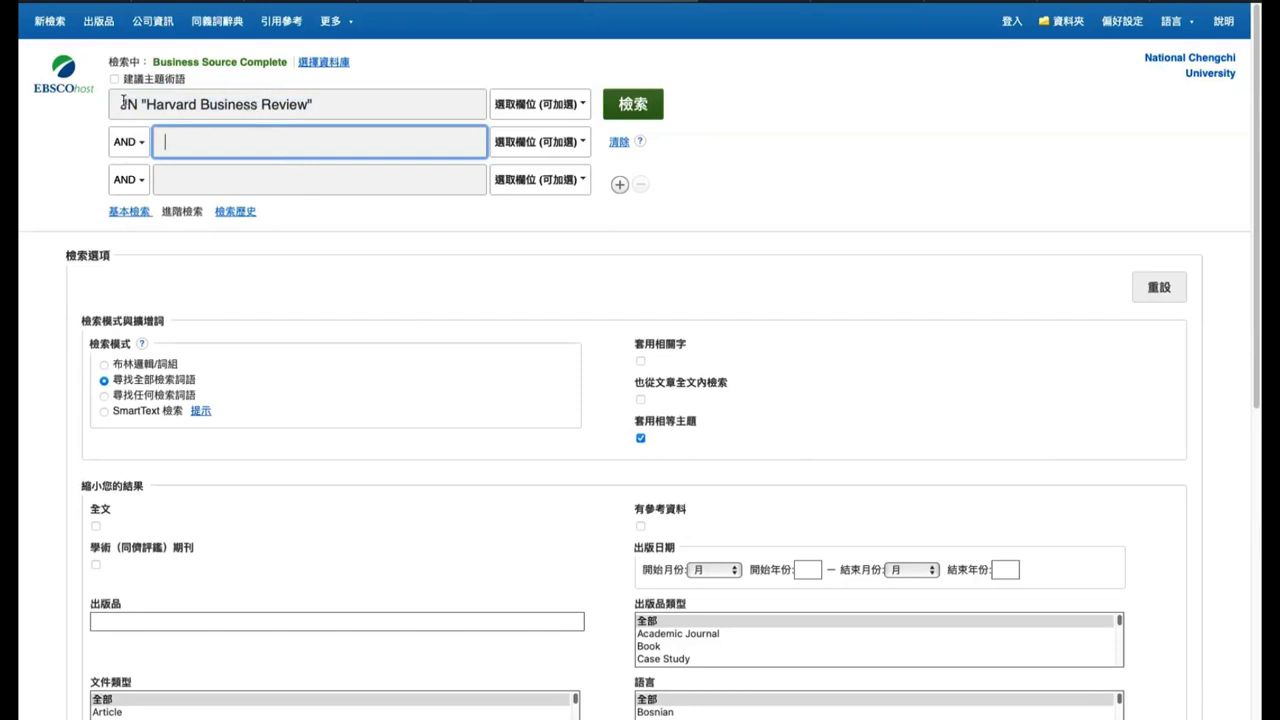
{"action": "left_click_drag", "start_coordinate": [121, 104], "coordinate": [330, 103]}
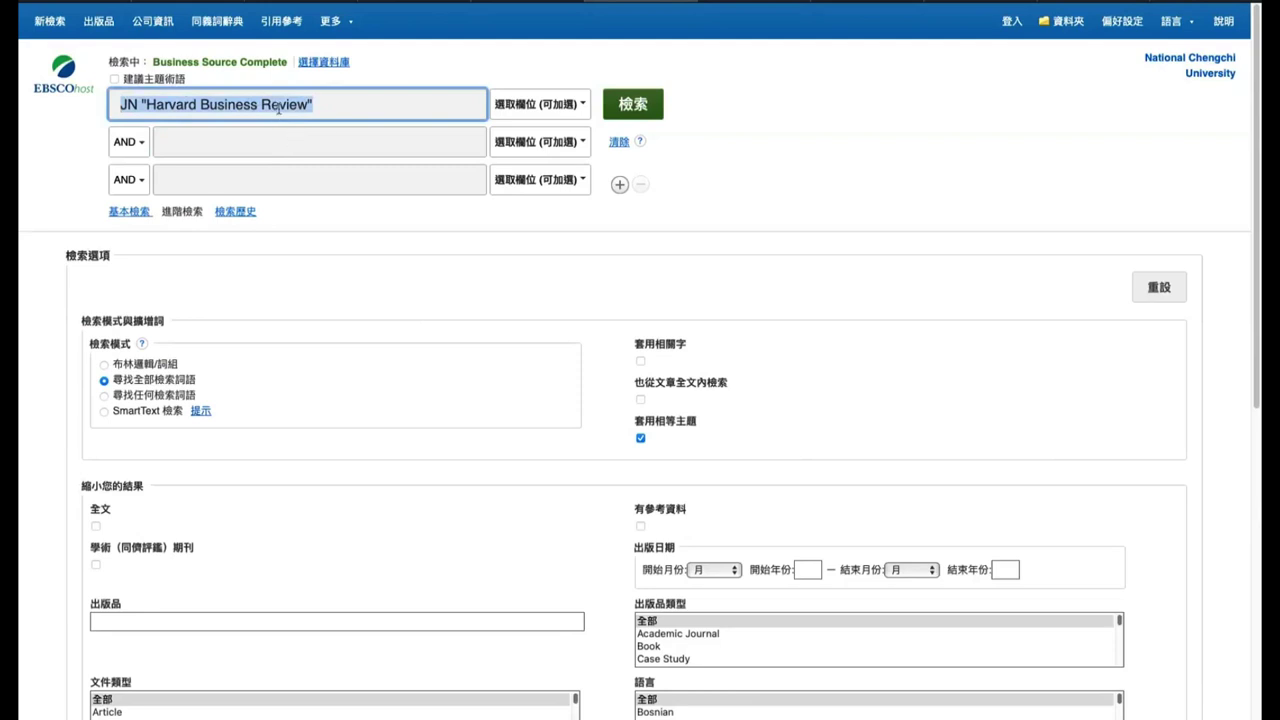
{"action": "triple_click", "coordinate": [278, 106]}
{"action": "left_click", "coordinate": [275, 139]}
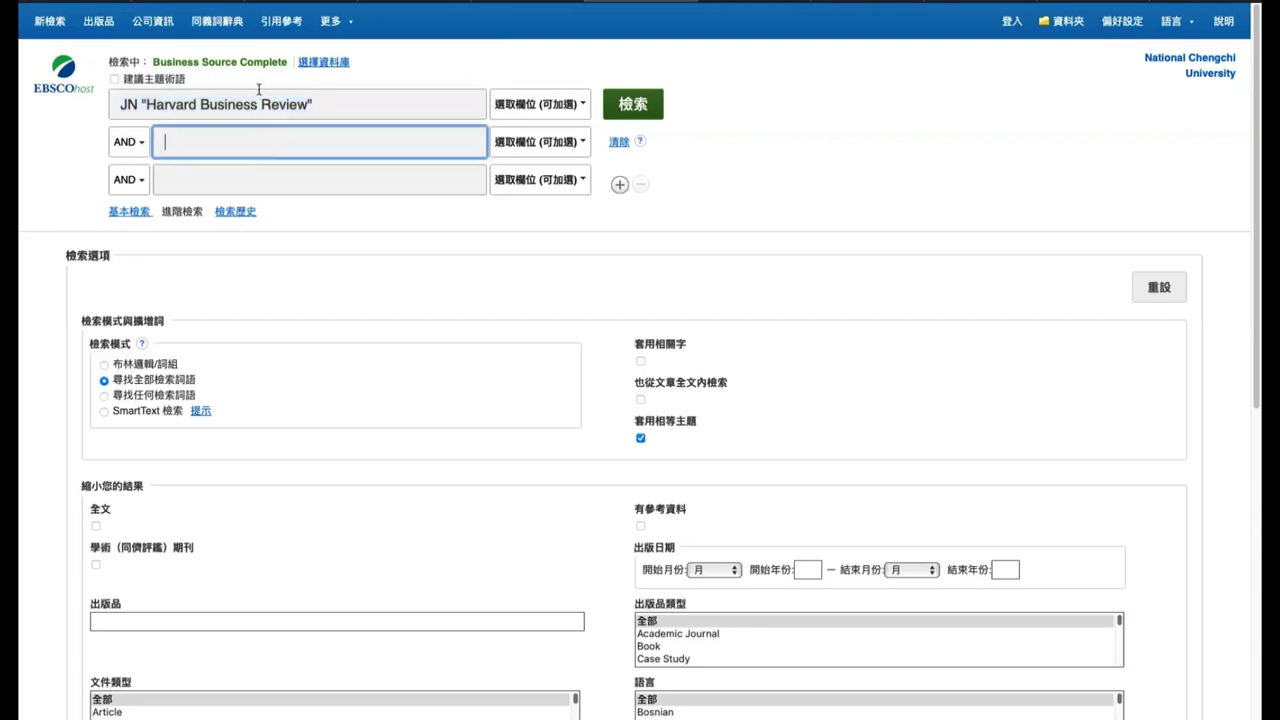
{"action": "left_click_drag", "start_coordinate": [108, 63], "coordinate": [287, 76]}
{"action": "triple_click", "coordinate": [224, 104]}
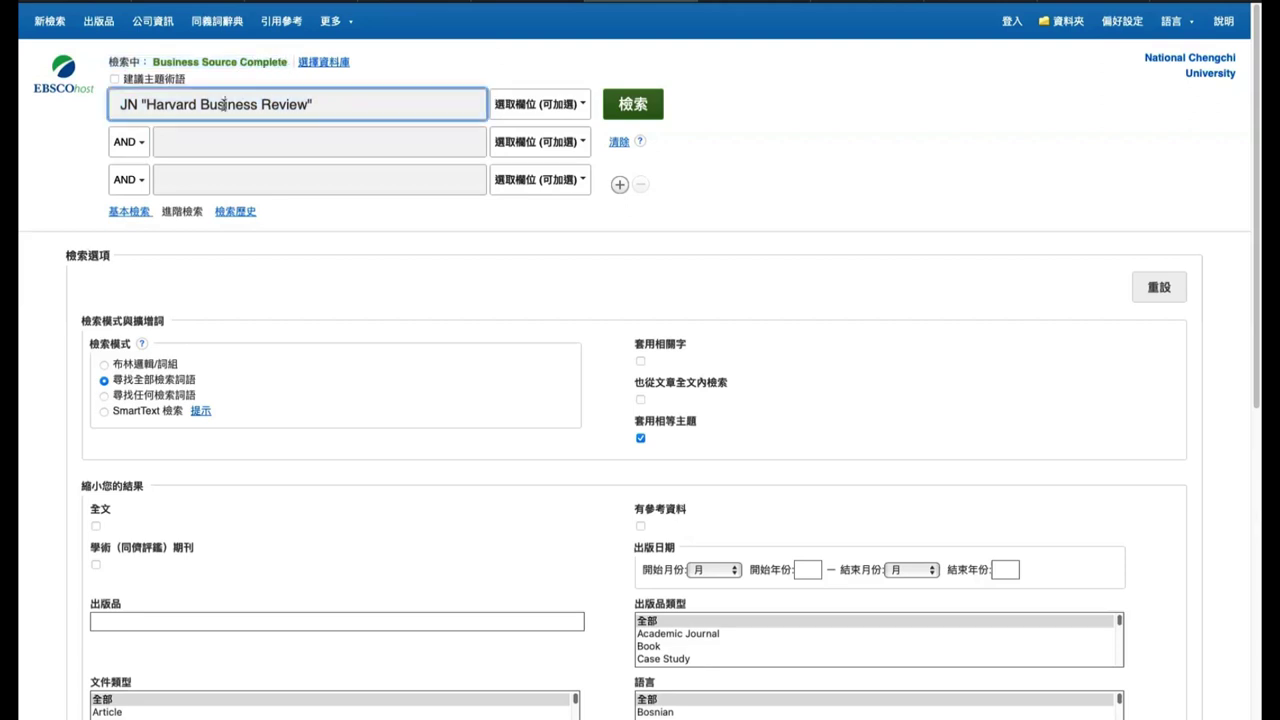
{"action": "left_click_drag", "start_coordinate": [140, 104], "coordinate": [120, 104]}
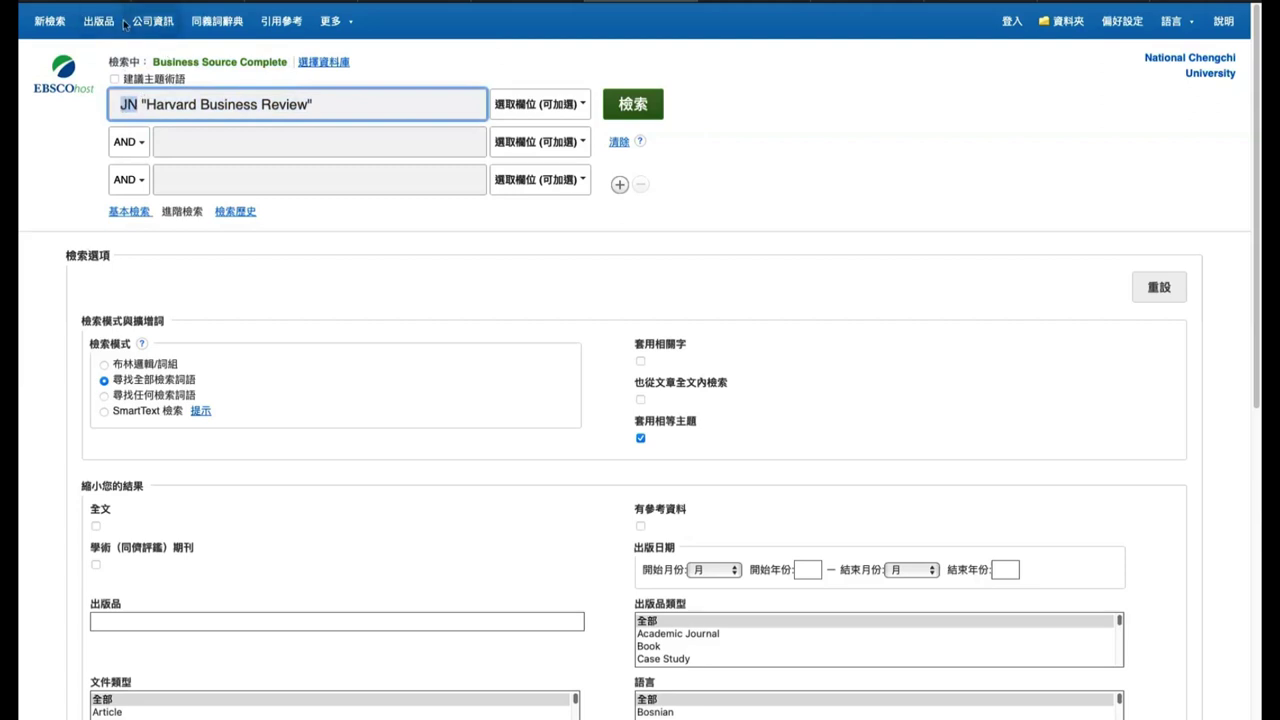
{"action": "left_click", "coordinate": [305, 268]}
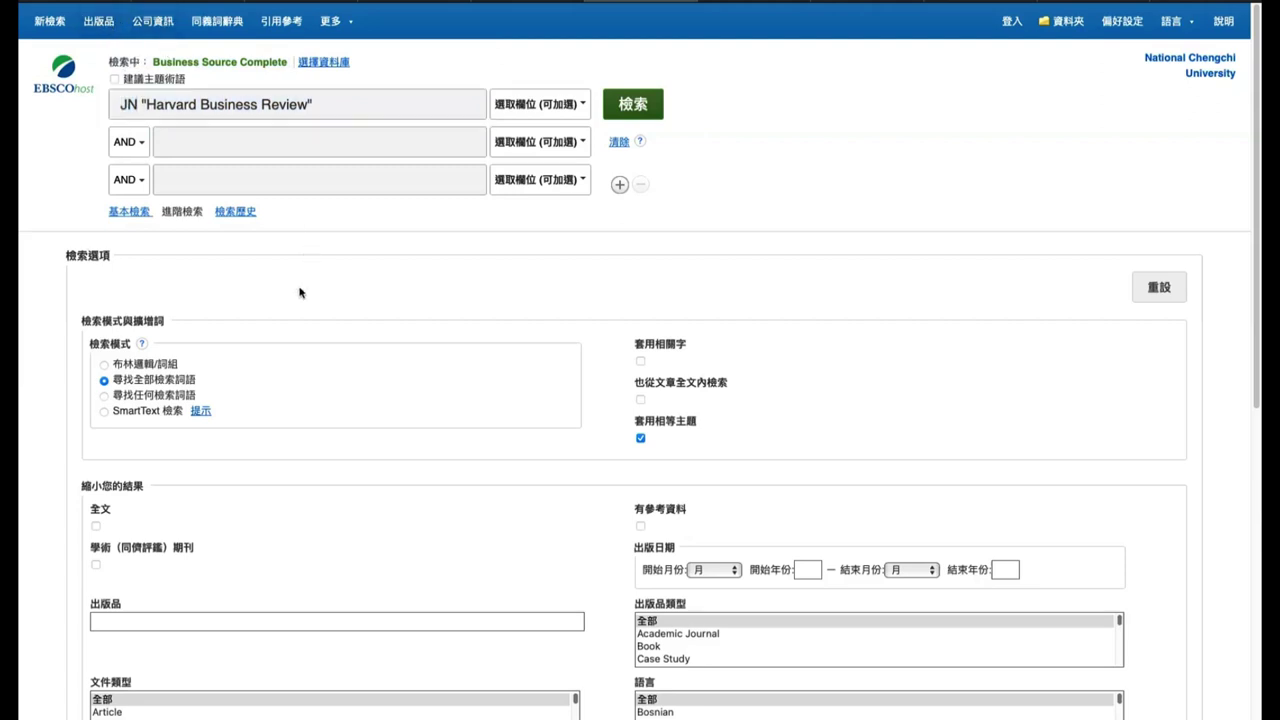
Examine the document type (文件類型) and publication type (出版品類型) limiters in the advanced search options
{"action": "scroll", "coordinate": [300, 289], "scroll_direction": "down", "scroll_amount": 2}
{"action": "scroll", "coordinate": [291, 304], "scroll_direction": "down", "scroll_amount": 3}
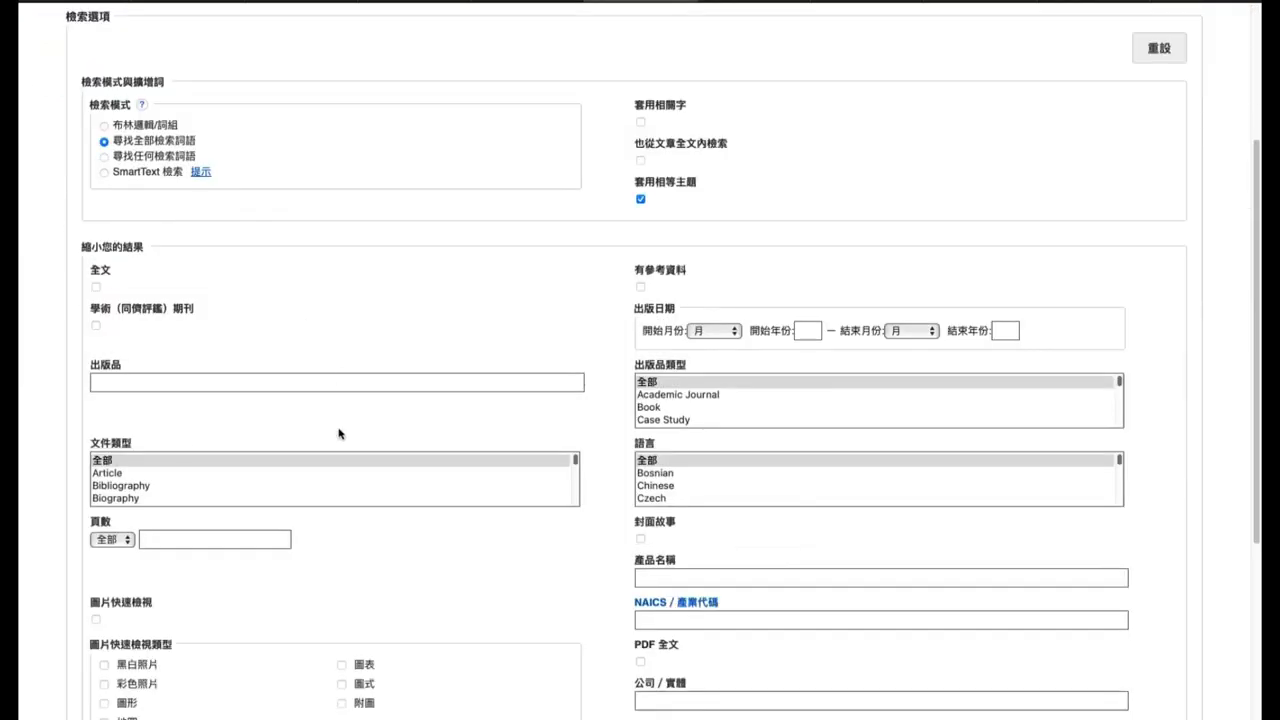
{"action": "left_click", "coordinate": [113, 446]}
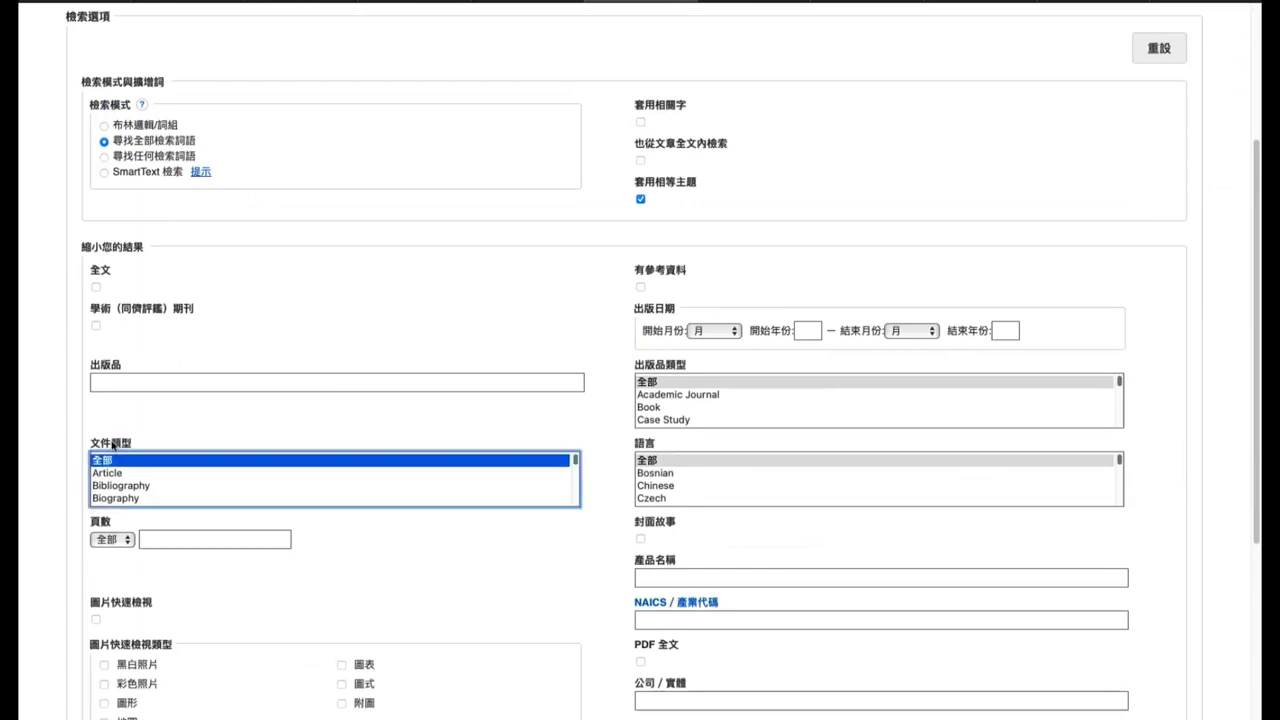
{"action": "left_click", "coordinate": [660, 379]}
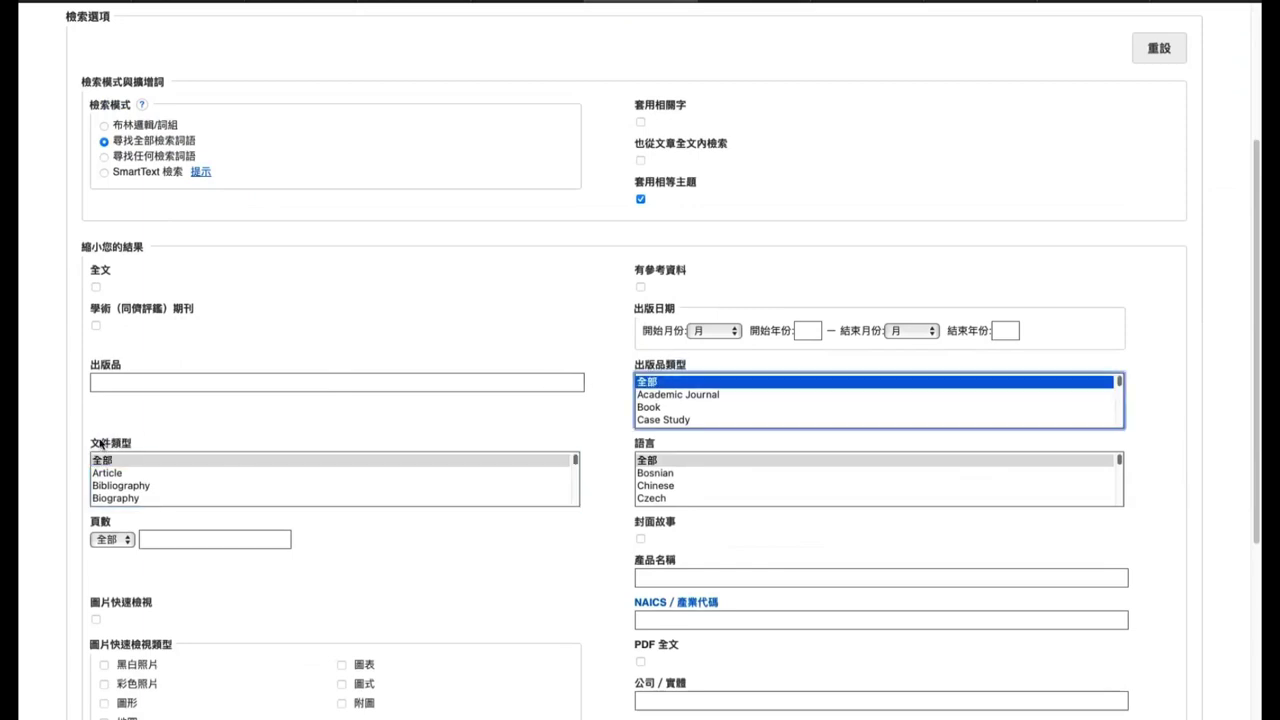
Limit the document type (文件類型) to Case Study and run the Harvard Business Review search
{"action": "scroll", "coordinate": [136, 486], "scroll_direction": "down", "scroll_amount": 1}
{"action": "scroll", "coordinate": [136, 486], "scroll_direction": "down", "scroll_amount": 3}
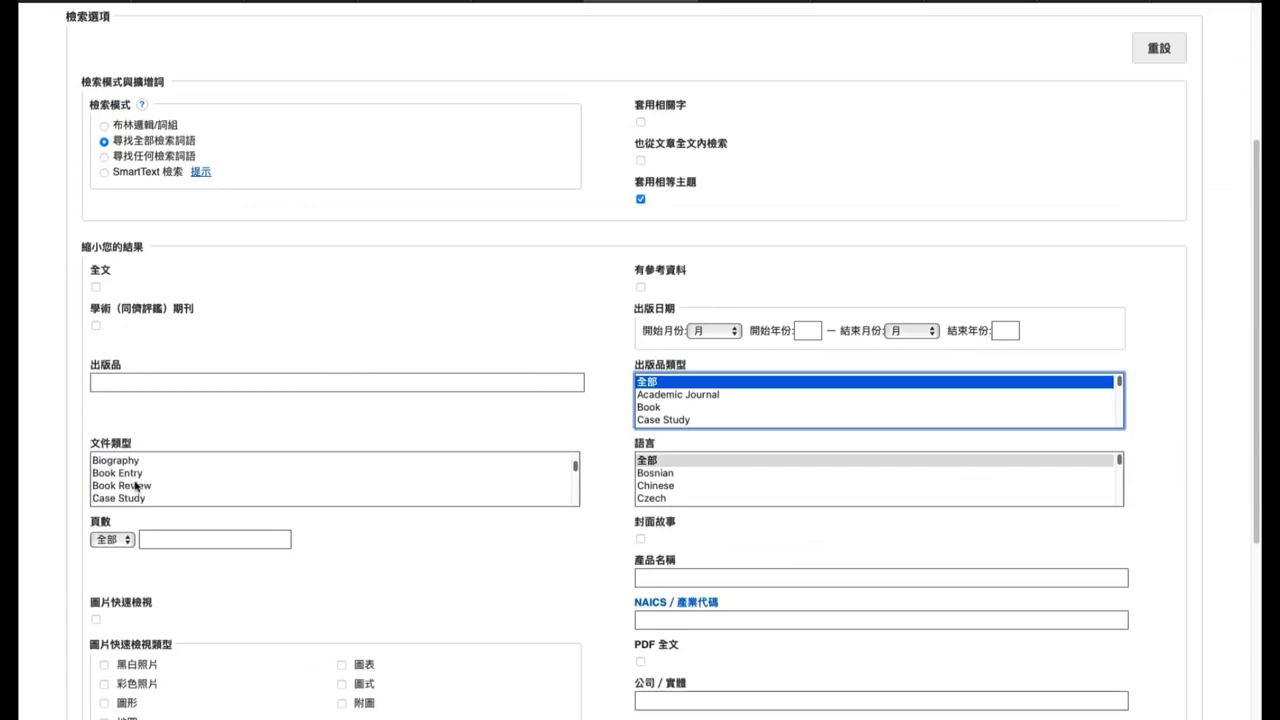
{"action": "left_click", "coordinate": [133, 488]}
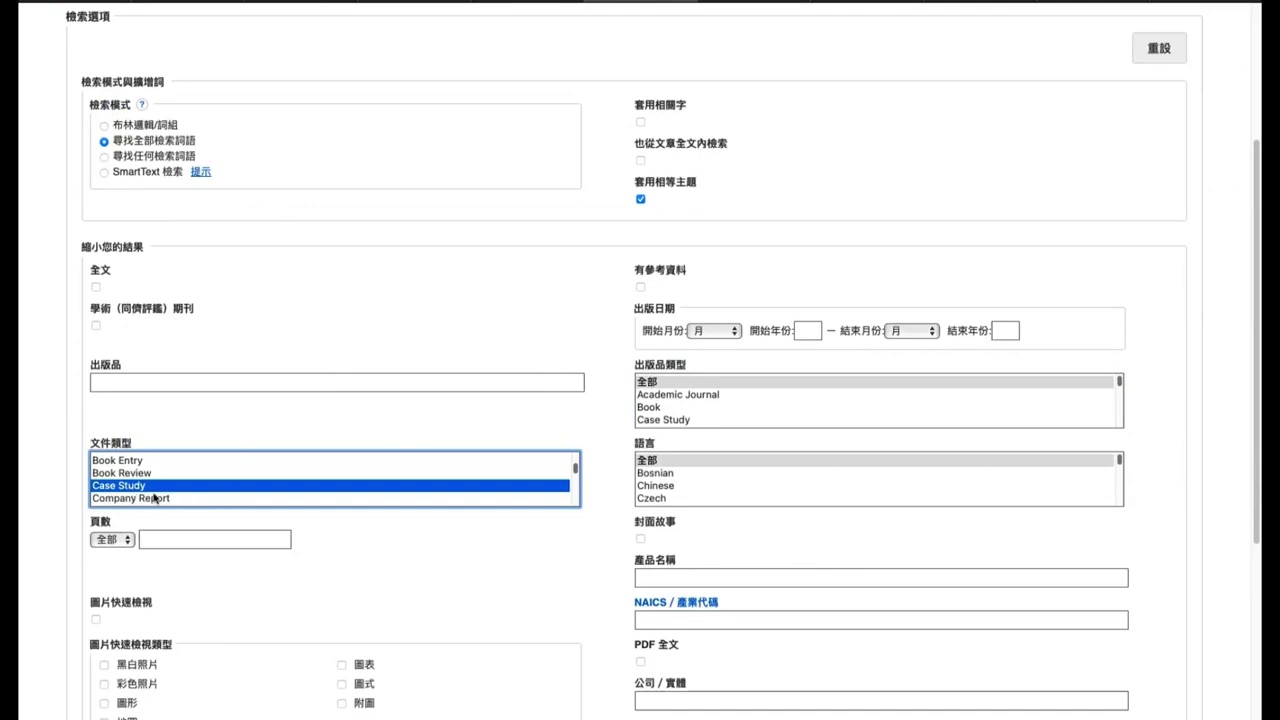
{"action": "scroll", "coordinate": [348, 501], "scroll_direction": "down", "scroll_amount": 1}
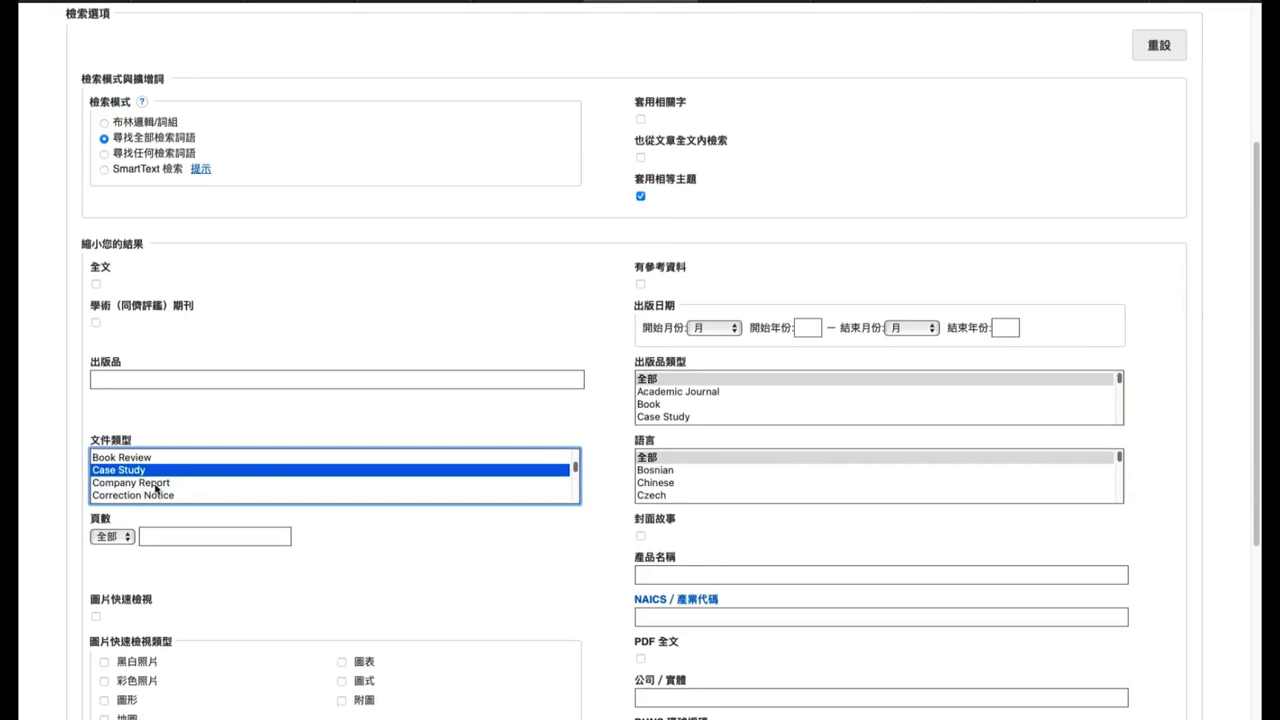
{"action": "scroll", "coordinate": [540, 398], "scroll_direction": "up", "scroll_amount": 3}
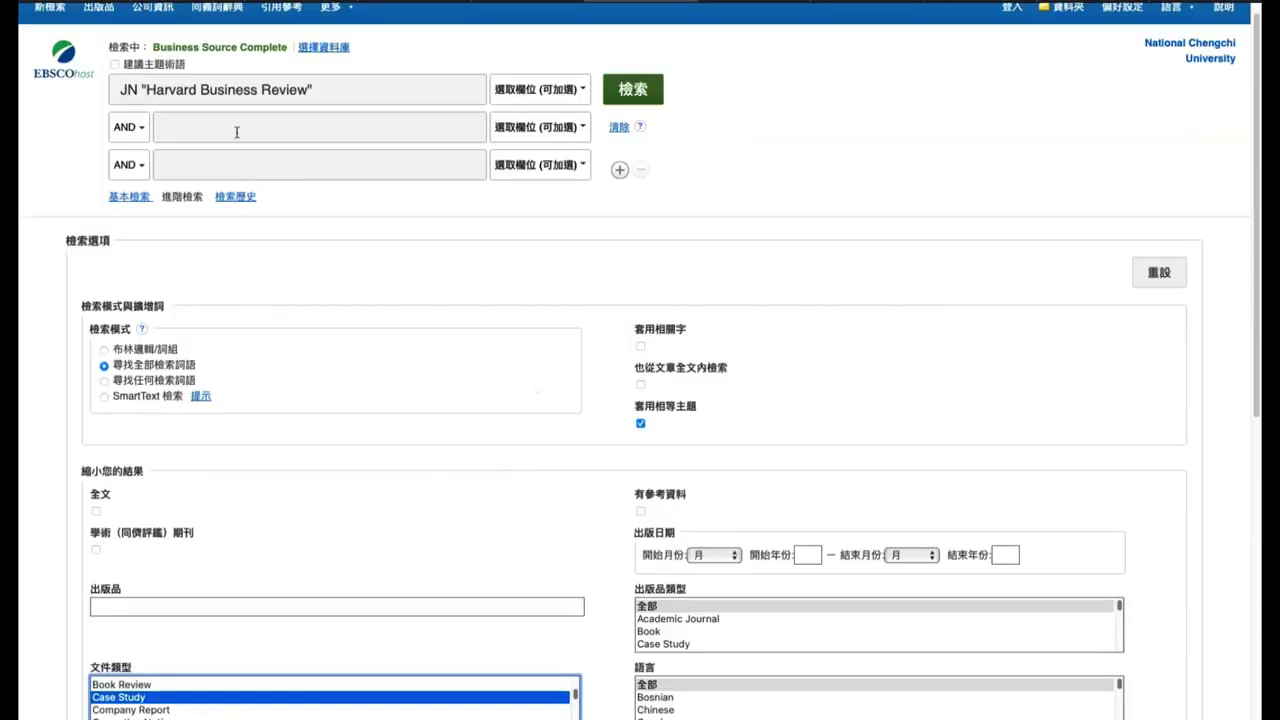
{"action": "left_click", "coordinate": [643, 92]}
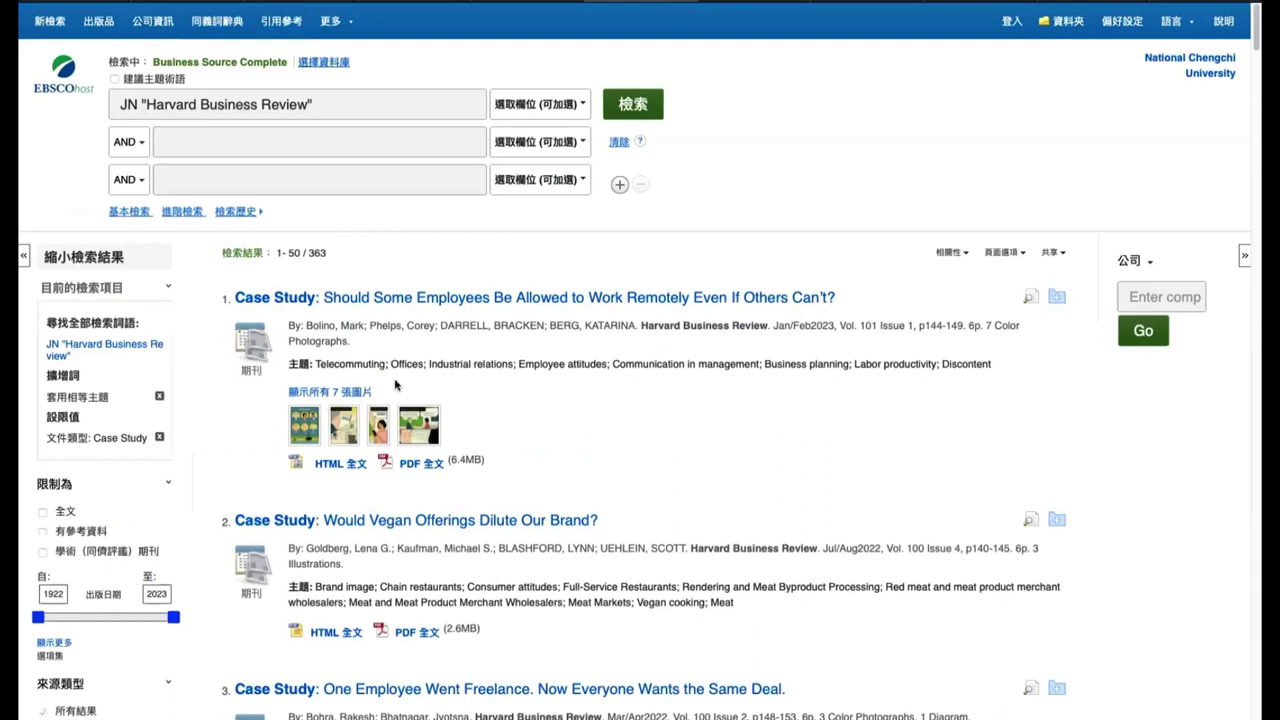
Look over the case study results and highlight the Harvard Business Review source name in the first one
{"action": "scroll", "coordinate": [380, 390], "scroll_direction": "down", "scroll_amount": 1}
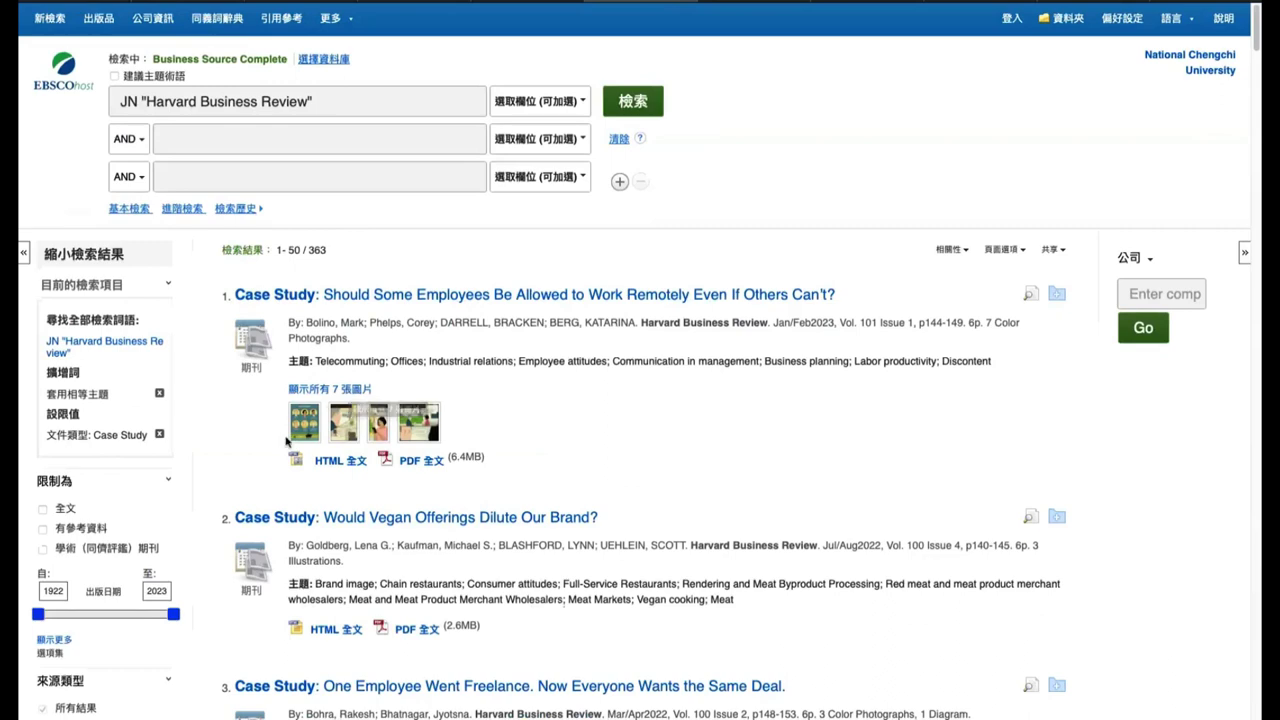
{"action": "scroll", "coordinate": [425, 353], "scroll_direction": "down", "scroll_amount": 2}
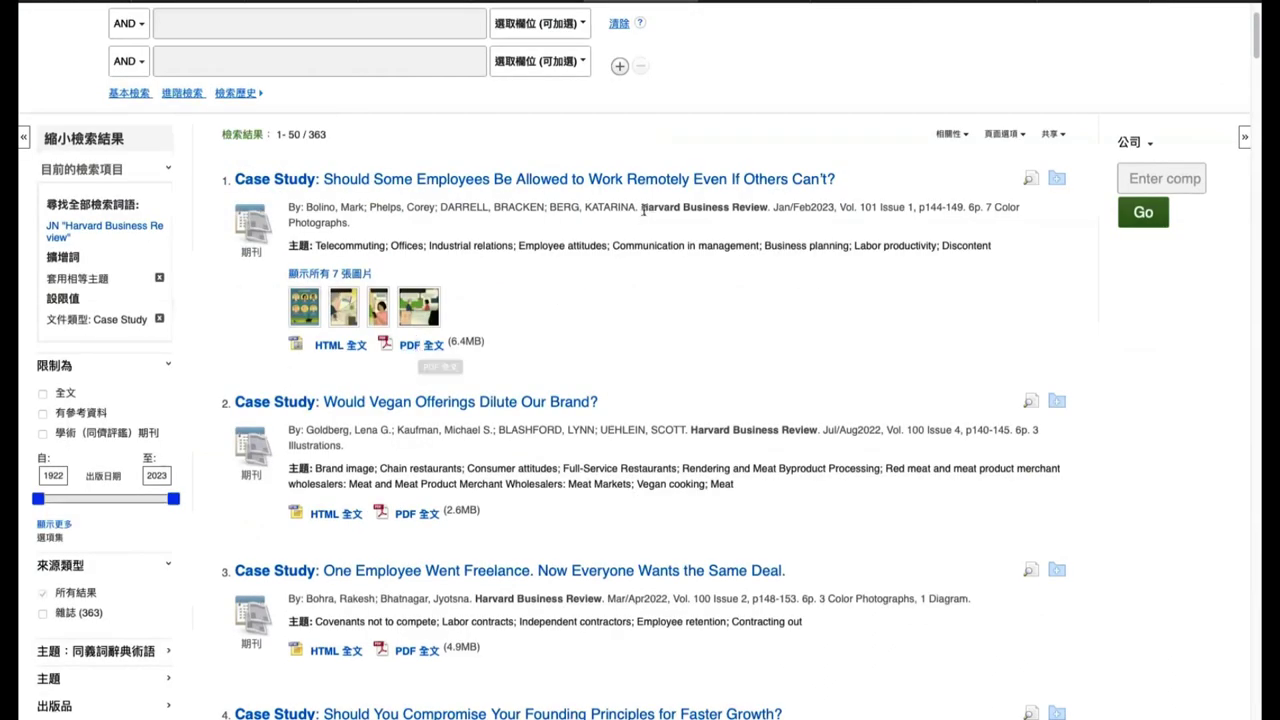
{"action": "left_click_drag", "start_coordinate": [641, 207], "coordinate": [768, 207]}
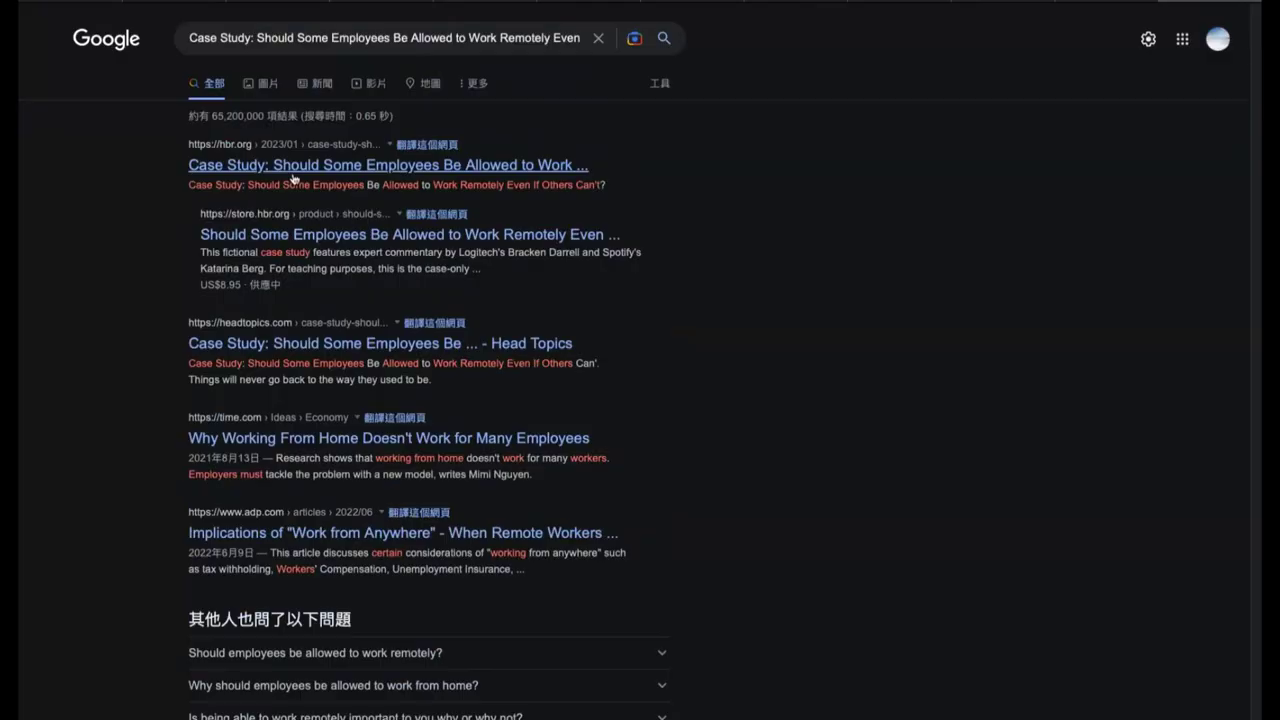
Open the hbr.org result for the remote-work case study from the Google results, and browse the remaining Google results
{"action": "left_click", "coordinate": [295, 168]}
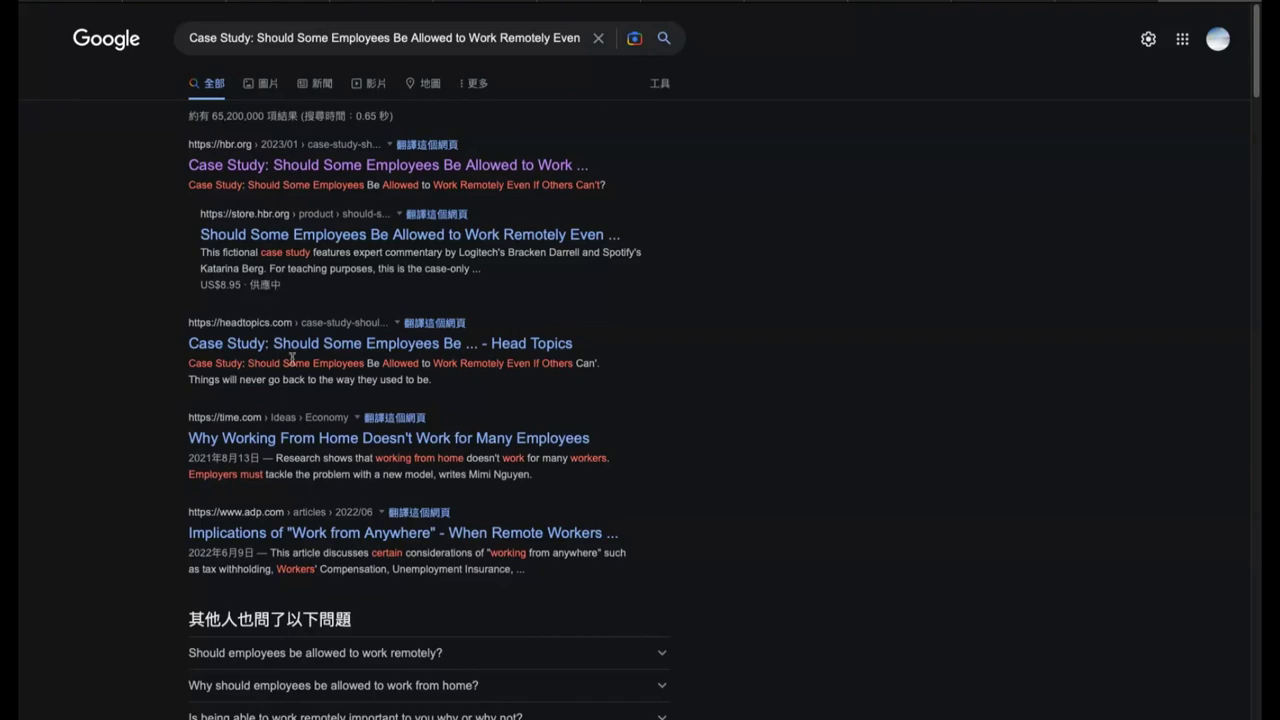
{"action": "scroll", "coordinate": [279, 385], "scroll_direction": "down", "scroll_amount": 4}
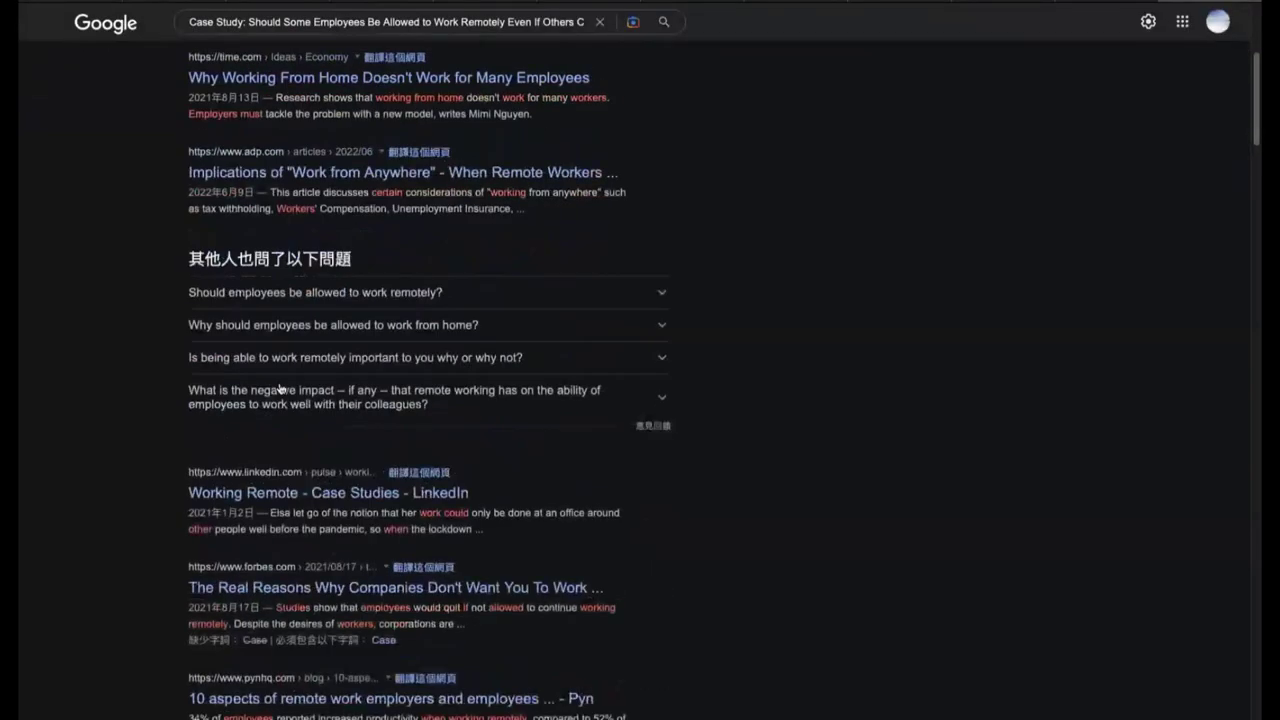
{"action": "scroll", "coordinate": [279, 388], "scroll_direction": "down", "scroll_amount": 1}
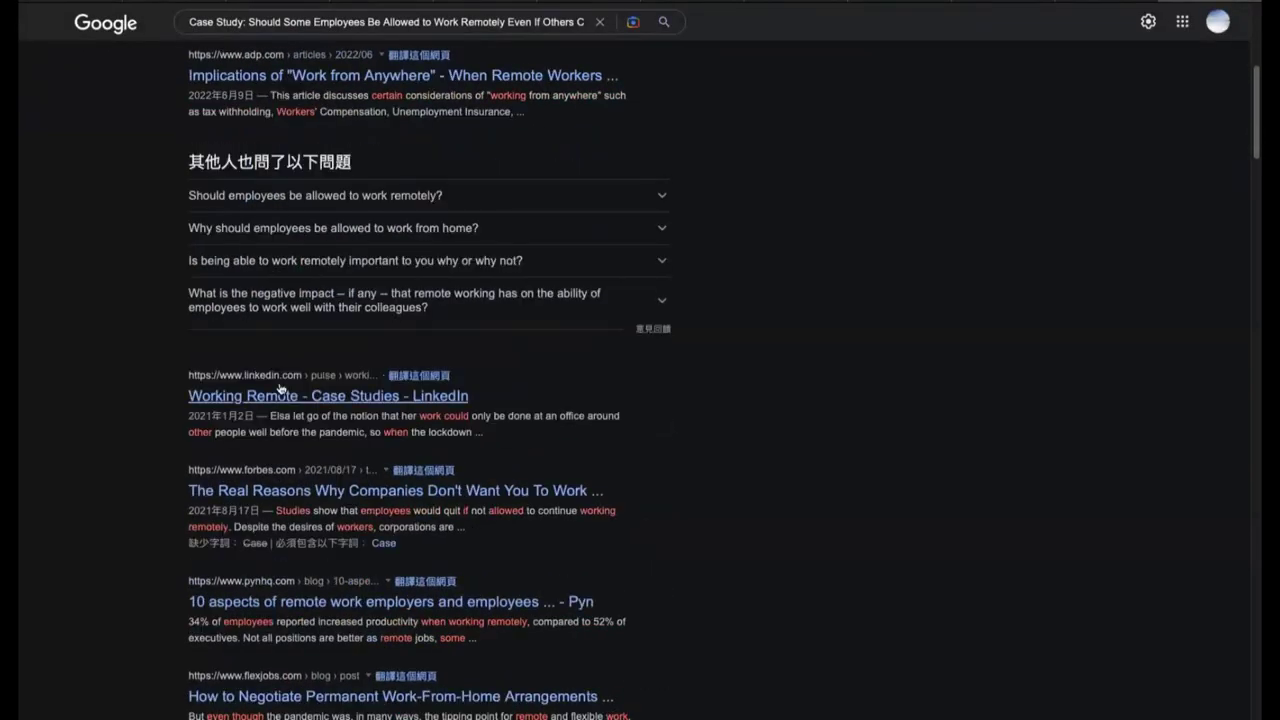
{"action": "scroll", "coordinate": [279, 388], "scroll_direction": "down", "scroll_amount": 2}
{"action": "scroll", "coordinate": [281, 386], "scroll_direction": "down", "scroll_amount": 1}
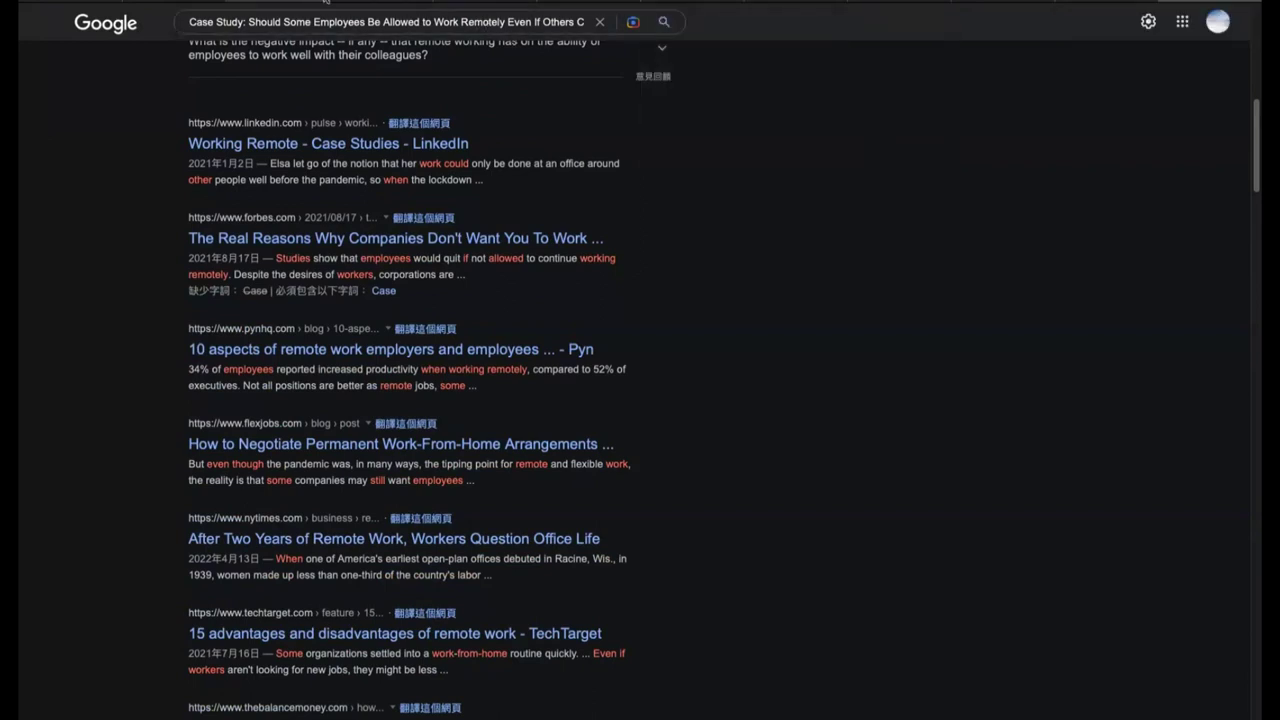
Switch back to the EBSCOhost results and view the PDF full text of "Case Study: Would Vegan Offerings Dilute Our Brand?"
{"action": "left_click", "coordinate": [570, 0]}
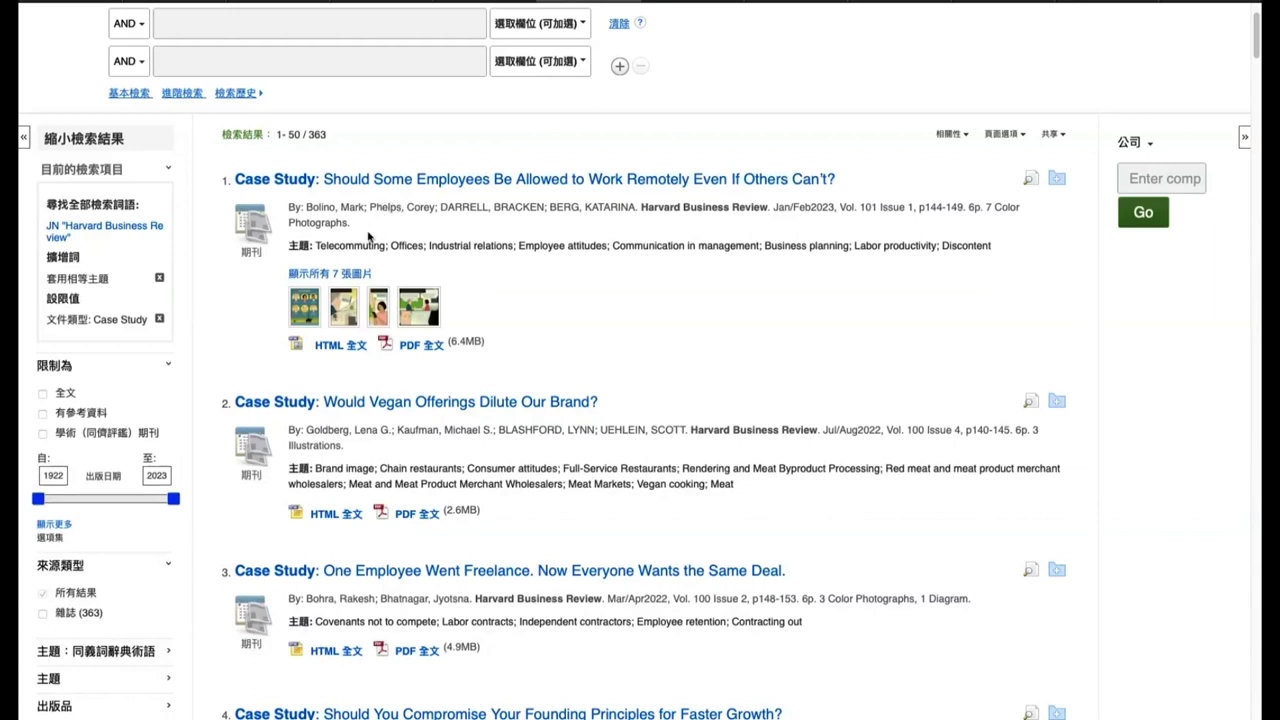
{"action": "scroll", "coordinate": [368, 235], "scroll_direction": "up", "scroll_amount": 3}
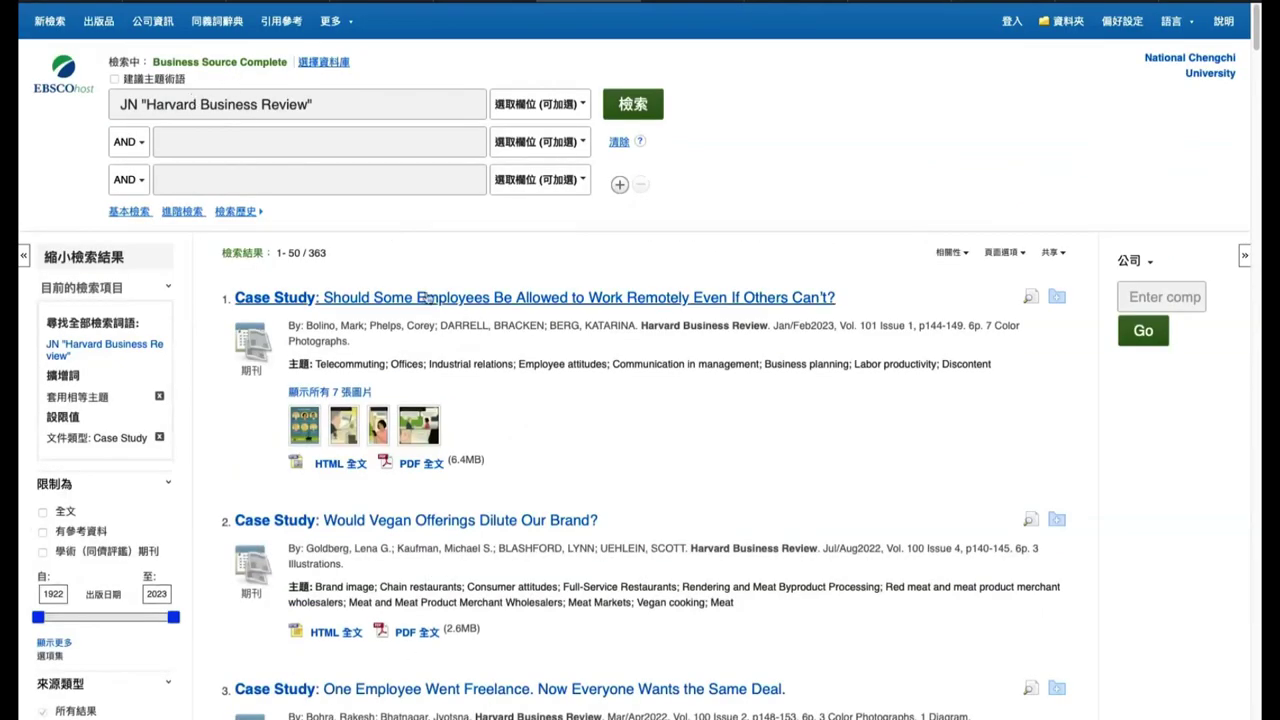
{"action": "scroll", "coordinate": [423, 480], "scroll_direction": "down", "scroll_amount": 1}
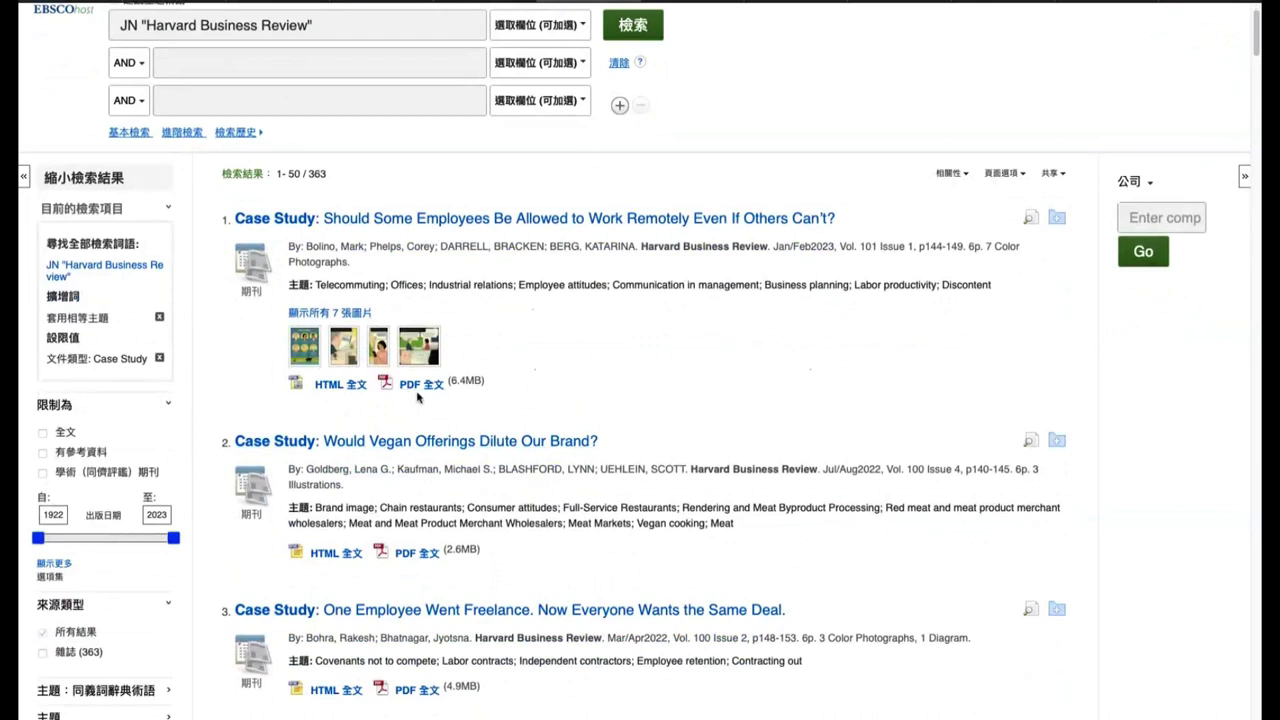
{"action": "left_click", "coordinate": [426, 554]}
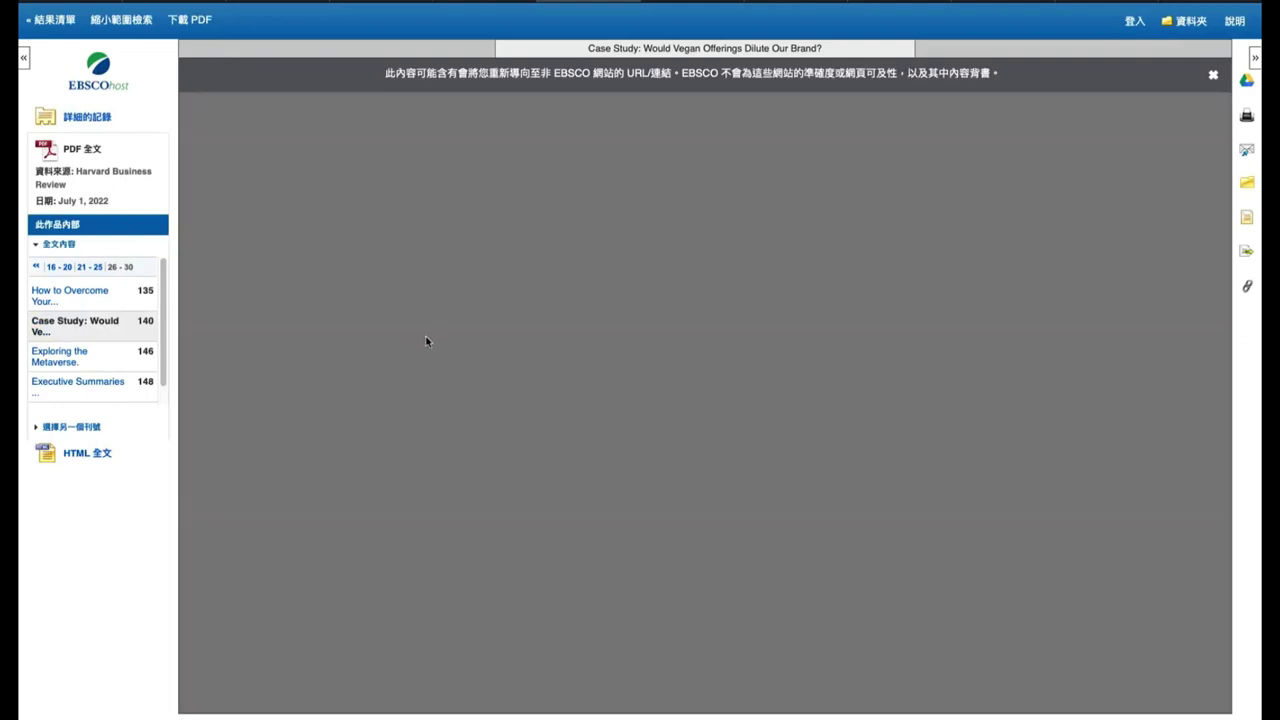
{"action": "scroll", "coordinate": [433, 337], "scroll_direction": "down", "scroll_amount": 2}
{"action": "scroll", "coordinate": [433, 333], "scroll_direction": "down", "scroll_amount": 5}
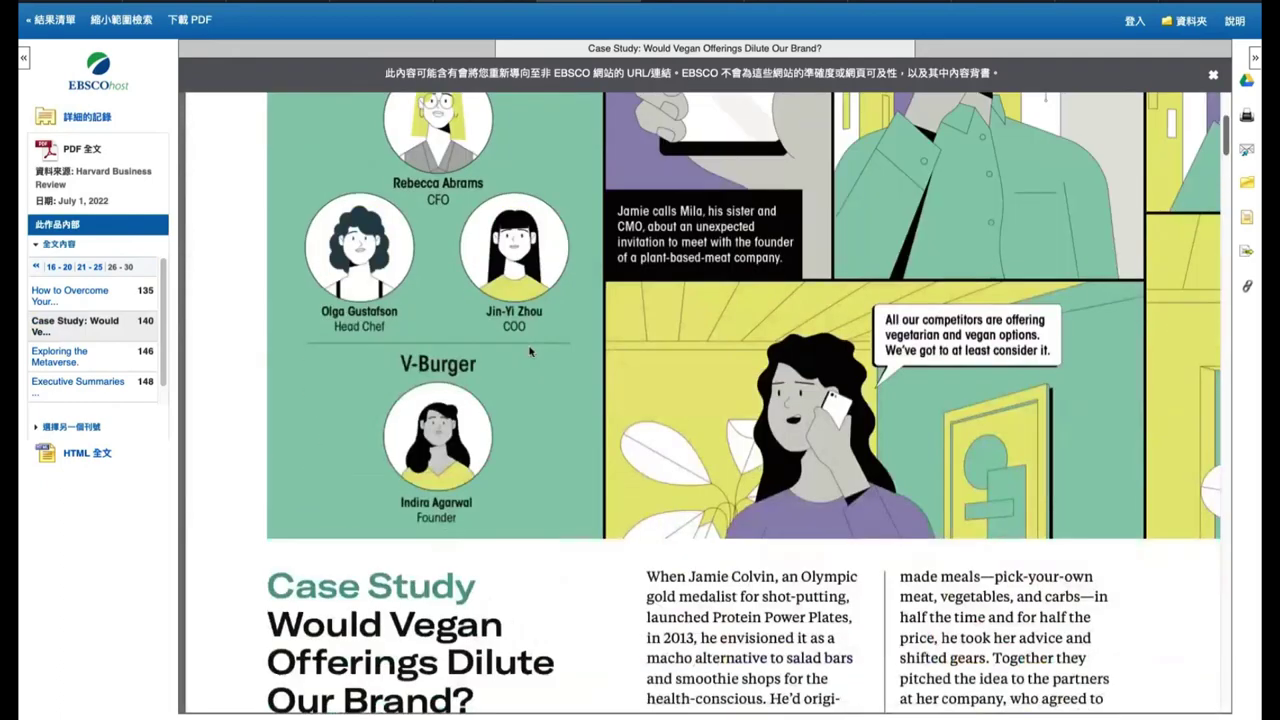
{"action": "scroll", "coordinate": [432, 332], "scroll_direction": "up", "scroll_amount": 7}
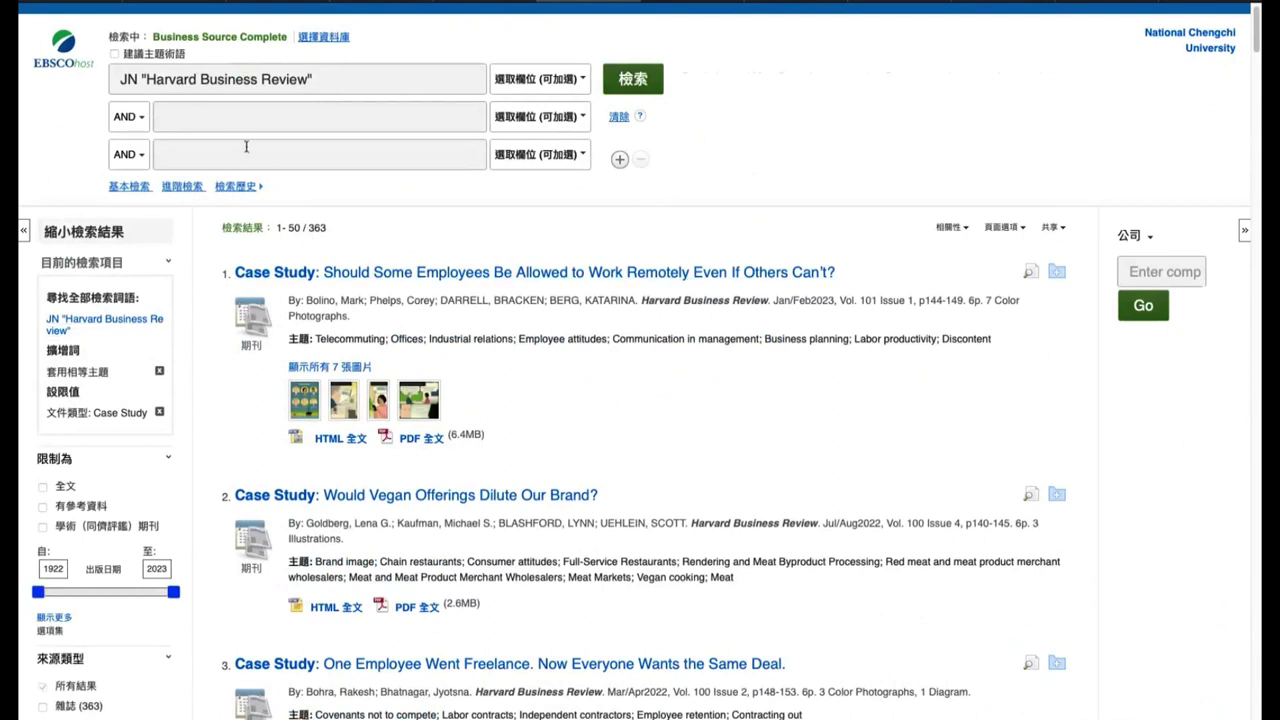
Highlight the database currently being searched, and start a new search with all databases selected
{"action": "scroll", "coordinate": [252, 142], "scroll_direction": "up", "scroll_amount": 1}
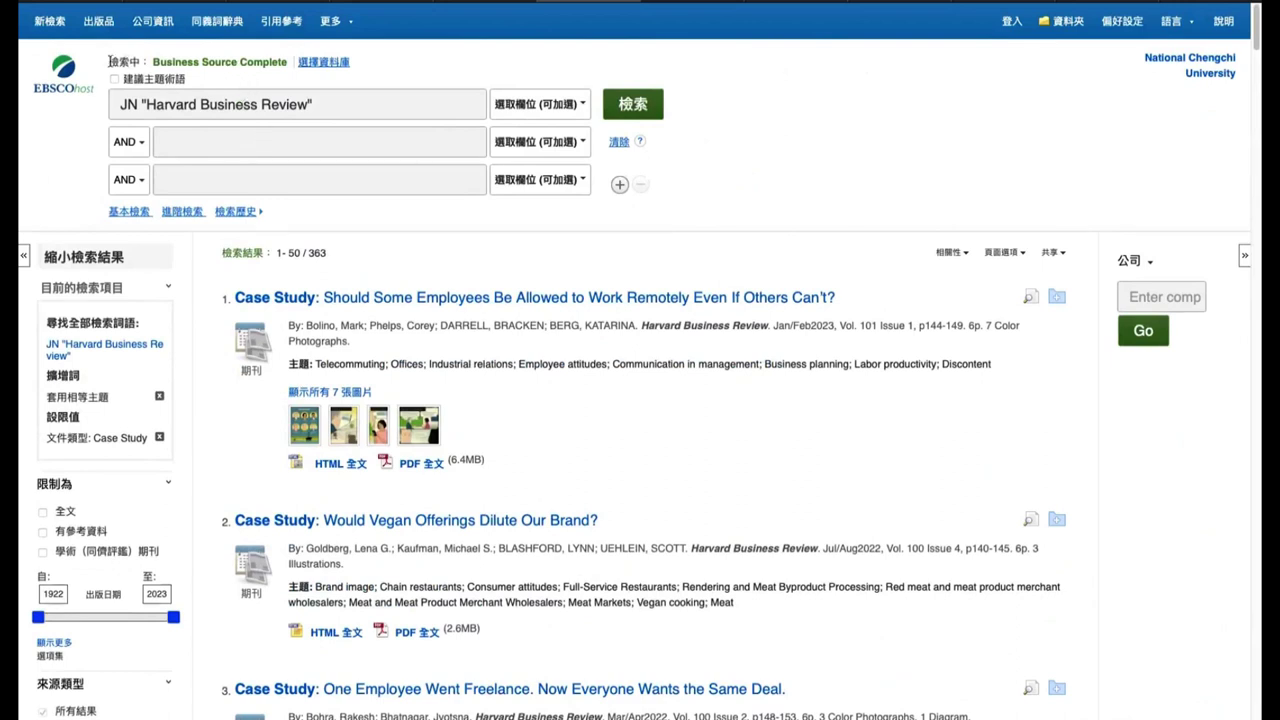
{"action": "triple_click", "coordinate": [263, 56]}
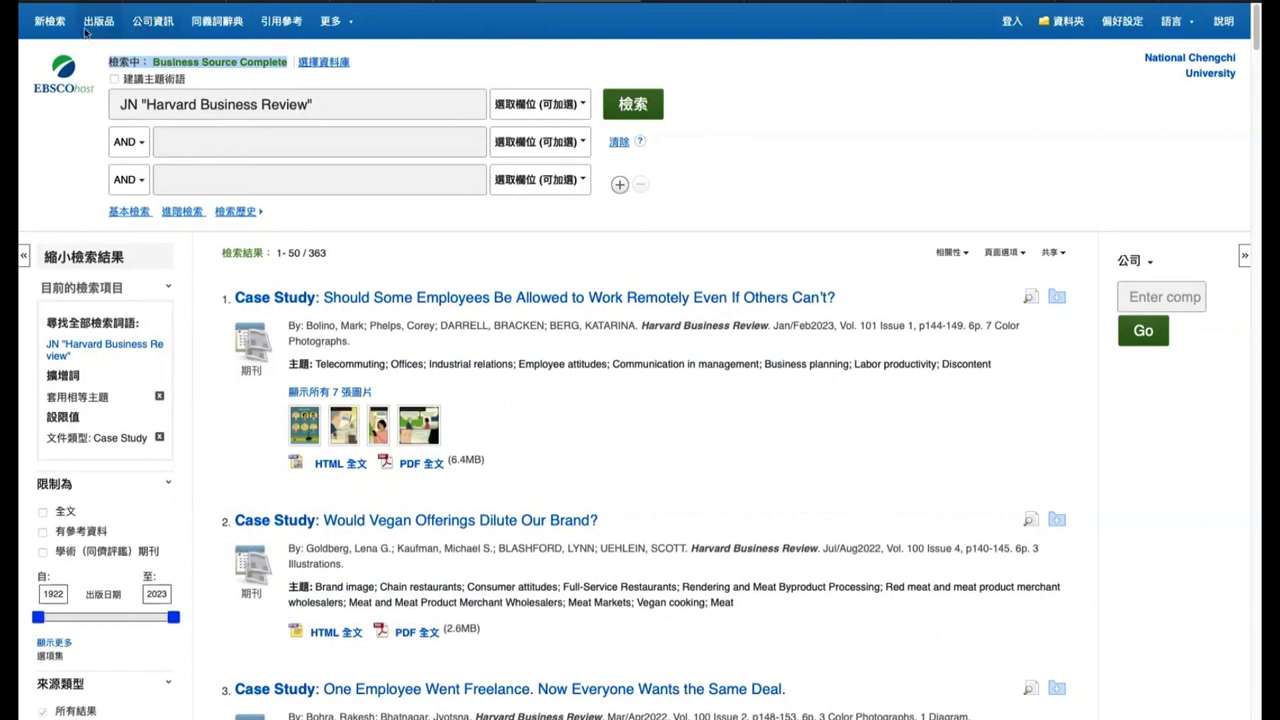
{"action": "left_click", "coordinate": [55, 22]}
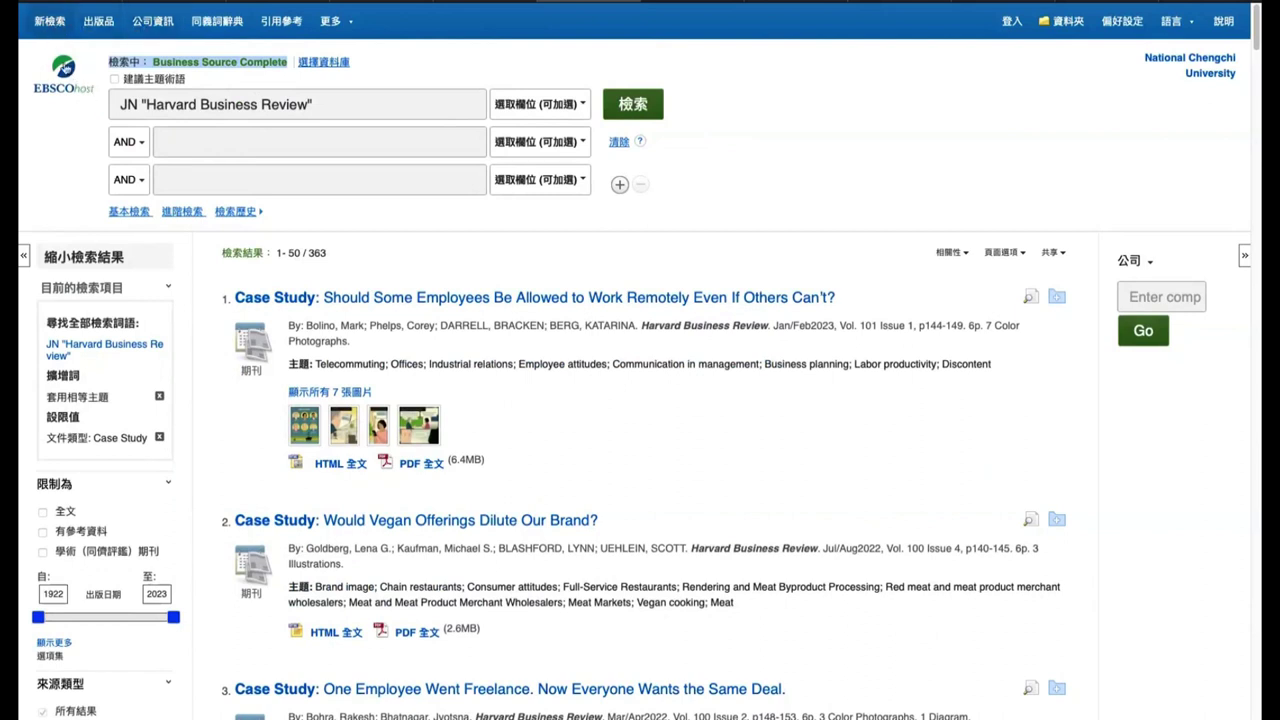
{"action": "left_click", "coordinate": [321, 62]}
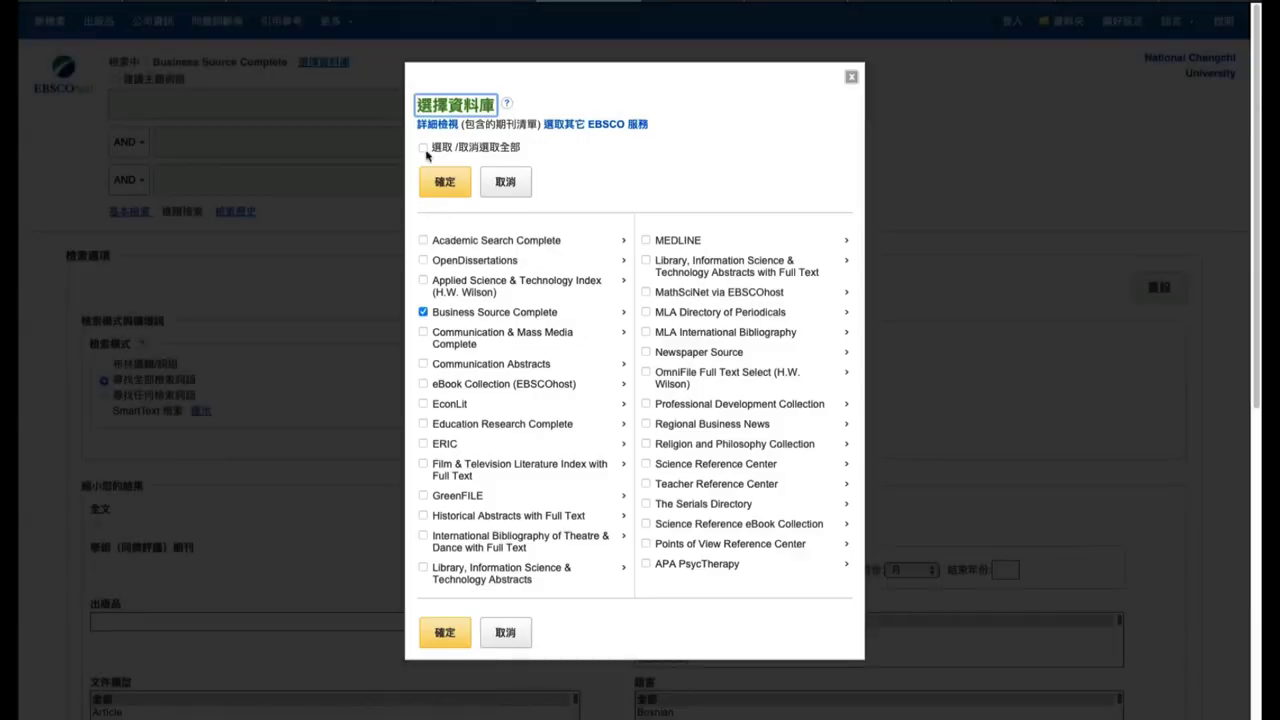
{"action": "left_click", "coordinate": [423, 148]}
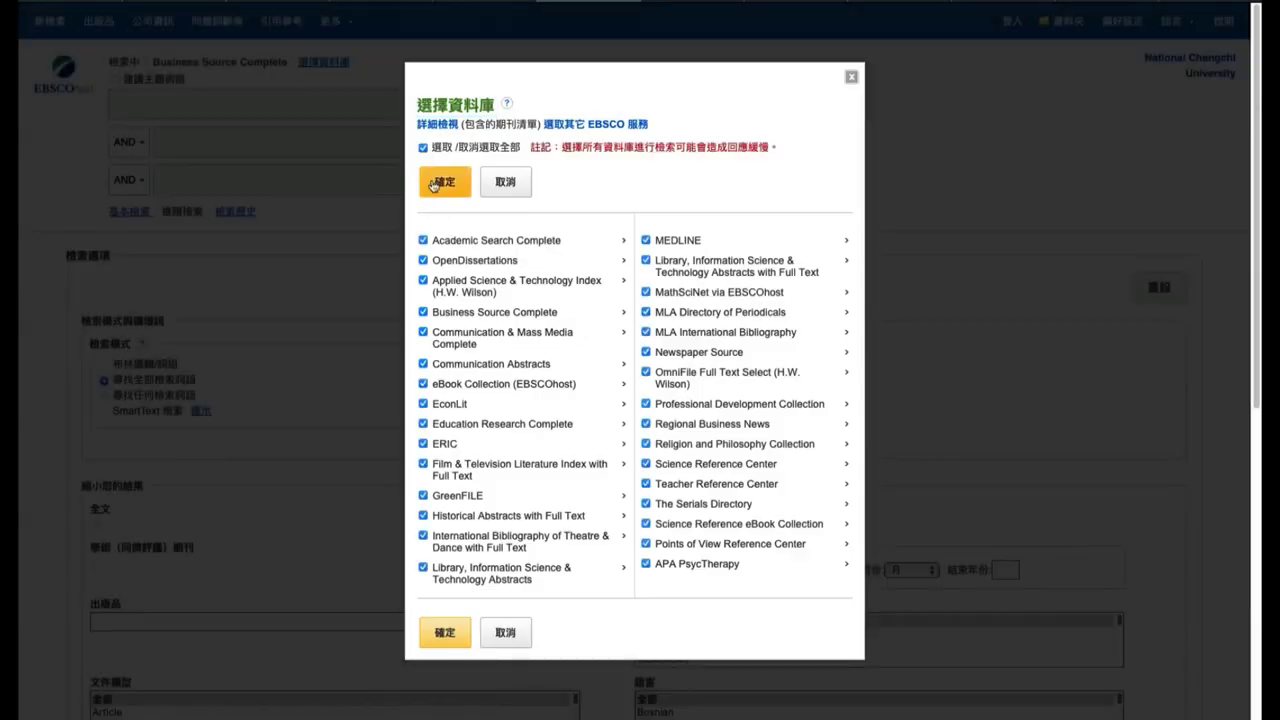
{"action": "left_click", "coordinate": [434, 184]}
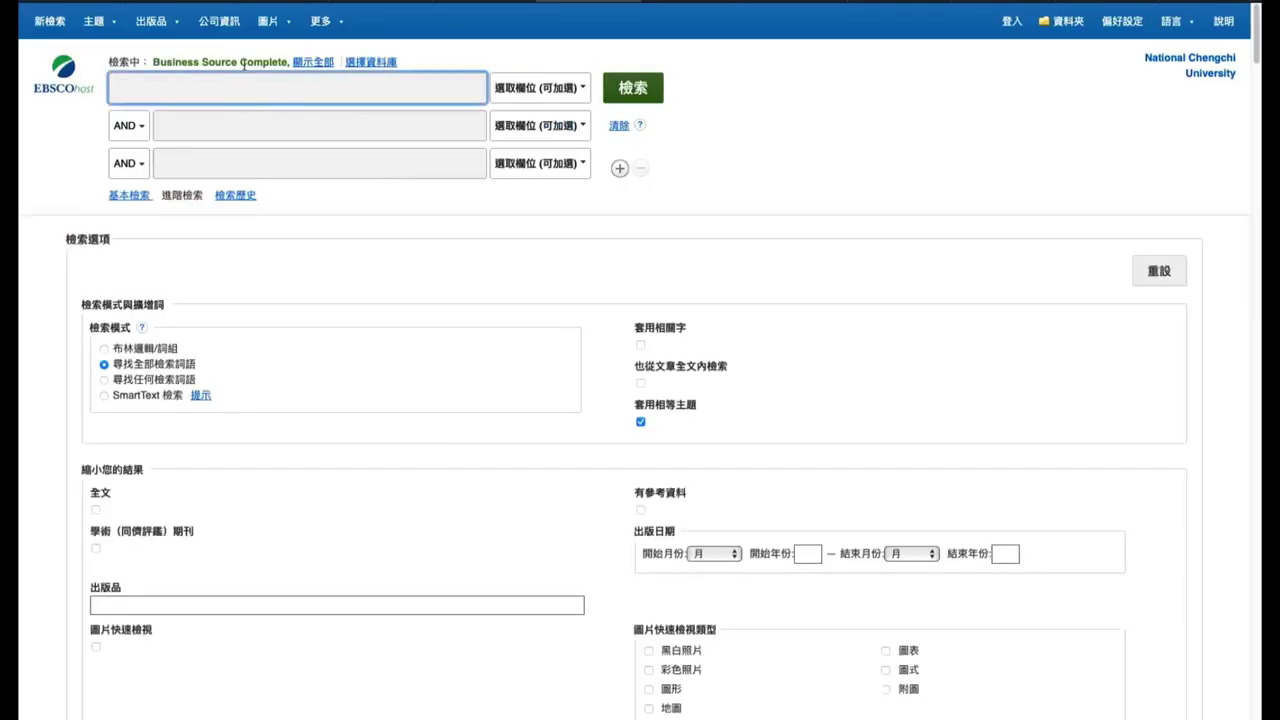
Open the company information (公司資訊) search and examine its limiters and search field choices
{"action": "mouse_move", "coordinate": [322, 21]}
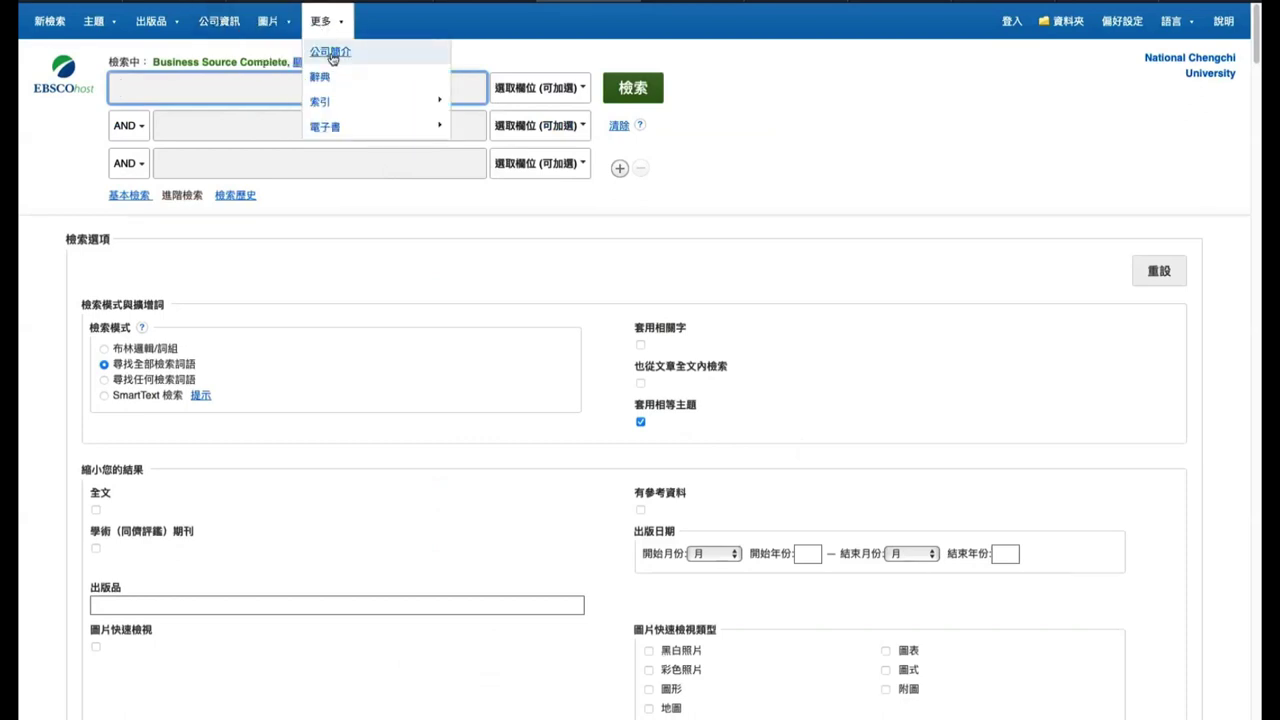
{"action": "left_click", "coordinate": [224, 26]}
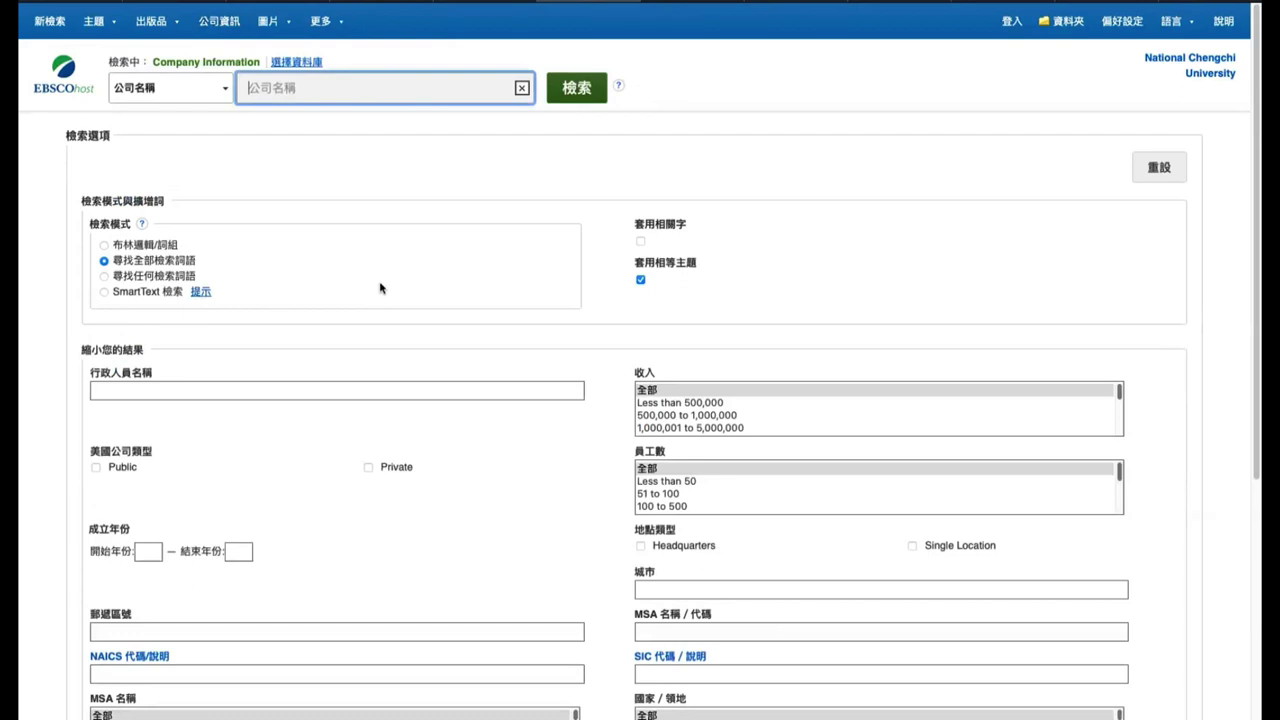
{"action": "scroll", "coordinate": [578, 324], "scroll_direction": "down", "scroll_amount": 4}
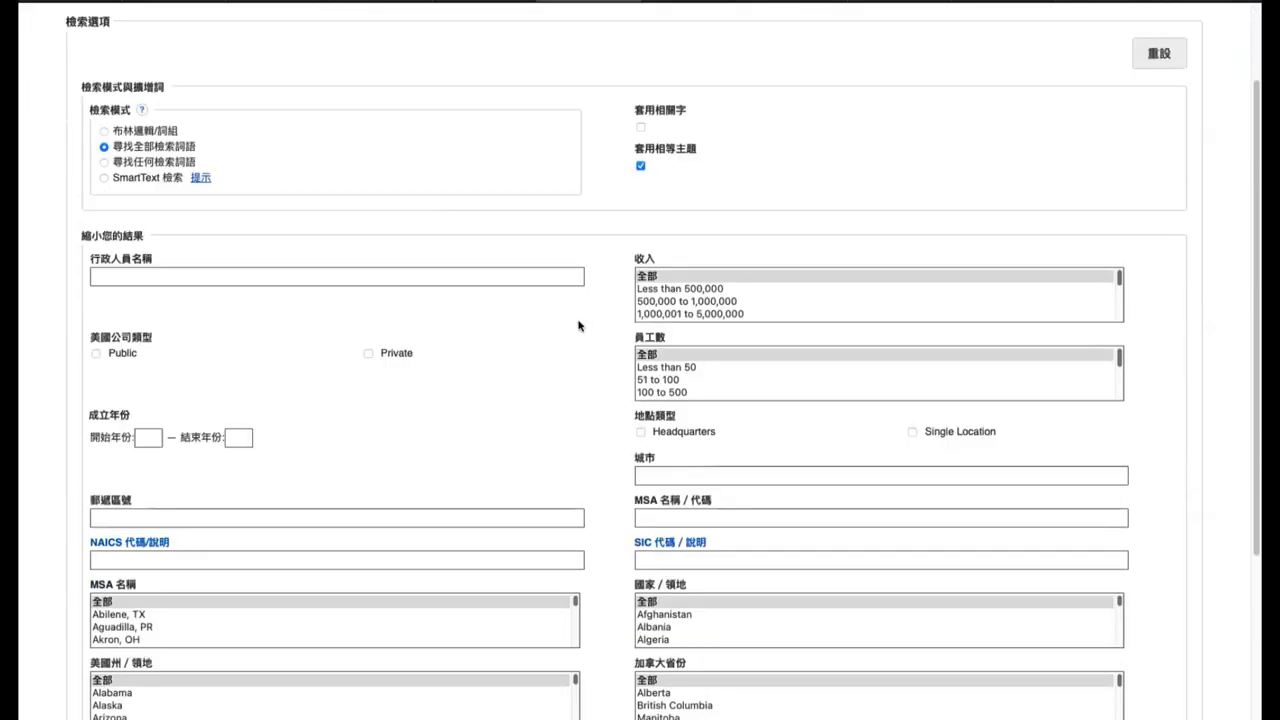
{"action": "scroll", "coordinate": [578, 324], "scroll_direction": "up", "scroll_amount": 4}
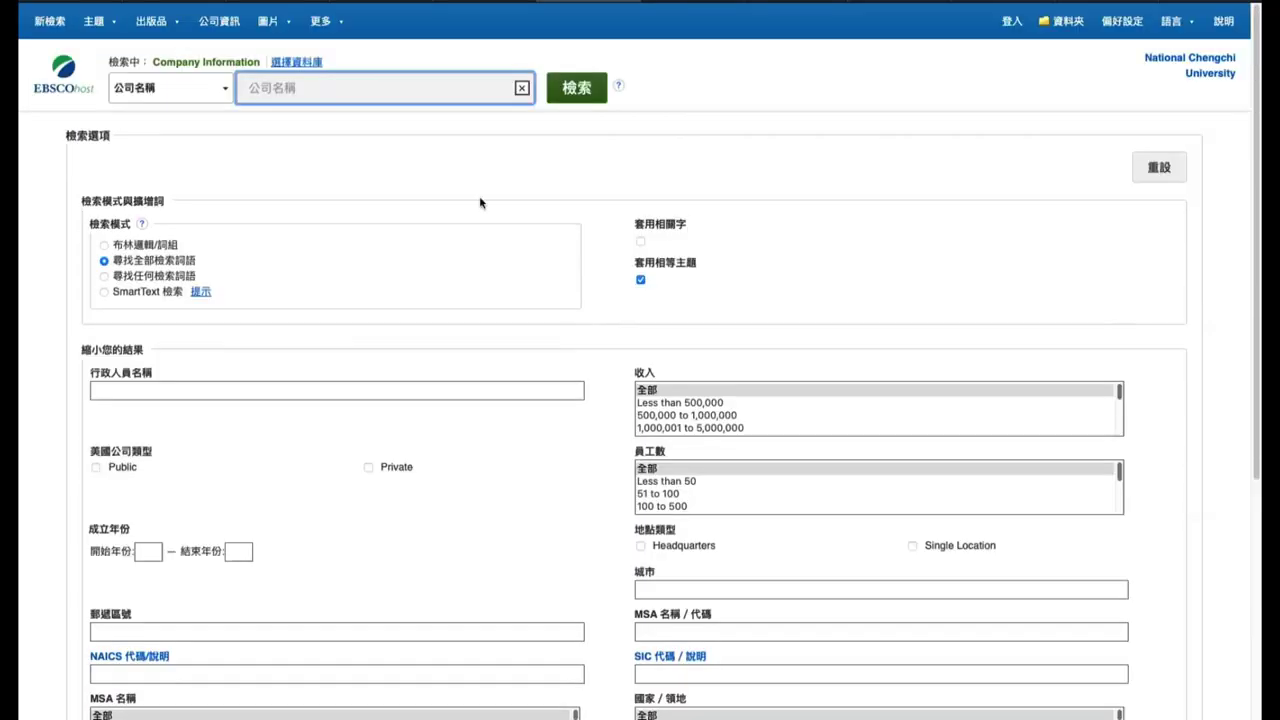
{"action": "left_click", "coordinate": [210, 96]}
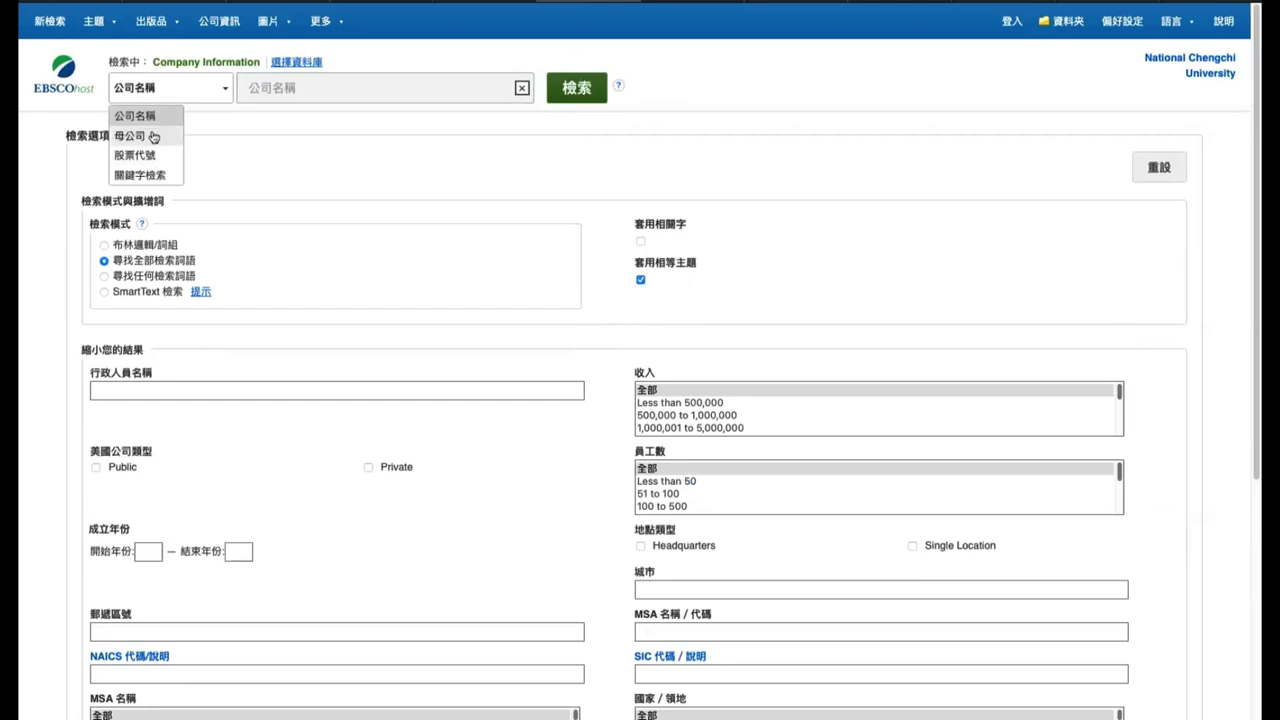
Search company names for "meta" and open the Meta Platforms, Inc. (META) record
{"action": "left_click", "coordinate": [342, 87]}
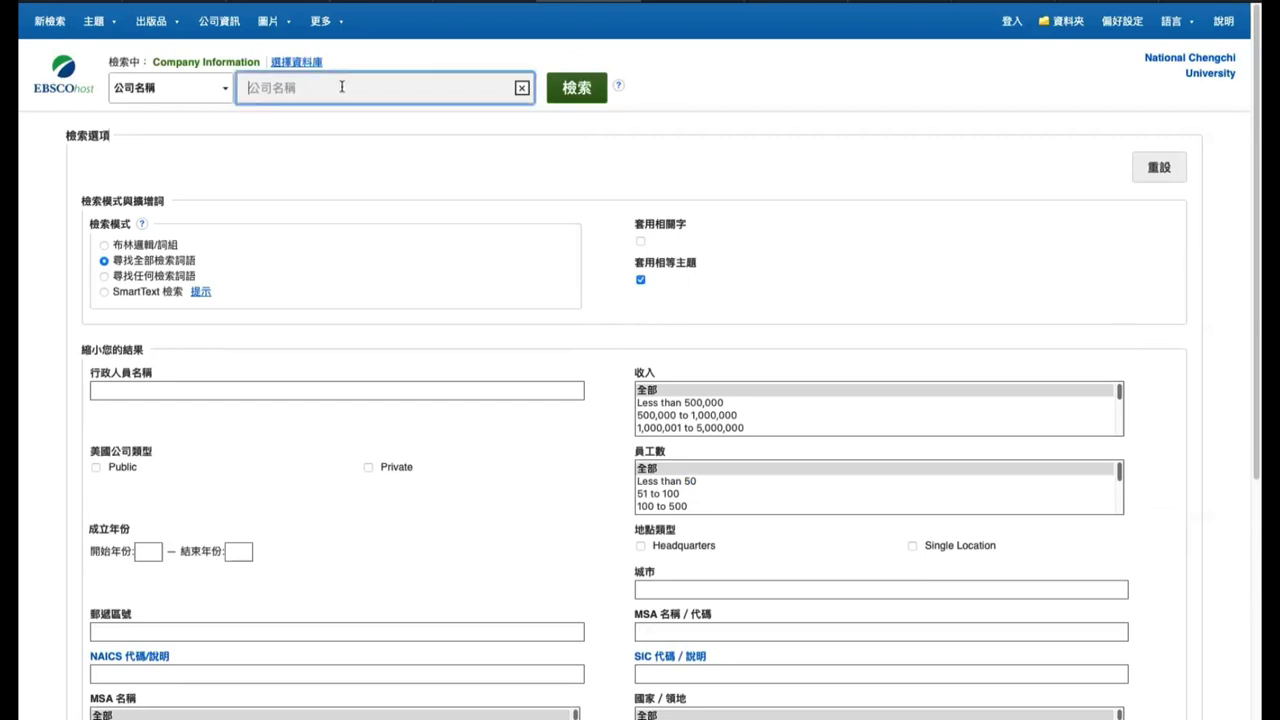
{"action": "type", "text": "j"}
{"action": "key", "text": "BackSpace"}
{"action": "type", "text": "meta"}
{"action": "key", "text": "Return"}
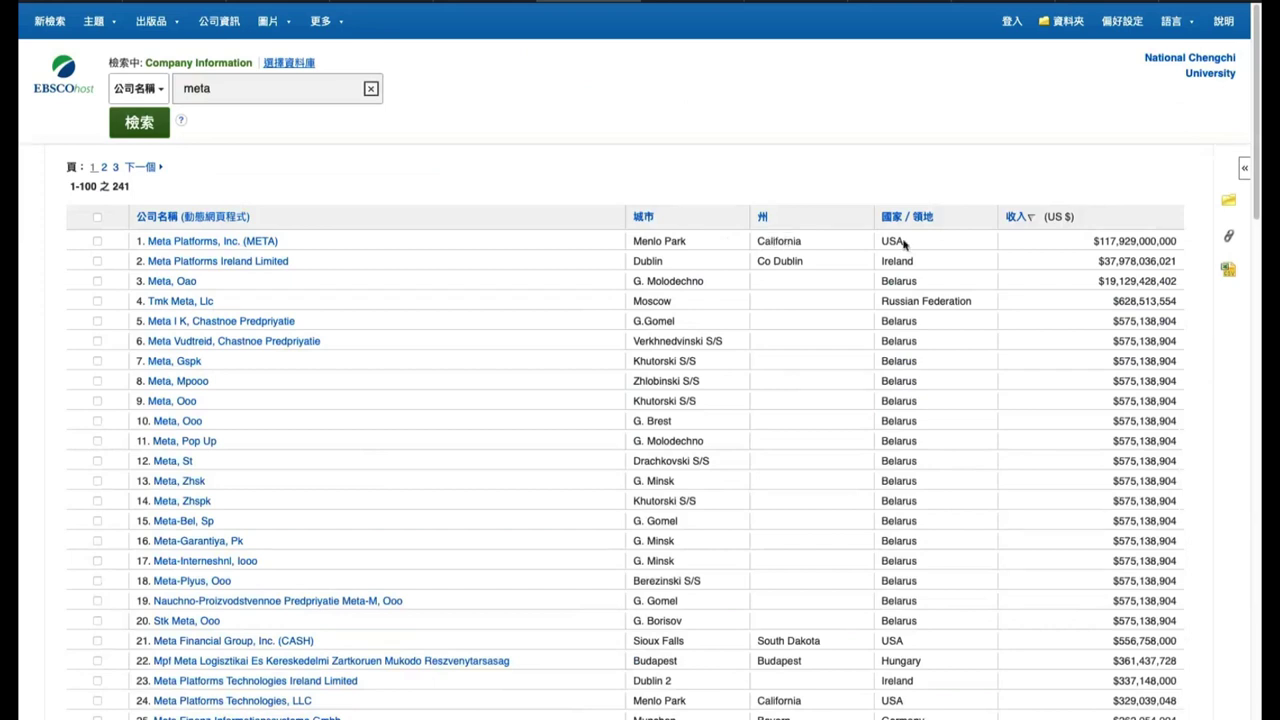
{"action": "left_click", "coordinate": [238, 244]}
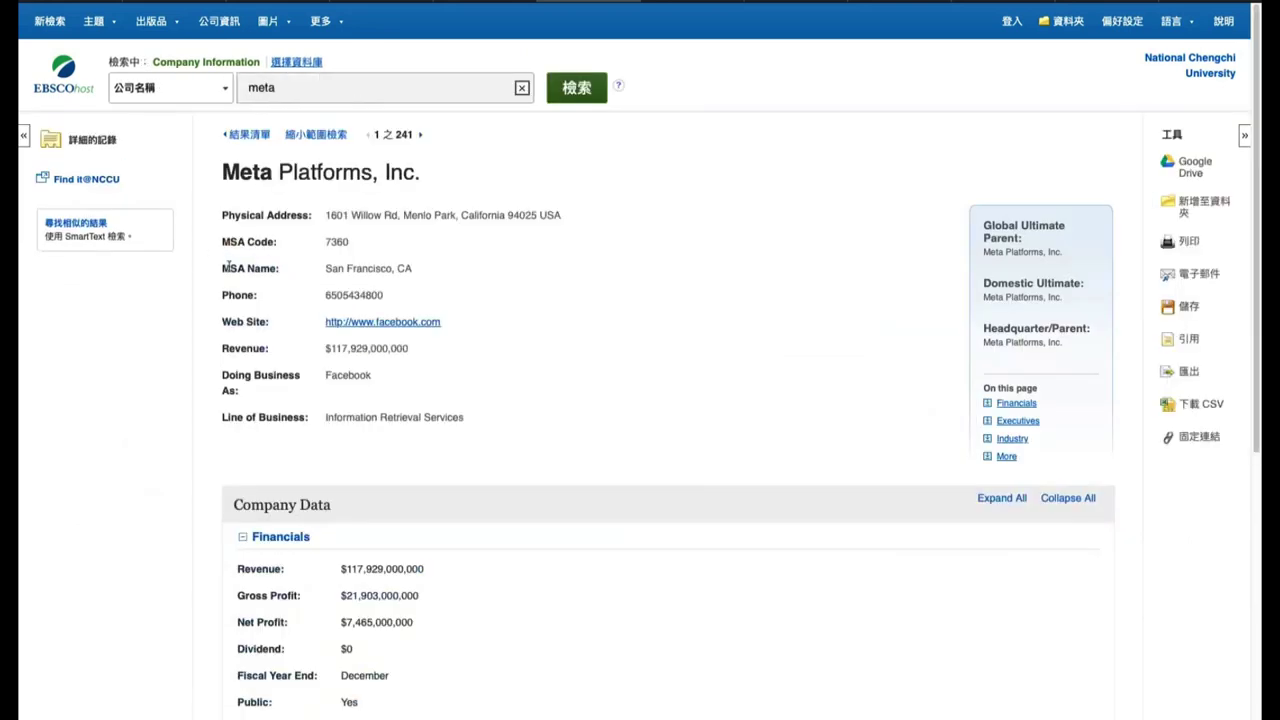
Review the company's Financials data and expand its Executives and Industry sections
{"action": "scroll", "coordinate": [396, 281], "scroll_direction": "down", "scroll_amount": 5}
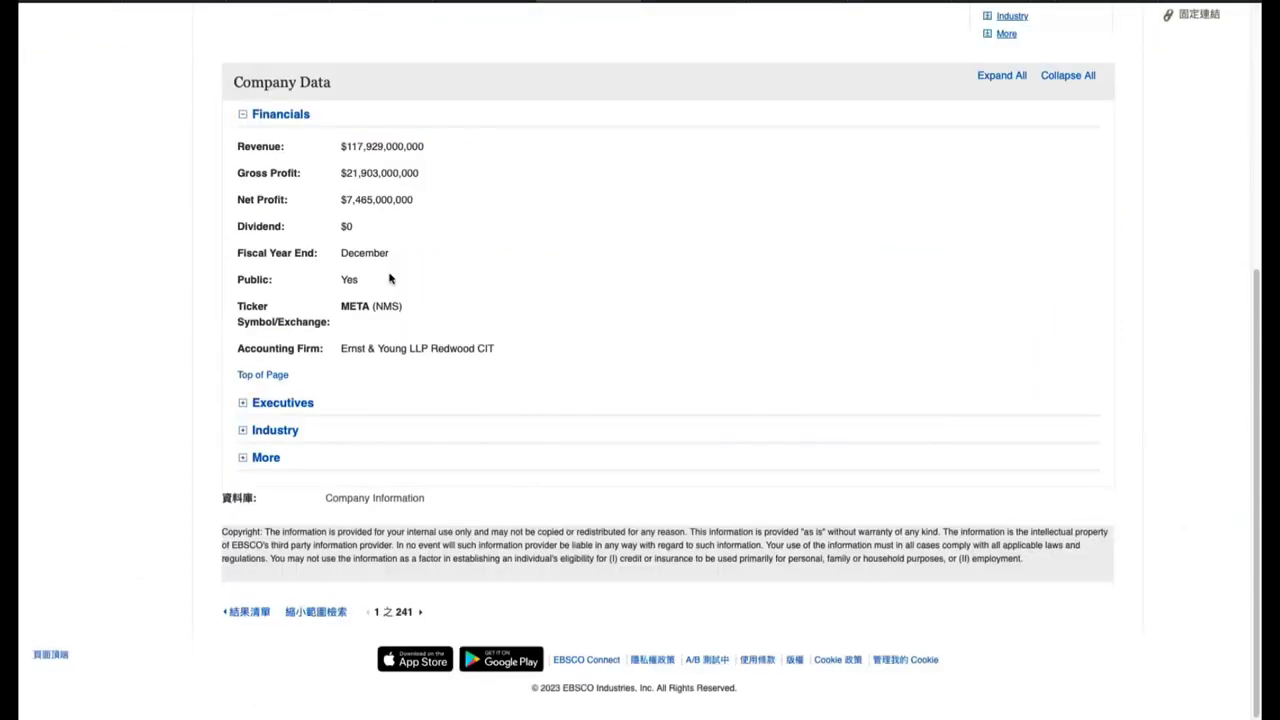
{"action": "left_click", "coordinate": [244, 404]}
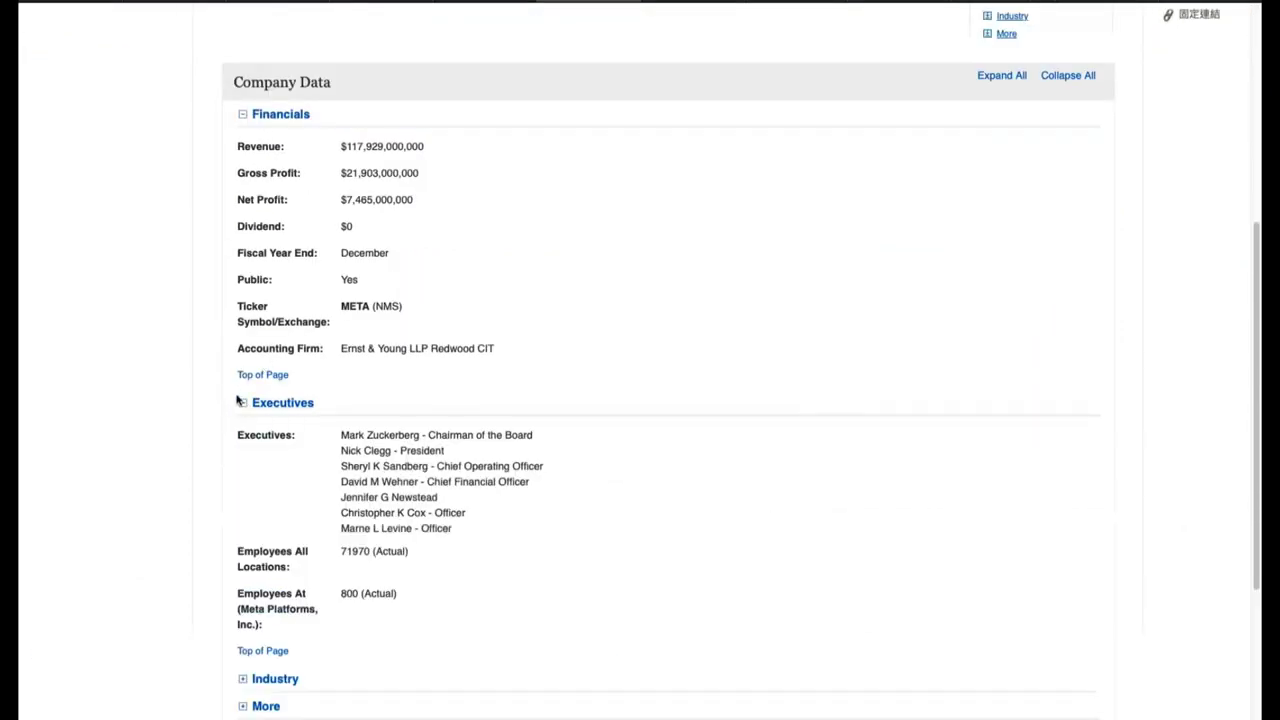
{"action": "scroll", "coordinate": [244, 408], "scroll_direction": "down", "scroll_amount": 2}
{"action": "left_click", "coordinate": [243, 552]}
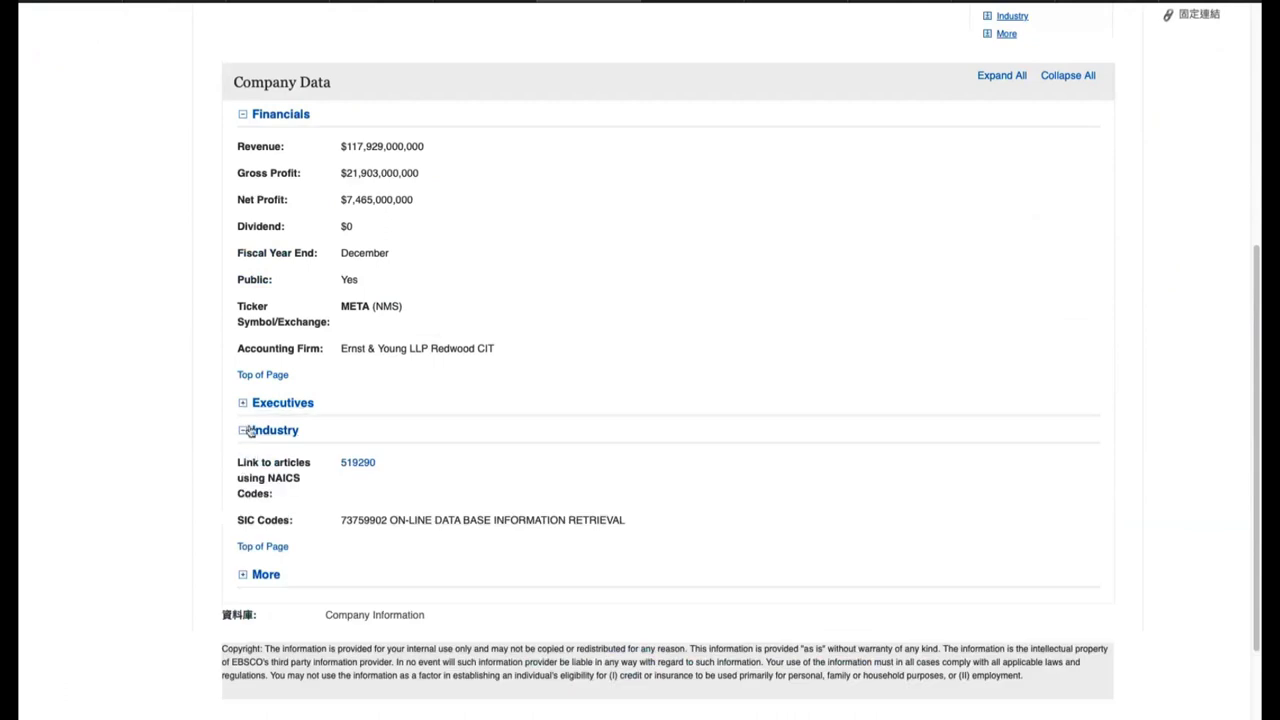
Expand the Executives section of the Meta Platforms, Inc. record and return to the company result list
{"action": "left_click", "coordinate": [244, 404]}
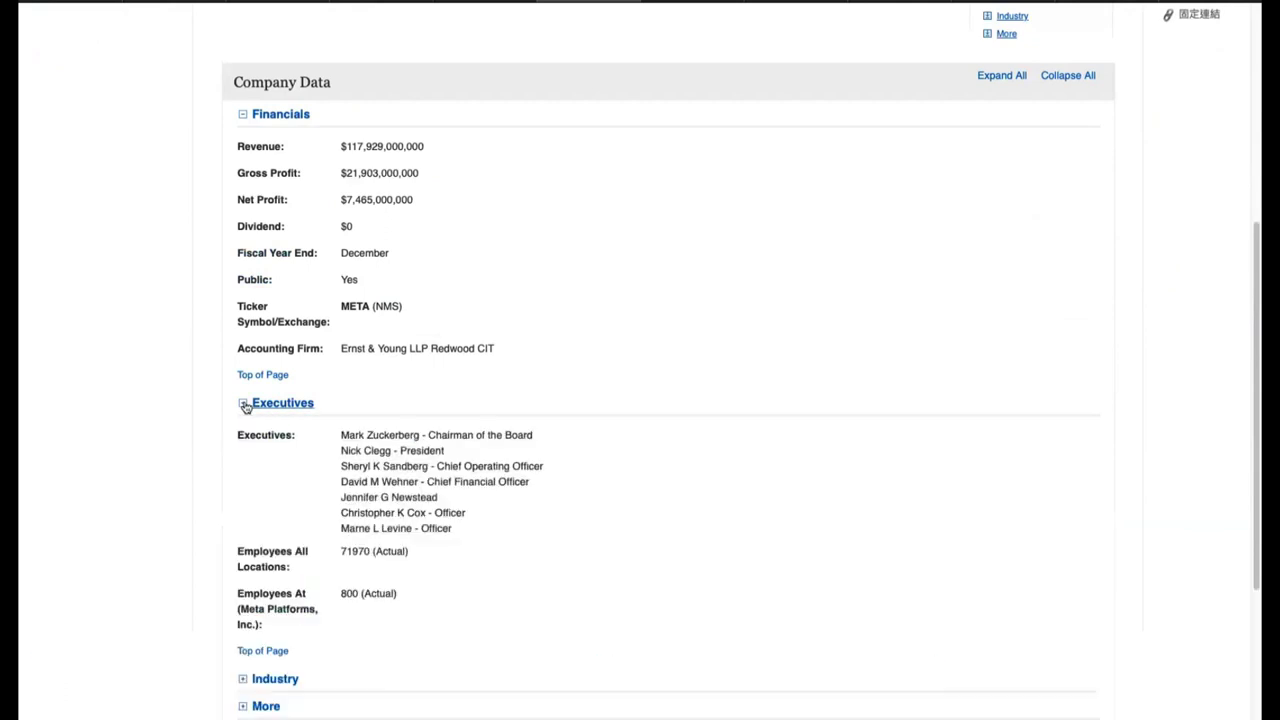
{"action": "scroll", "coordinate": [244, 406], "scroll_direction": "up", "scroll_amount": 5}
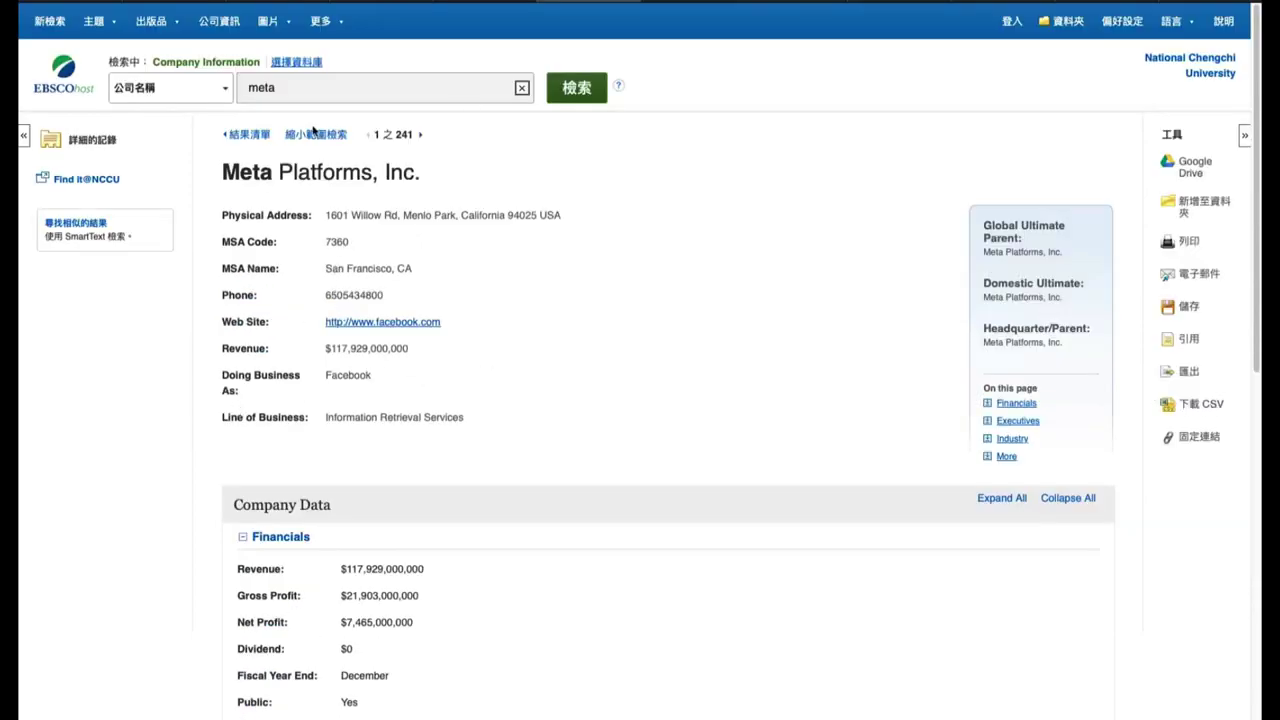
{"action": "left_click", "coordinate": [241, 137]}
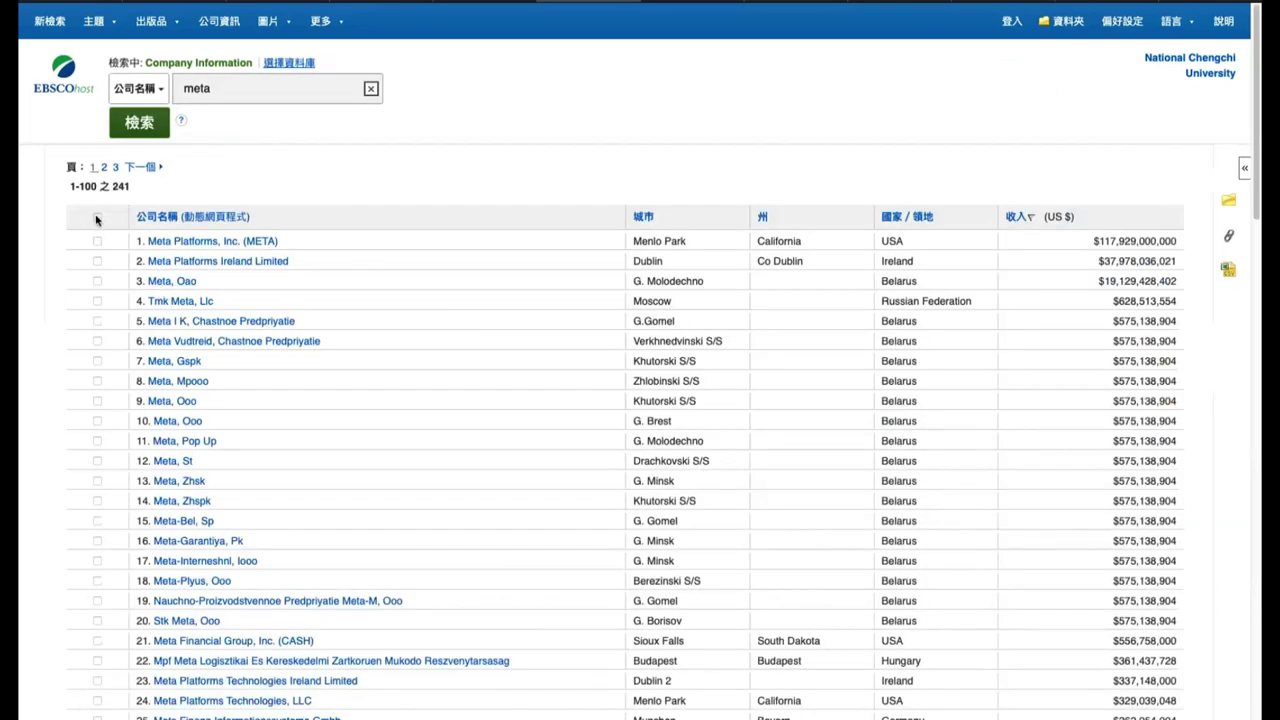
Select all companies on the result page, and run a keyword search (關鍵字檢索) for "oil" in Company Information
{"action": "left_click", "coordinate": [97, 218]}
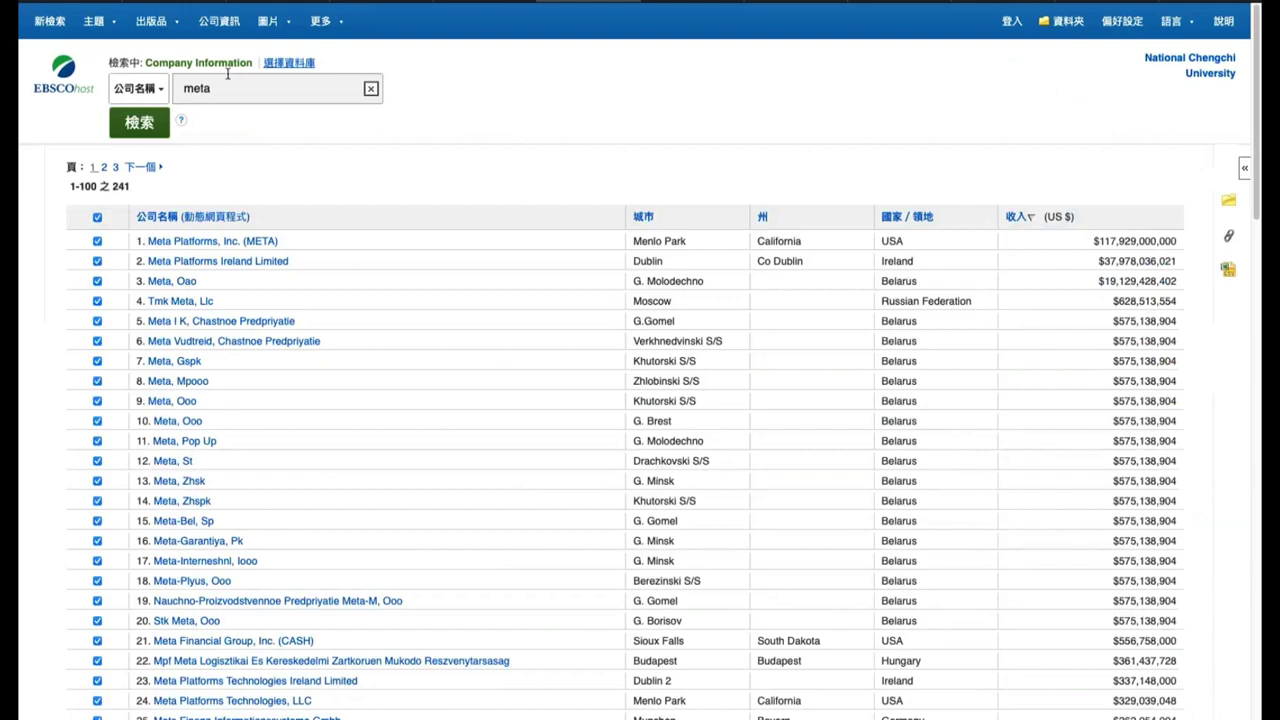
{"action": "left_click", "coordinate": [138, 88]}
{"action": "left_click", "coordinate": [131, 178]}
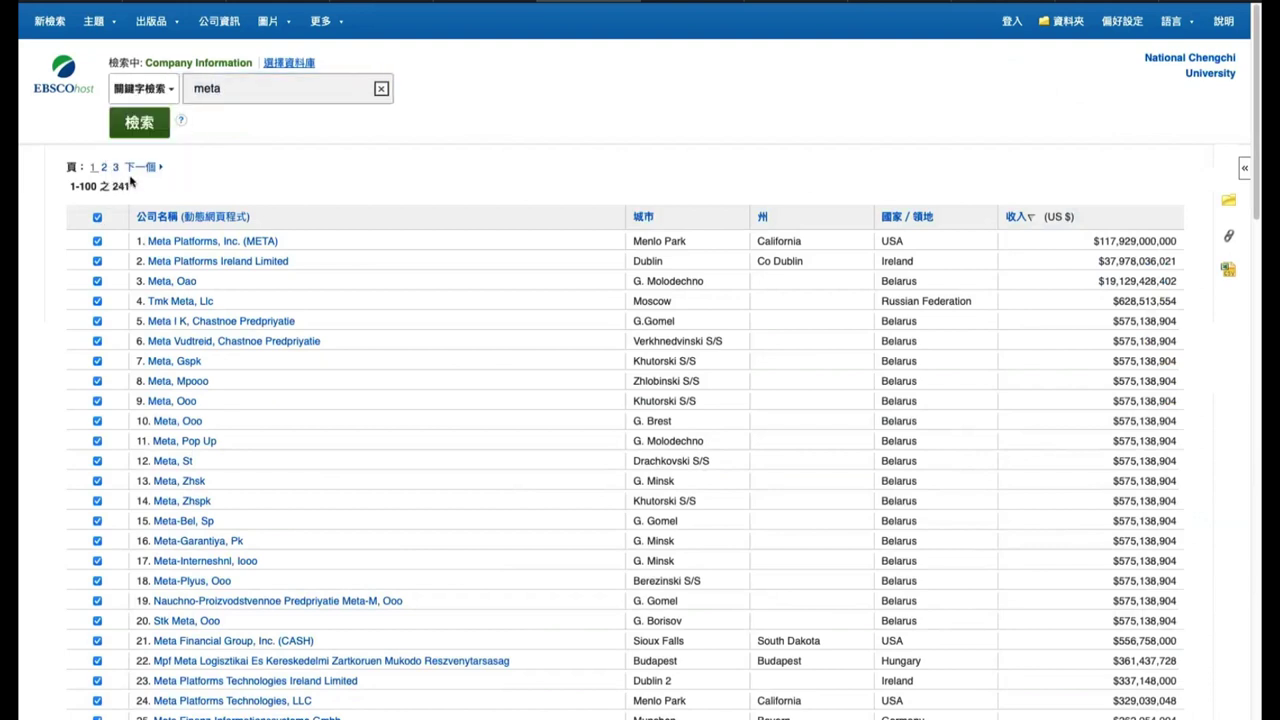
{"action": "triple_click", "coordinate": [249, 89]}
{"action": "type", "text": "oil"}
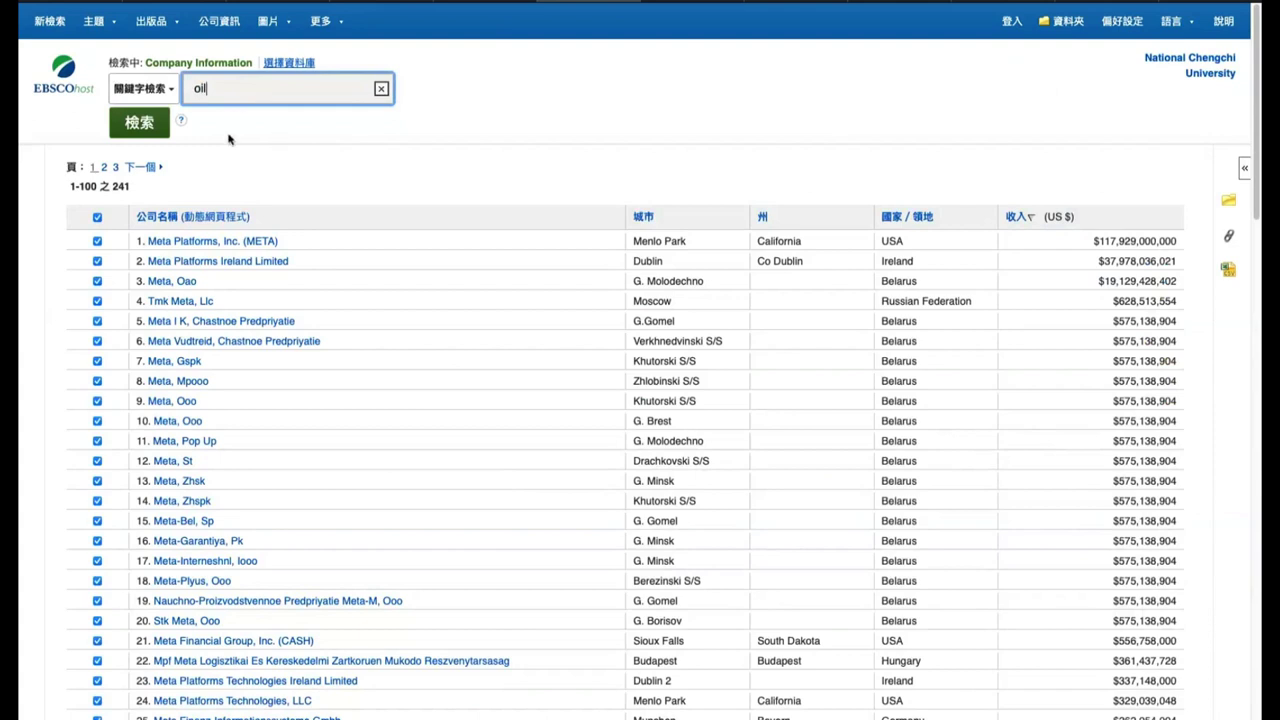
{"action": "key", "text": "Return"}
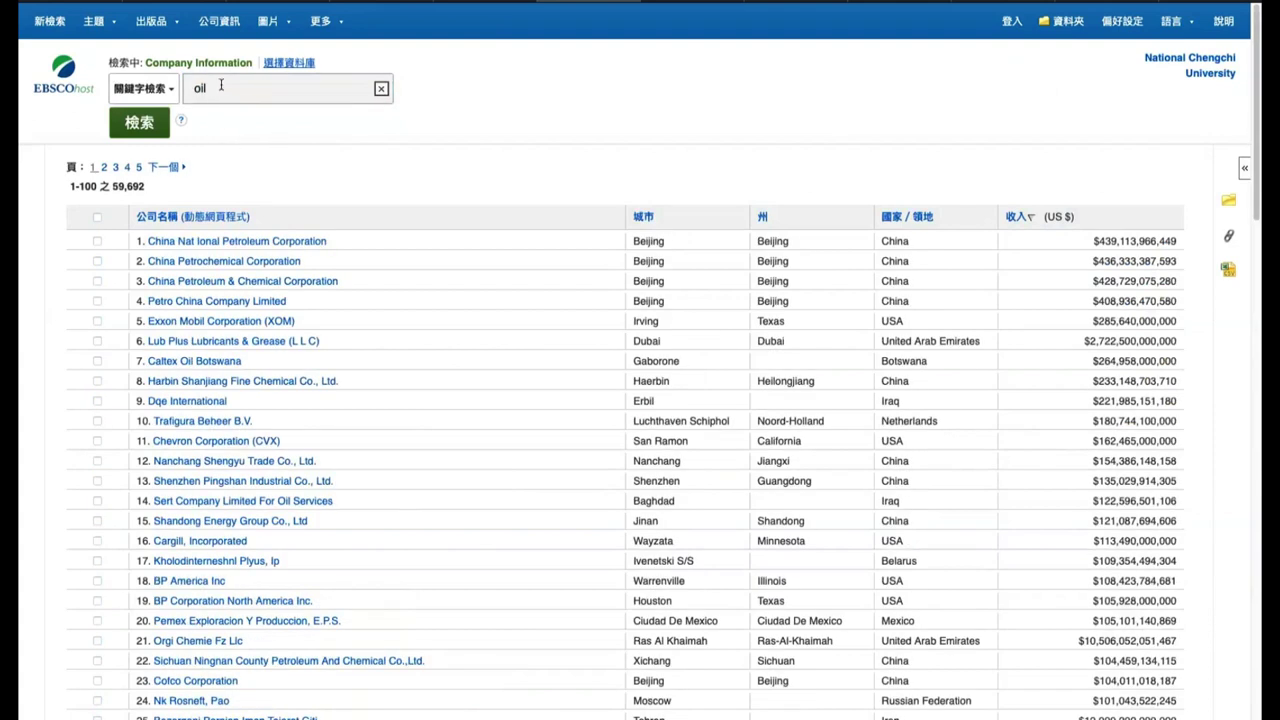
Select all companies on the first page of the oil results and look through the list
{"action": "left_click", "coordinate": [97, 217]}
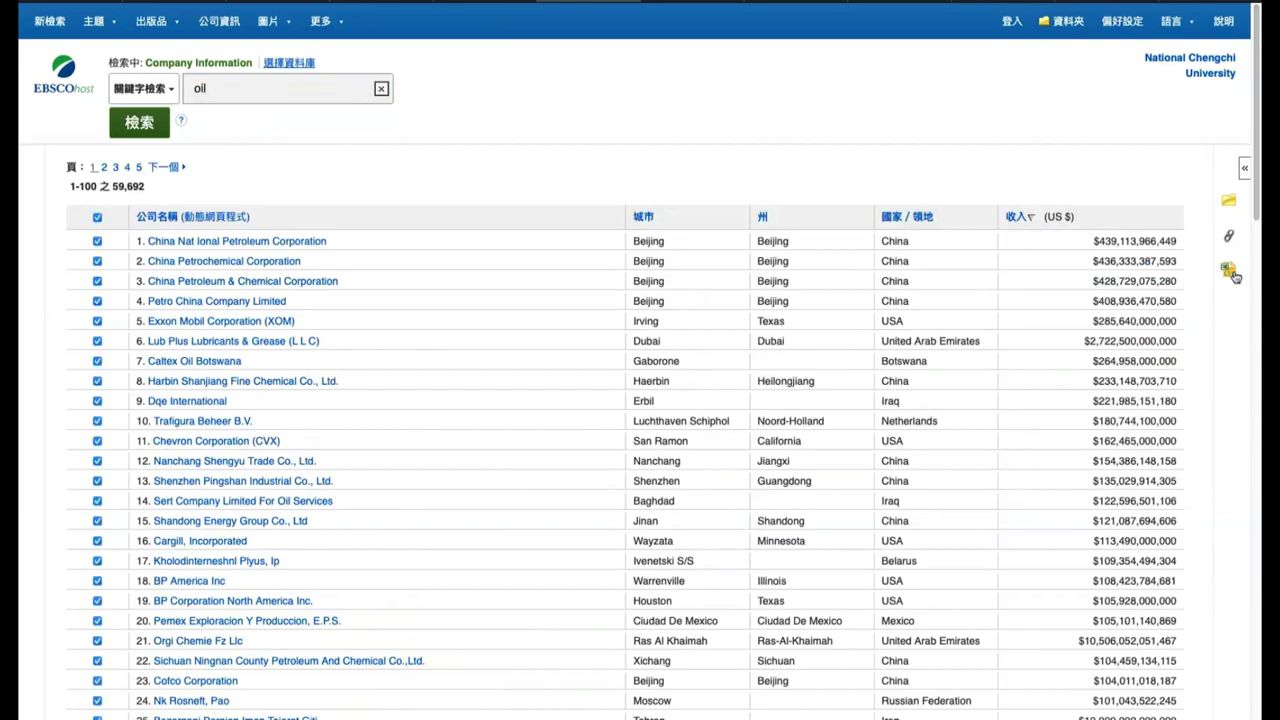
{"action": "scroll", "coordinate": [210, 315], "scroll_direction": "down", "scroll_amount": 1}
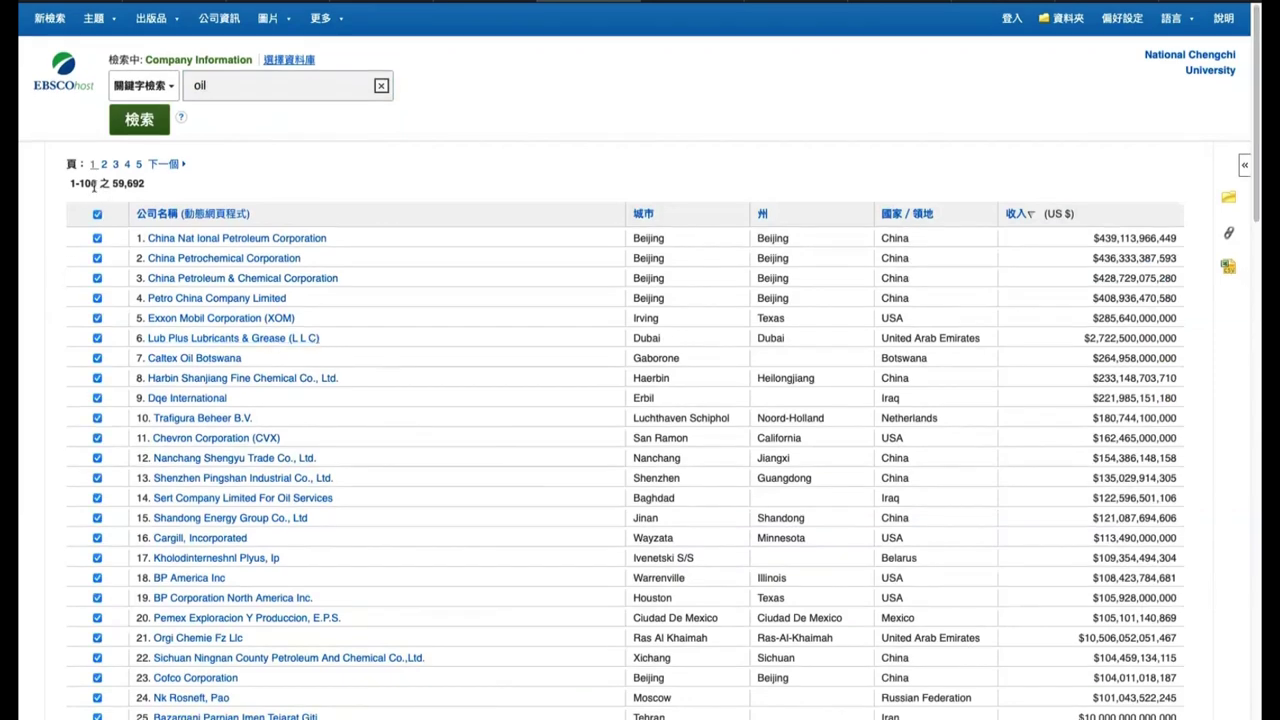
{"action": "scroll", "coordinate": [263, 350], "scroll_direction": "down", "scroll_amount": 3}
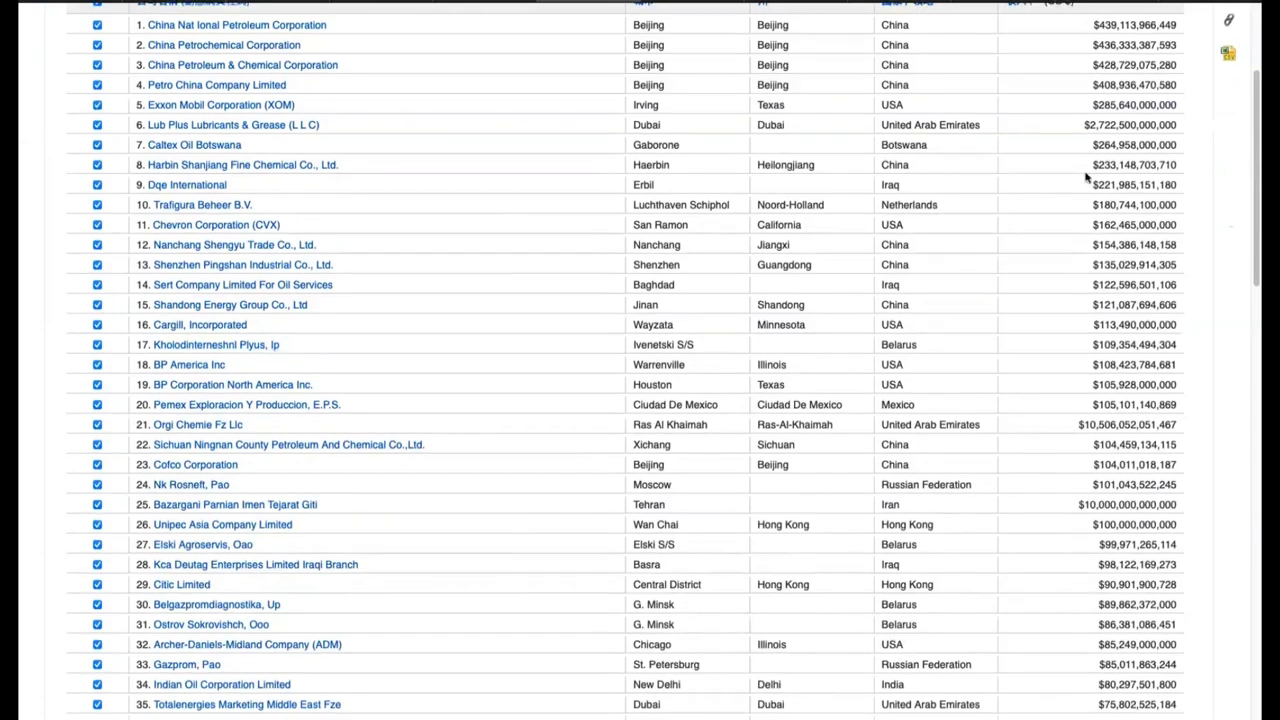
{"action": "scroll", "coordinate": [755, 428], "scroll_direction": "up", "scroll_amount": 3}
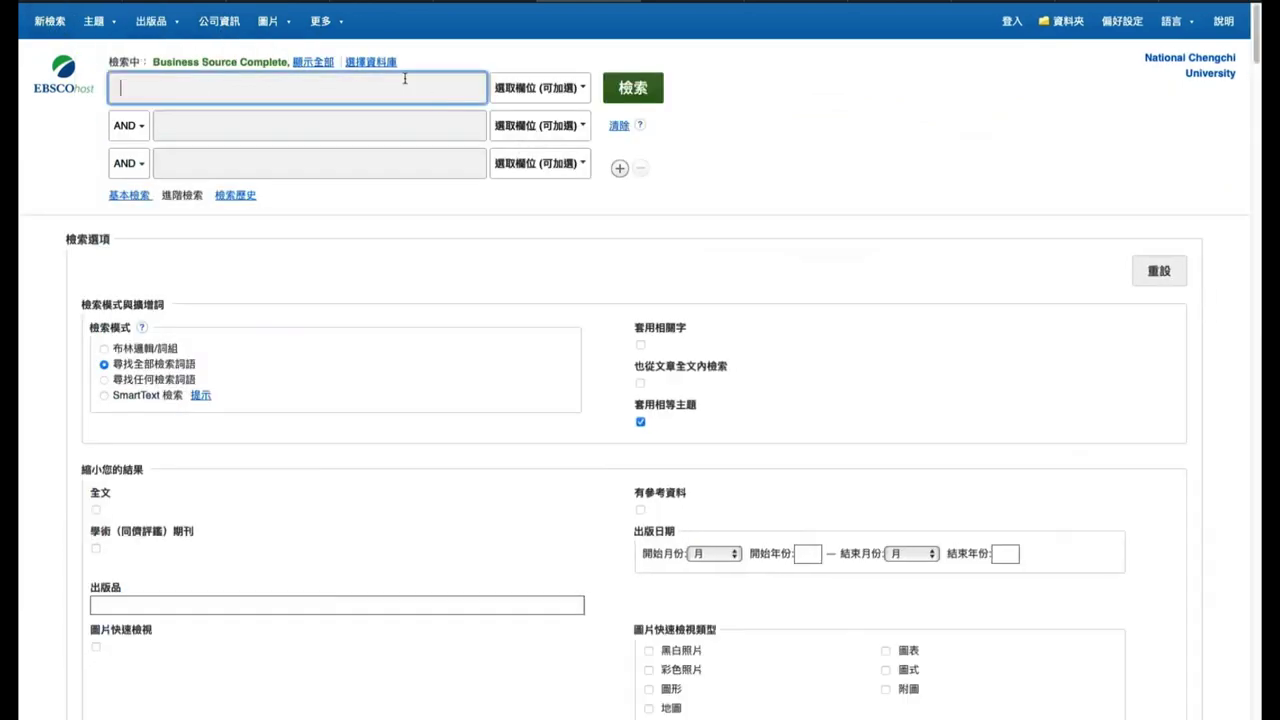
Open the company profiles (公司簡介) and browse them alphabetically for "meta"
{"action": "mouse_move", "coordinate": [335, 28]}
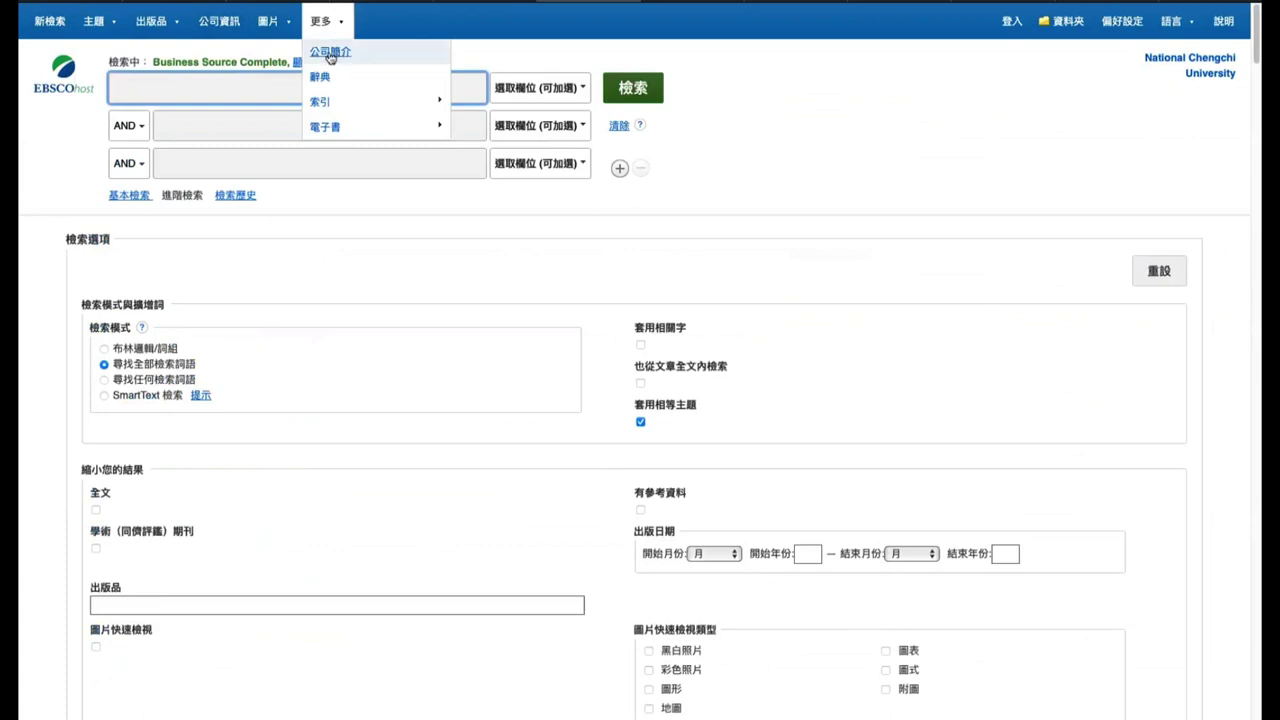
{"action": "left_click", "coordinate": [330, 55]}
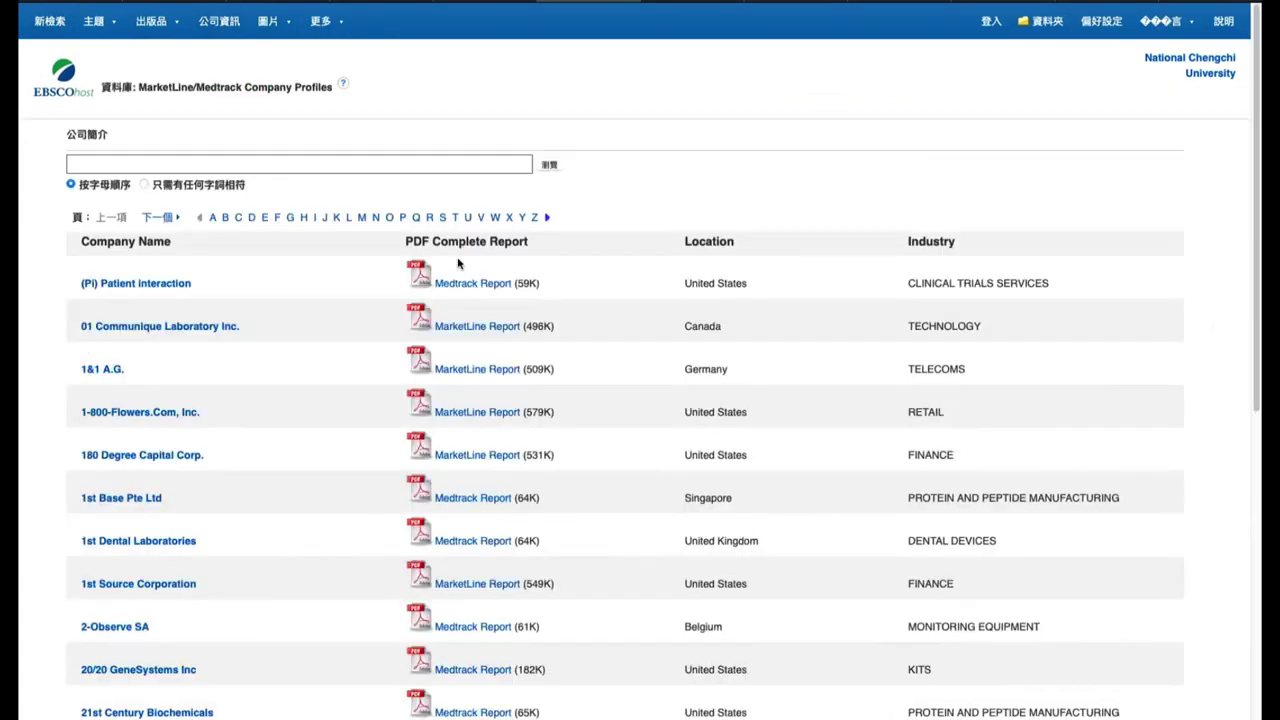
{"action": "left_click", "coordinate": [284, 164]}
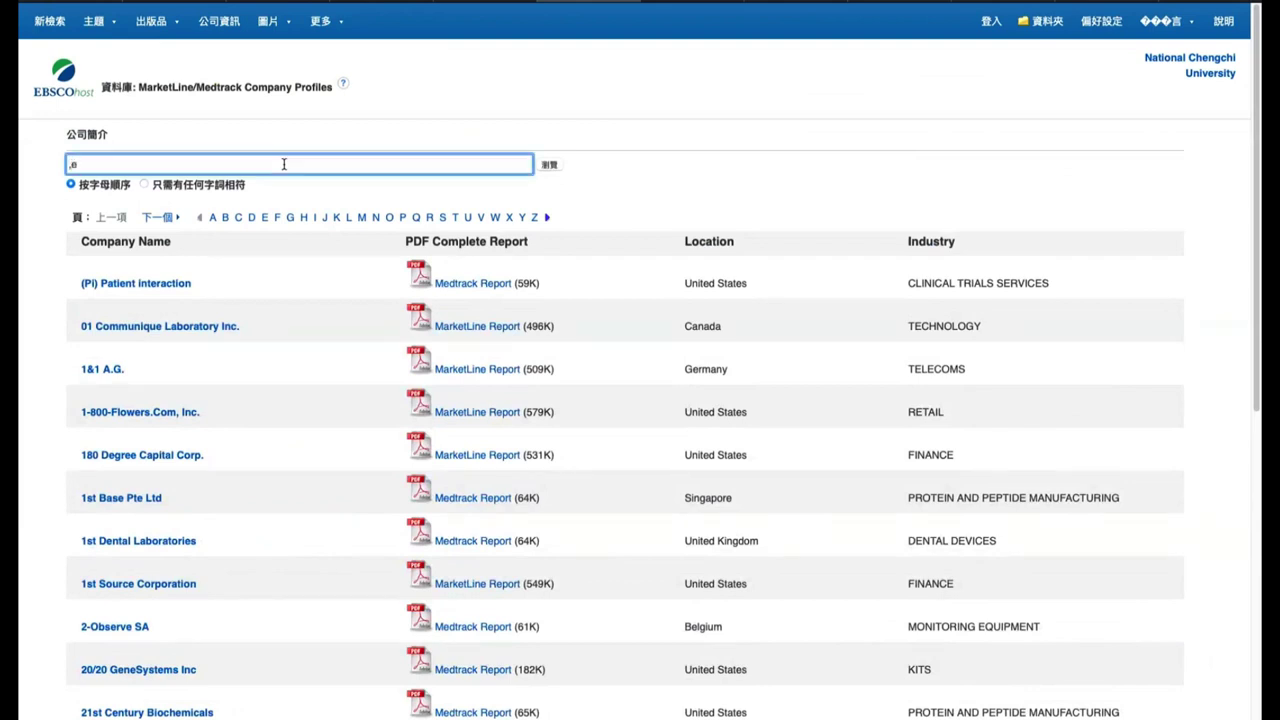
{"action": "type", "text": "meta"}
{"action": "key", "text": "Return"}
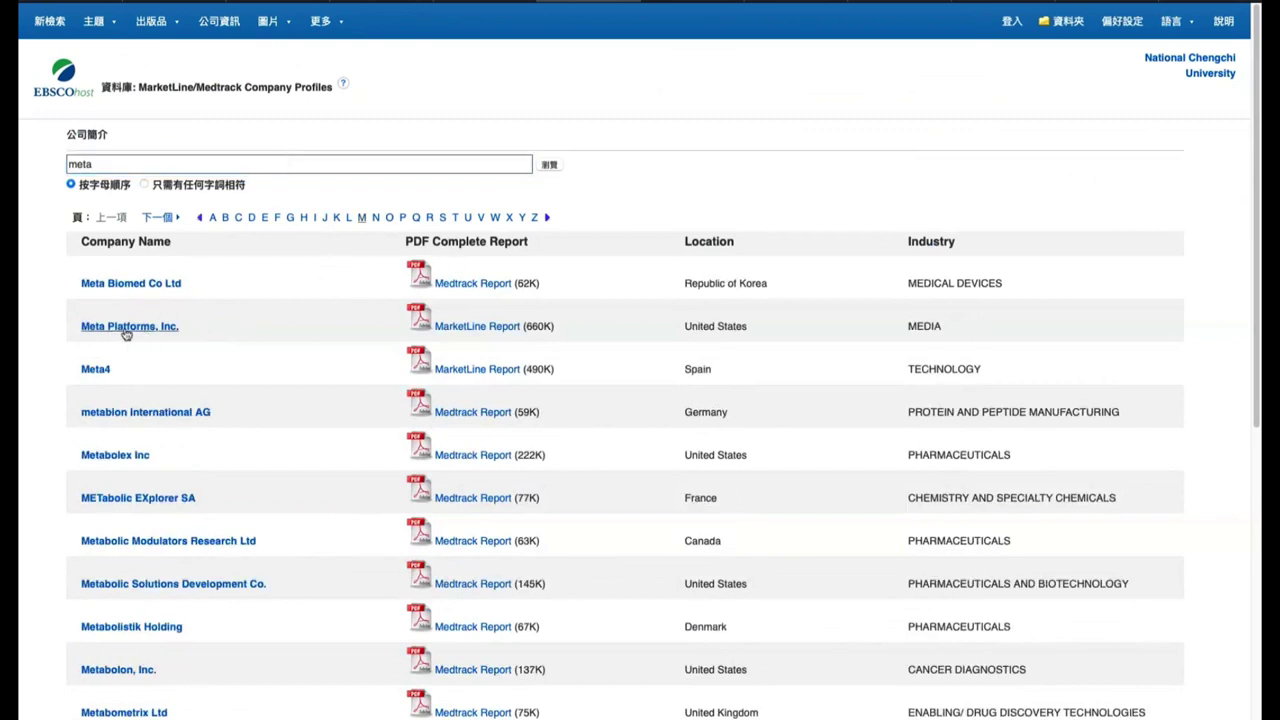
Open the MarketLine Report PDF for Meta Platforms, Inc. and highlight the publication date on its cover
{"action": "left_click", "coordinate": [497, 326]}
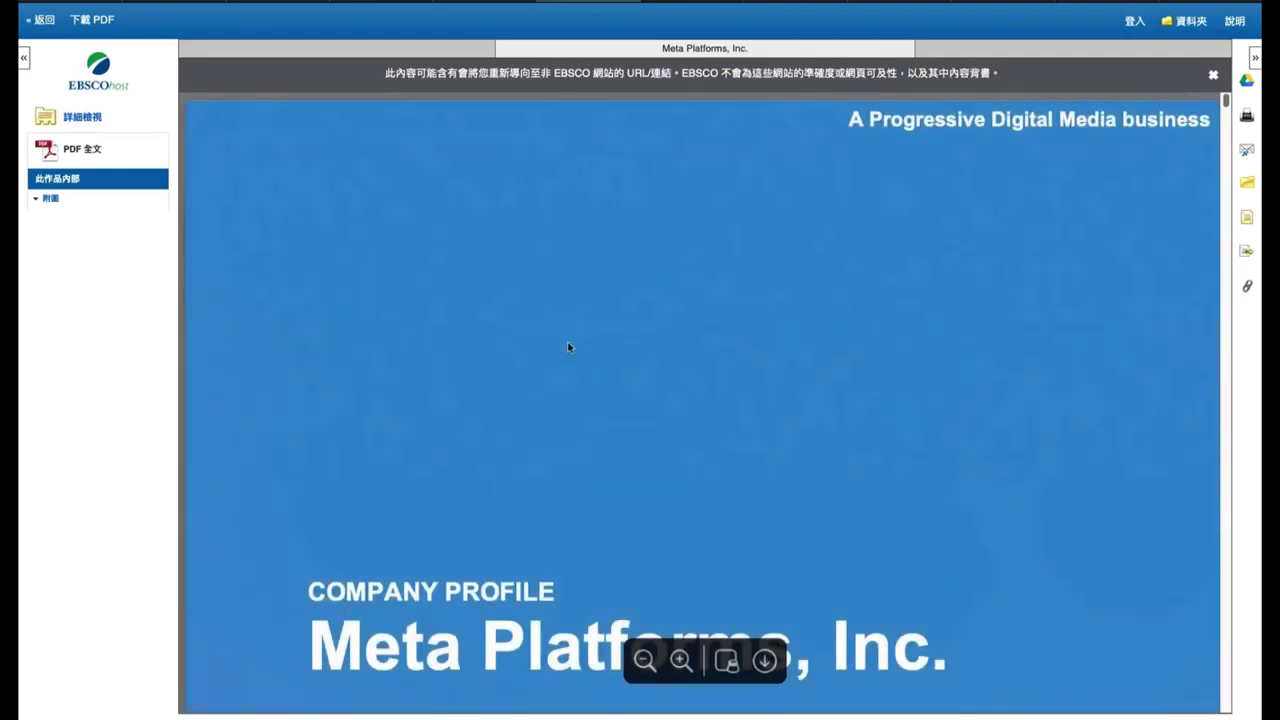
{"action": "scroll", "coordinate": [575, 340], "scroll_direction": "down", "scroll_amount": 2}
{"action": "scroll", "coordinate": [575, 346], "scroll_direction": "down", "scroll_amount": 8}
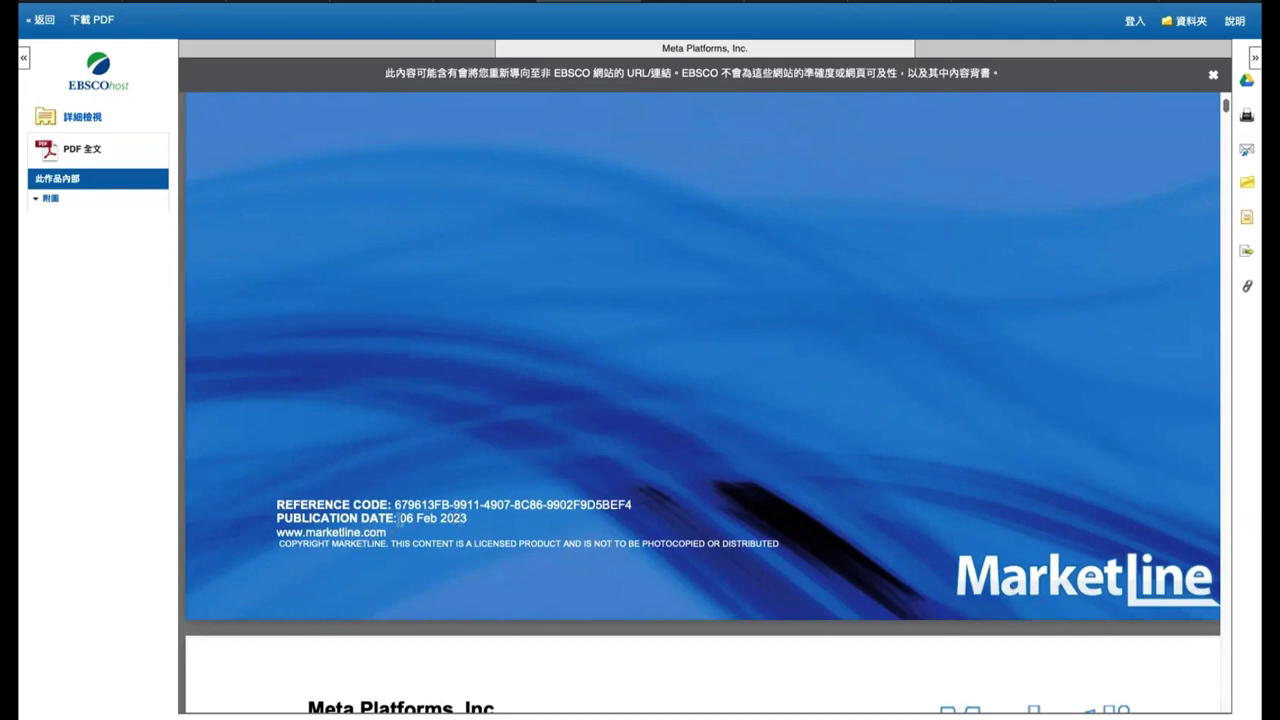
{"action": "left_click_drag", "start_coordinate": [400, 519], "coordinate": [486, 519]}
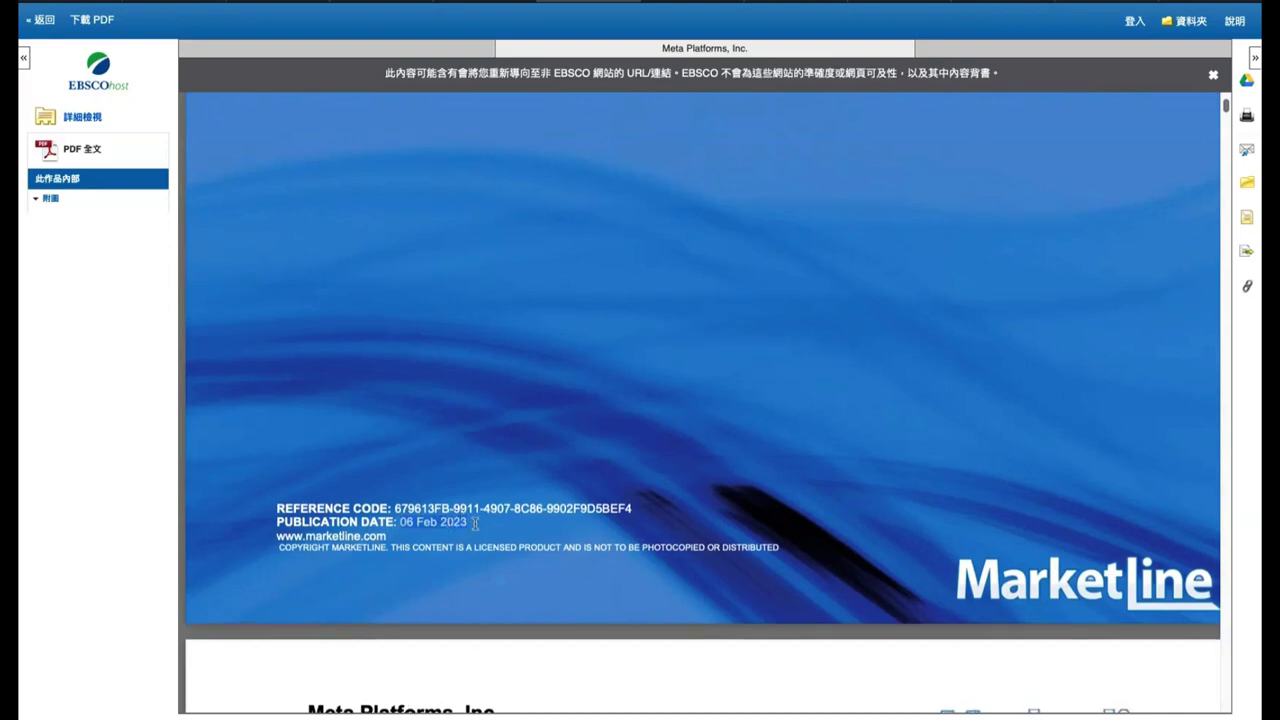
Go from the report's table of contents to the SWOT Analysis and read its strengths, weaknesses and opportunities
{"action": "scroll", "coordinate": [475, 522], "scroll_direction": "down", "scroll_amount": 3}
{"action": "scroll", "coordinate": [475, 527], "scroll_direction": "down", "scroll_amount": 3}
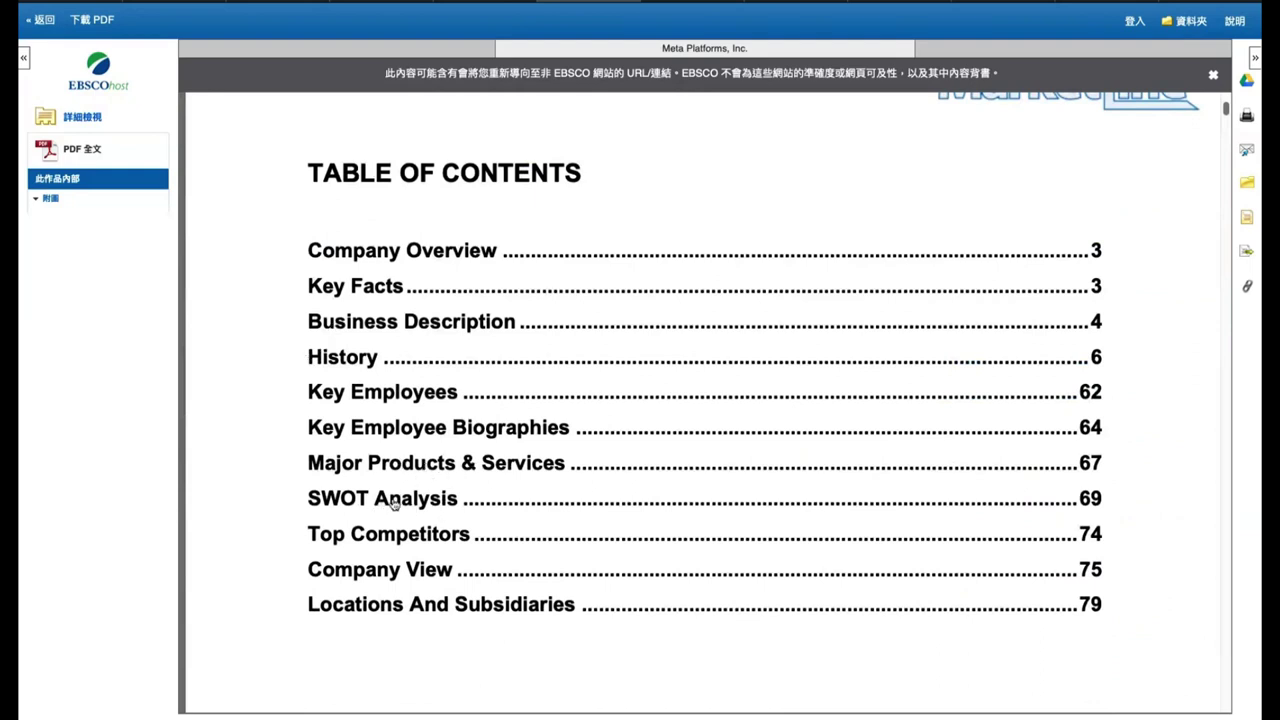
{"action": "left_click", "coordinate": [393, 503]}
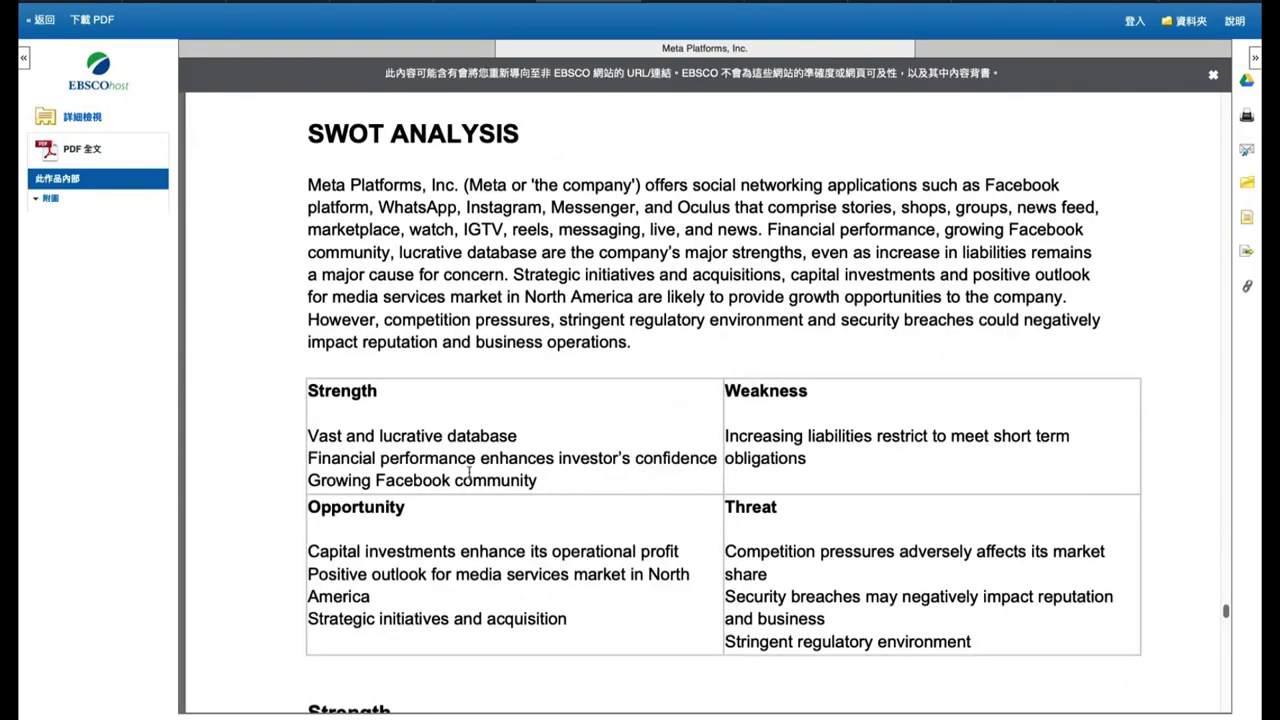
{"action": "scroll", "coordinate": [688, 490], "scroll_direction": "down", "scroll_amount": 5}
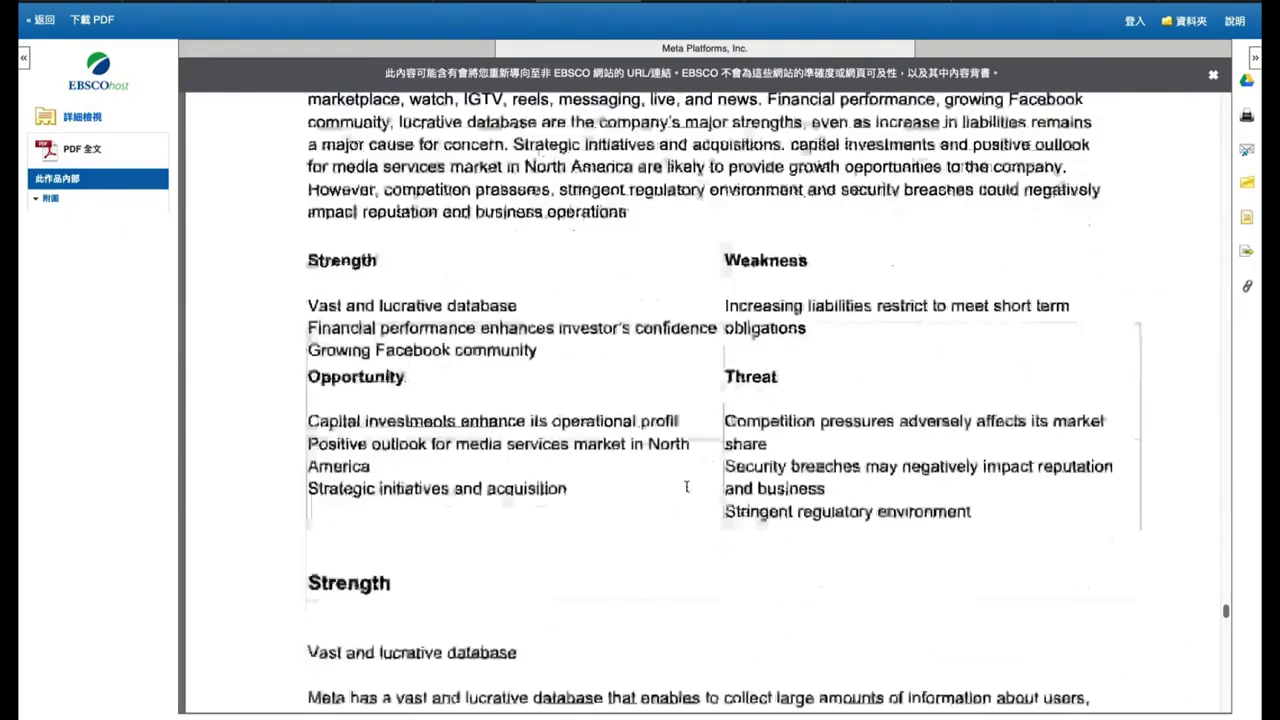
{"action": "scroll", "coordinate": [686, 481], "scroll_direction": "down", "scroll_amount": 4}
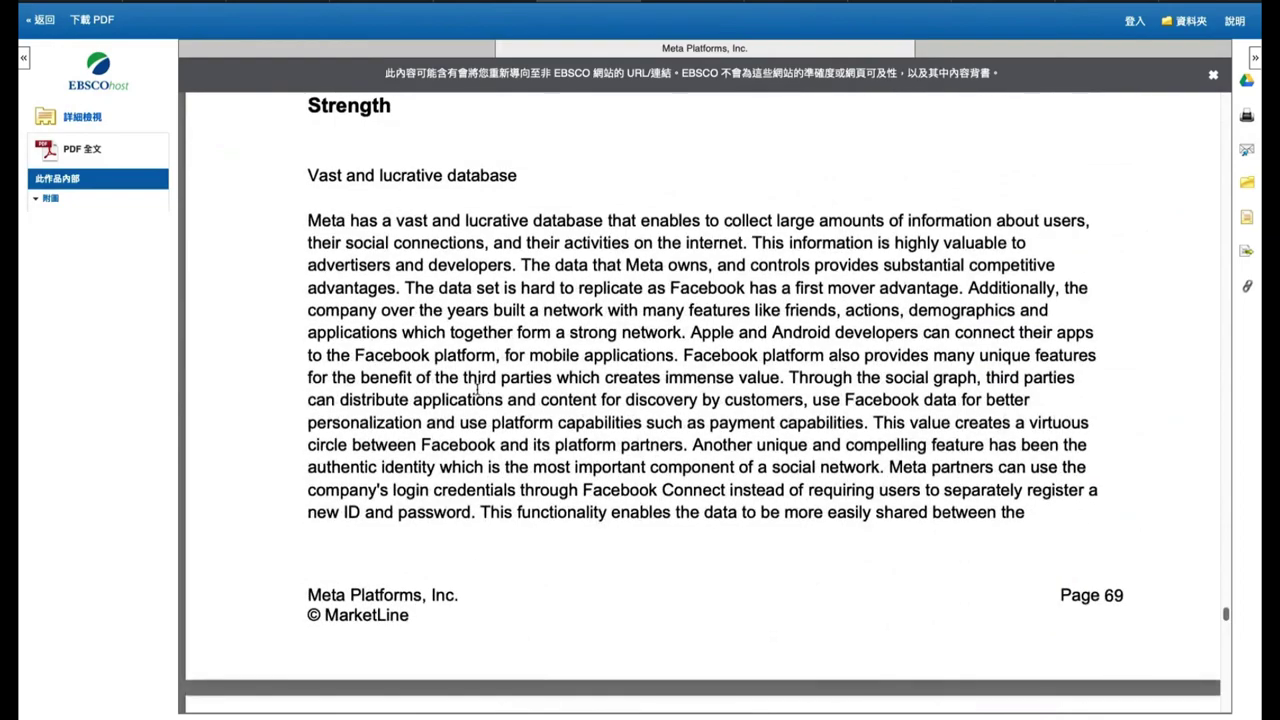
{"action": "scroll", "coordinate": [478, 388], "scroll_direction": "down", "scroll_amount": 7}
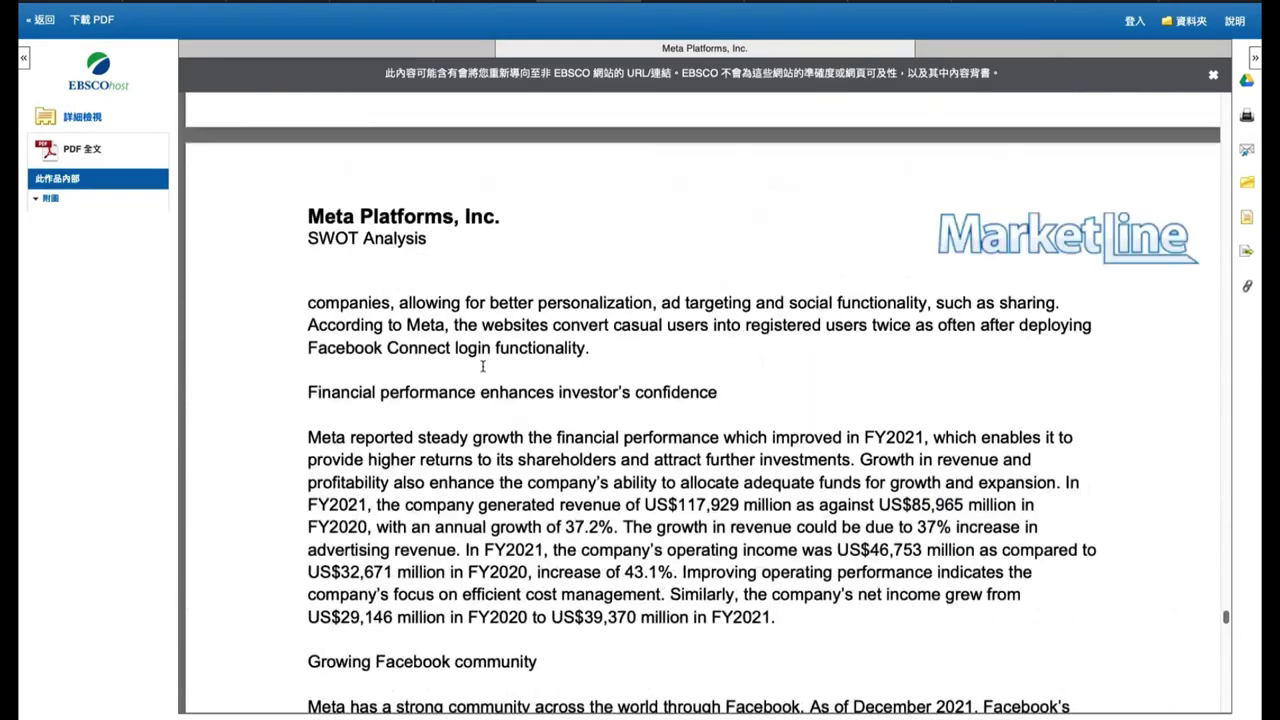
{"action": "scroll", "coordinate": [483, 366], "scroll_direction": "down", "scroll_amount": 10}
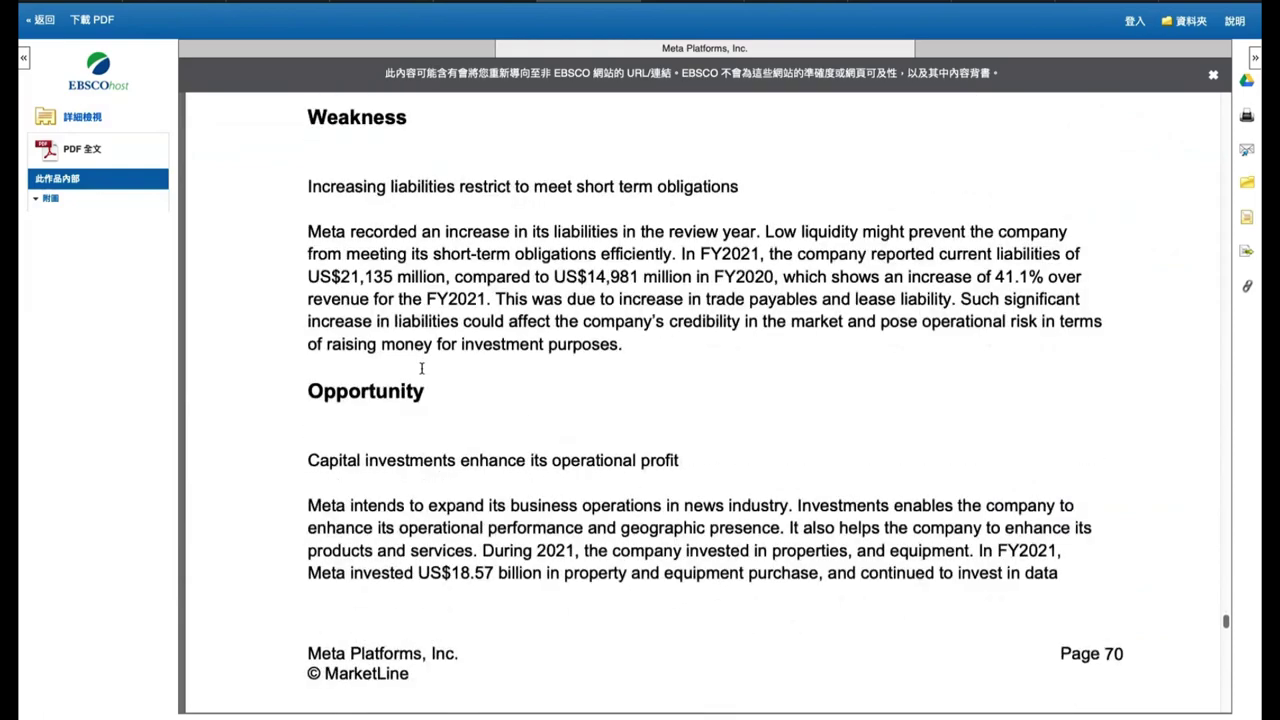
{"action": "scroll", "coordinate": [421, 368], "scroll_direction": "down", "scroll_amount": 1}
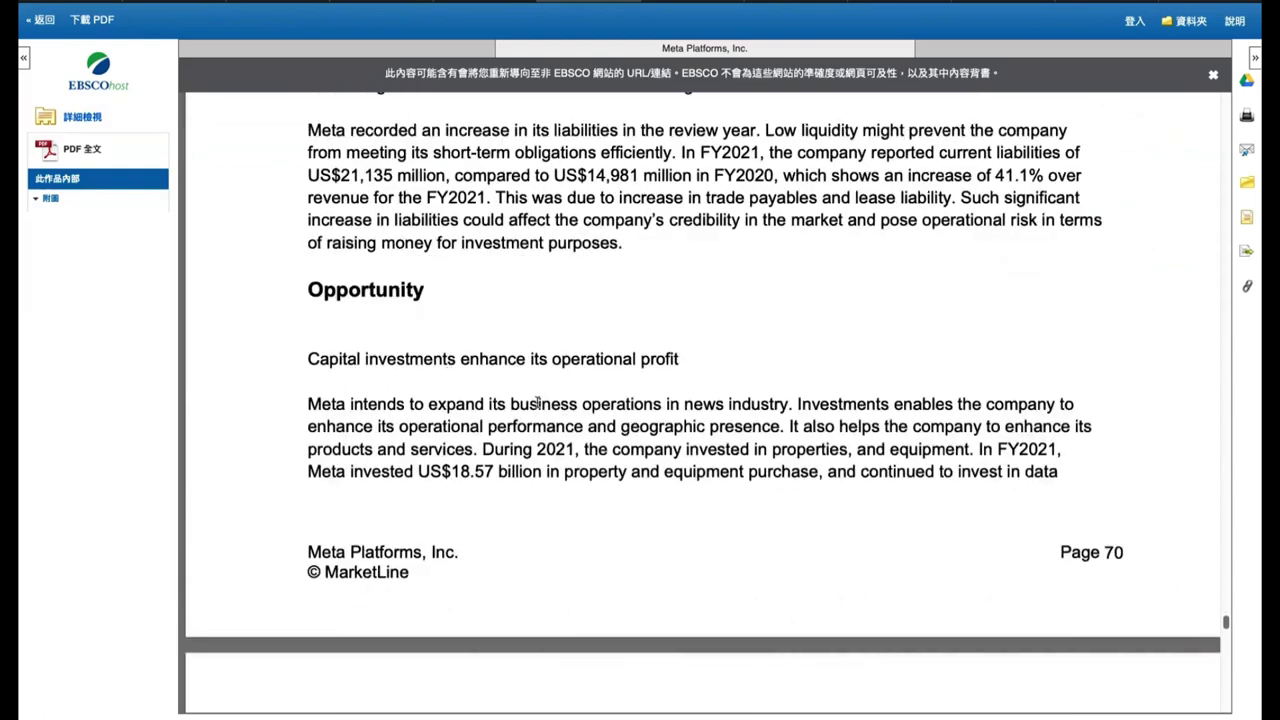
{"action": "scroll", "coordinate": [535, 403], "scroll_direction": "up", "scroll_amount": 15}
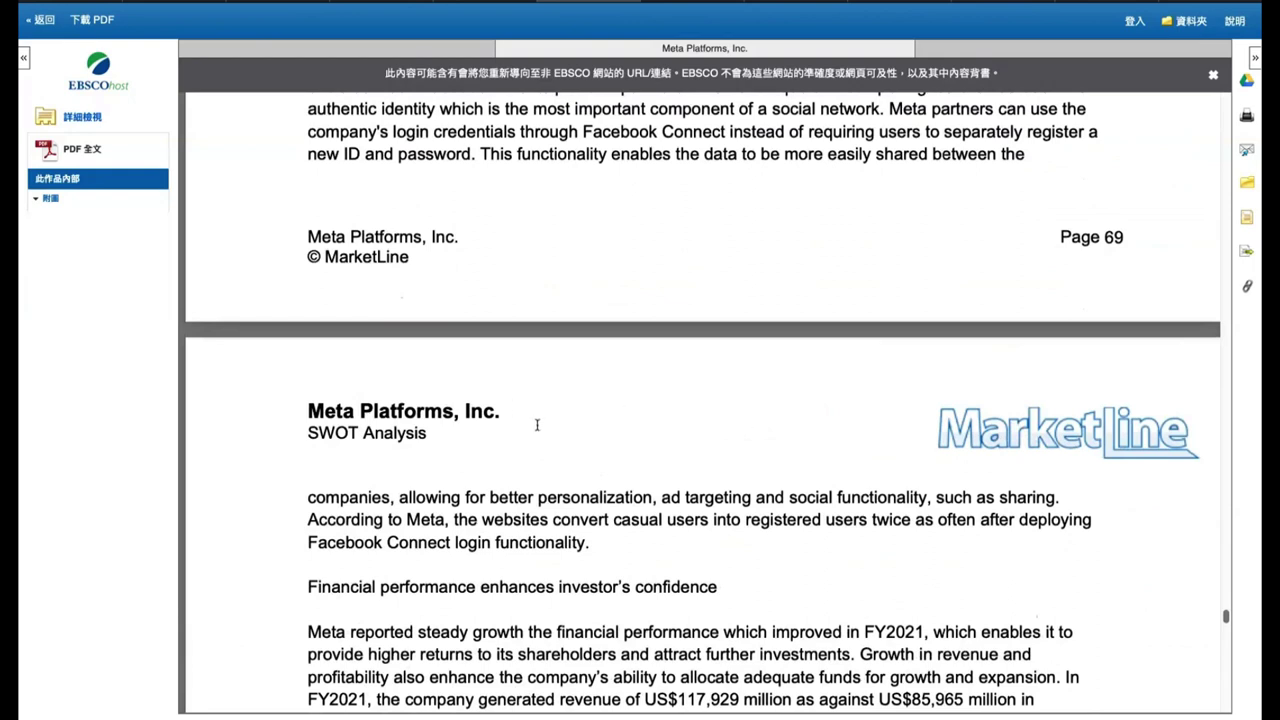
Return from the report to the company profile list and start a new search
{"action": "mouse_move", "coordinate": [756, 668]}
{"action": "left_click", "coordinate": [40, 20]}
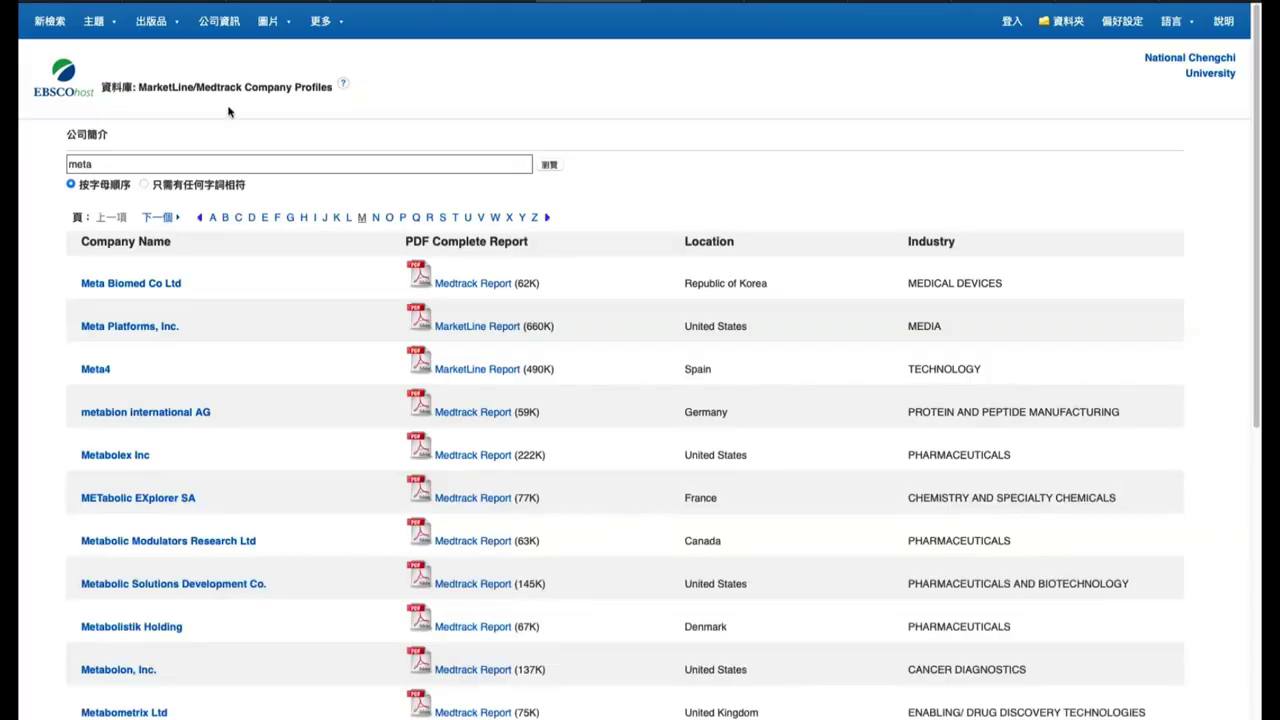
{"action": "left_click", "coordinate": [47, 21]}
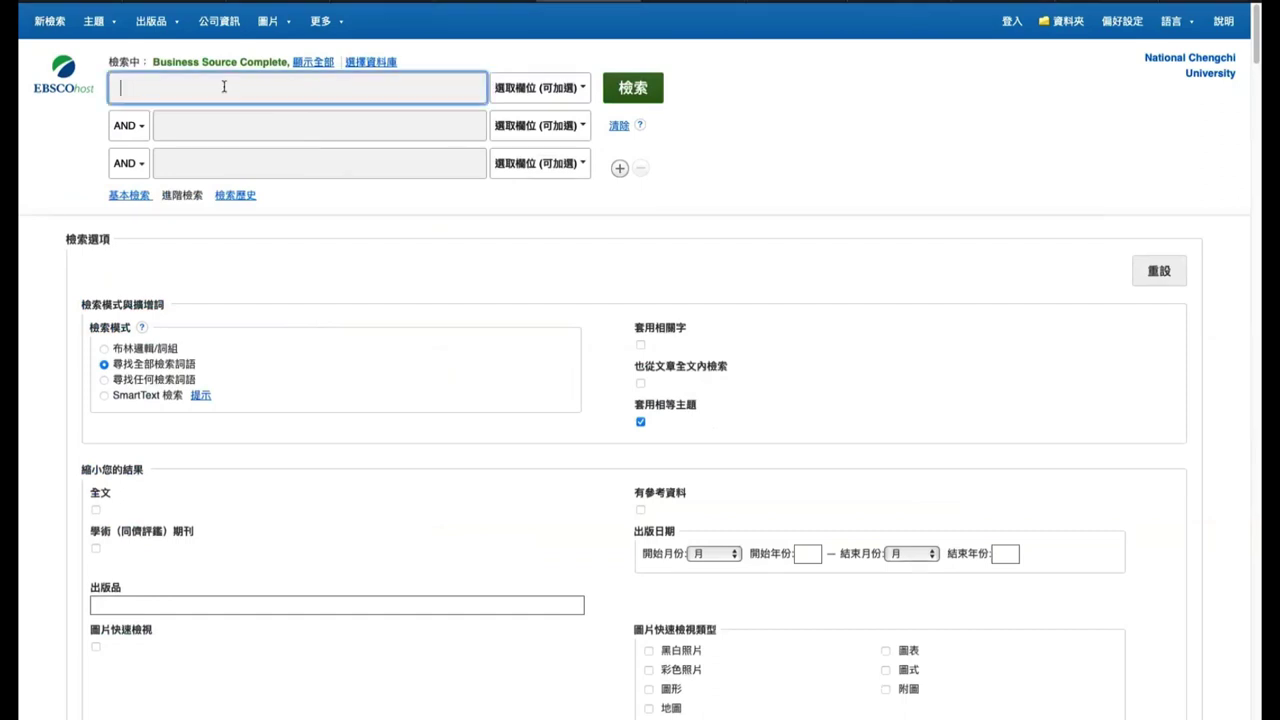
Enter "special education" as the first advanced search term, without the leading asterisk
{"action": "type", "text": "* special education"}
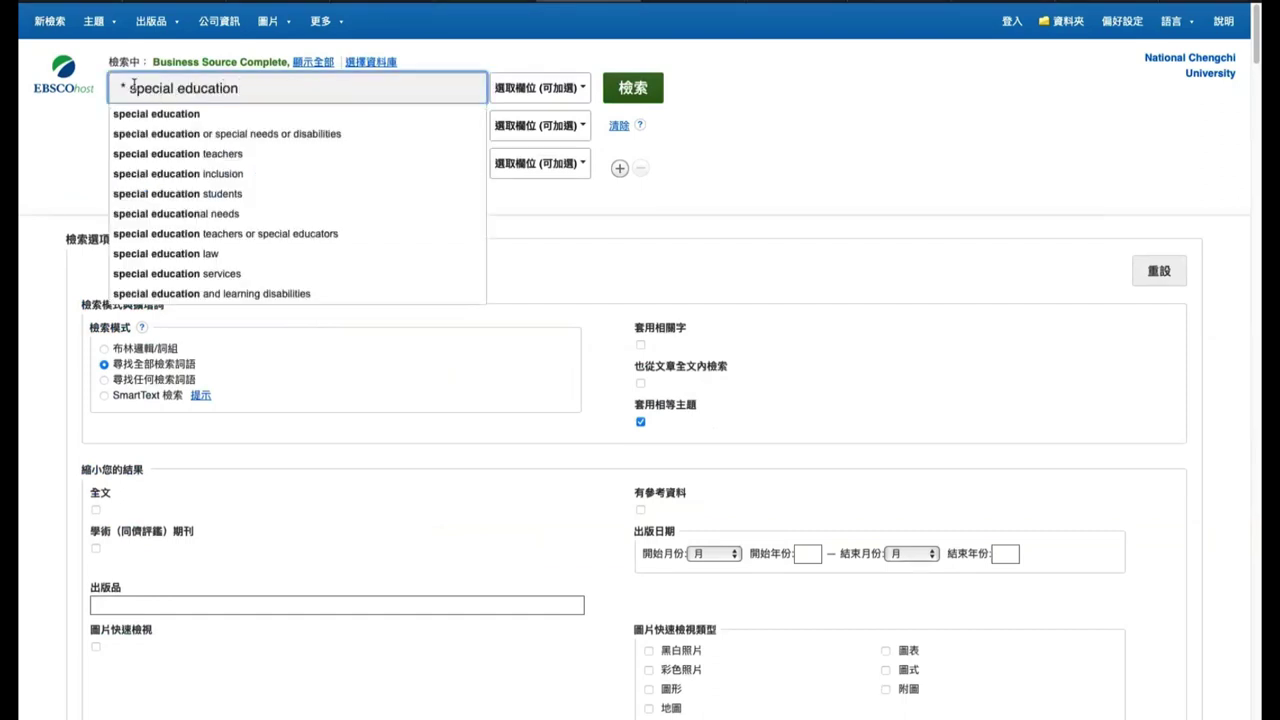
{"action": "left_click", "coordinate": [128, 84]}
{"action": "key", "text": "BackSpace"}
{"action": "key", "text": "BackSpace"}
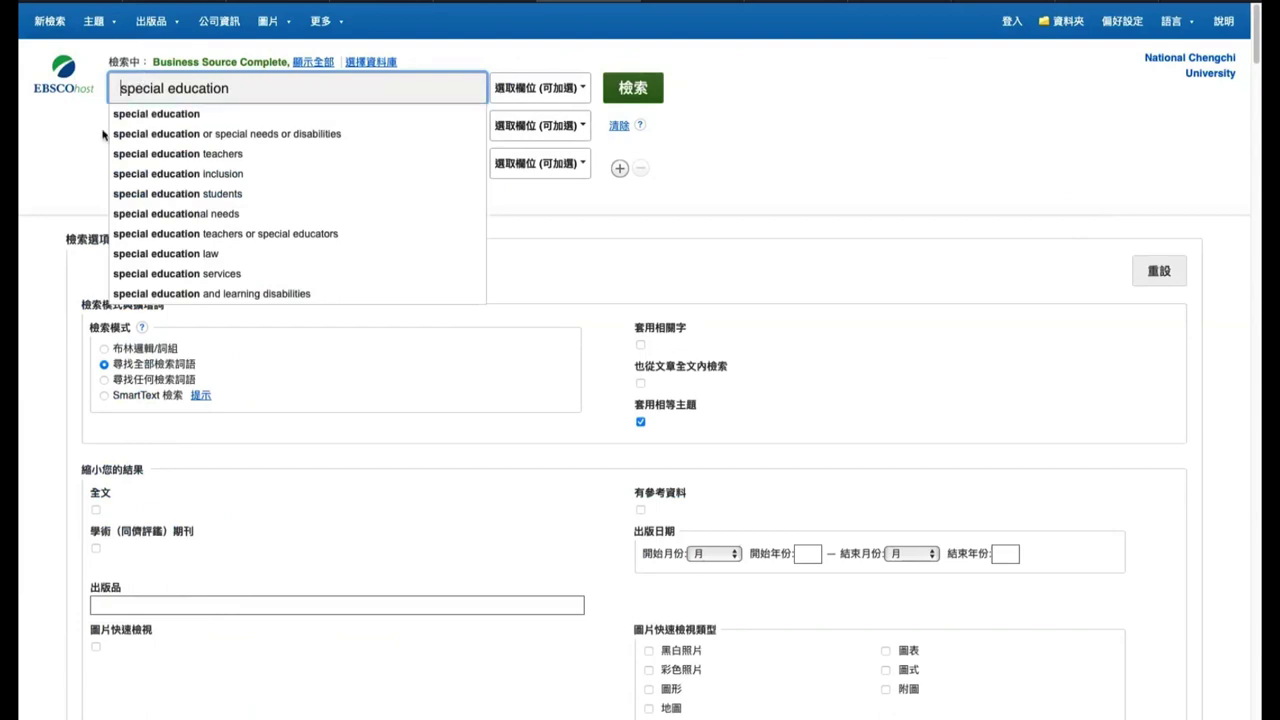
{"action": "left_click", "coordinate": [63, 127]}
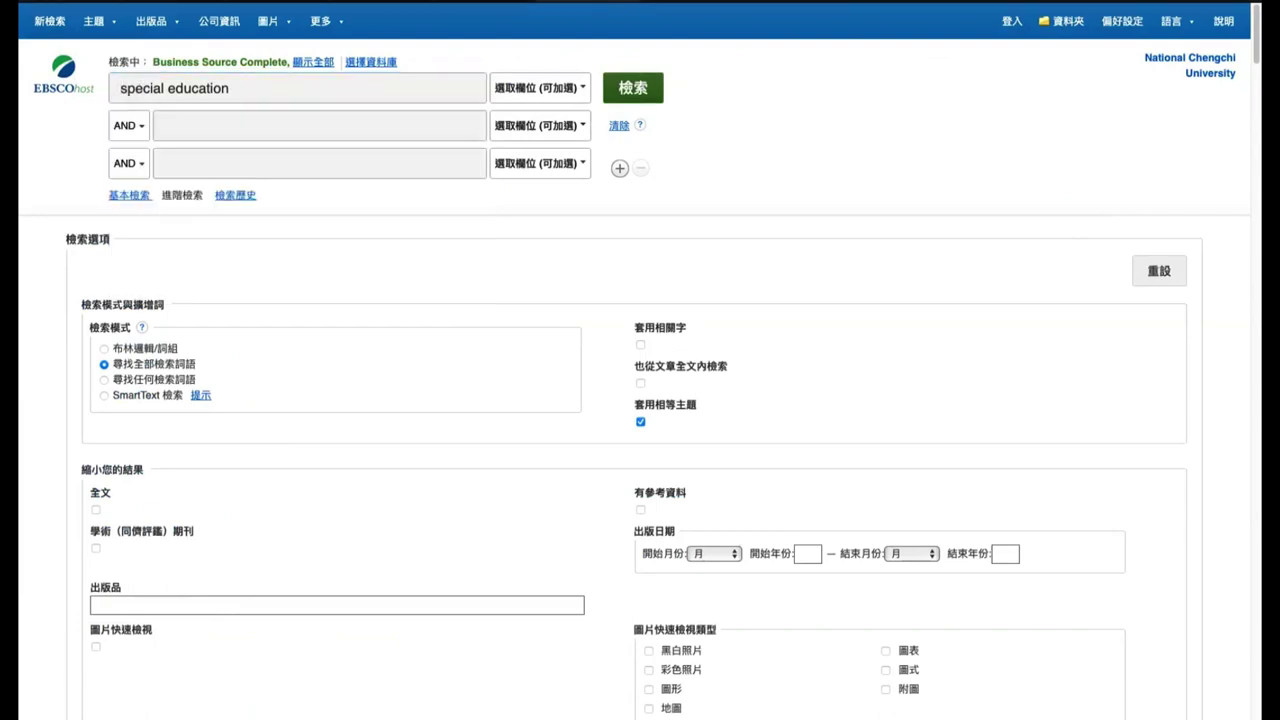
Enter "Instructional strategies" as the second search term, without the leading asterisk
{"action": "left_click", "coordinate": [180, 126]}
{"action": "type", "text": "* Instructional strategies"}
{"action": "left_click", "coordinate": [166, 126]}
{"action": "key", "text": "BackSpace"}
{"action": "key", "text": "BackSpace"}
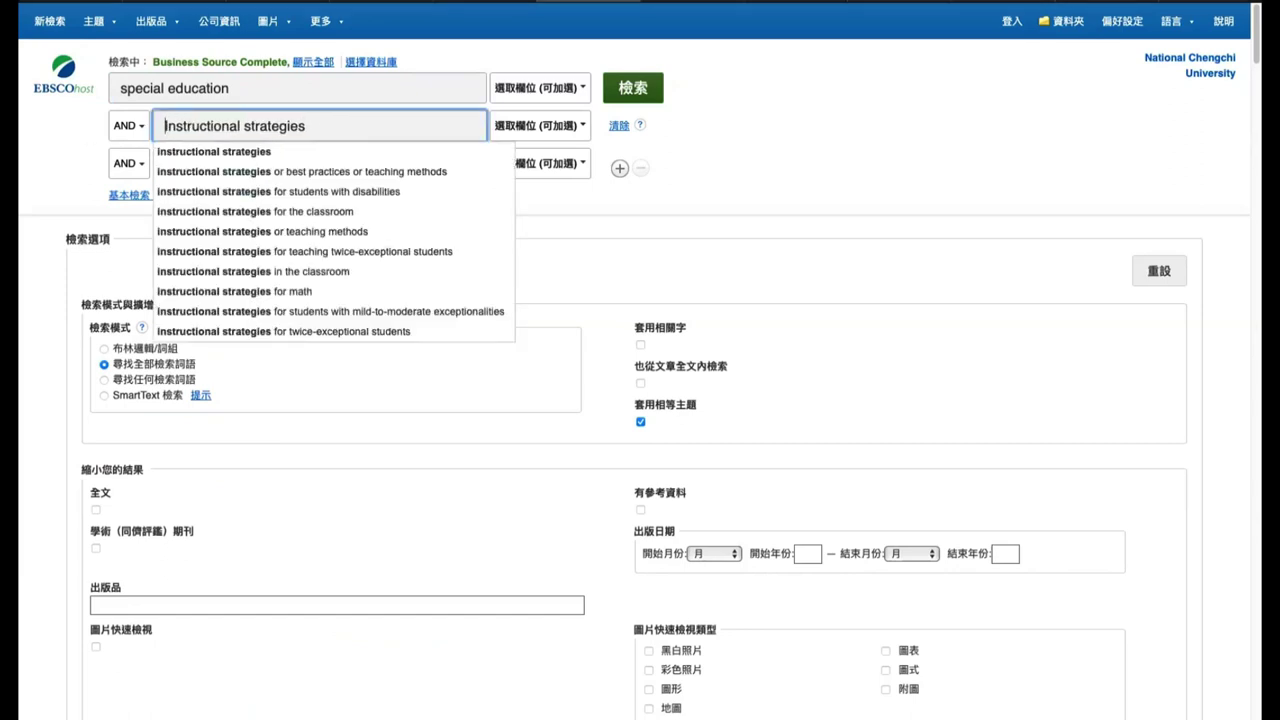
{"action": "key", "text": "Tab"}
Enter "Reading" as the third search term, without the leading asterisk
{"action": "left_click", "coordinate": [208, 168]}
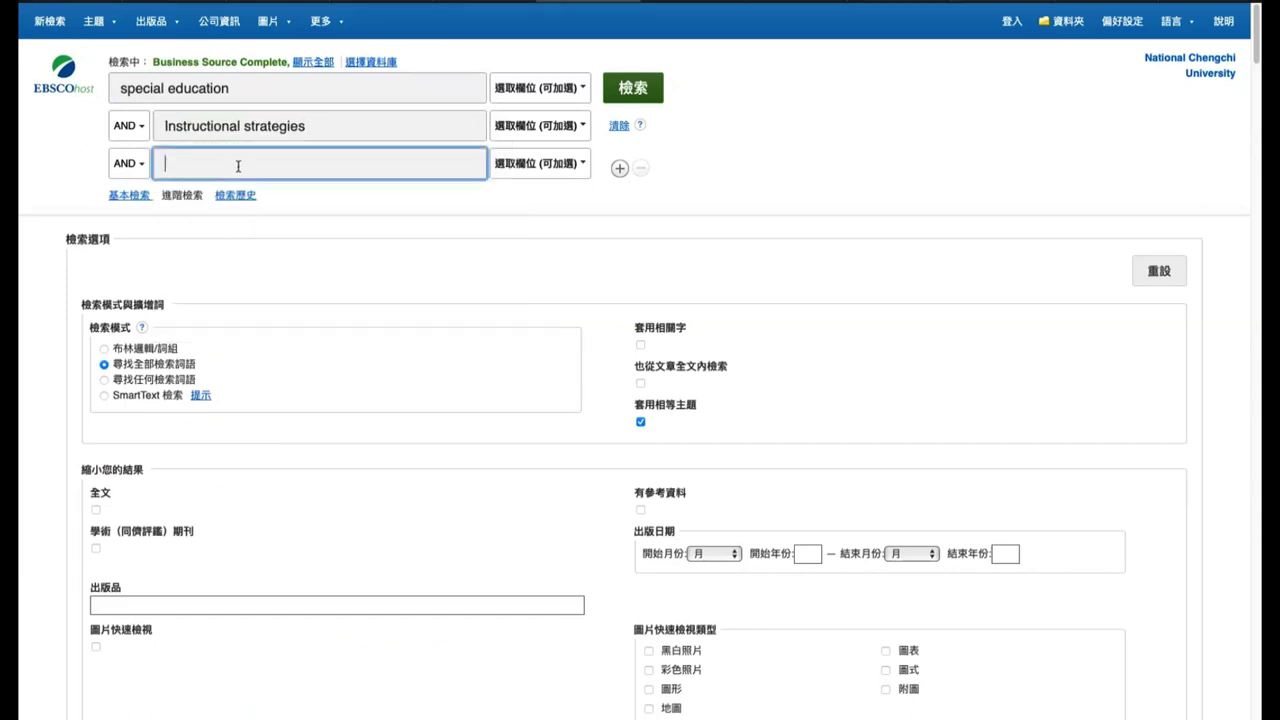
{"action": "type", "text": "* Reading"}
{"action": "left_click", "coordinate": [172, 163]}
{"action": "key", "text": "BackSpace"}
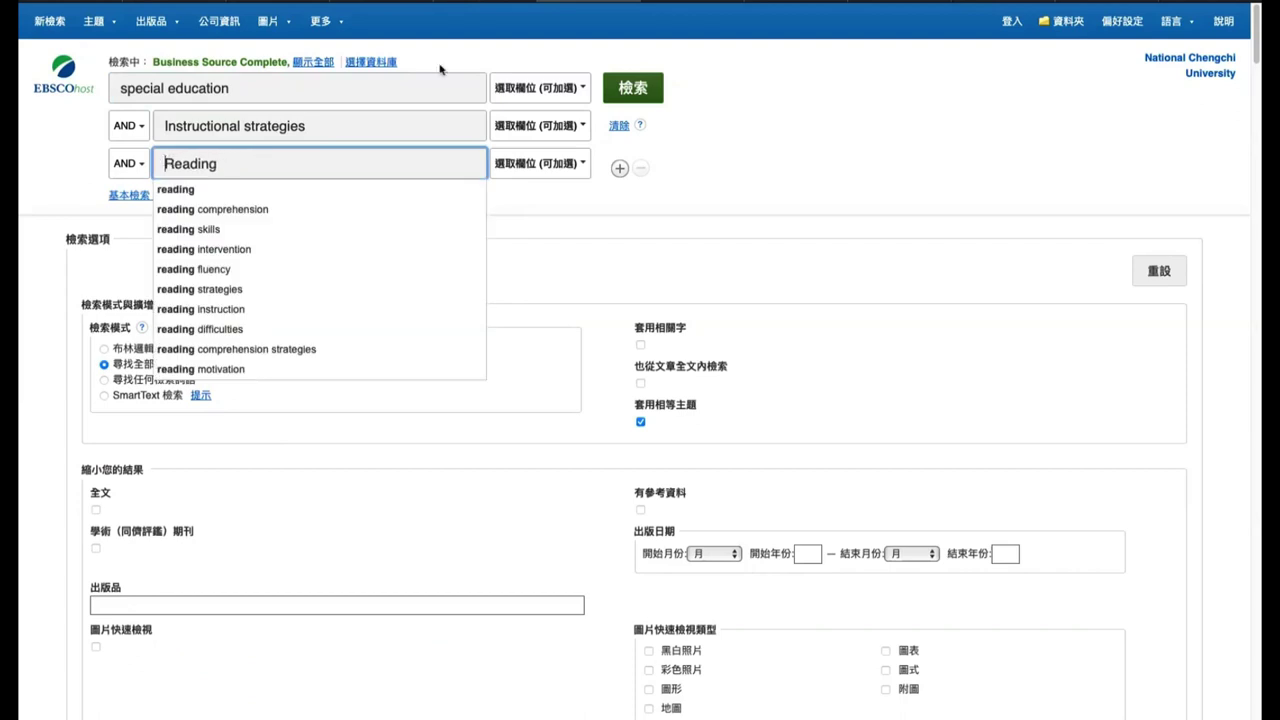
{"action": "left_click", "coordinate": [517, 52]}
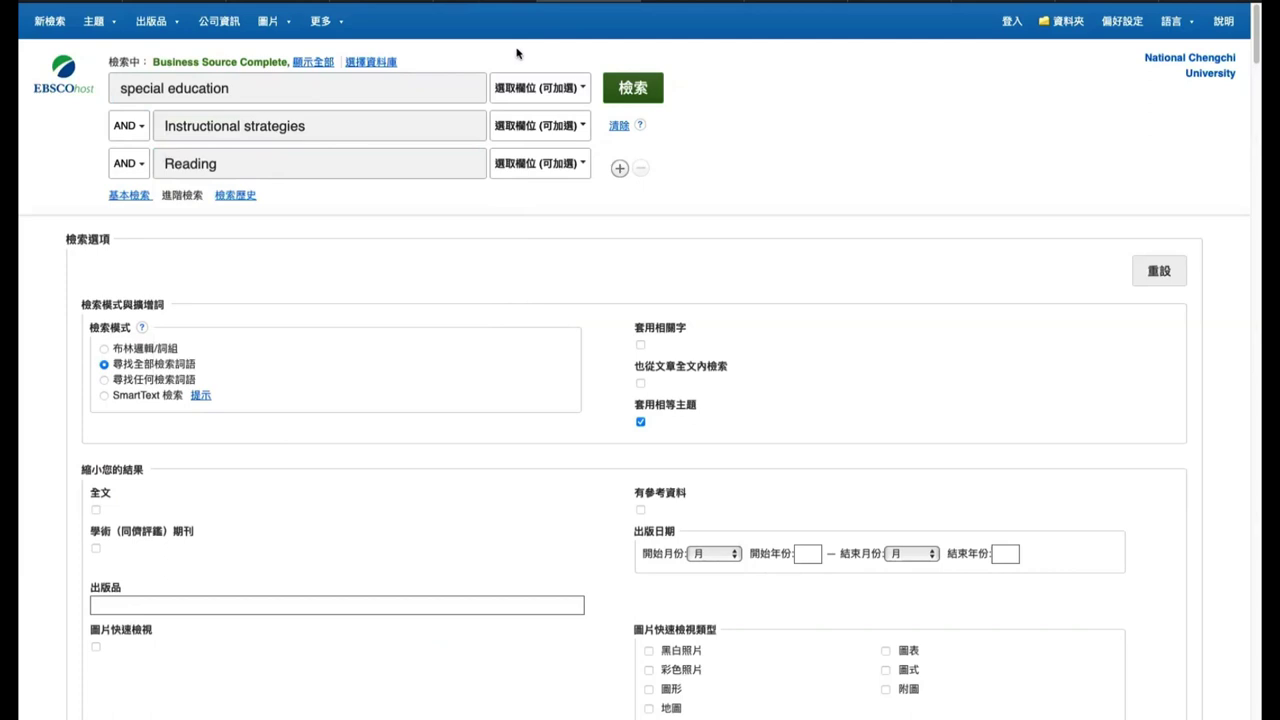
Run the three-term search without field limits and set the search field of all three terms to TX 全文
{"action": "left_click", "coordinate": [633, 89]}
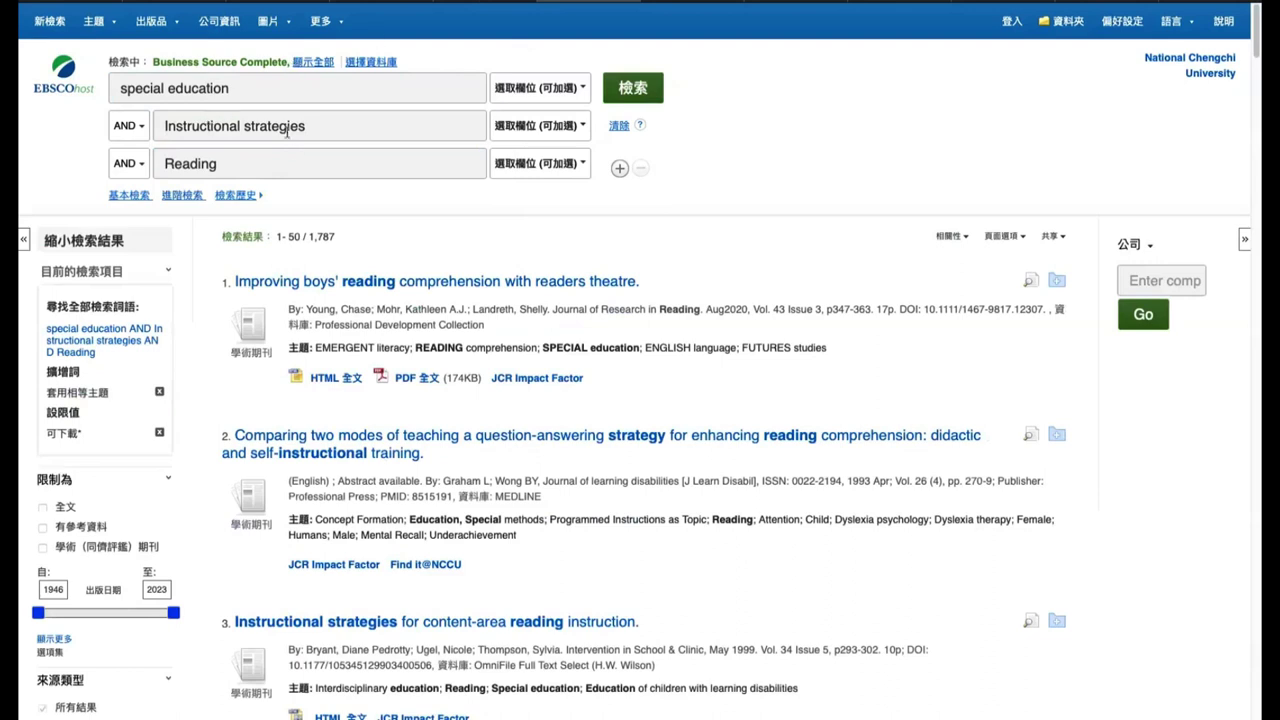
{"action": "left_click", "coordinate": [568, 90]}
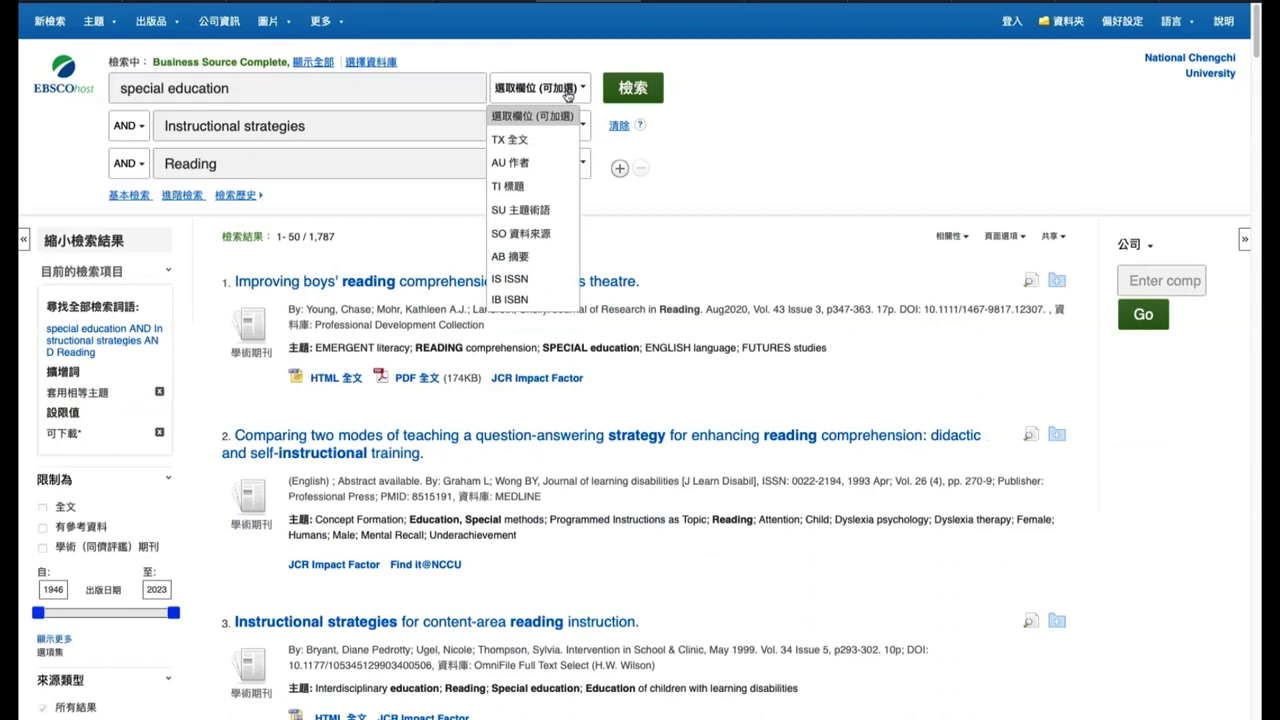
{"action": "left_click", "coordinate": [512, 141]}
{"action": "left_click", "coordinate": [551, 133]}
{"action": "left_click", "coordinate": [532, 183]}
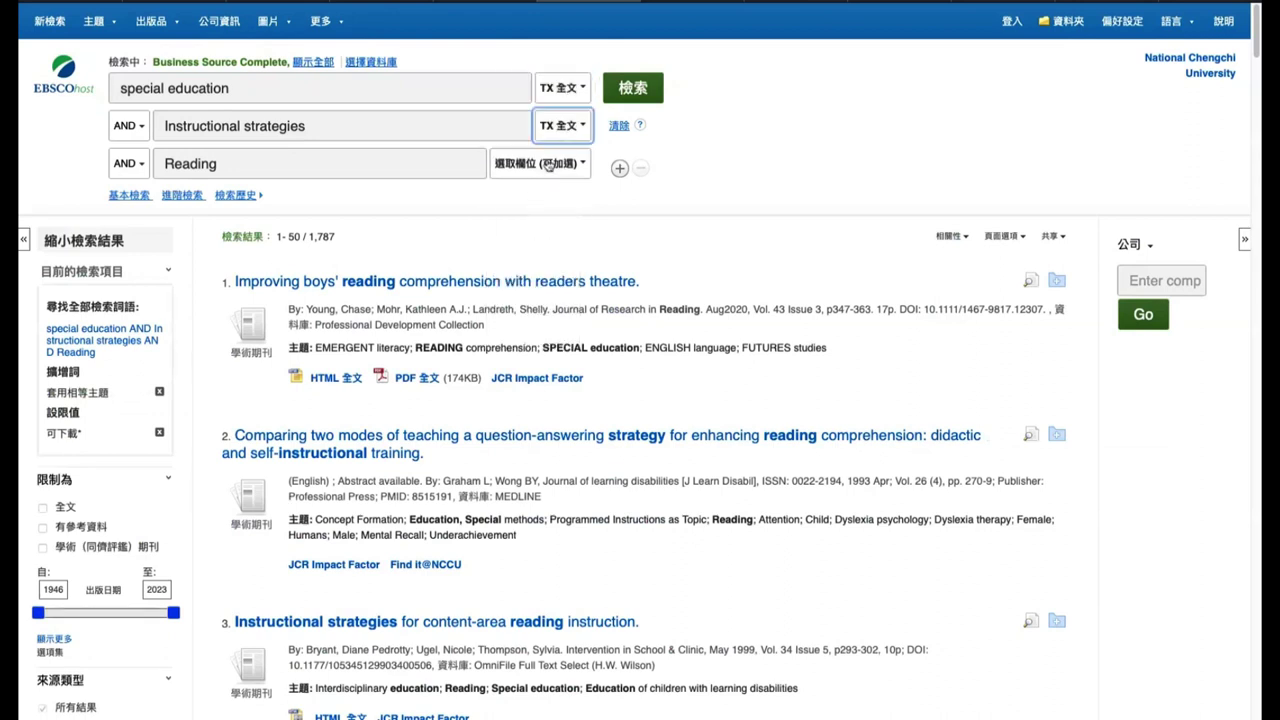
{"action": "left_click", "coordinate": [549, 167]}
{"action": "left_click", "coordinate": [515, 214]}
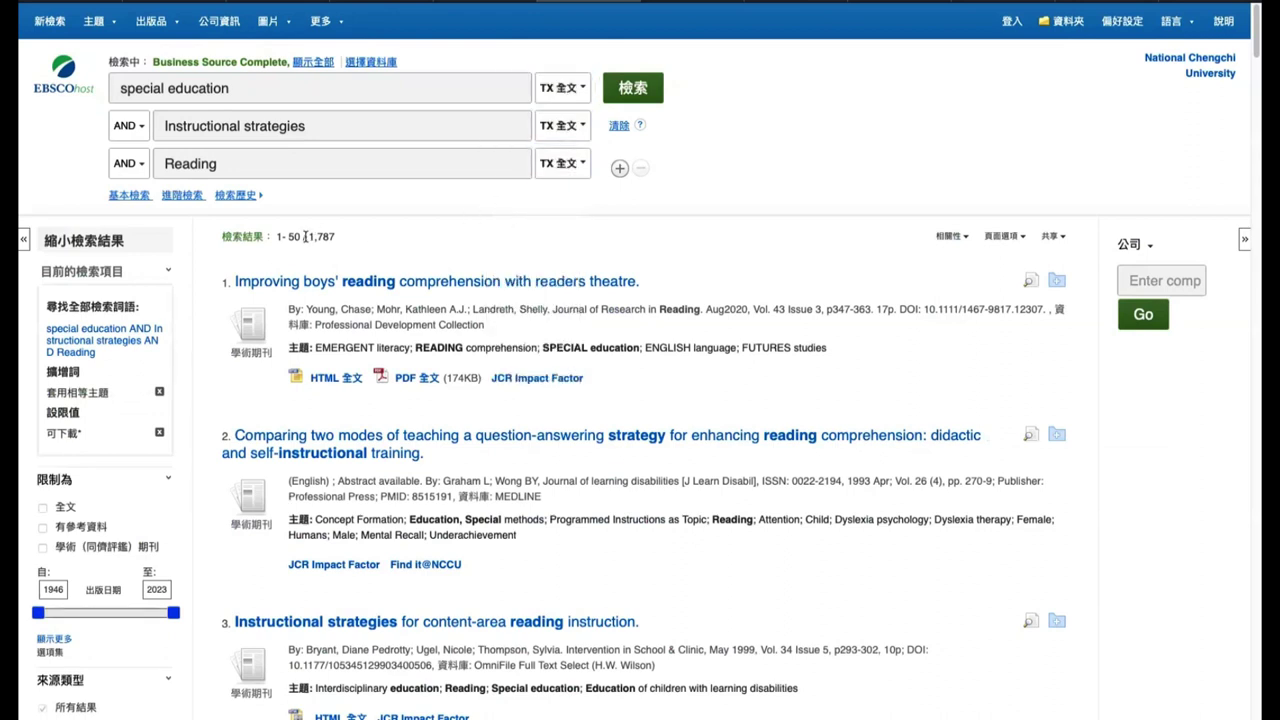
Run the TX 全文 search and compare its total number of results with that of the search without field limits
{"action": "left_click_drag", "start_coordinate": [306, 237], "coordinate": [339, 238]}
{"action": "left_click", "coordinate": [338, 238]}
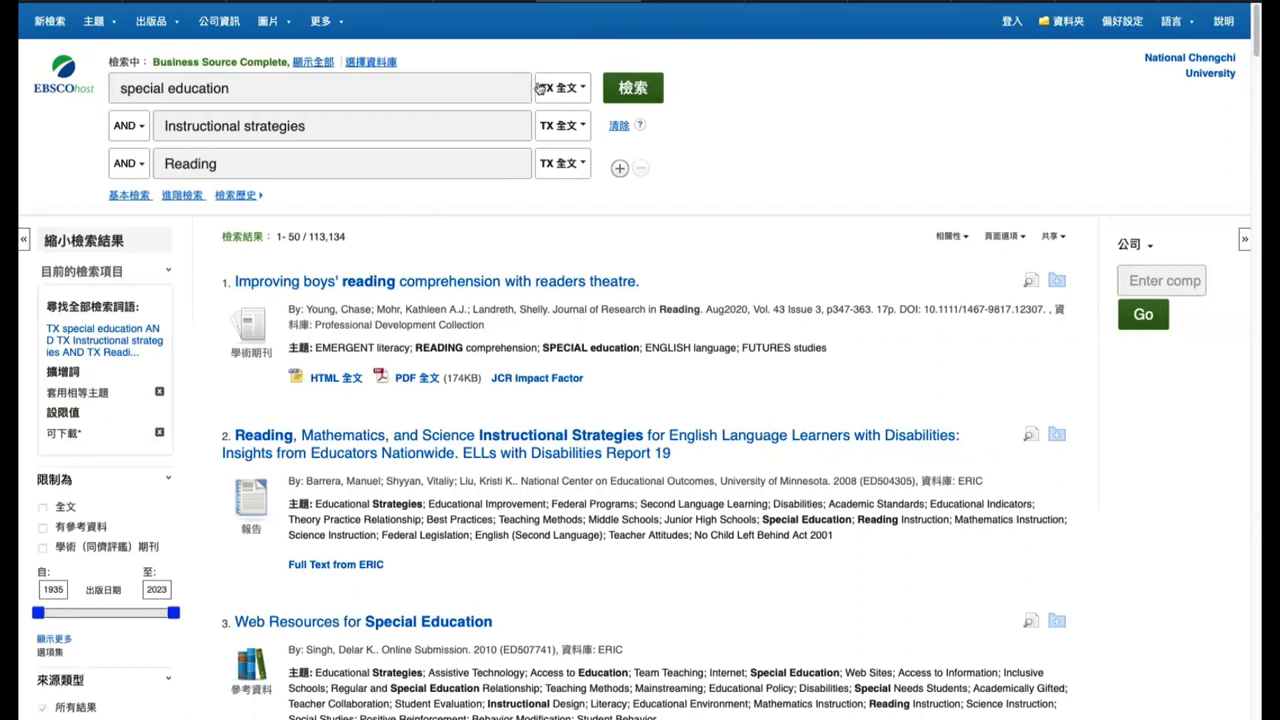
{"action": "left_click_drag", "start_coordinate": [308, 237], "coordinate": [346, 236]}
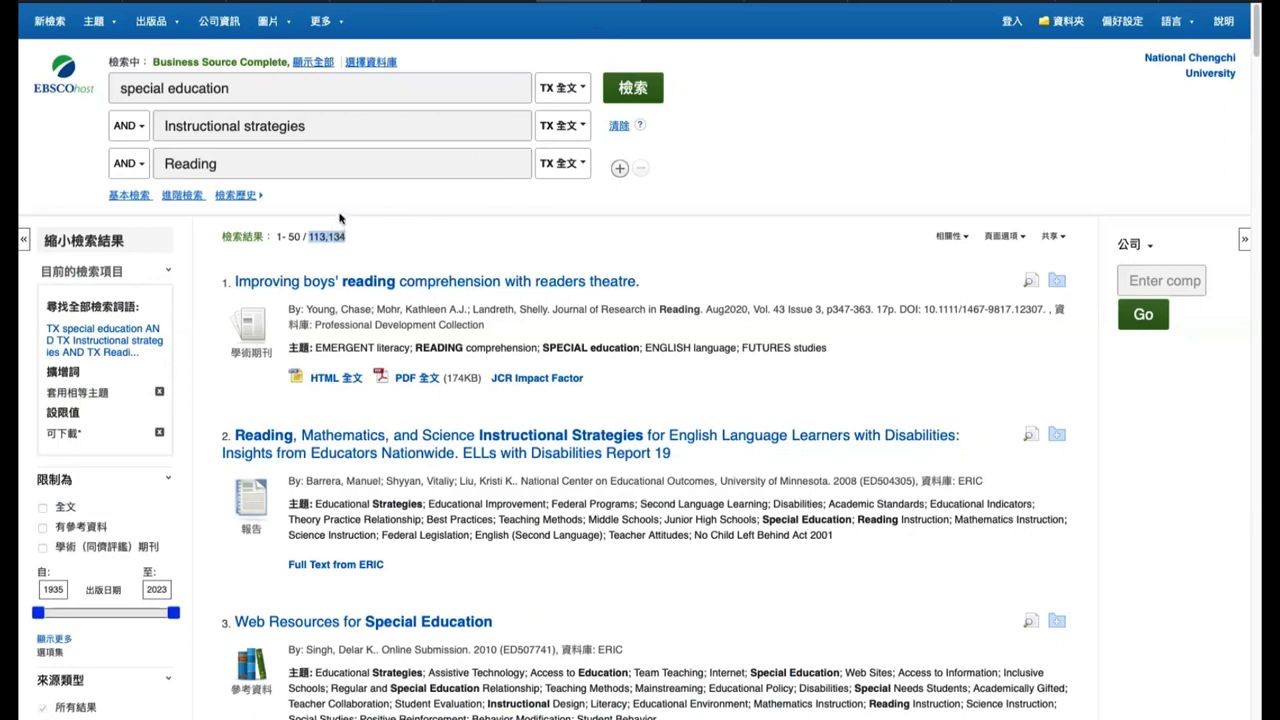
{"action": "left_click", "coordinate": [368, 240]}
Change the search field of all three terms to SU 主題術語
{"action": "left_click", "coordinate": [562, 89]}
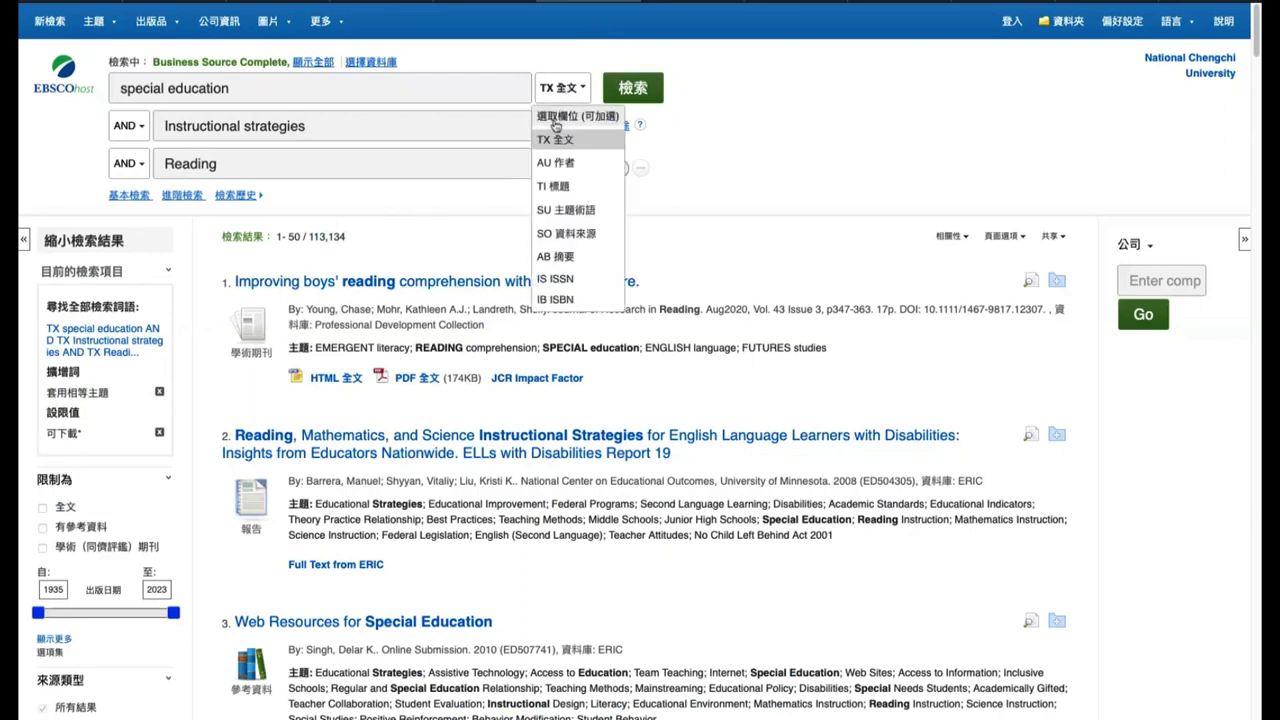
{"action": "left_click", "coordinate": [580, 214]}
{"action": "left_click", "coordinate": [572, 127]}
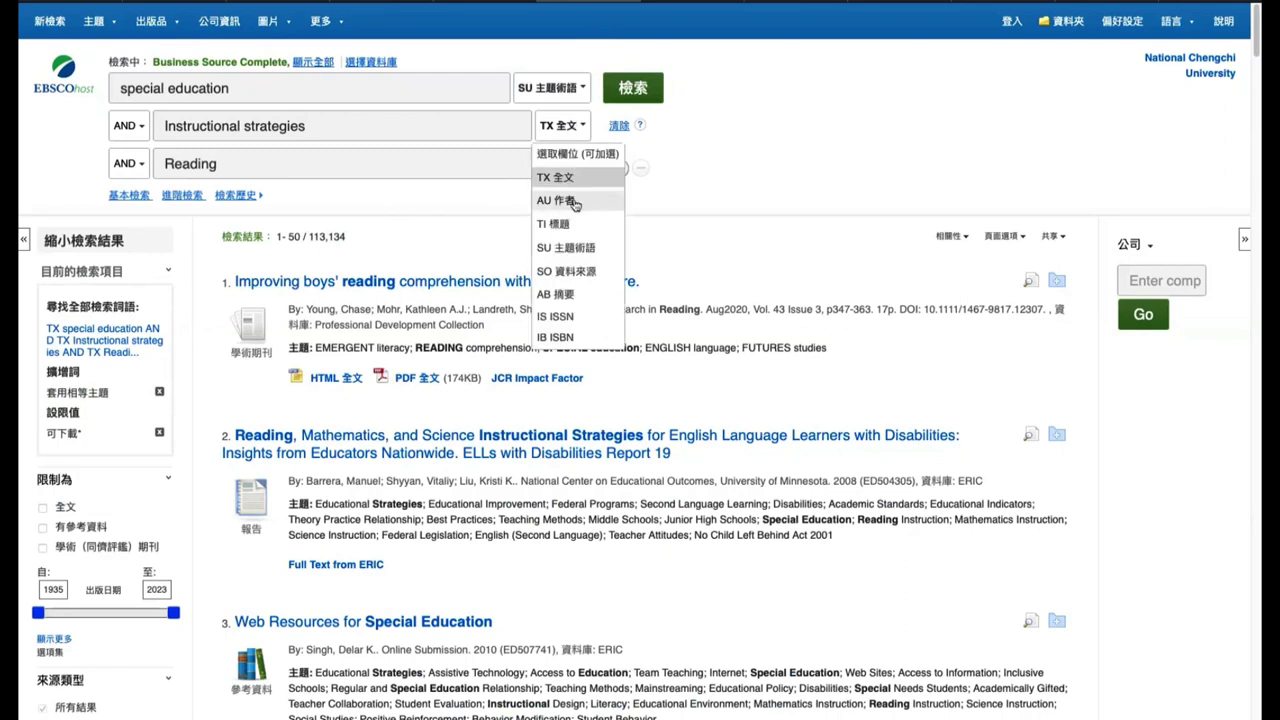
{"action": "left_click", "coordinate": [570, 248]}
{"action": "left_click", "coordinate": [562, 164]}
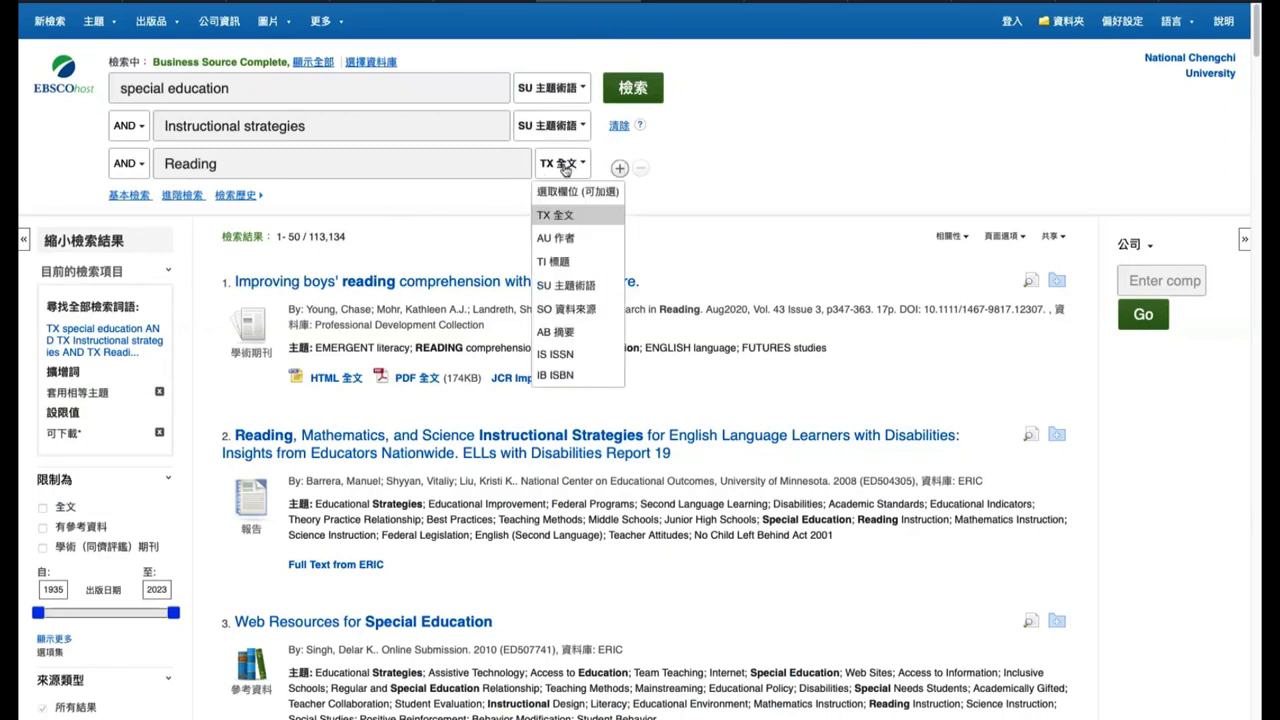
{"action": "left_click", "coordinate": [566, 287]}
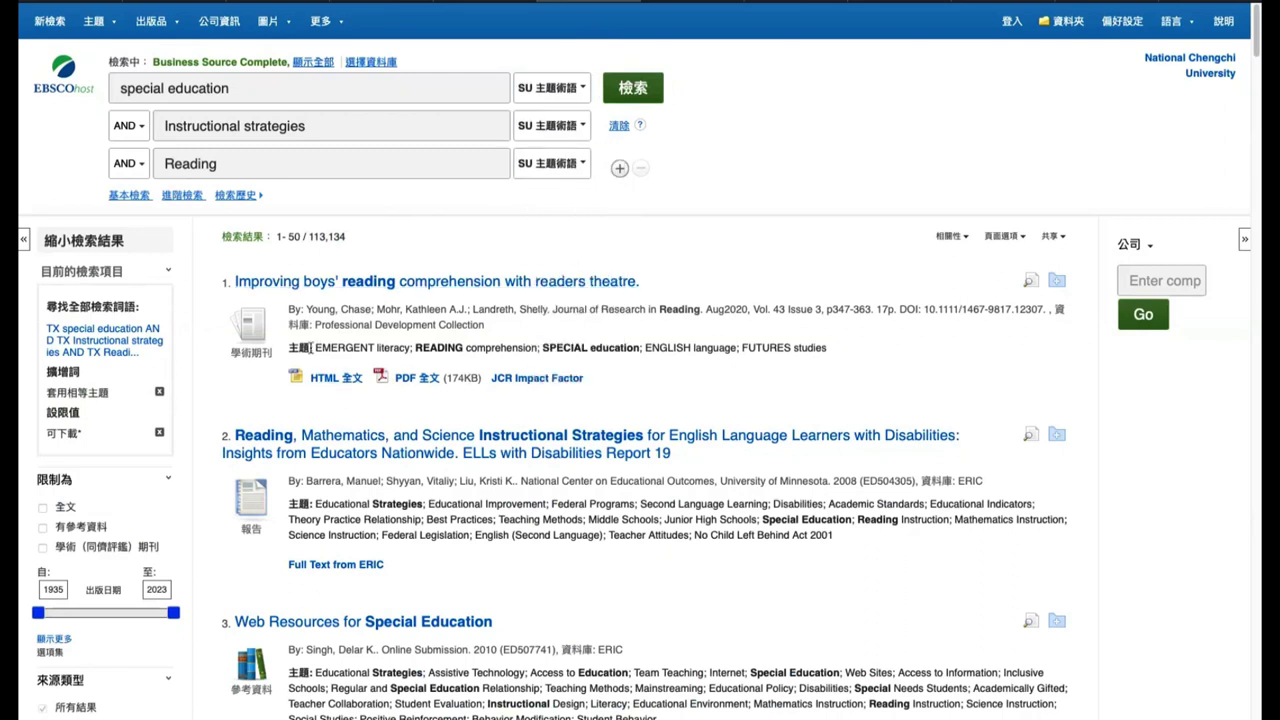
Highlight the first result's subject terms, and run the SU 主題術語 search to check its total number of results
{"action": "left_click_drag", "start_coordinate": [289, 348], "coordinate": [826, 350]}
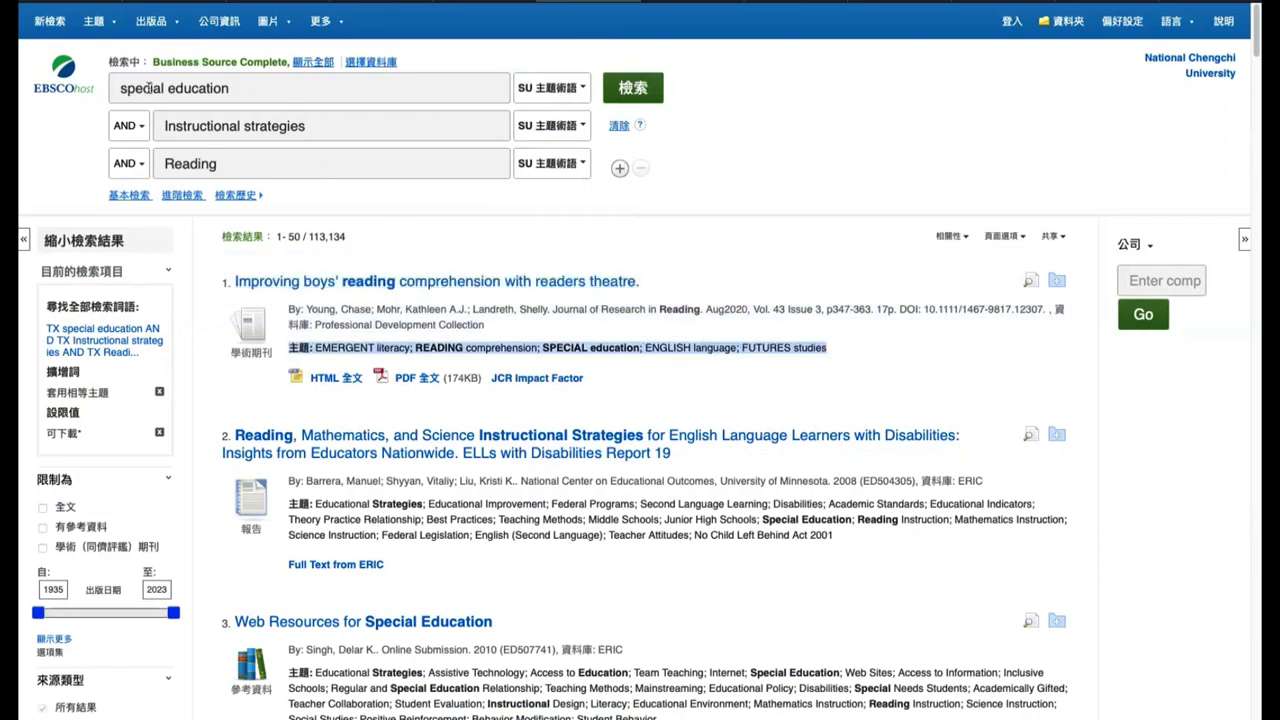
{"action": "left_click", "coordinate": [605, 195]}
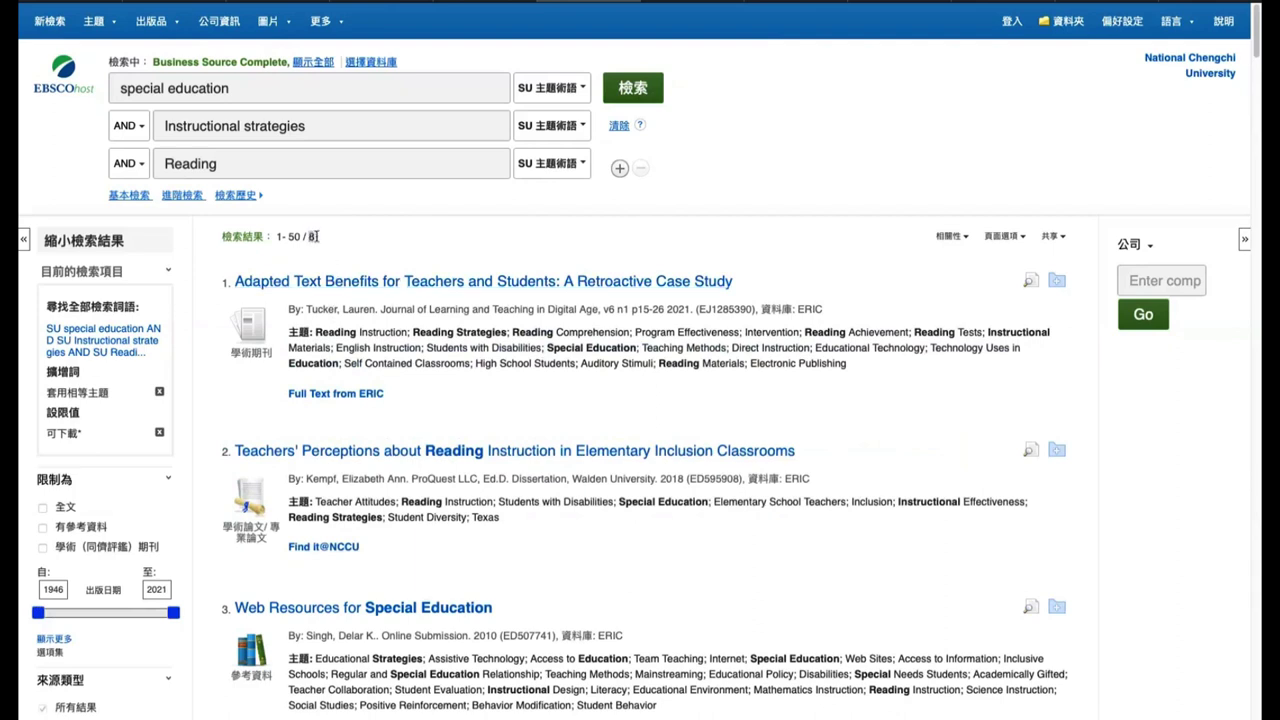
{"action": "left_click_drag", "start_coordinate": [316, 237], "coordinate": [296, 232]}
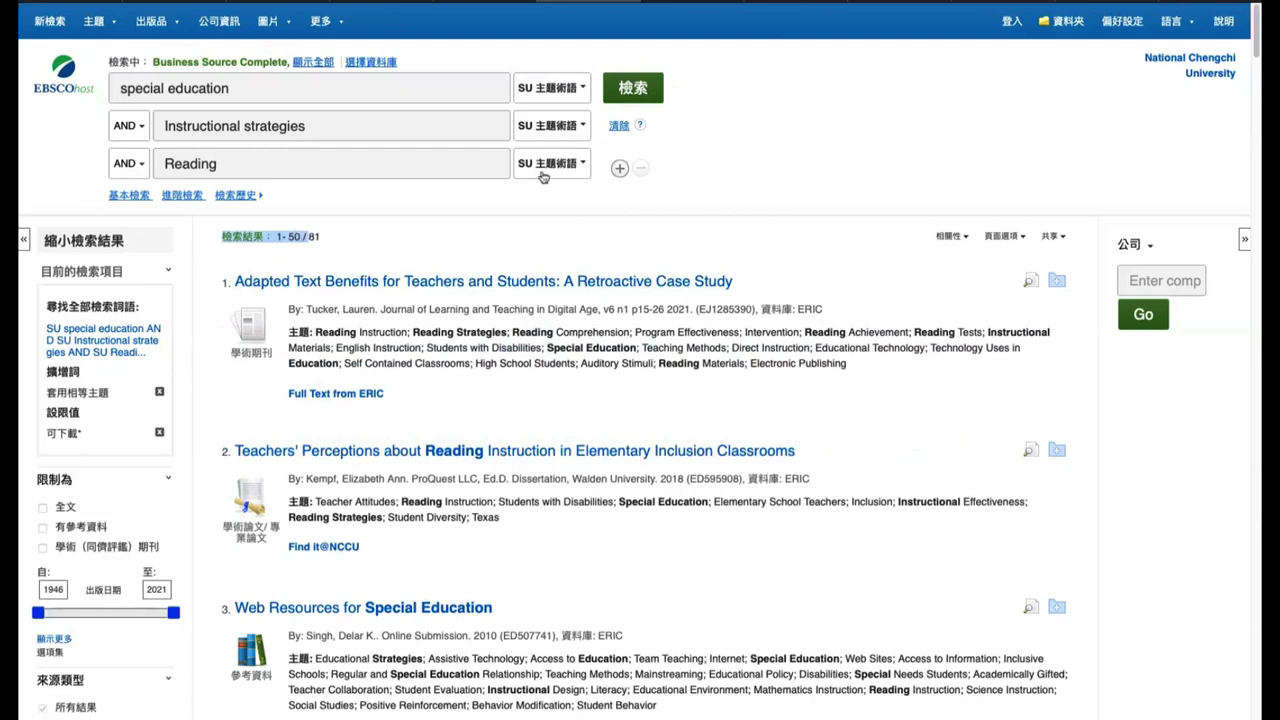
{"action": "left_click", "coordinate": [293, 247]}
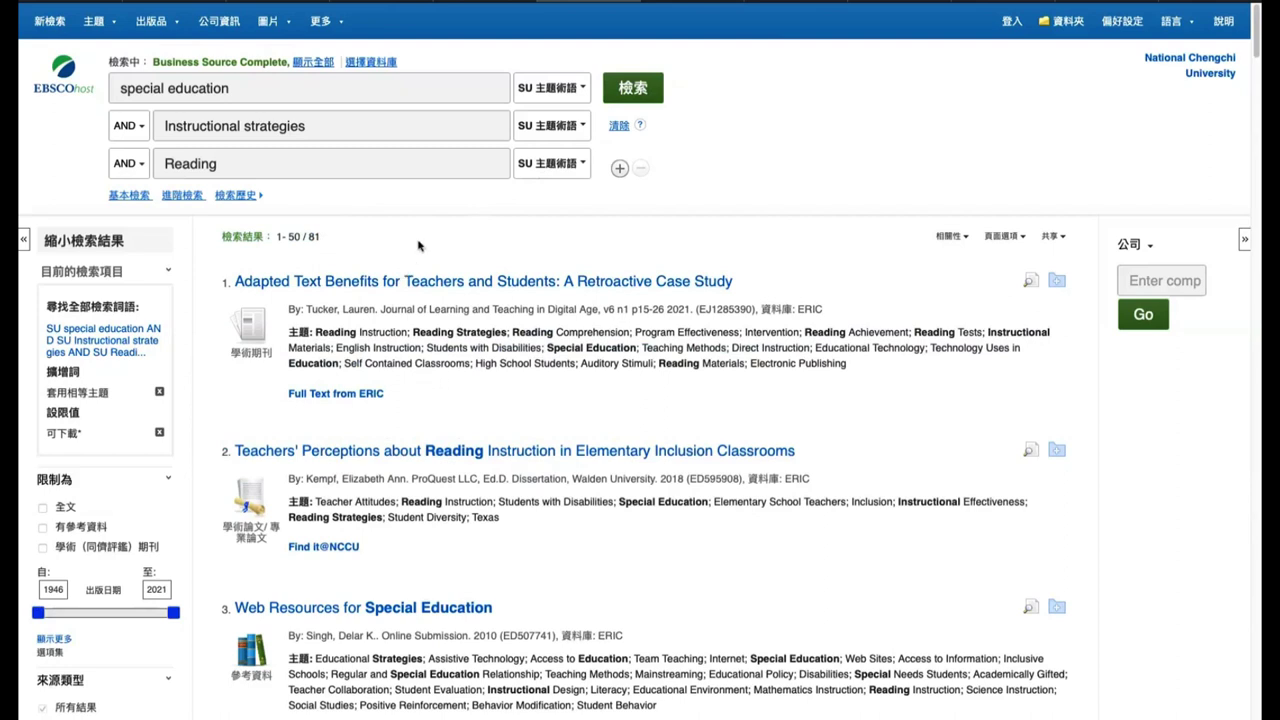
Change the search field of all three terms to AB 摘要
{"action": "left_click", "coordinate": [543, 96]}
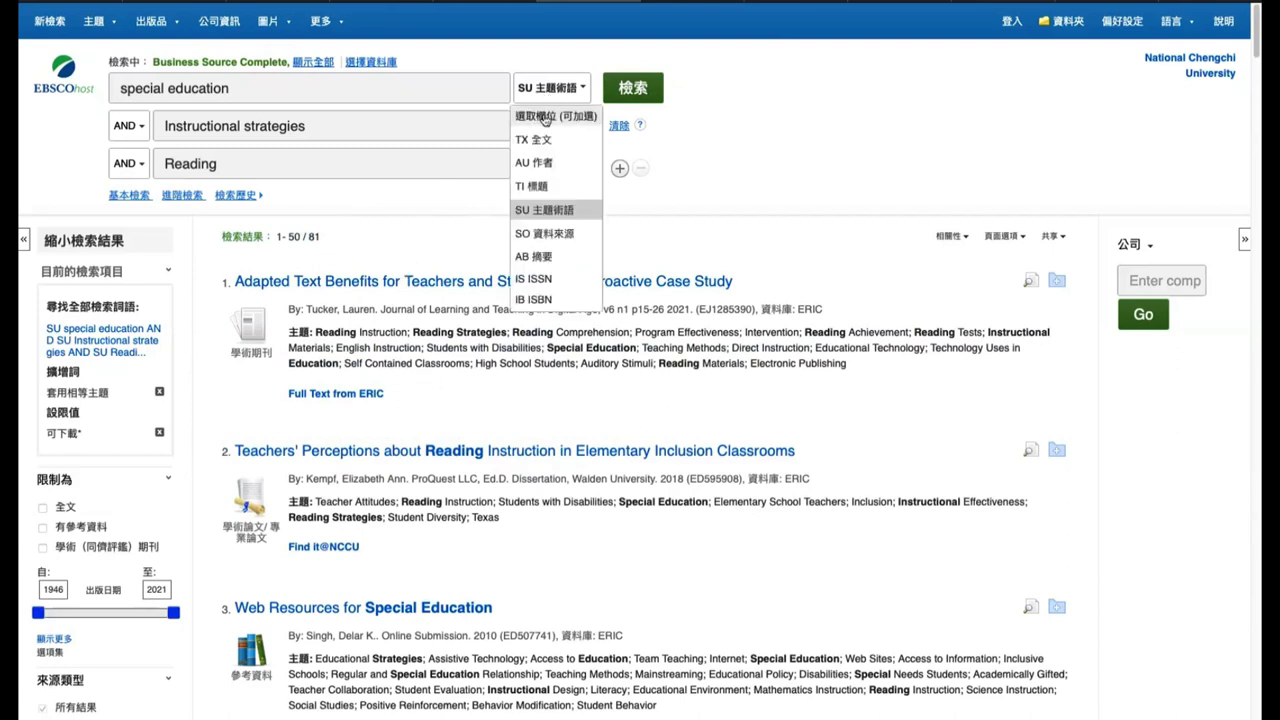
{"action": "left_click", "coordinate": [554, 257]}
{"action": "left_click", "coordinate": [562, 126]}
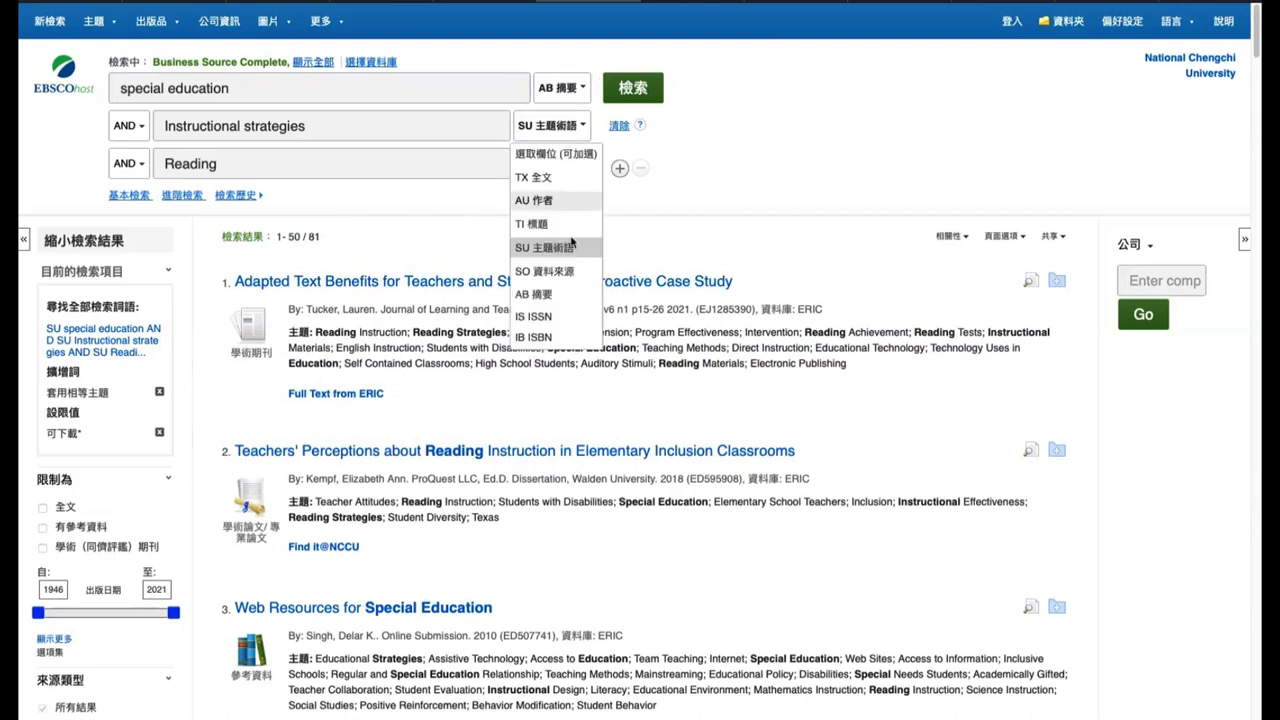
{"action": "left_click", "coordinate": [555, 294]}
{"action": "left_click", "coordinate": [568, 168]}
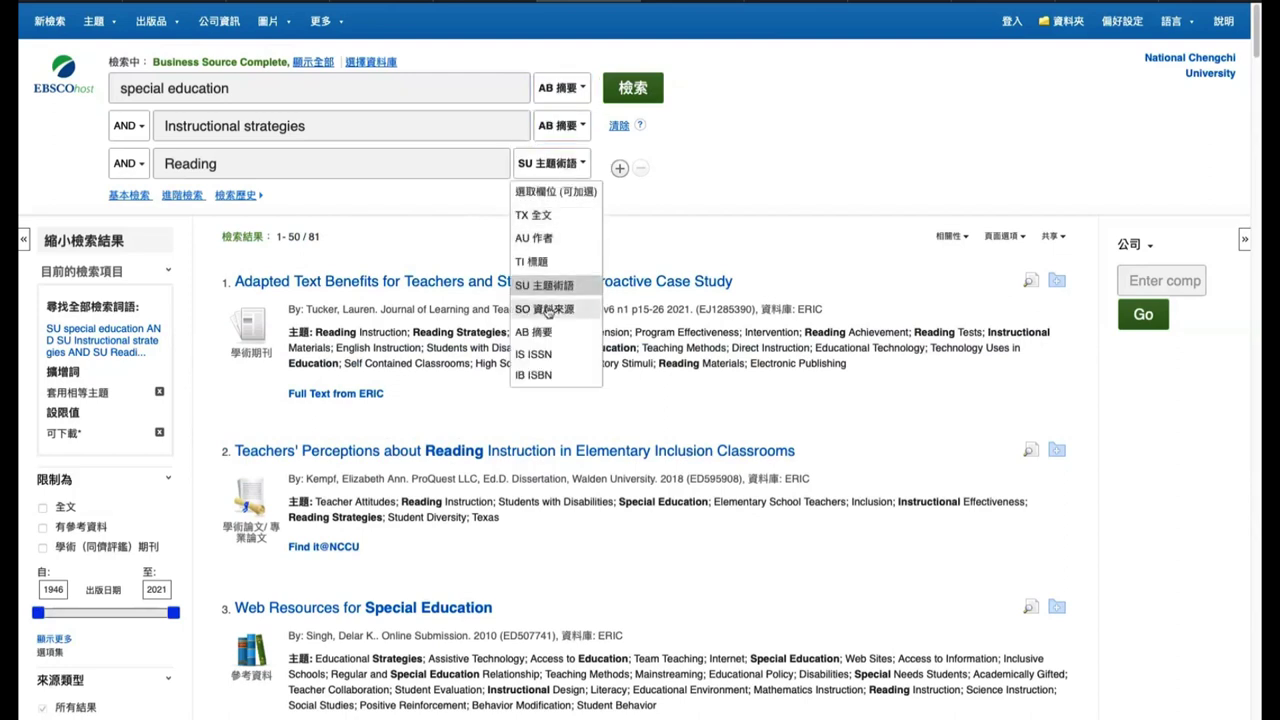